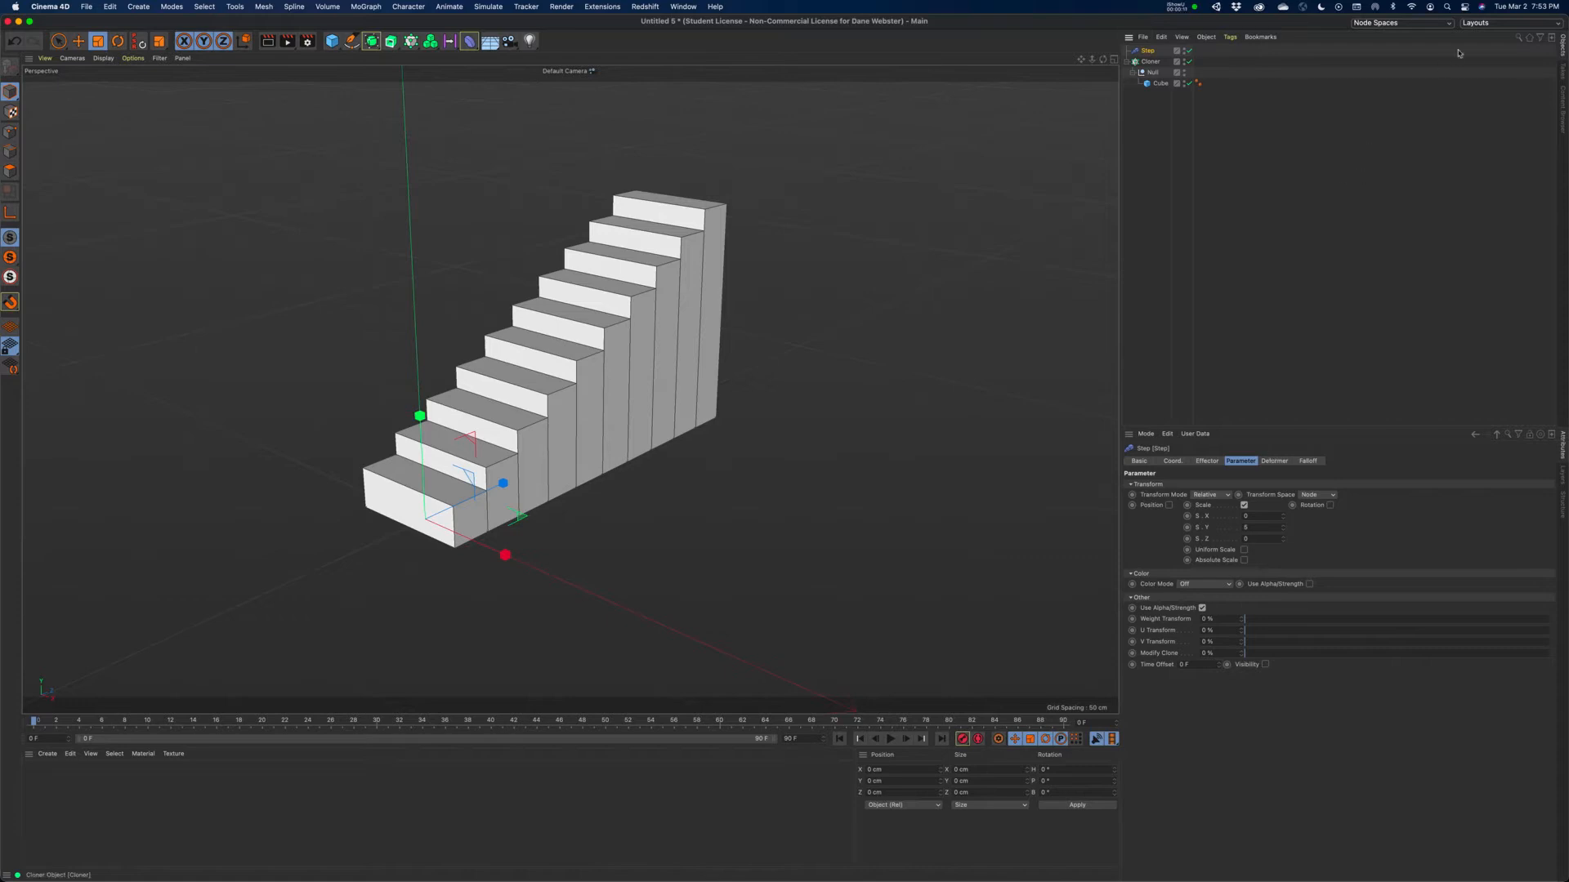
Switch to the Animate layout, reselect the Step effector and resize the surrounding panels to enlarge the viewport
left_click(1510, 23)
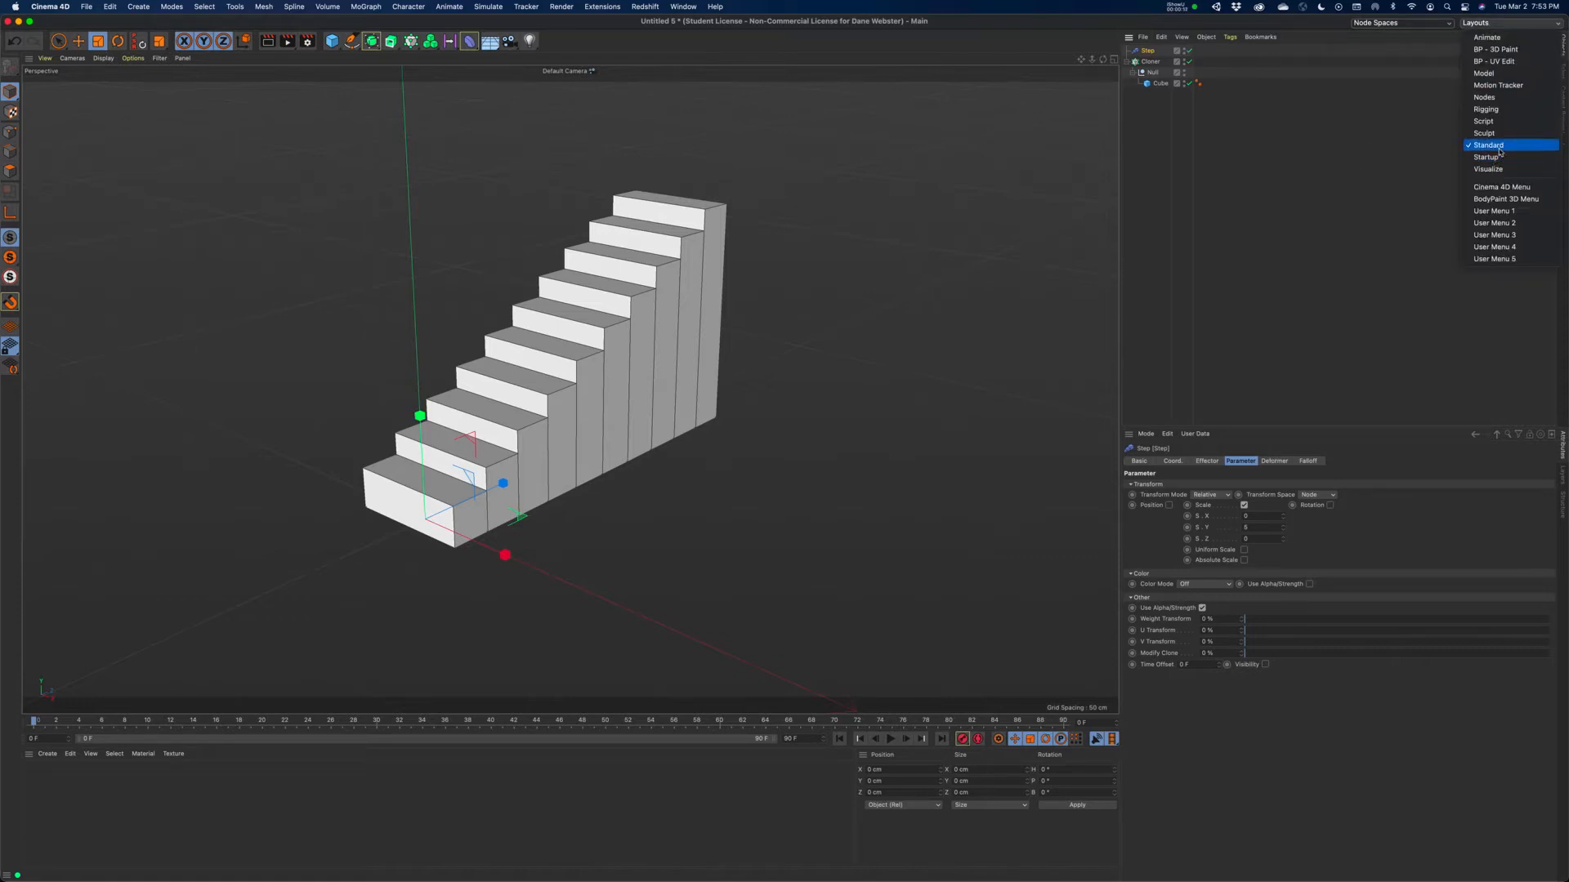
left_click(1487, 38)
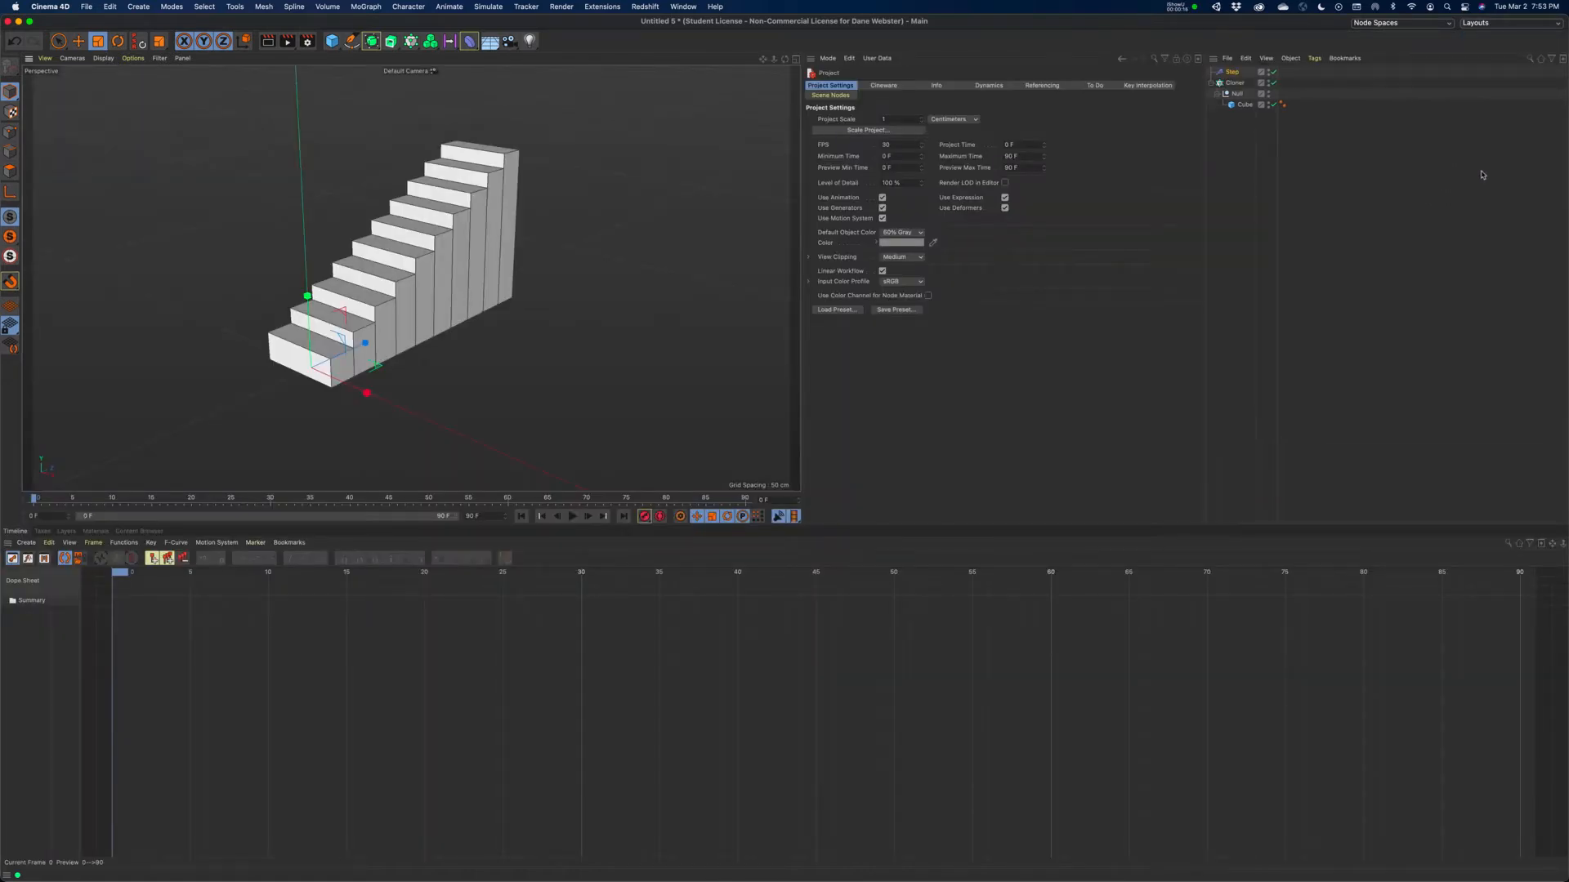
left_click(1231, 72)
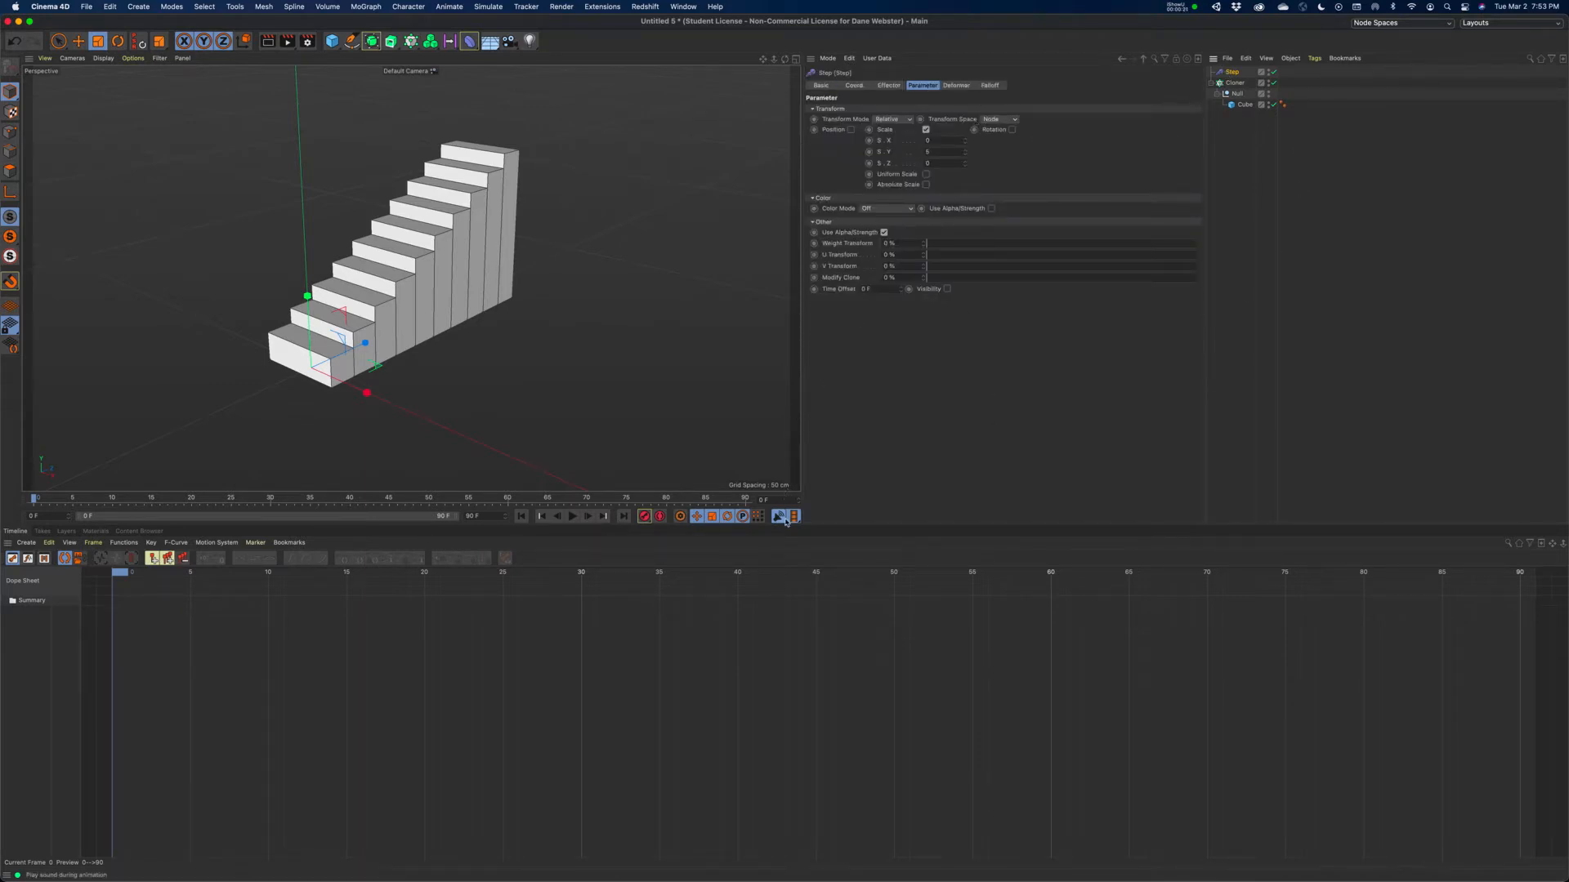
left_click_drag(786, 526, 787, 624)
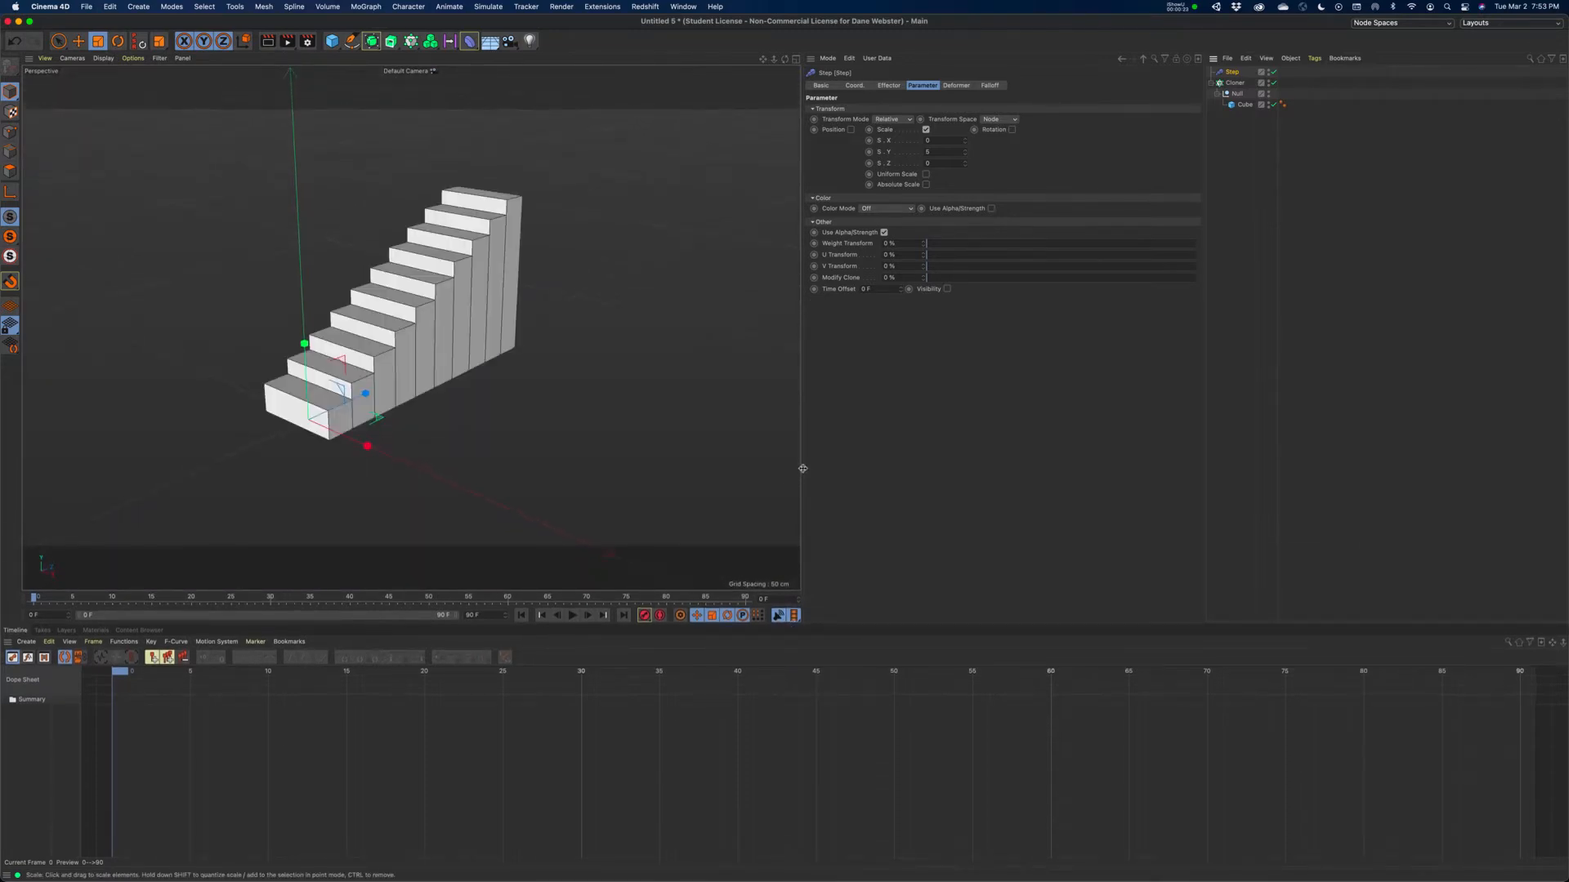
left_click_drag(803, 468, 875, 463)
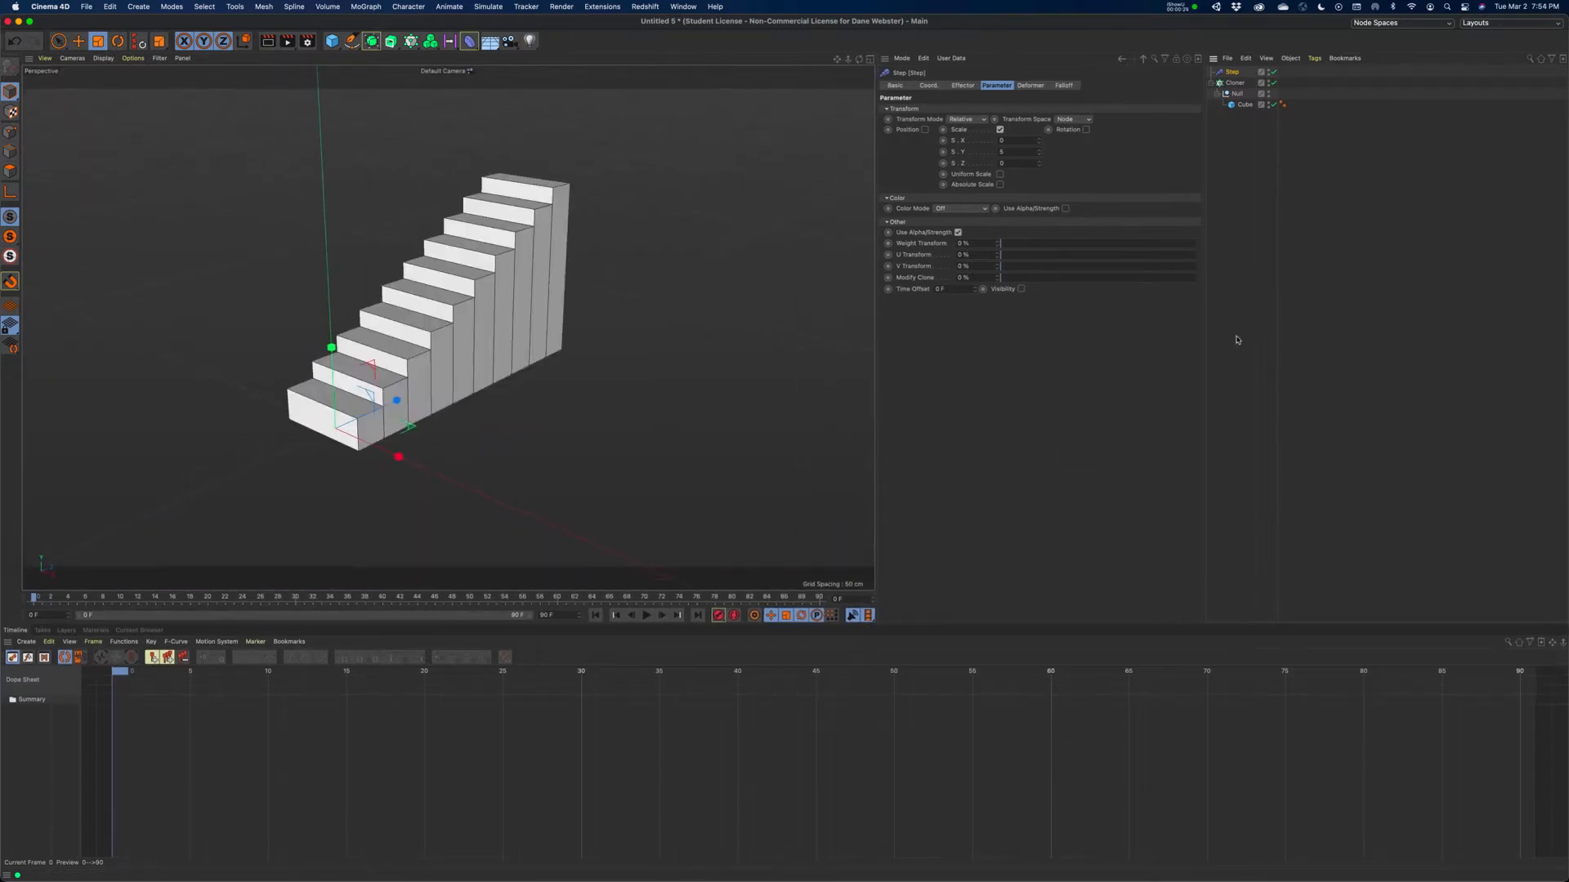
left_click_drag(1209, 347, 1273, 339)
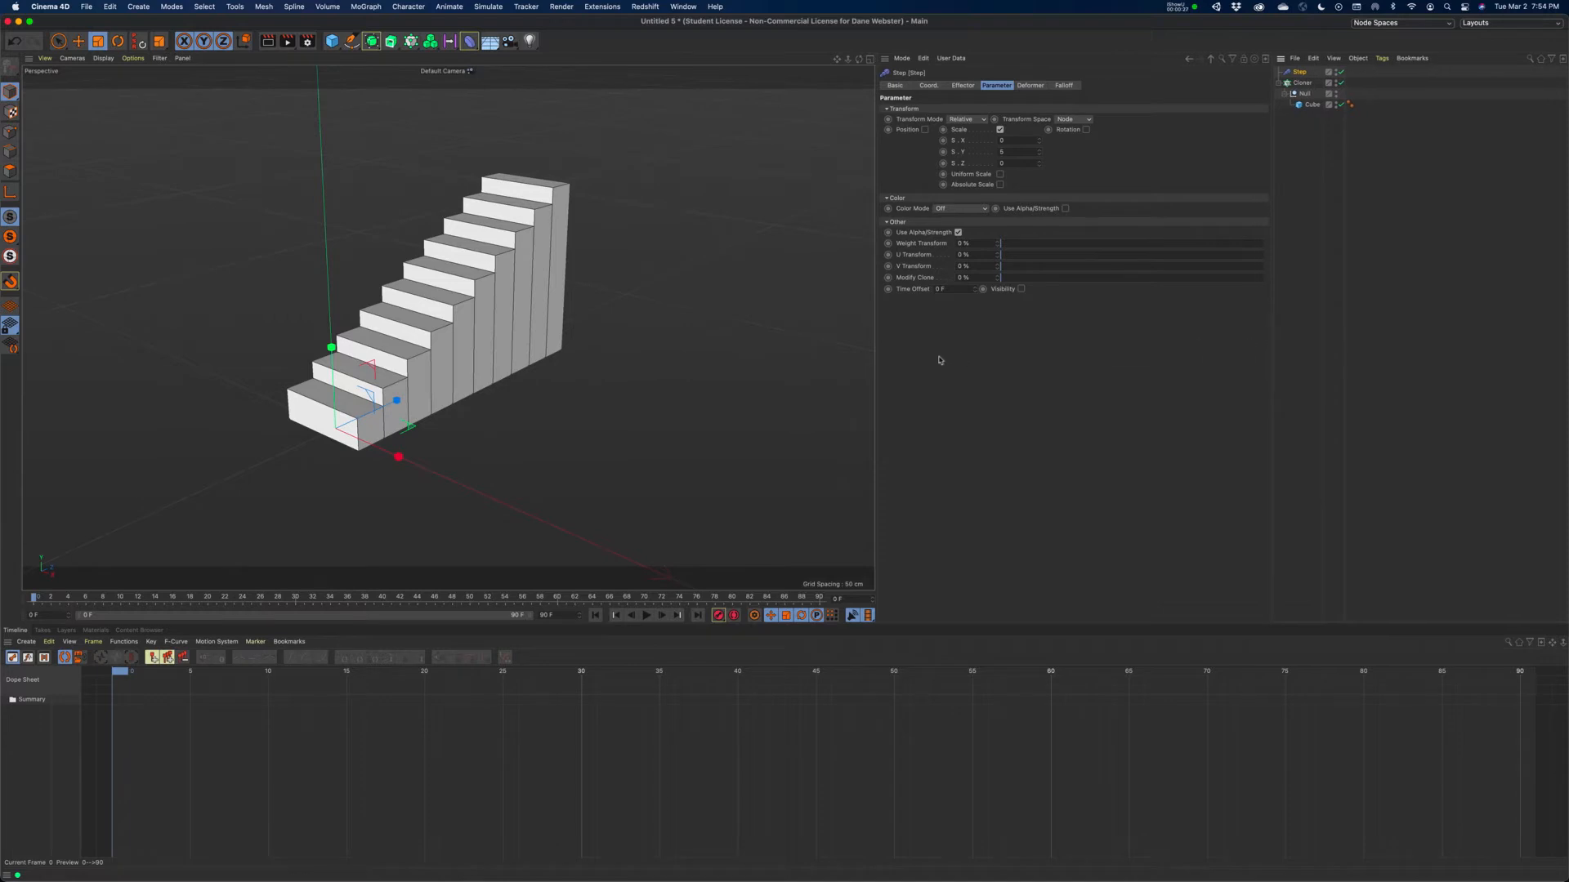
left_click_drag(878, 363, 956, 356)
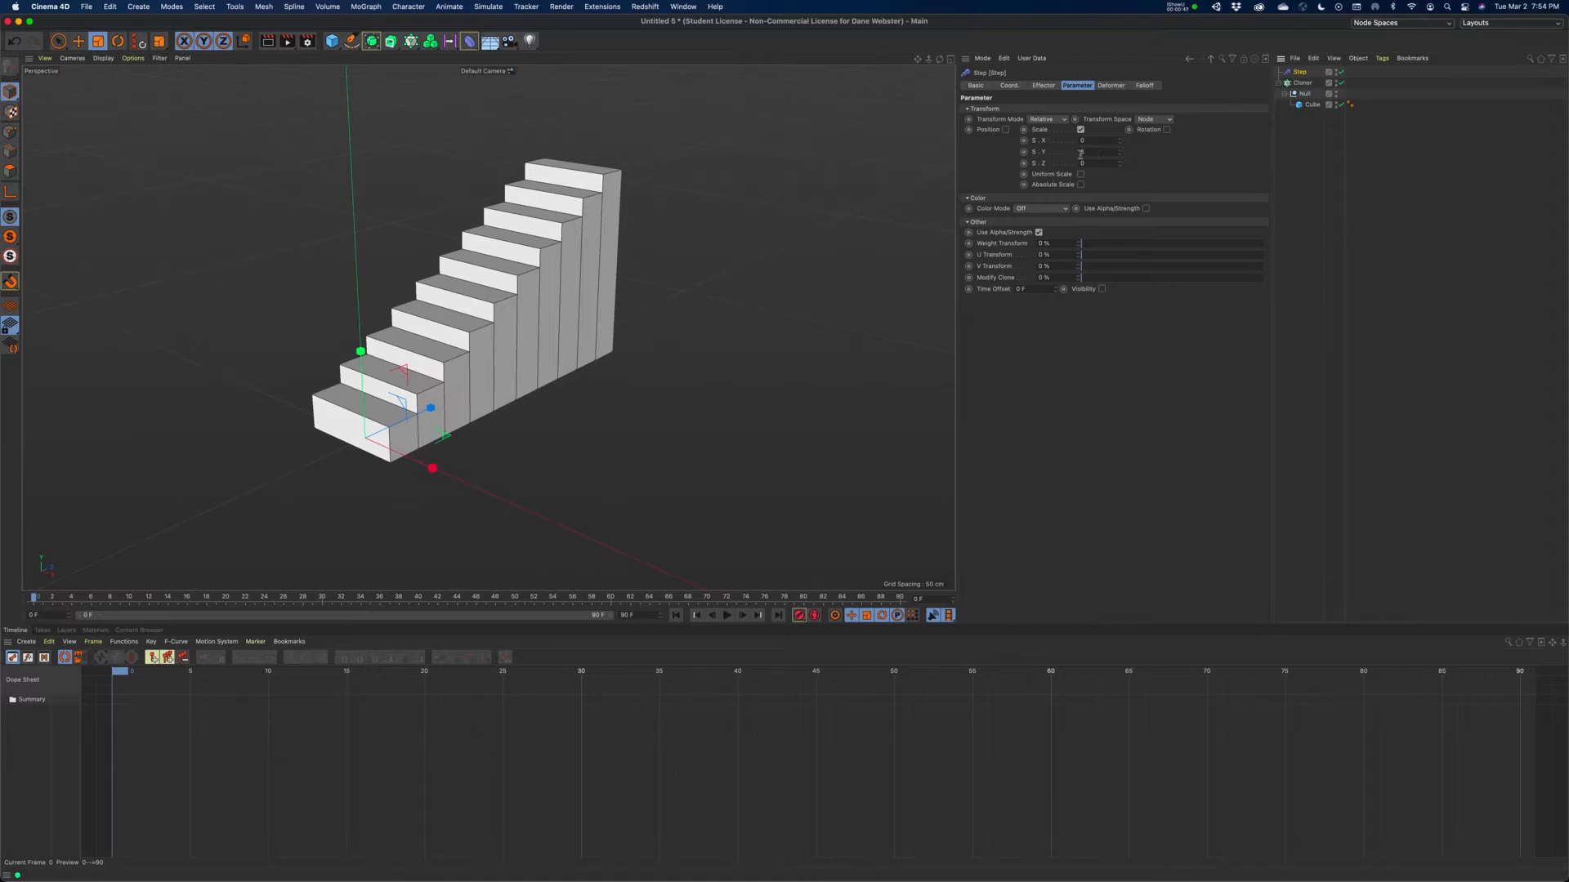
Set the Step effector's Y scale to 0 and keyframe it at frame 0
left_click_drag(1120, 154, 1121, 158)
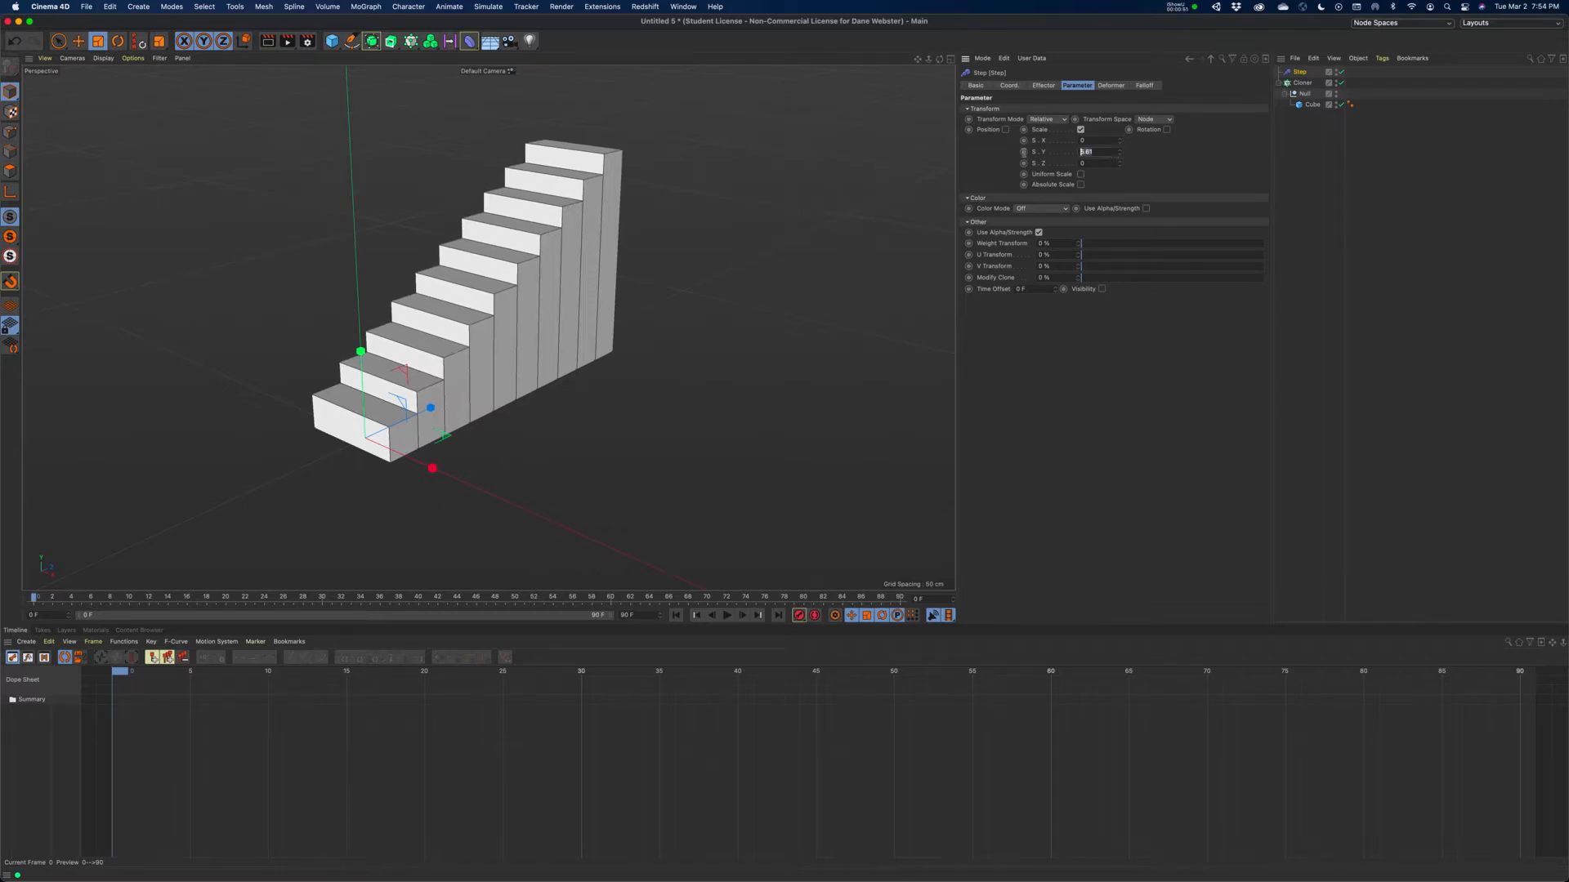
type("0")
key("Tab")
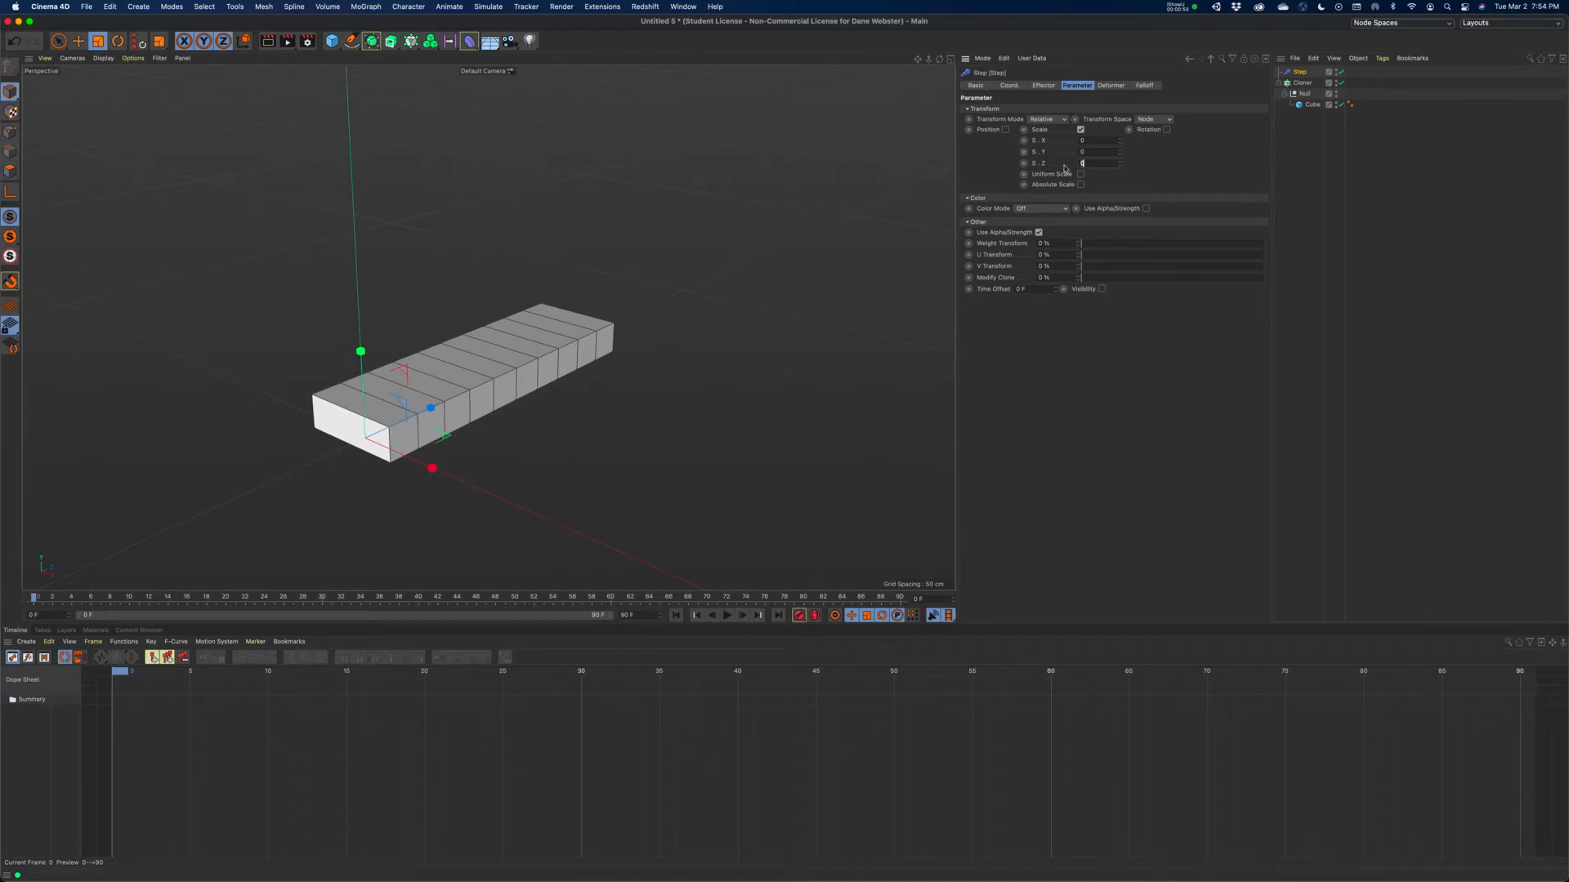
left_click(1024, 152)
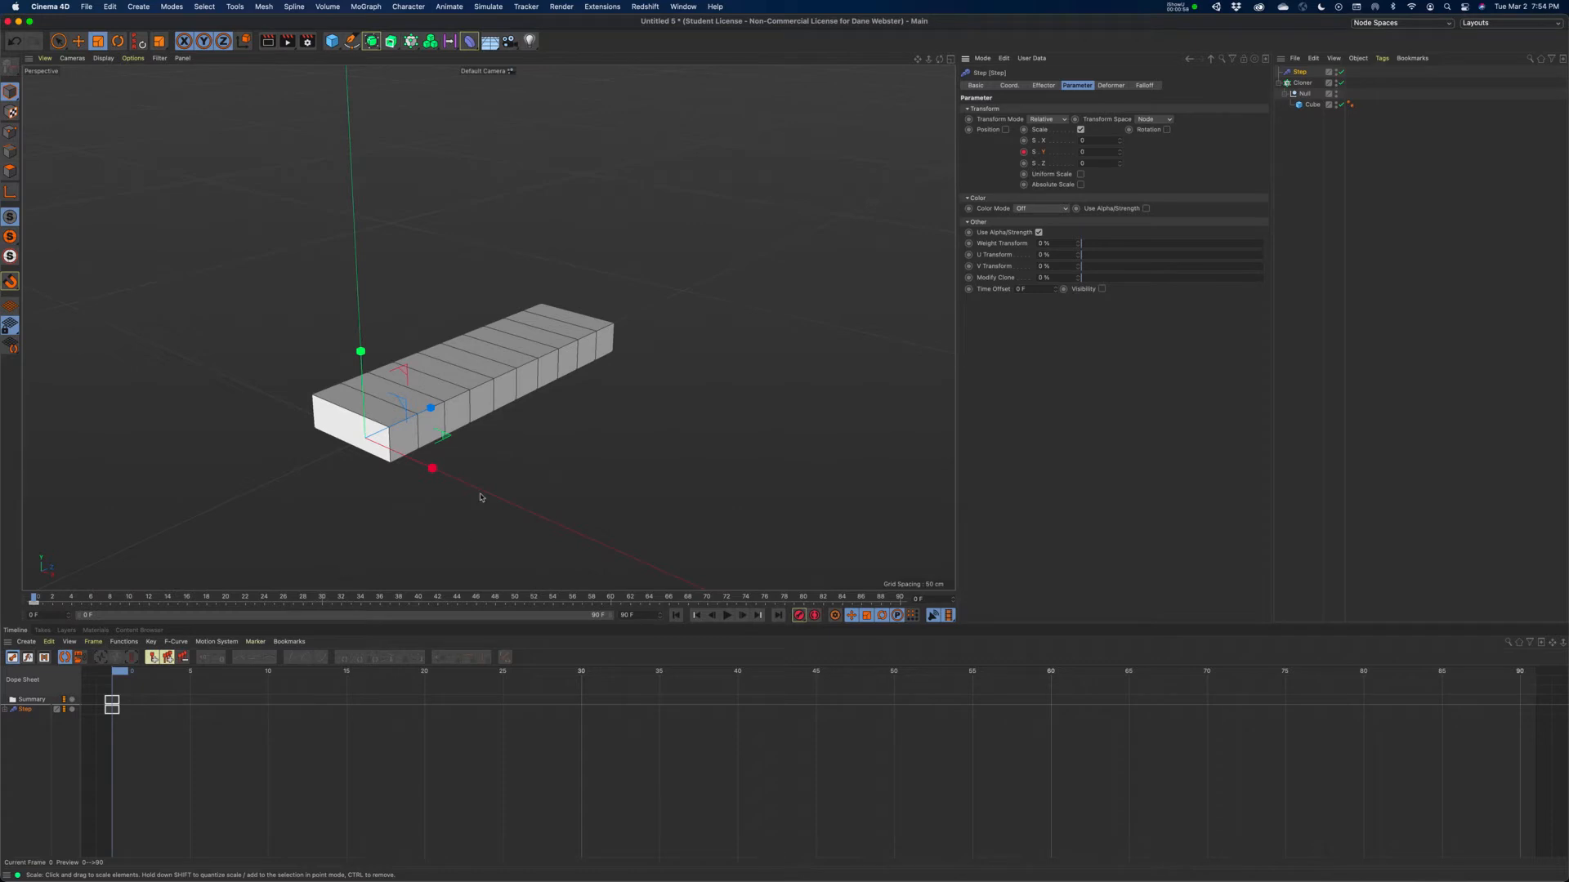
Set the project frame rate to 24 FPS
left_click(822, 402)
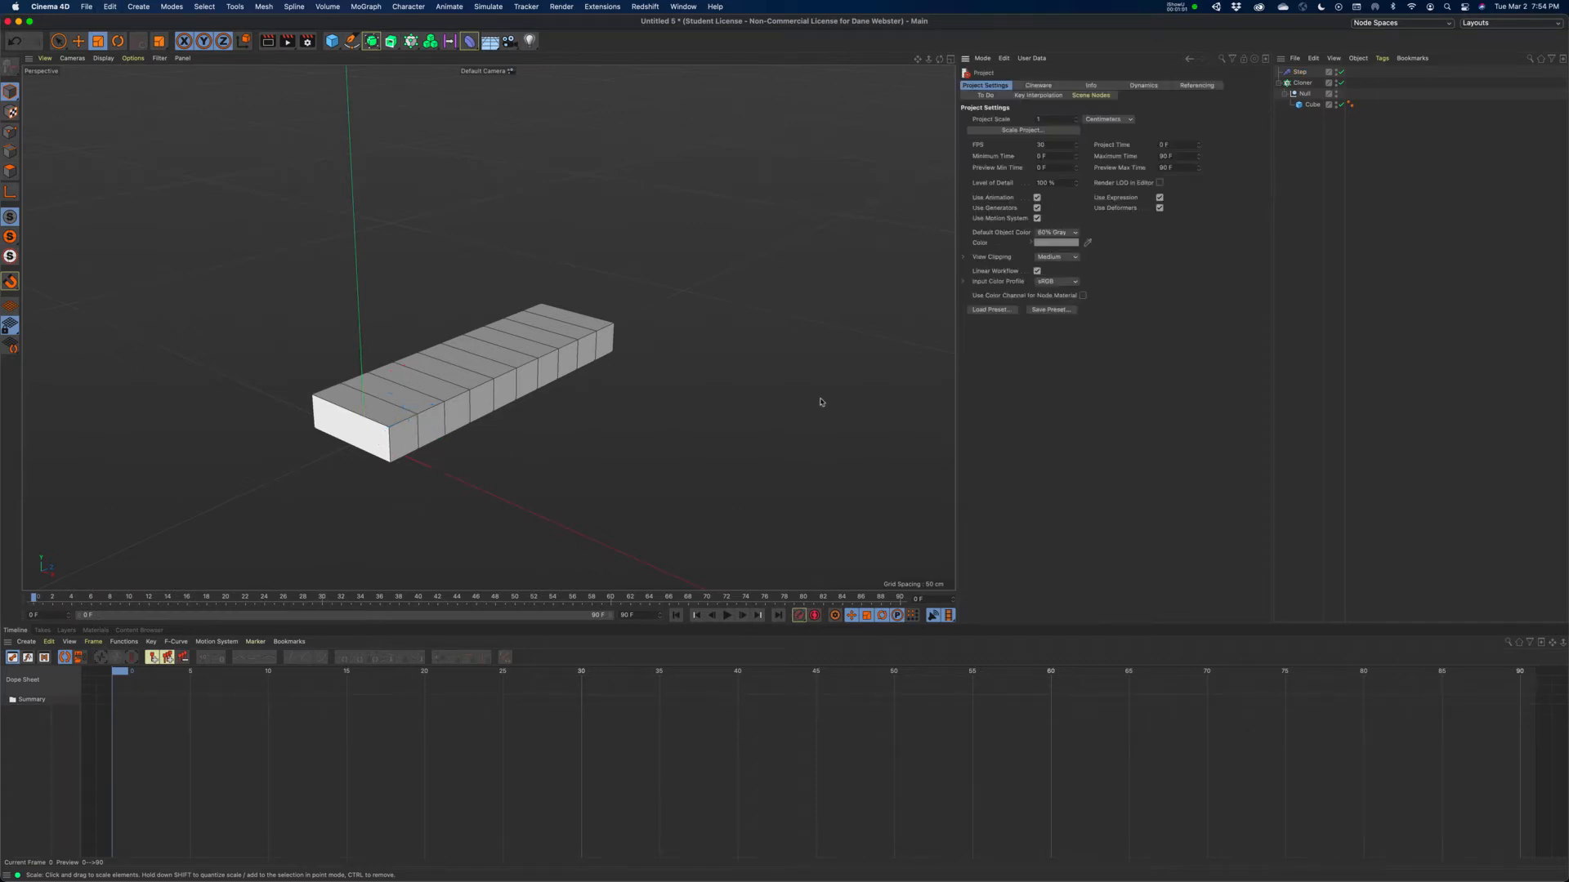
type("24")
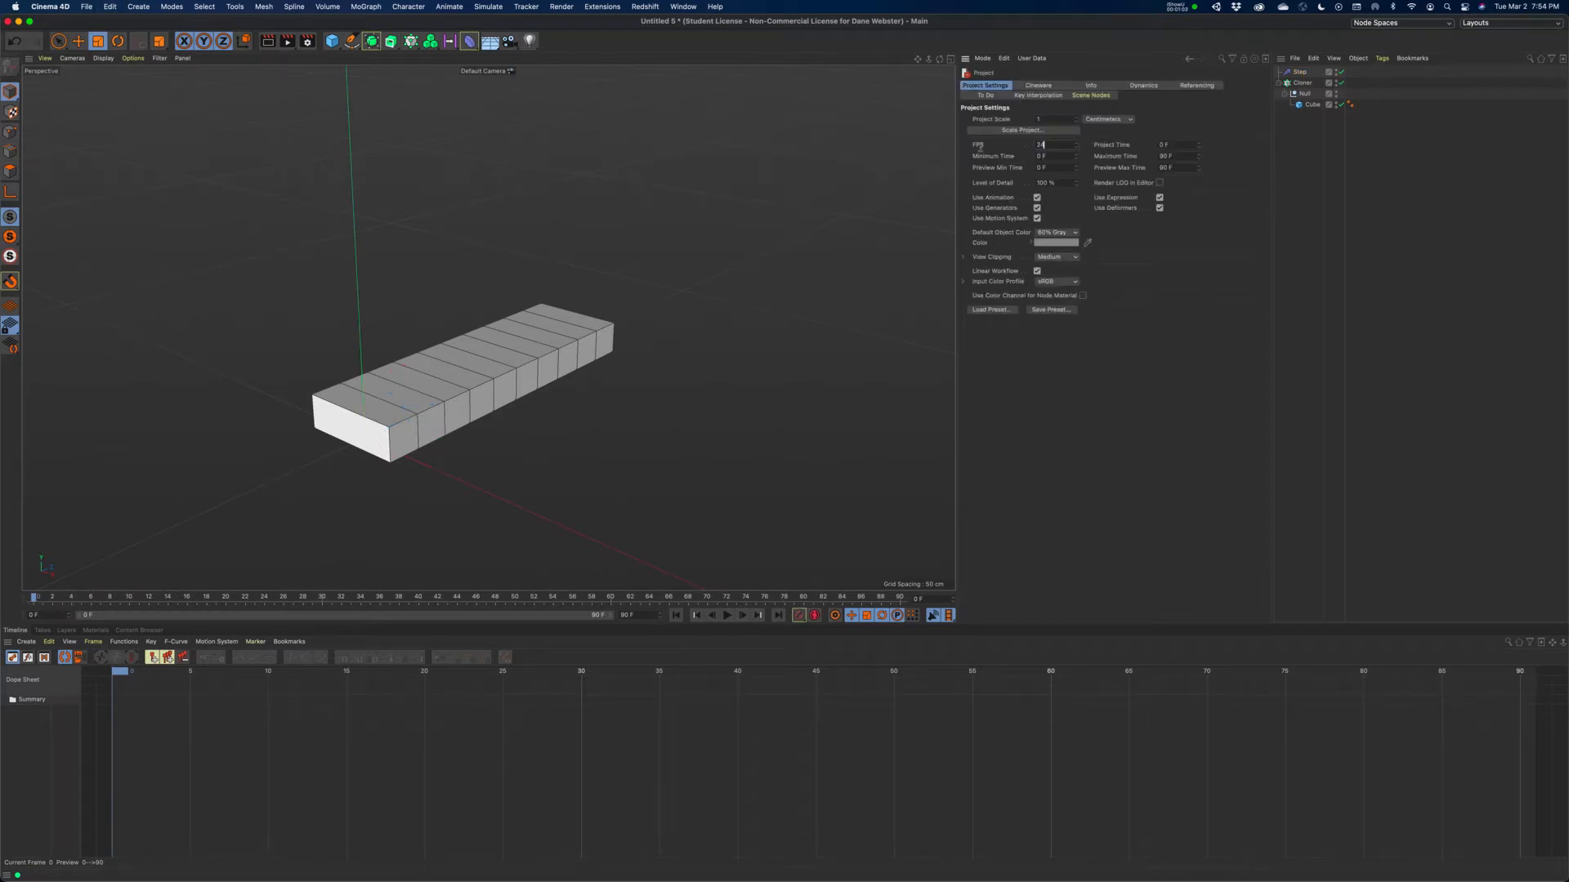
key("Tab")
Extend the animation's end frame and preview range to 120 frames
double_click(651, 616)
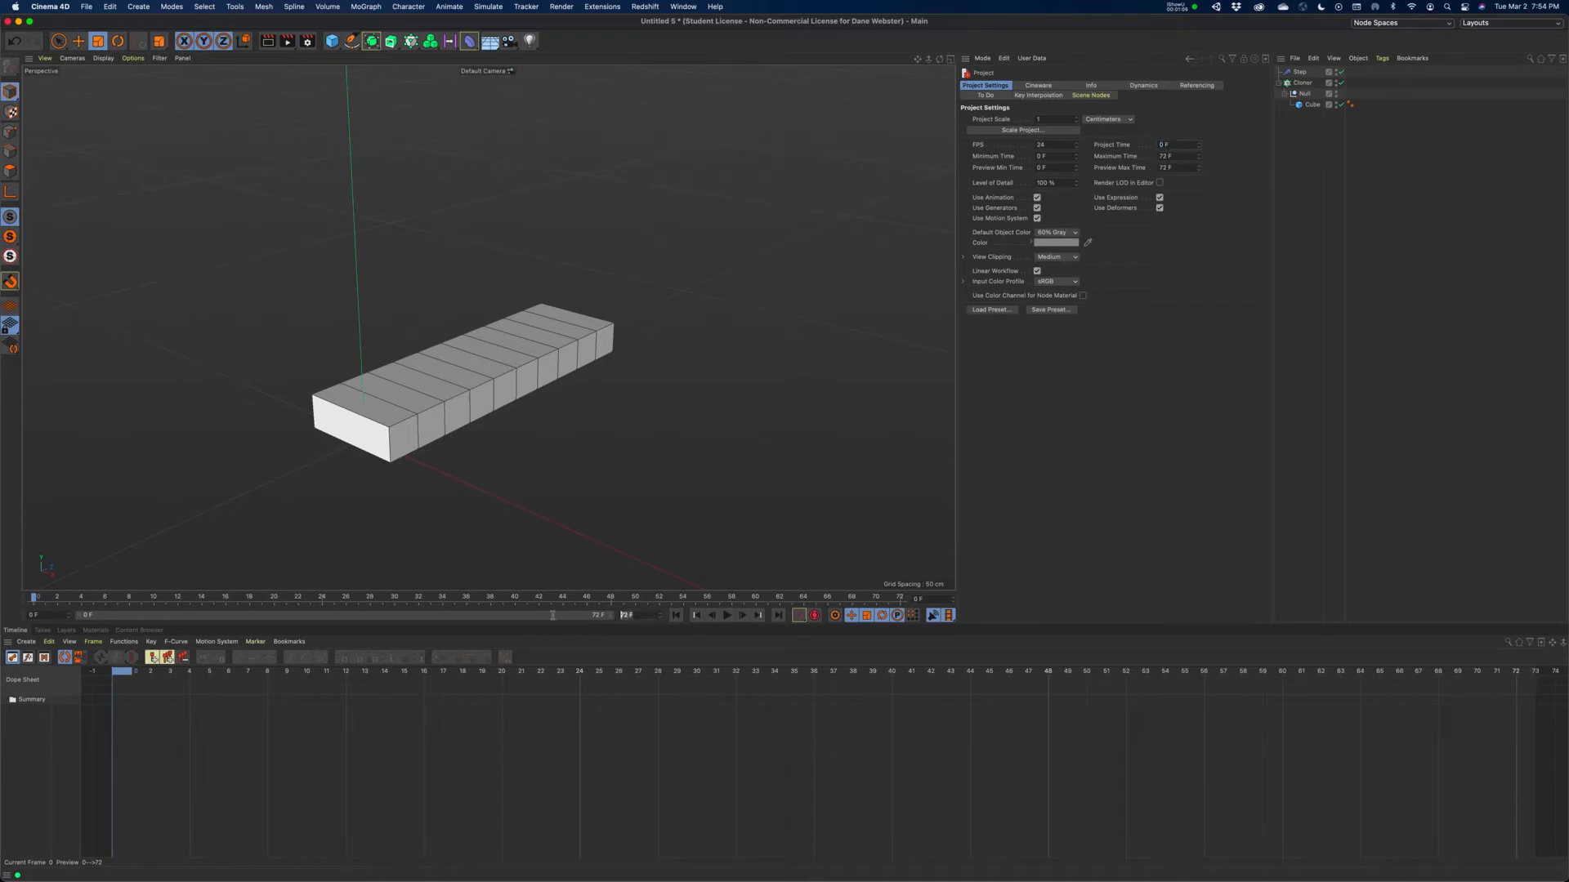
type("90")
key("Return")
double_click(627, 616)
type("120")
key("Return")
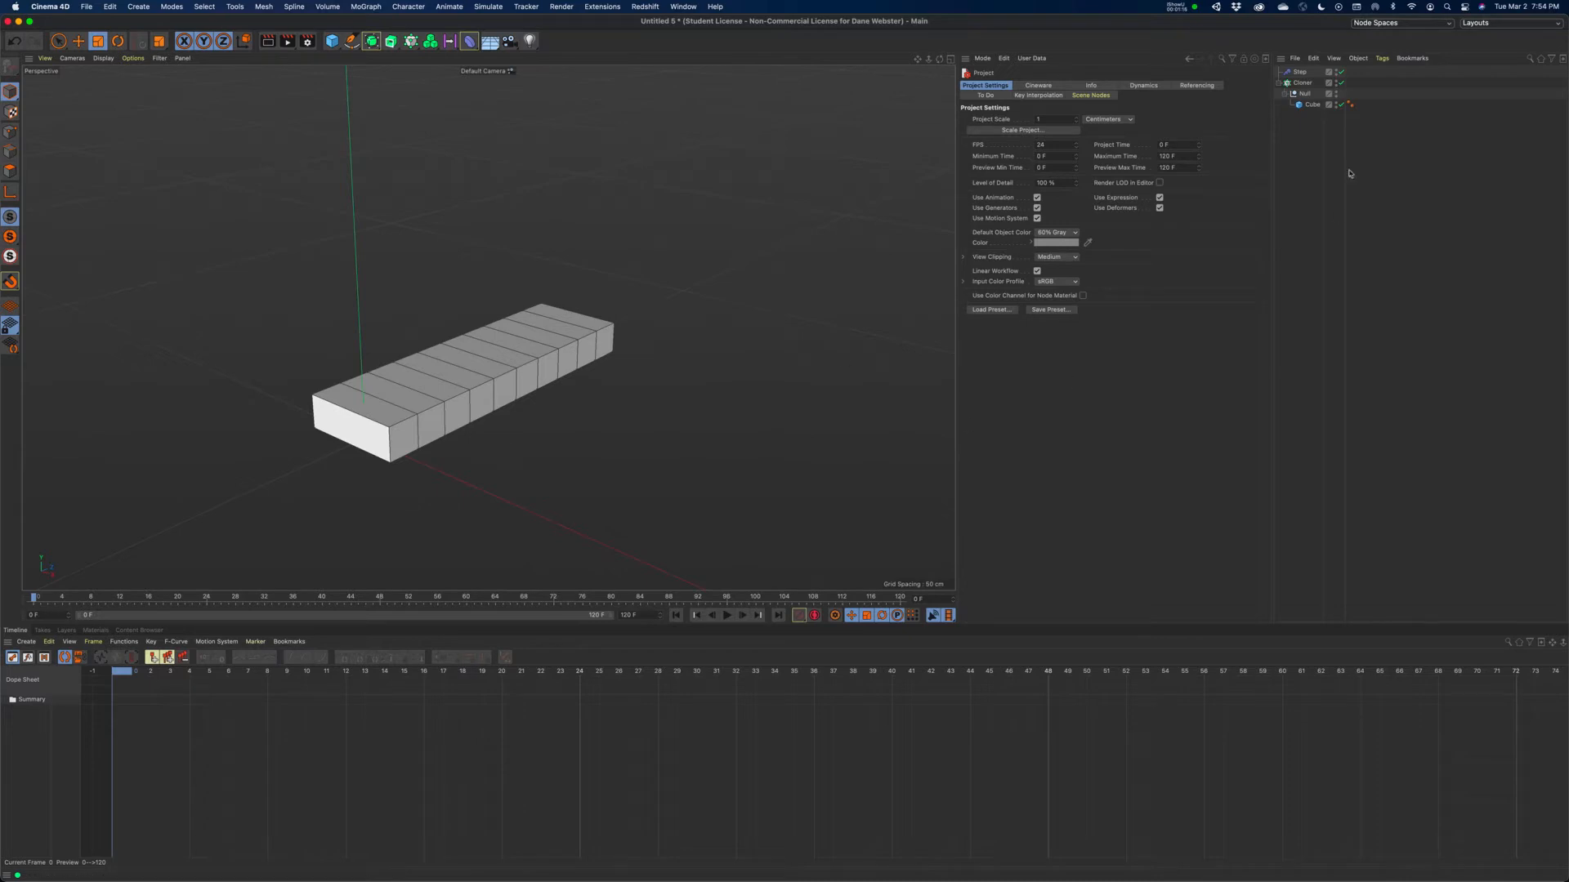
Key the Step effector's Y scale at frame 0 again, and keyframe it with a value of 5 at frame 24
left_click(1300, 72)
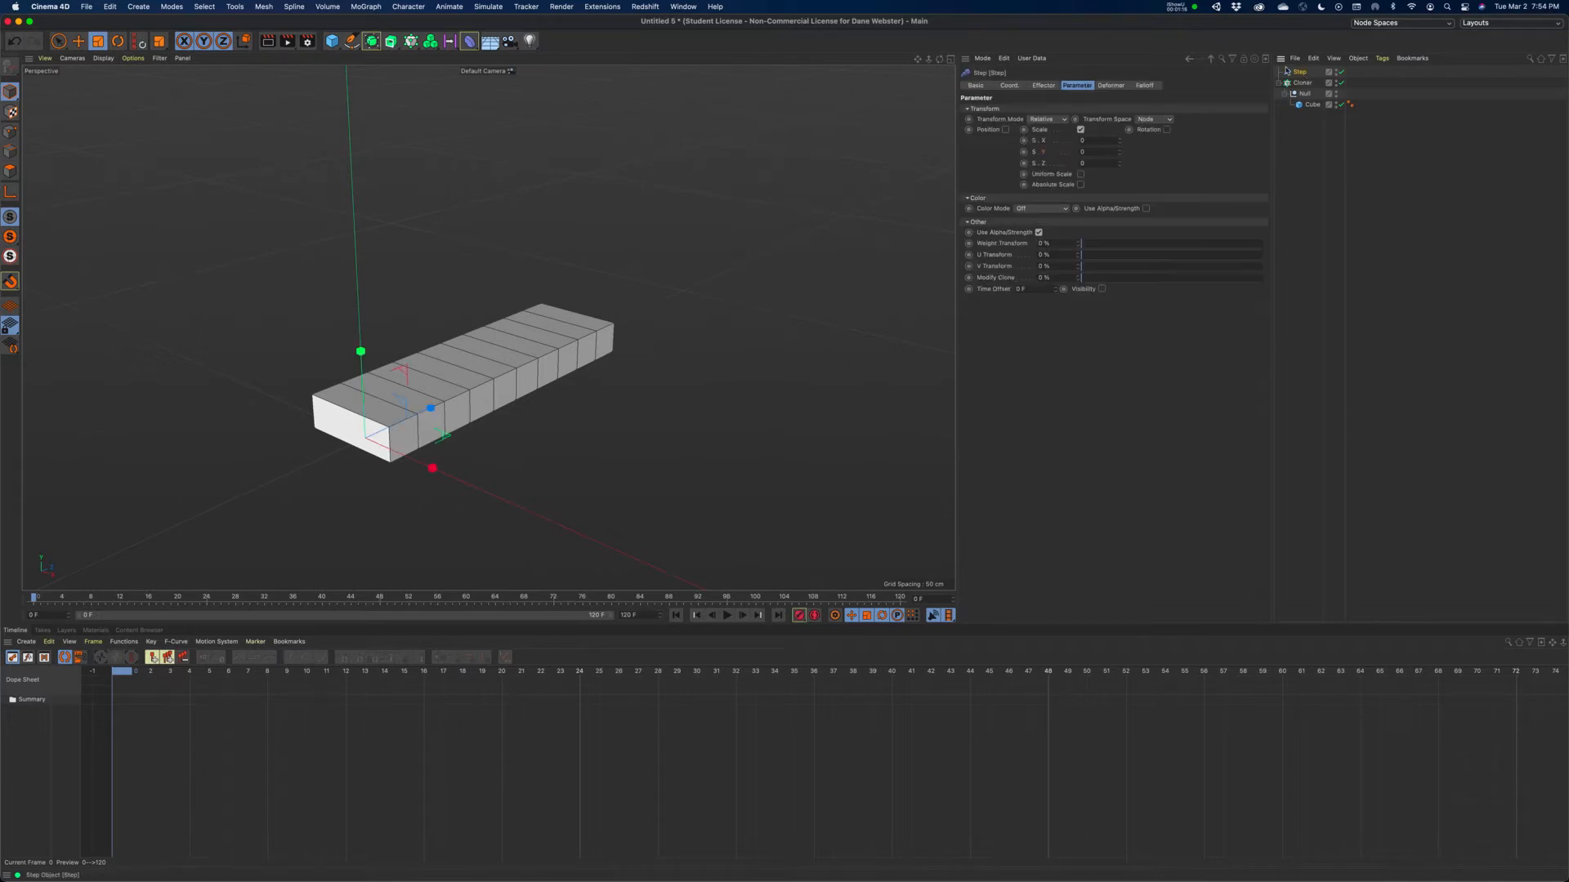
left_click(1023, 152, "super")
left_click_drag(183, 606, 214, 604)
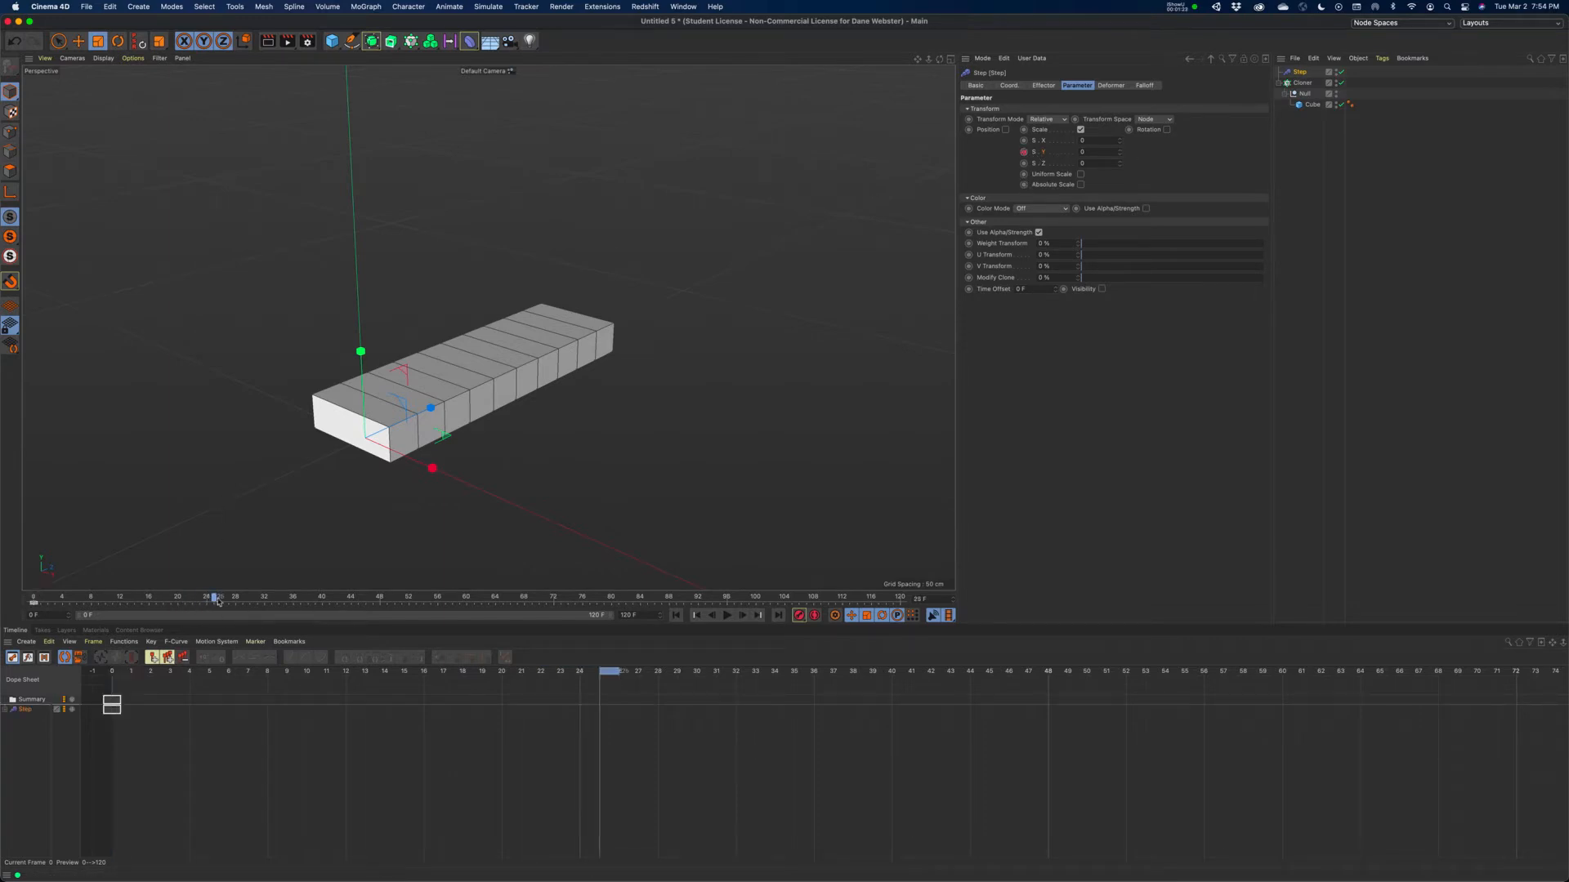
left_click(206, 598)
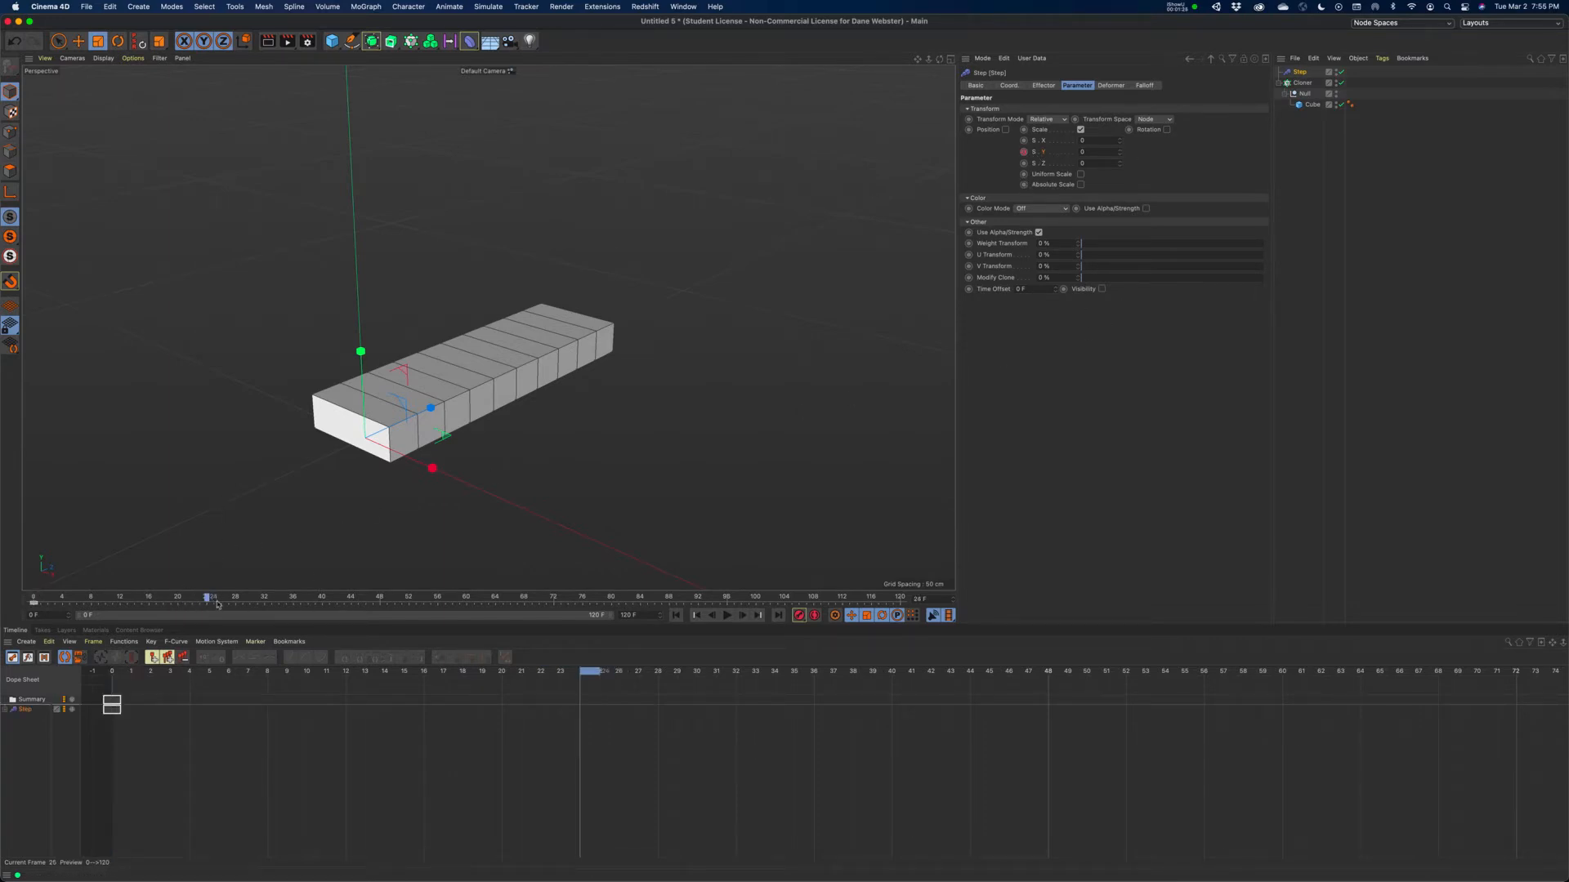
left_click(1096, 153)
key("Return")
left_click(1023, 152)
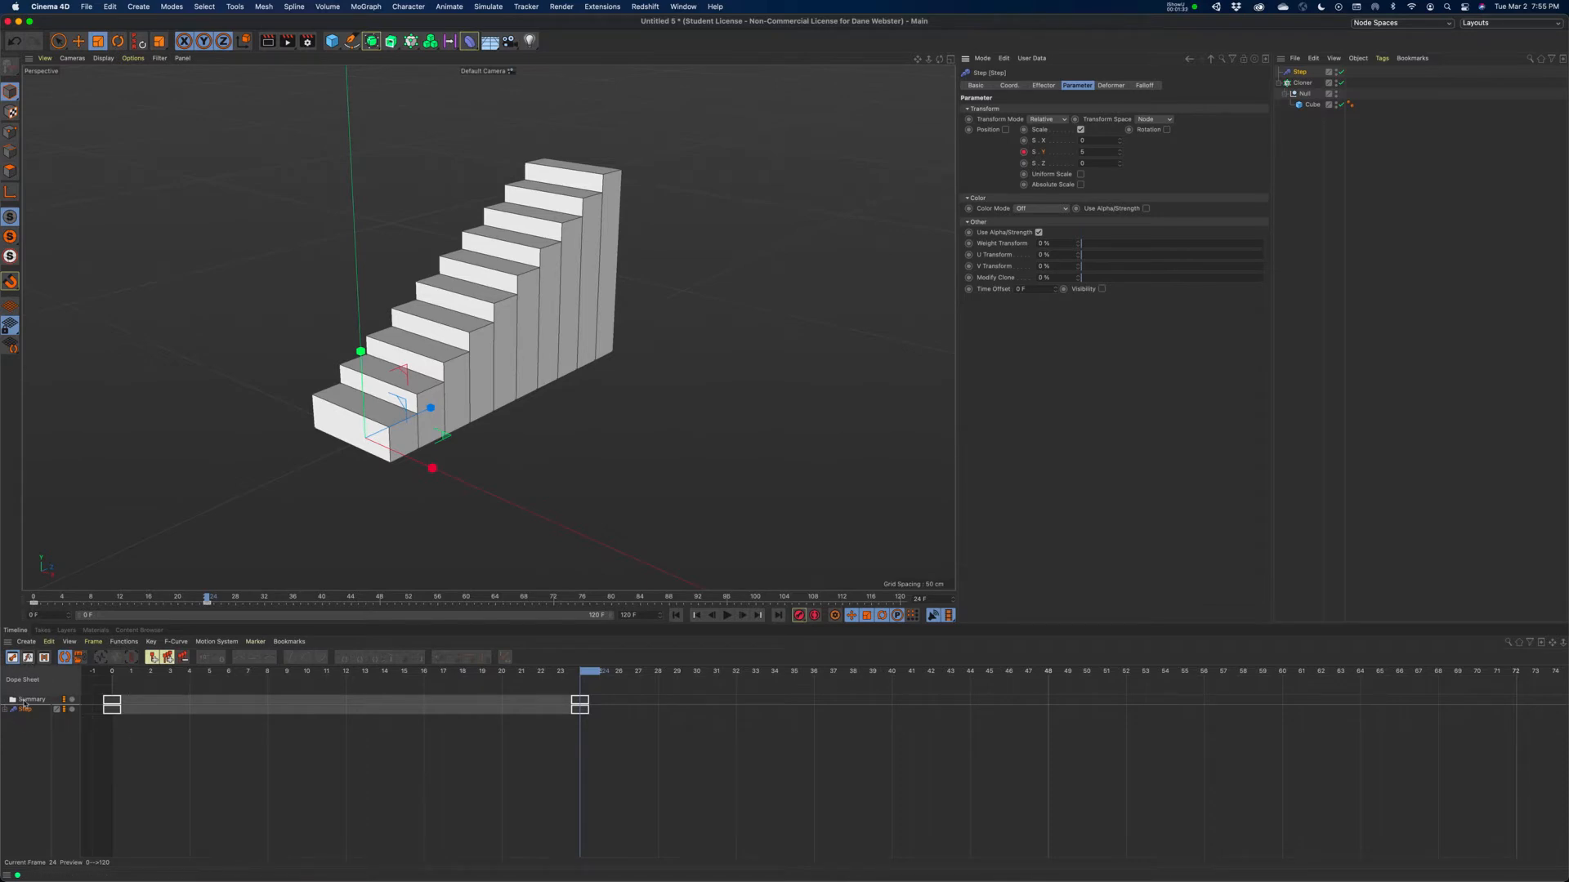
Play the staircase growth animation from the first frame and stop it
left_click(676, 615)
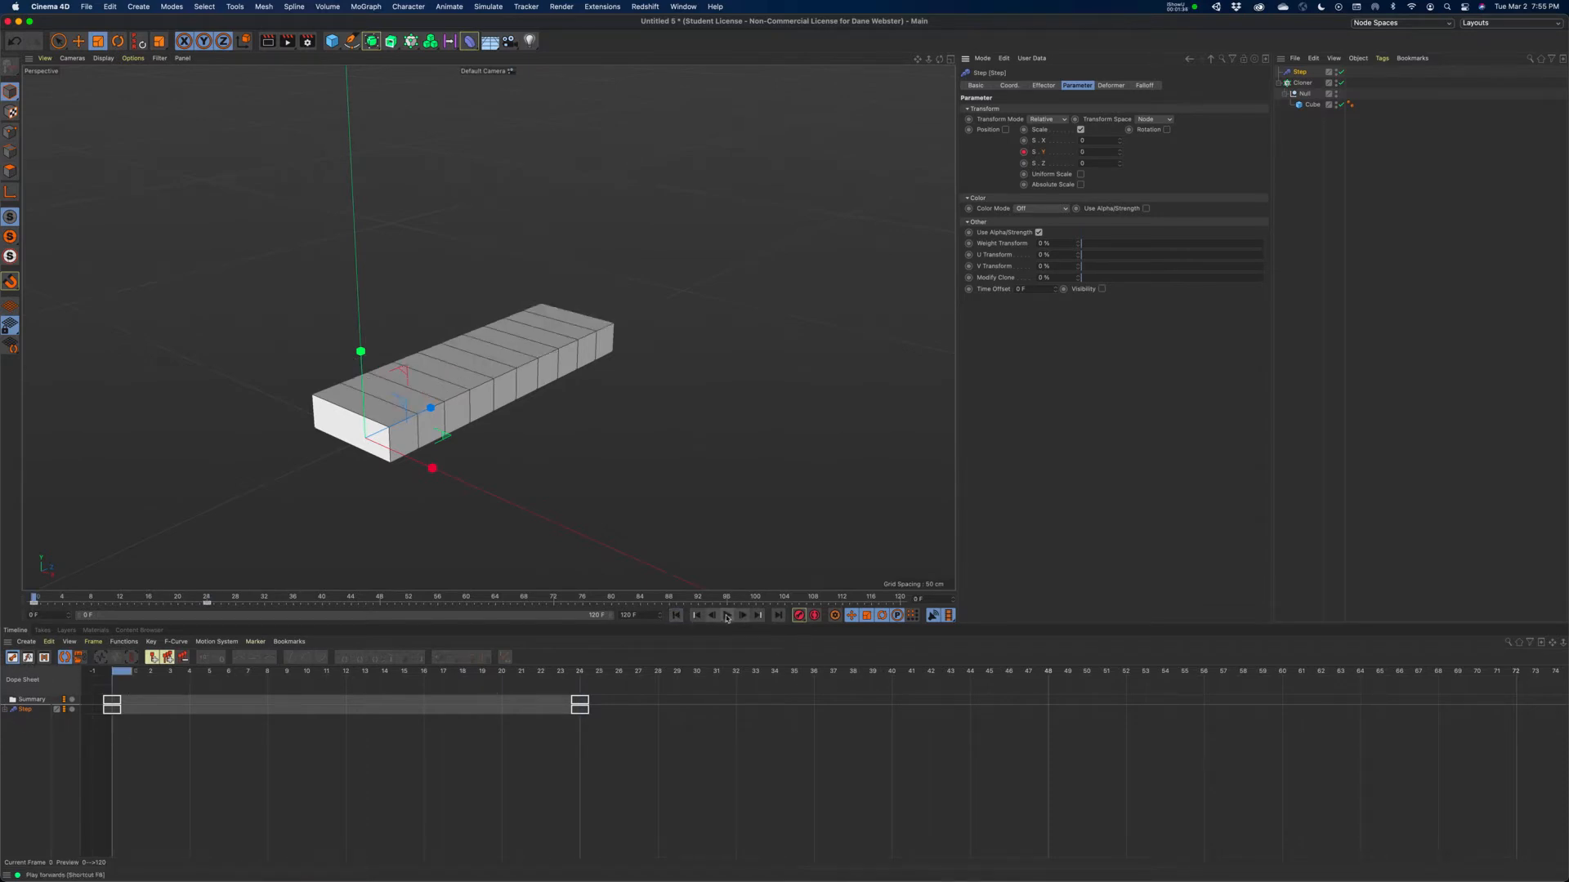
left_click(727, 615)
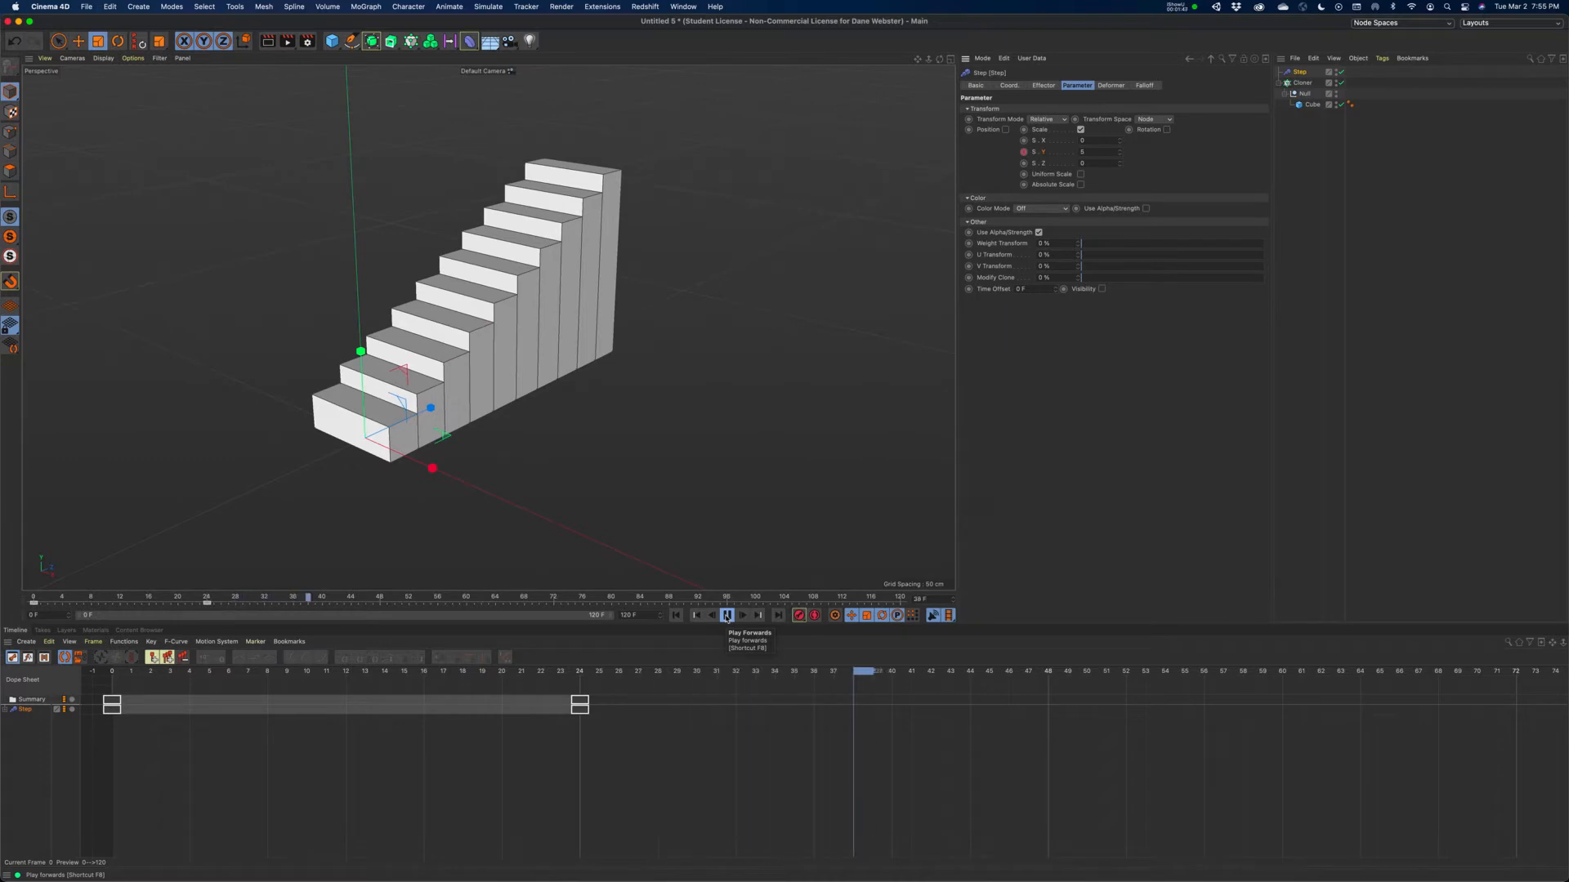
left_click(727, 615)
Add a Delay effector to the Cloner and check it in the Cloner's effector list
left_click(1310, 106)
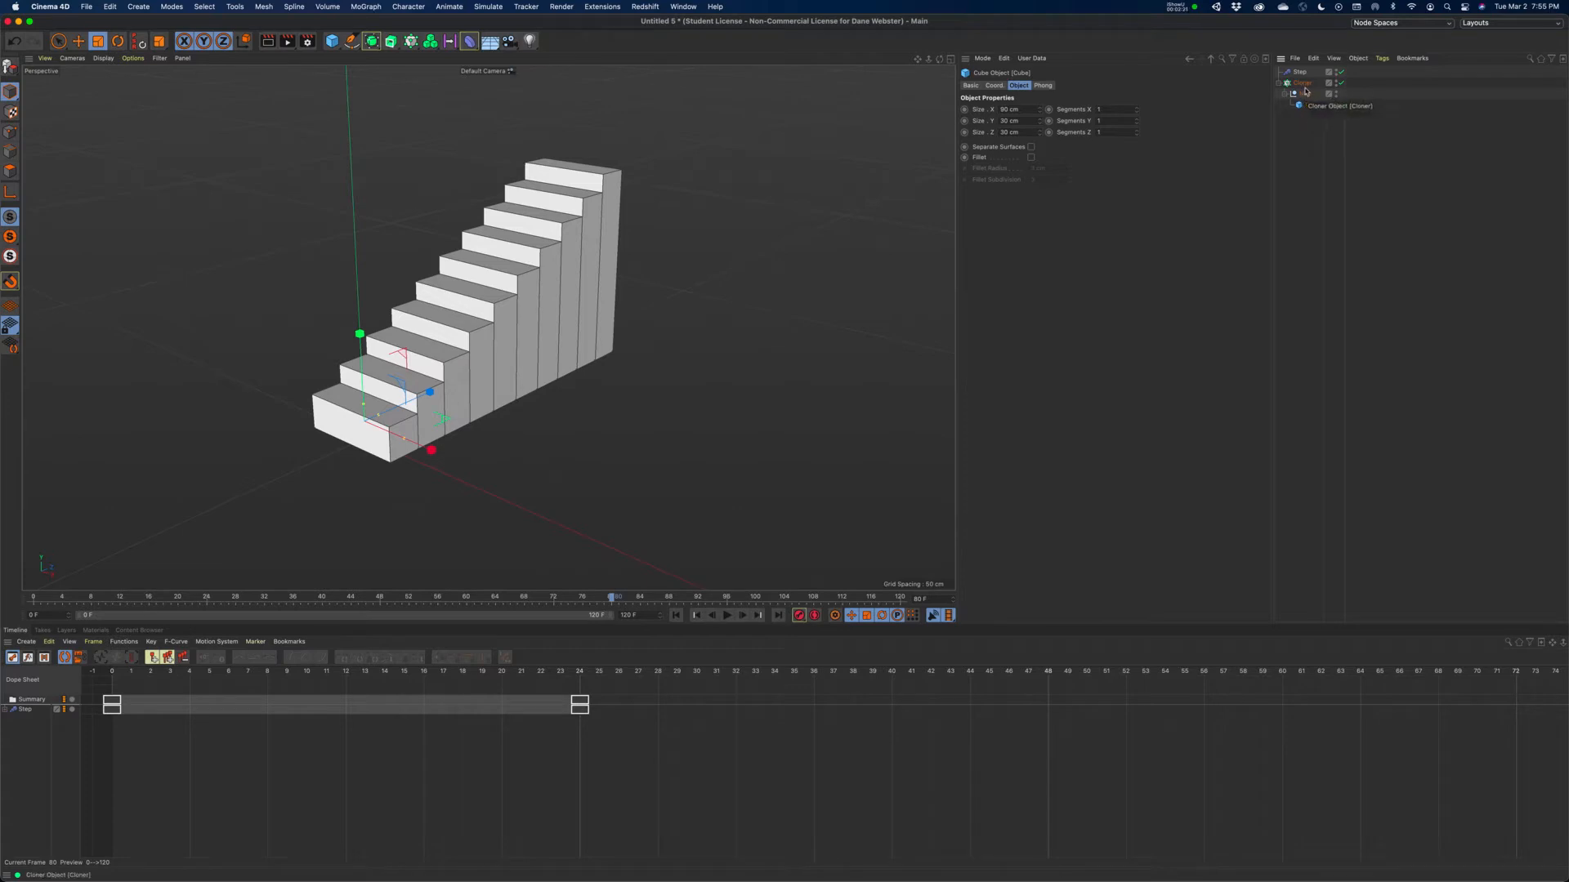
left_click(1303, 82)
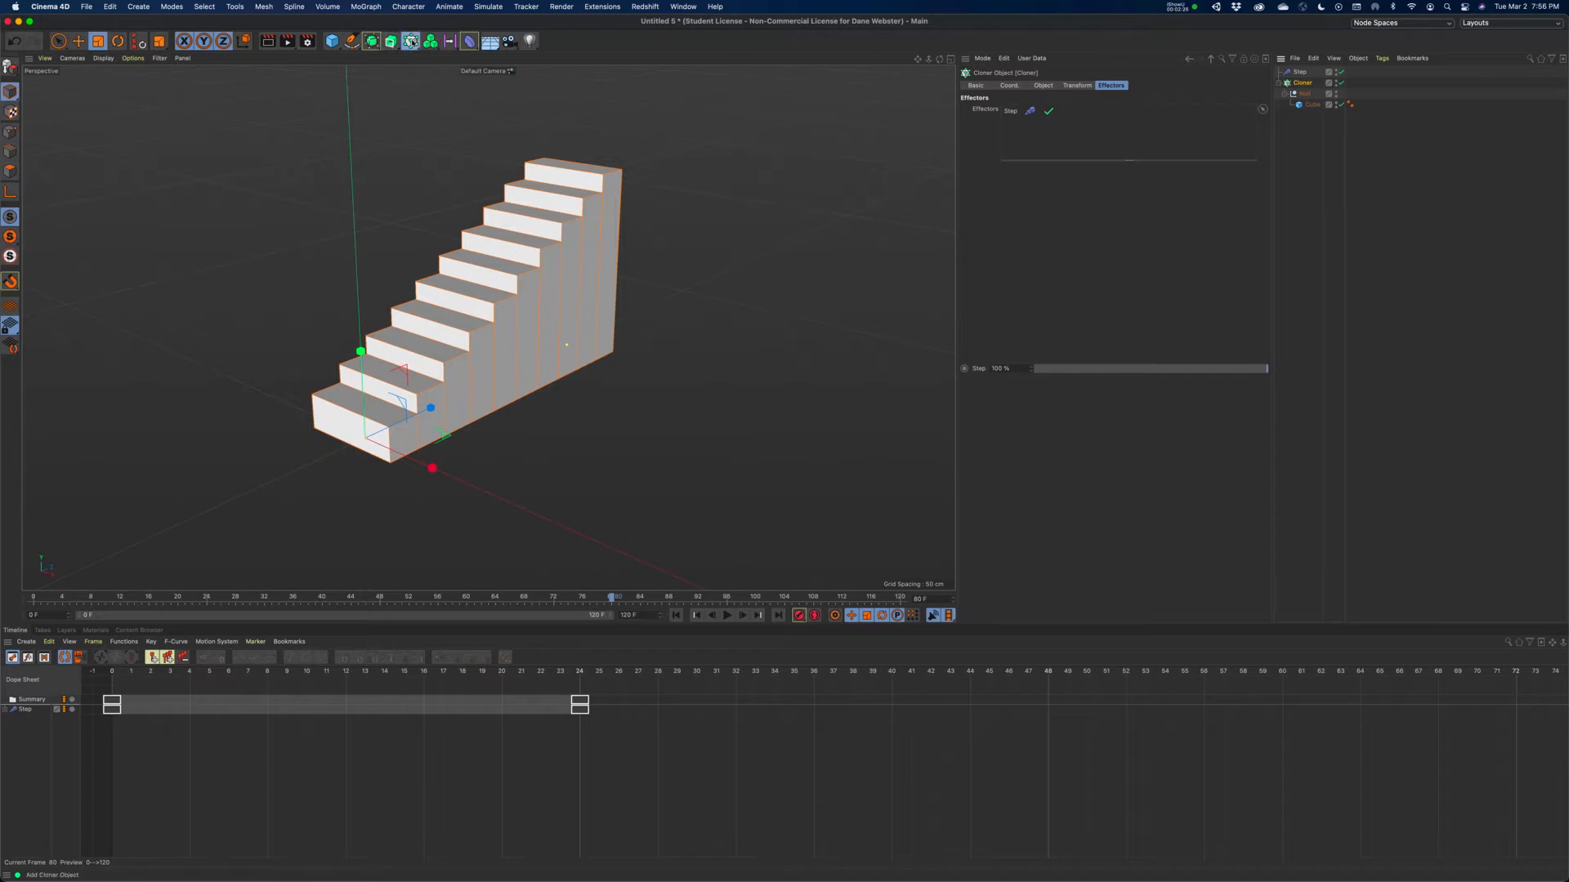
left_click(411, 41)
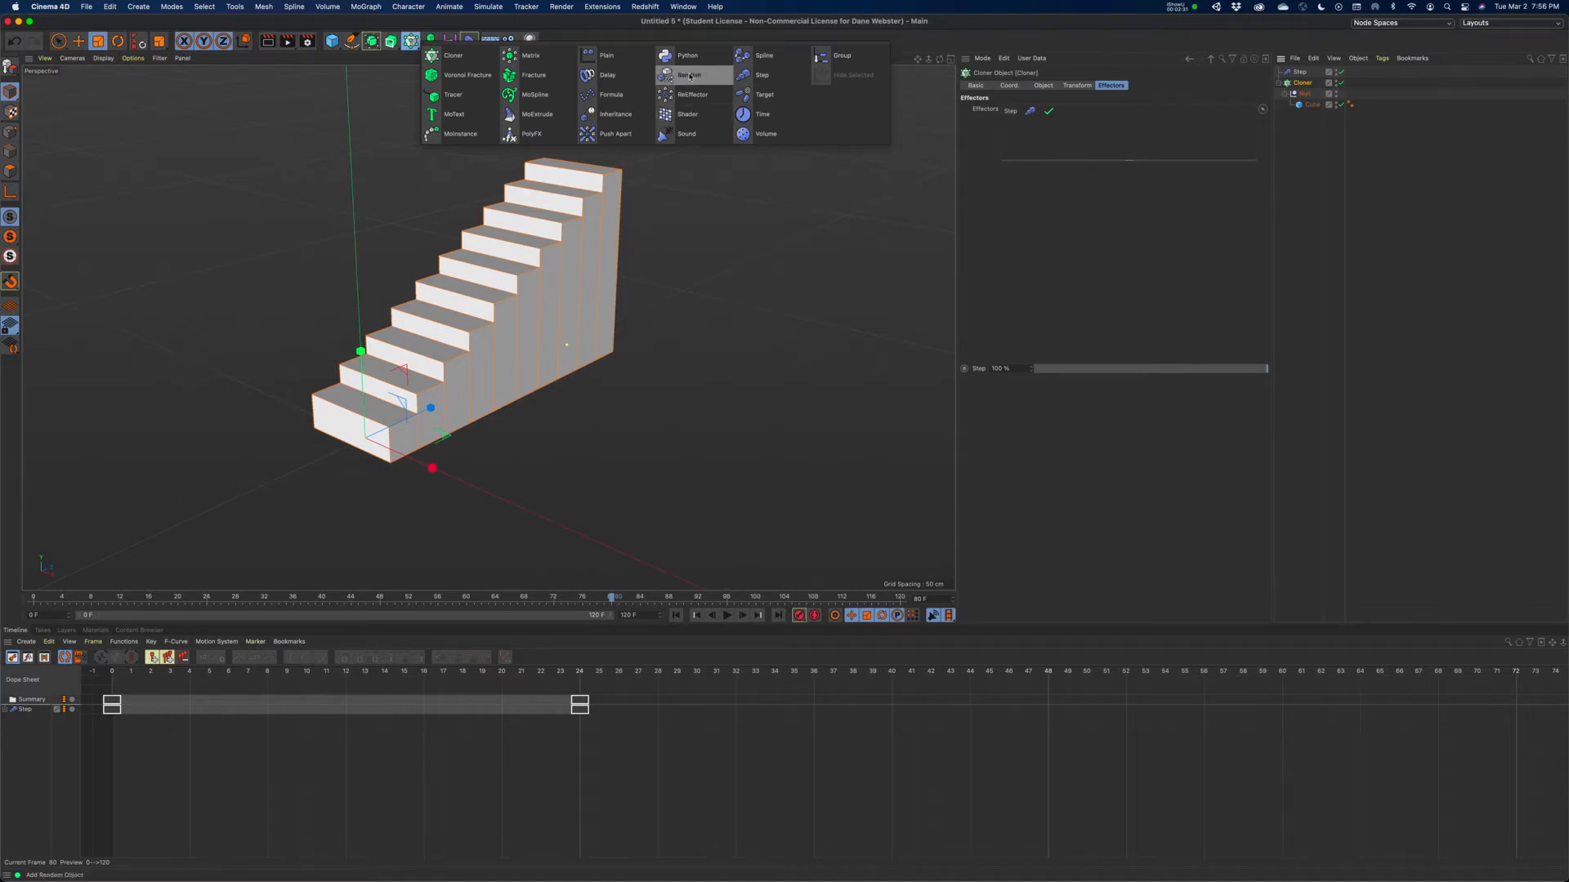
left_click(603, 78)
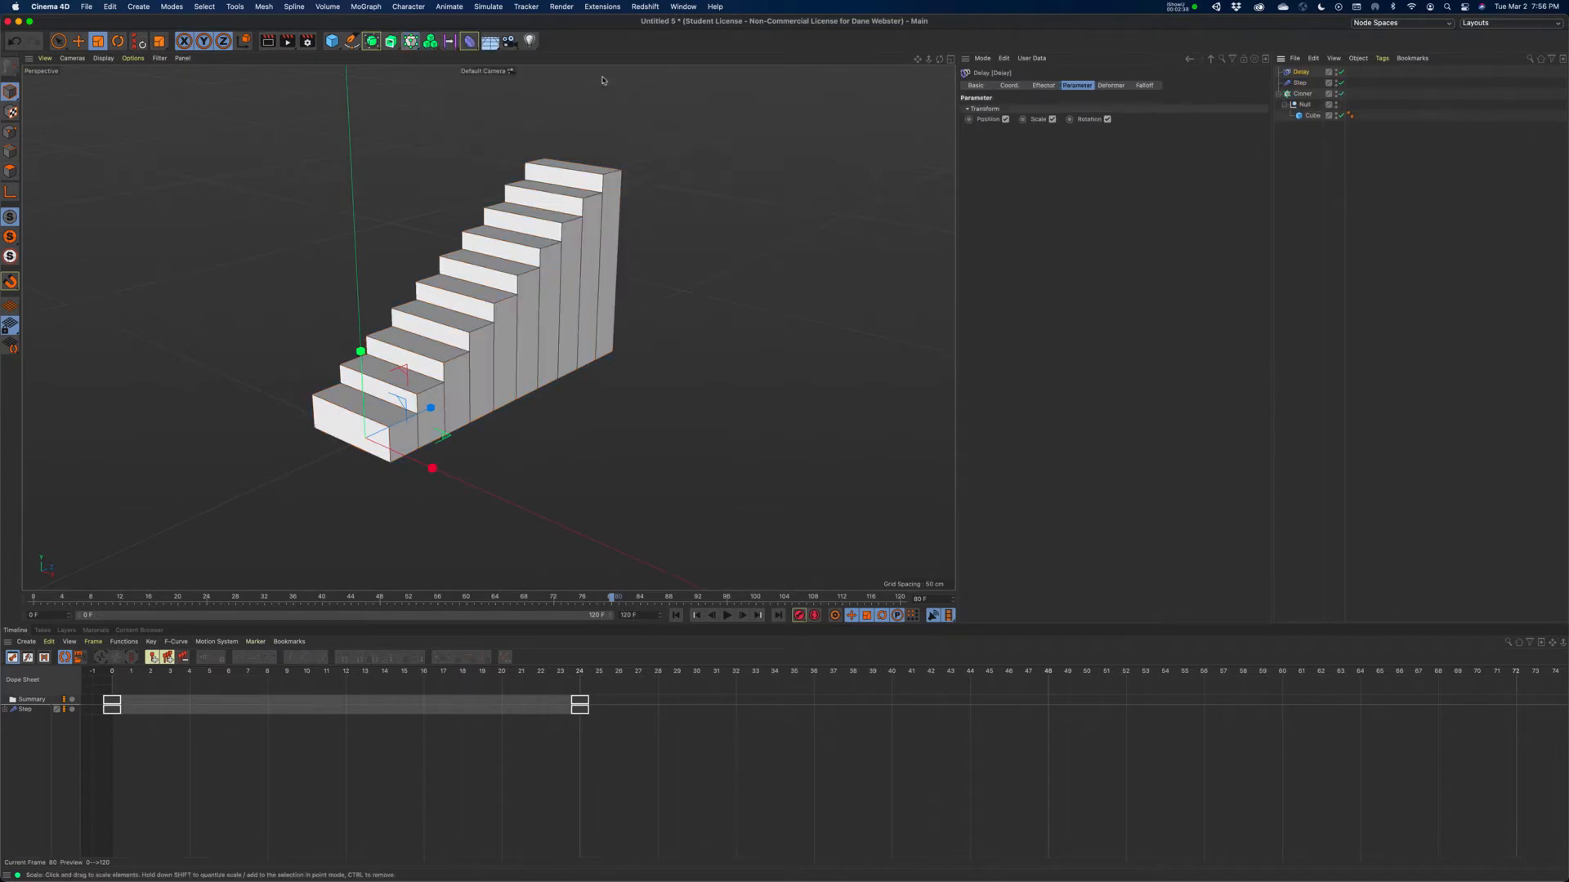
left_click(1301, 94)
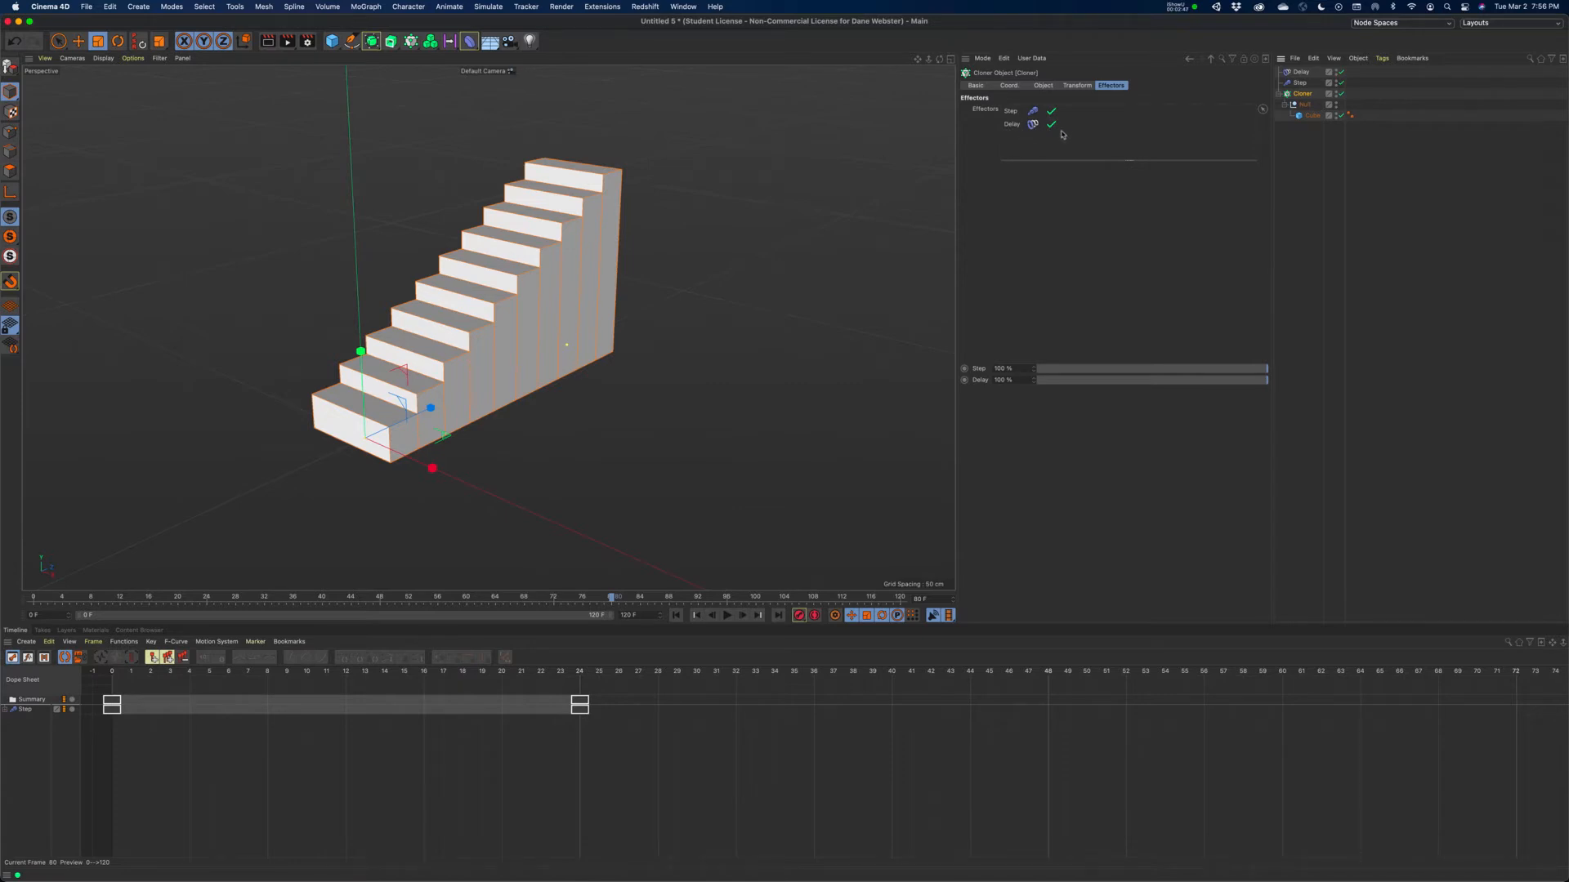
Examine the Delay effector's strength and blend mode, transform parameters, deformer and falloff settings
left_click(1306, 72)
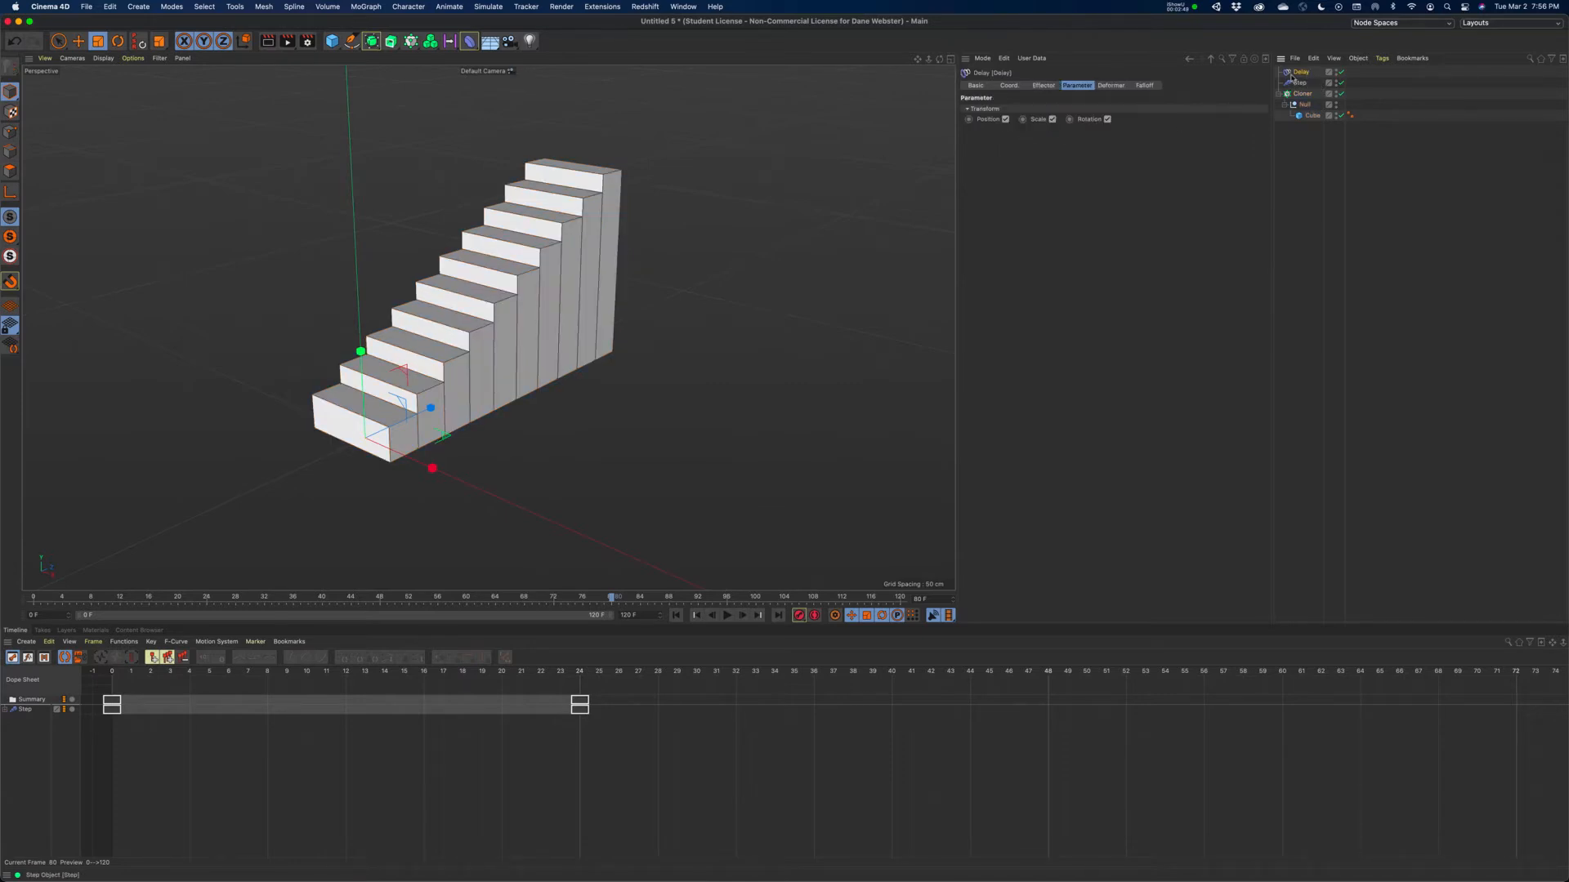
left_click(1043, 86)
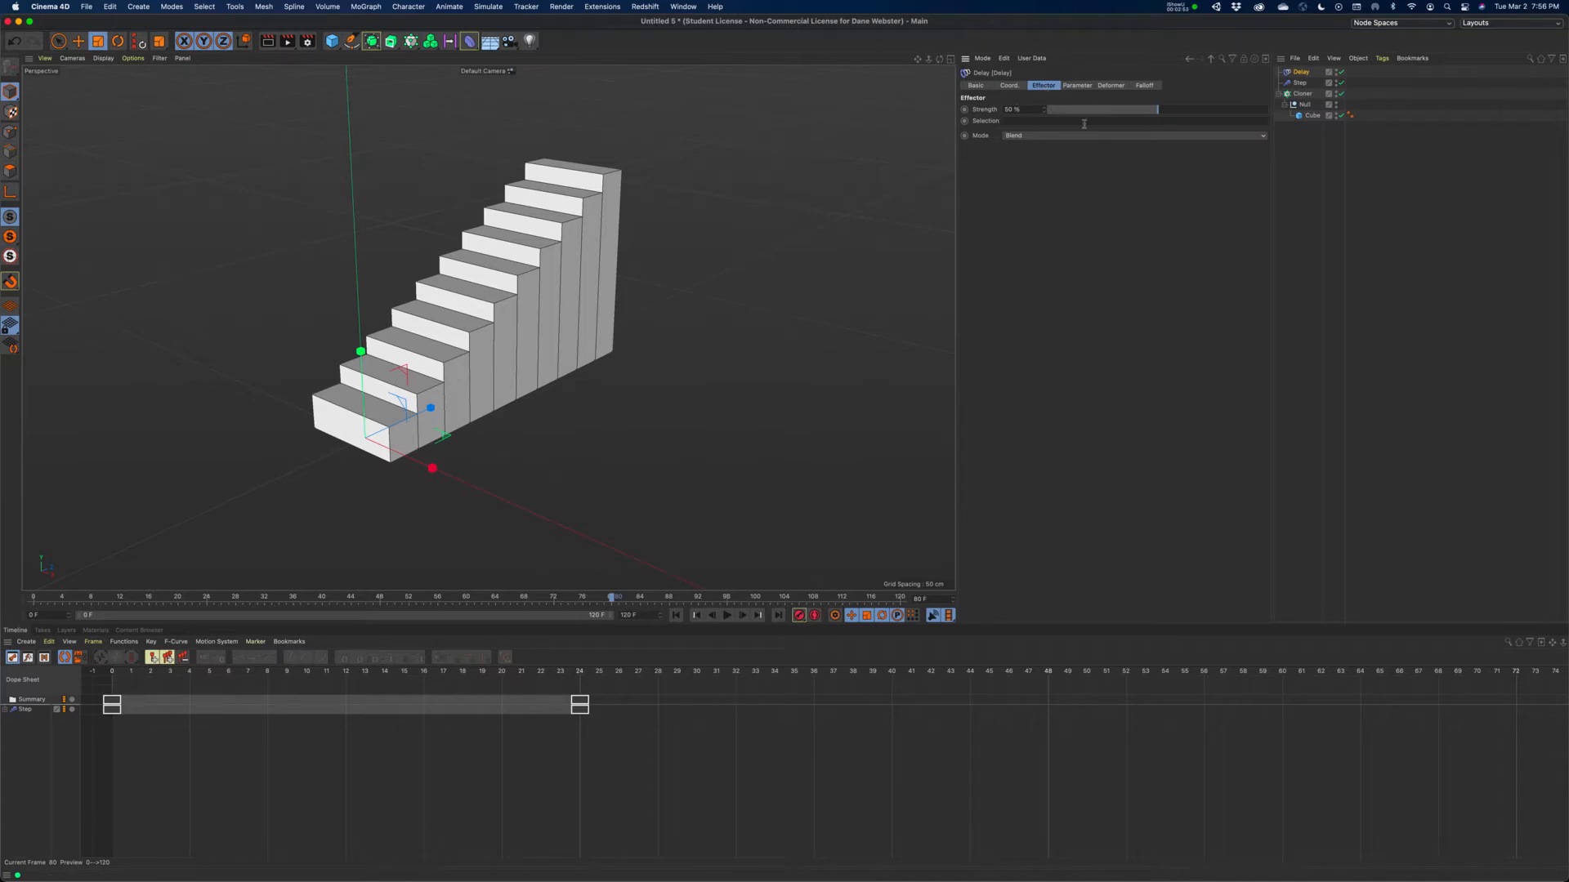
left_click(1077, 85)
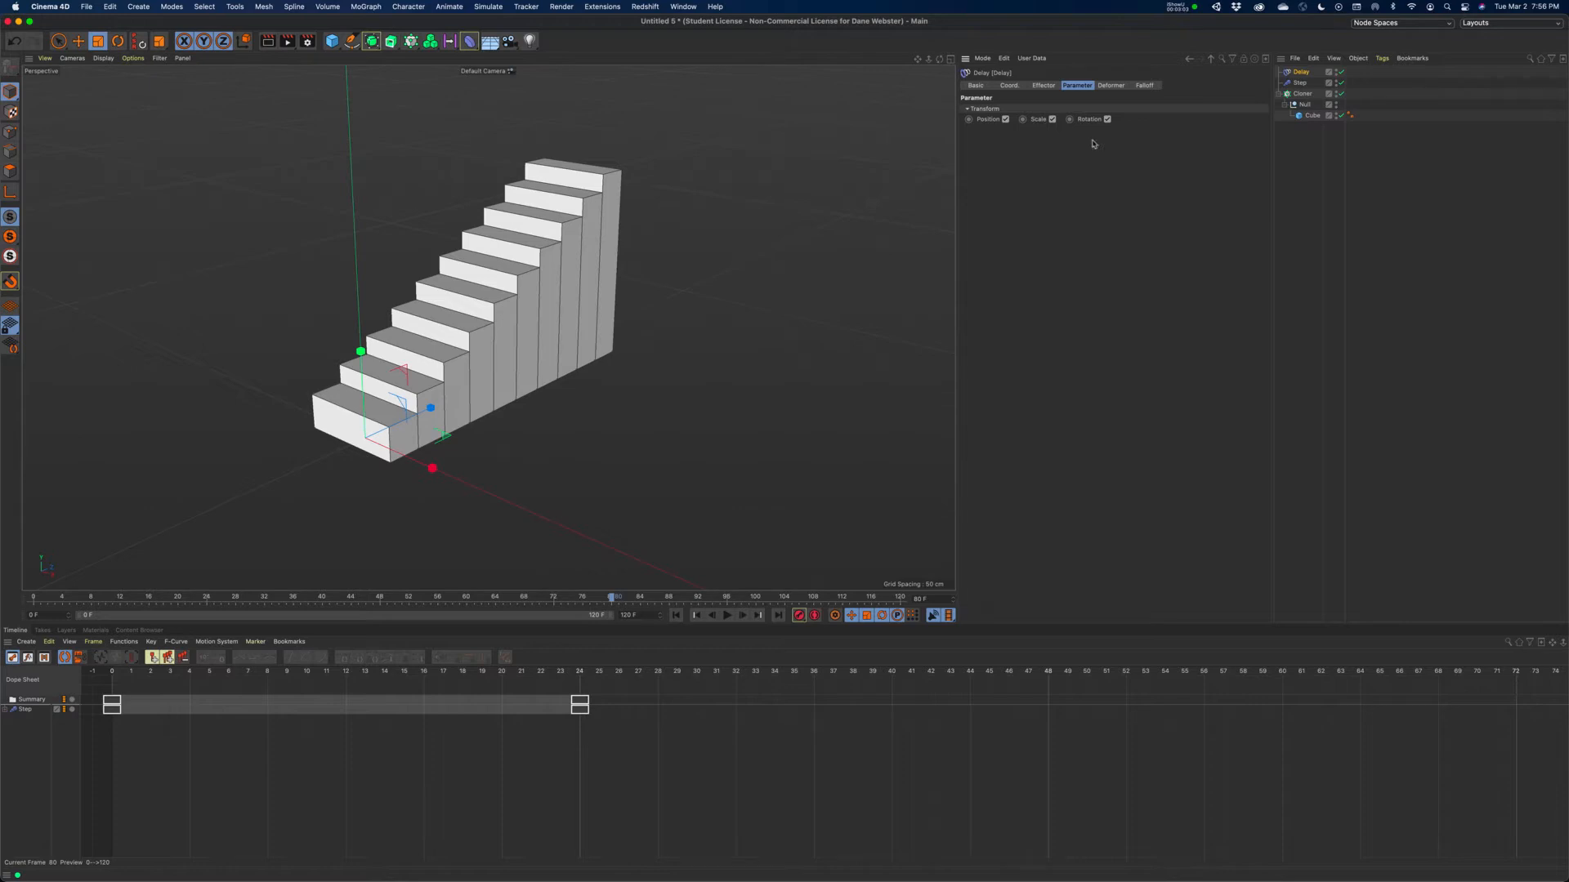
left_click(1111, 85)
left_click(1152, 86)
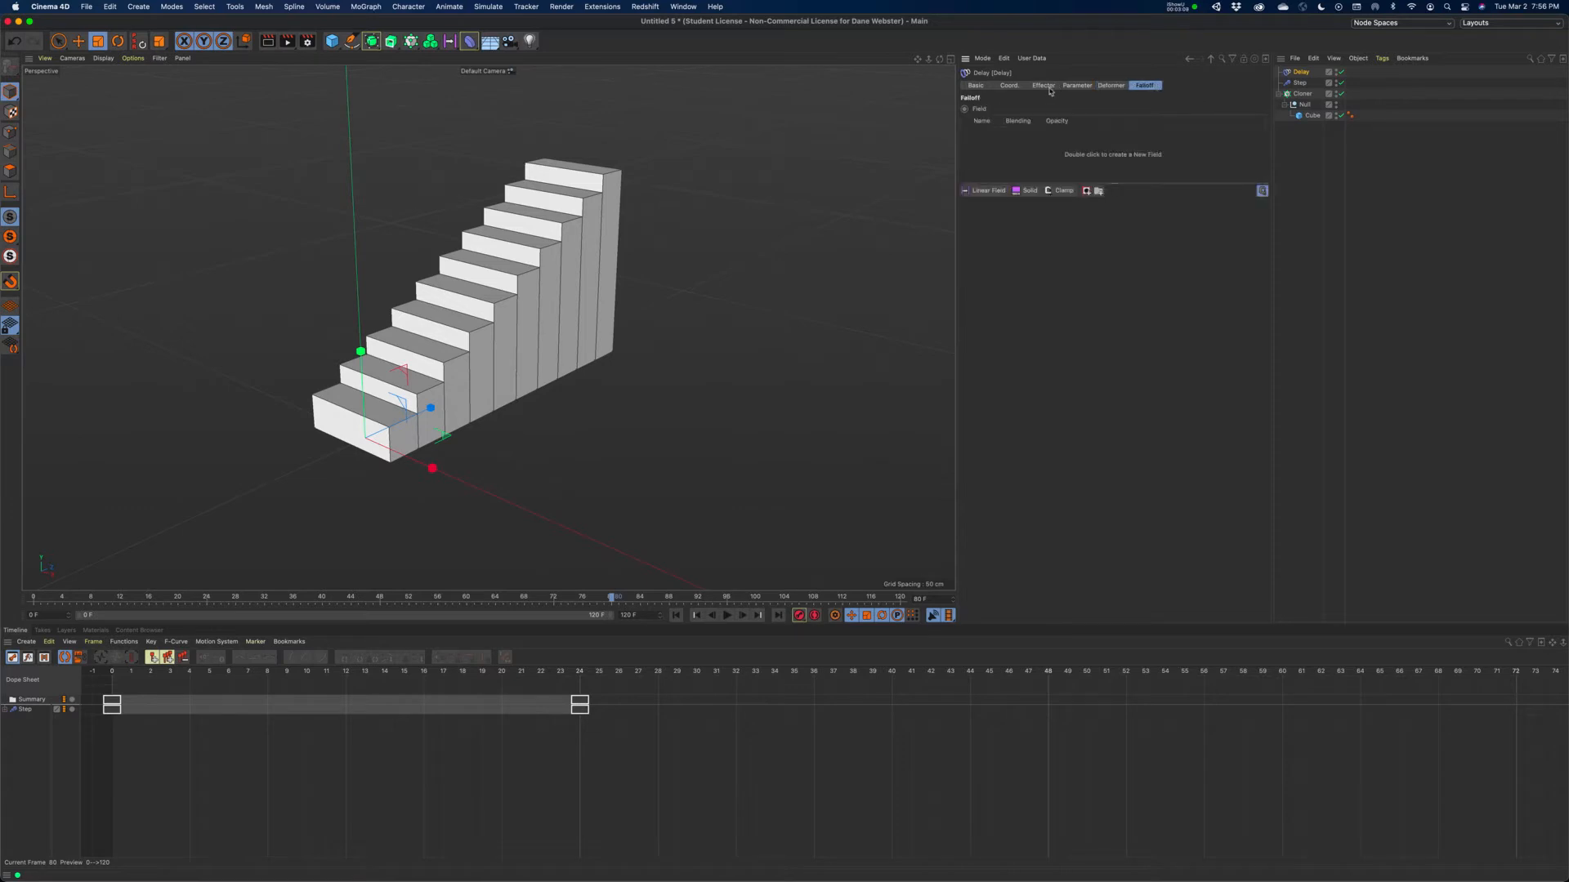
left_click(1077, 86)
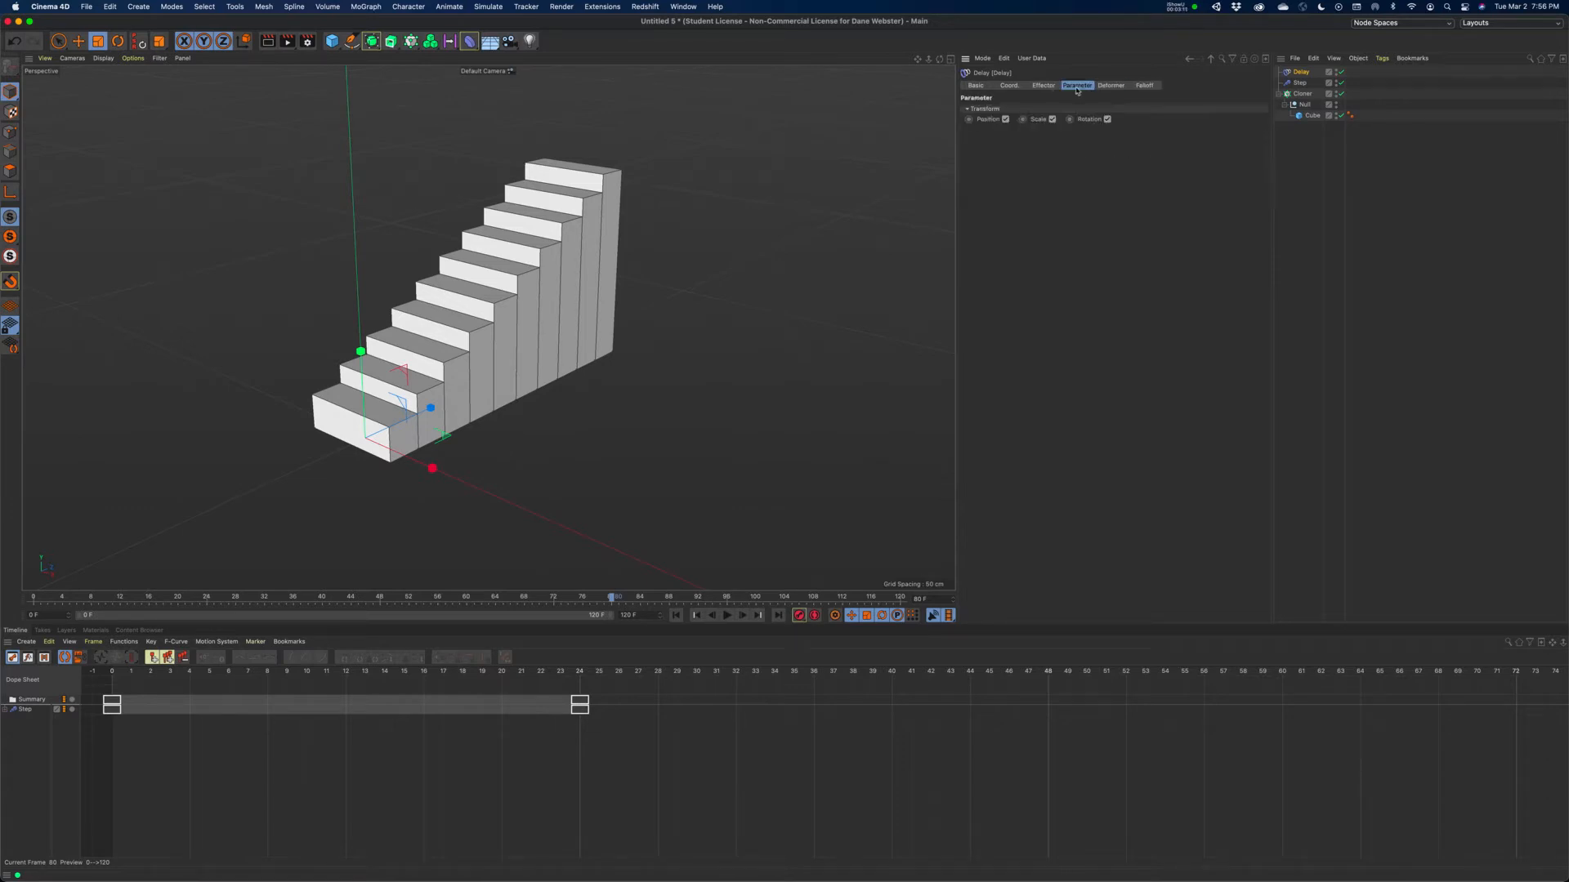
left_click(1045, 87)
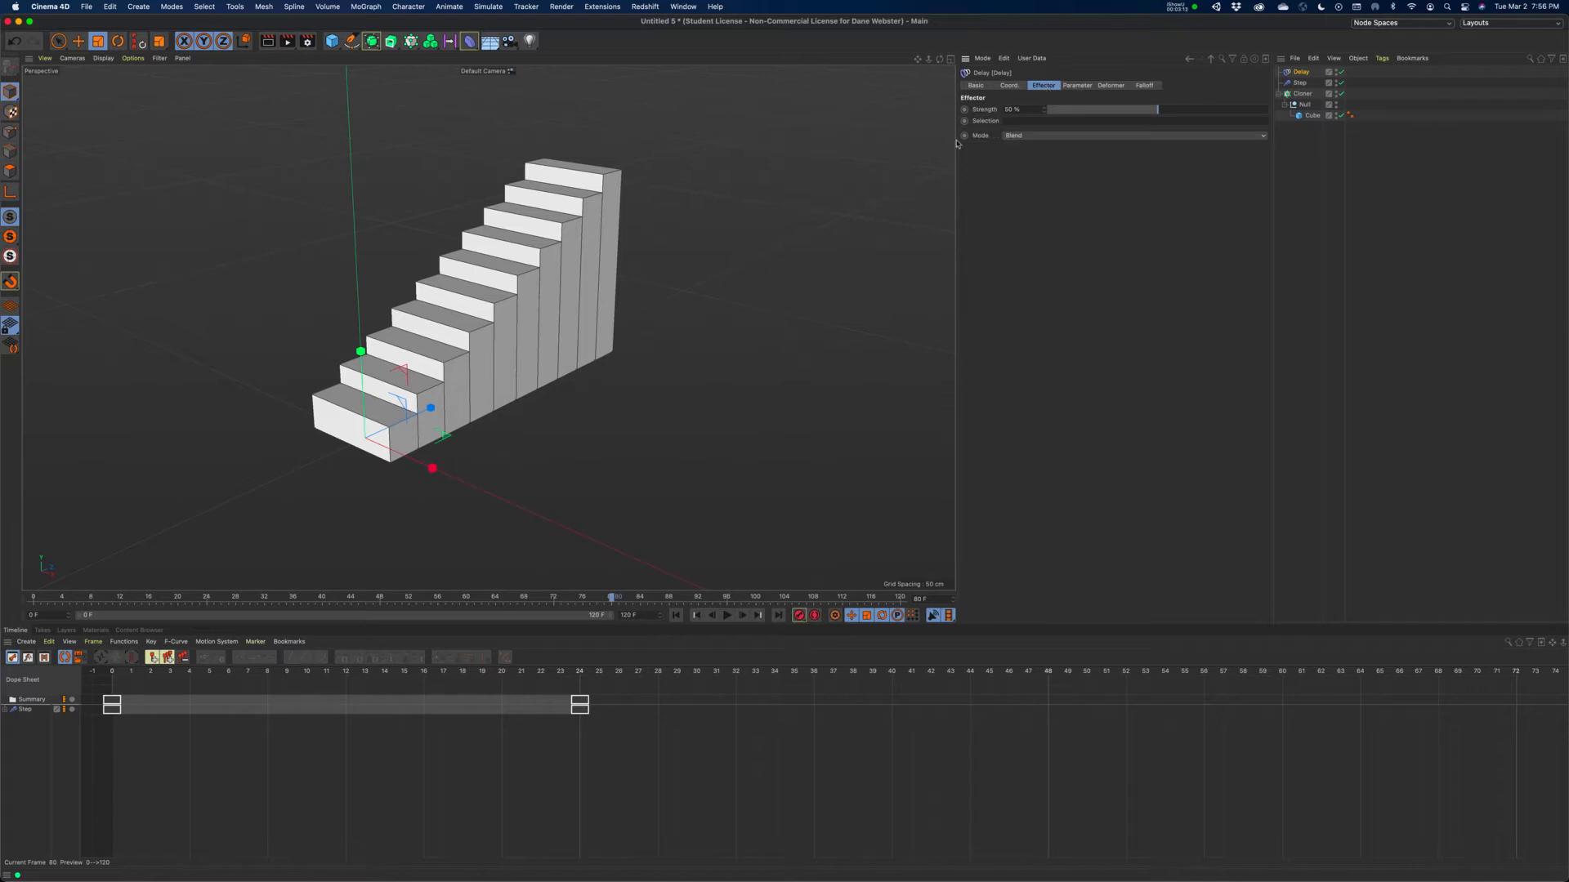
Play the delayed animation from the first frame, and raise the Delay effector's strength to 100%
left_click(675, 615)
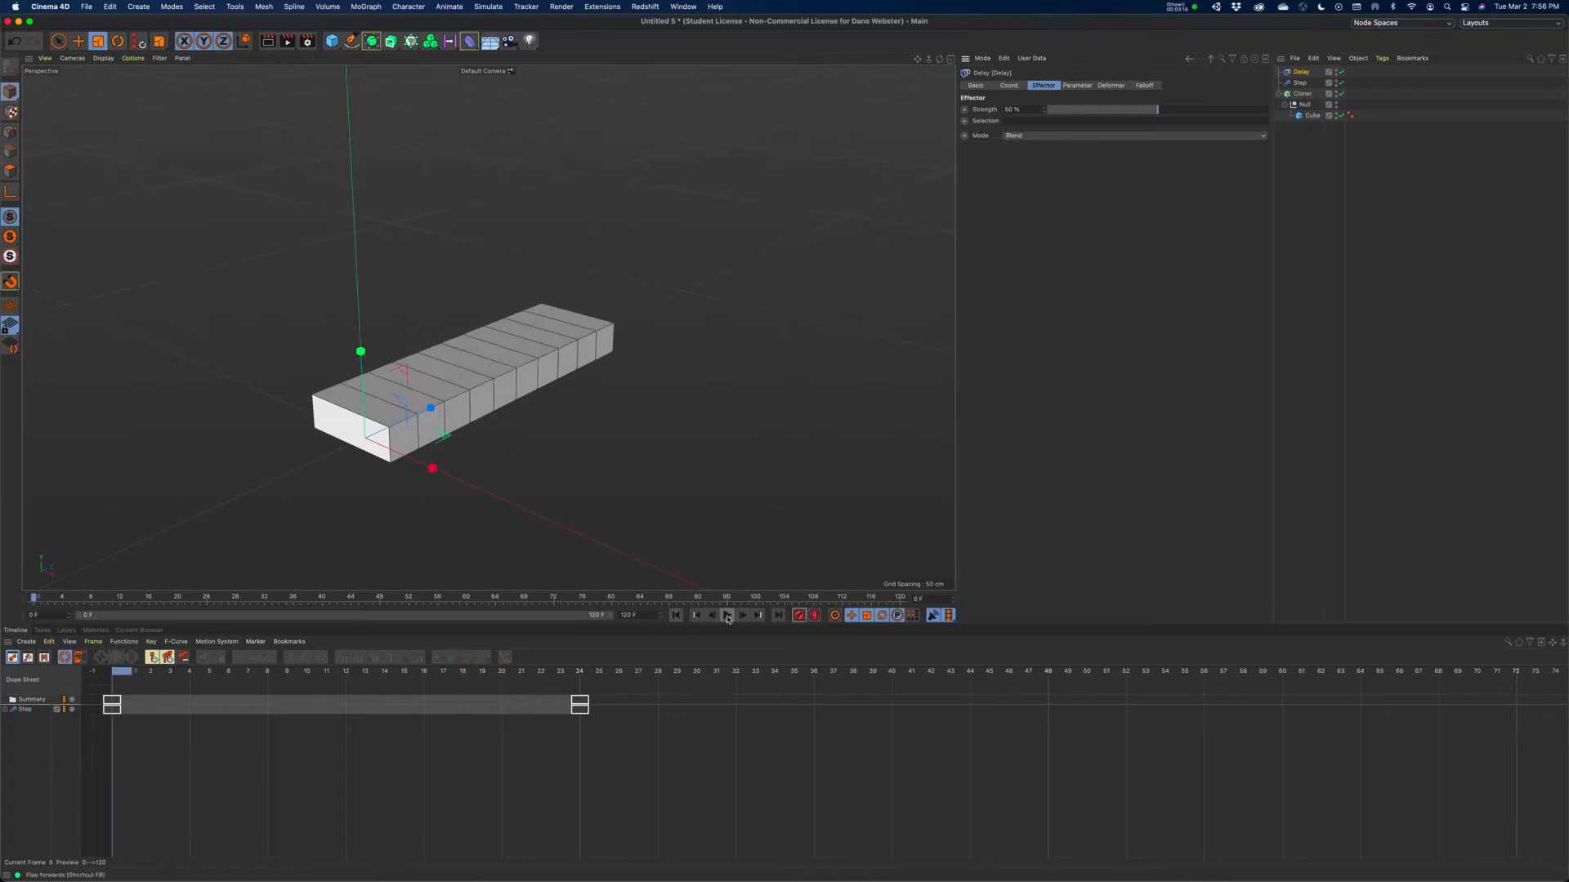
left_click(728, 617)
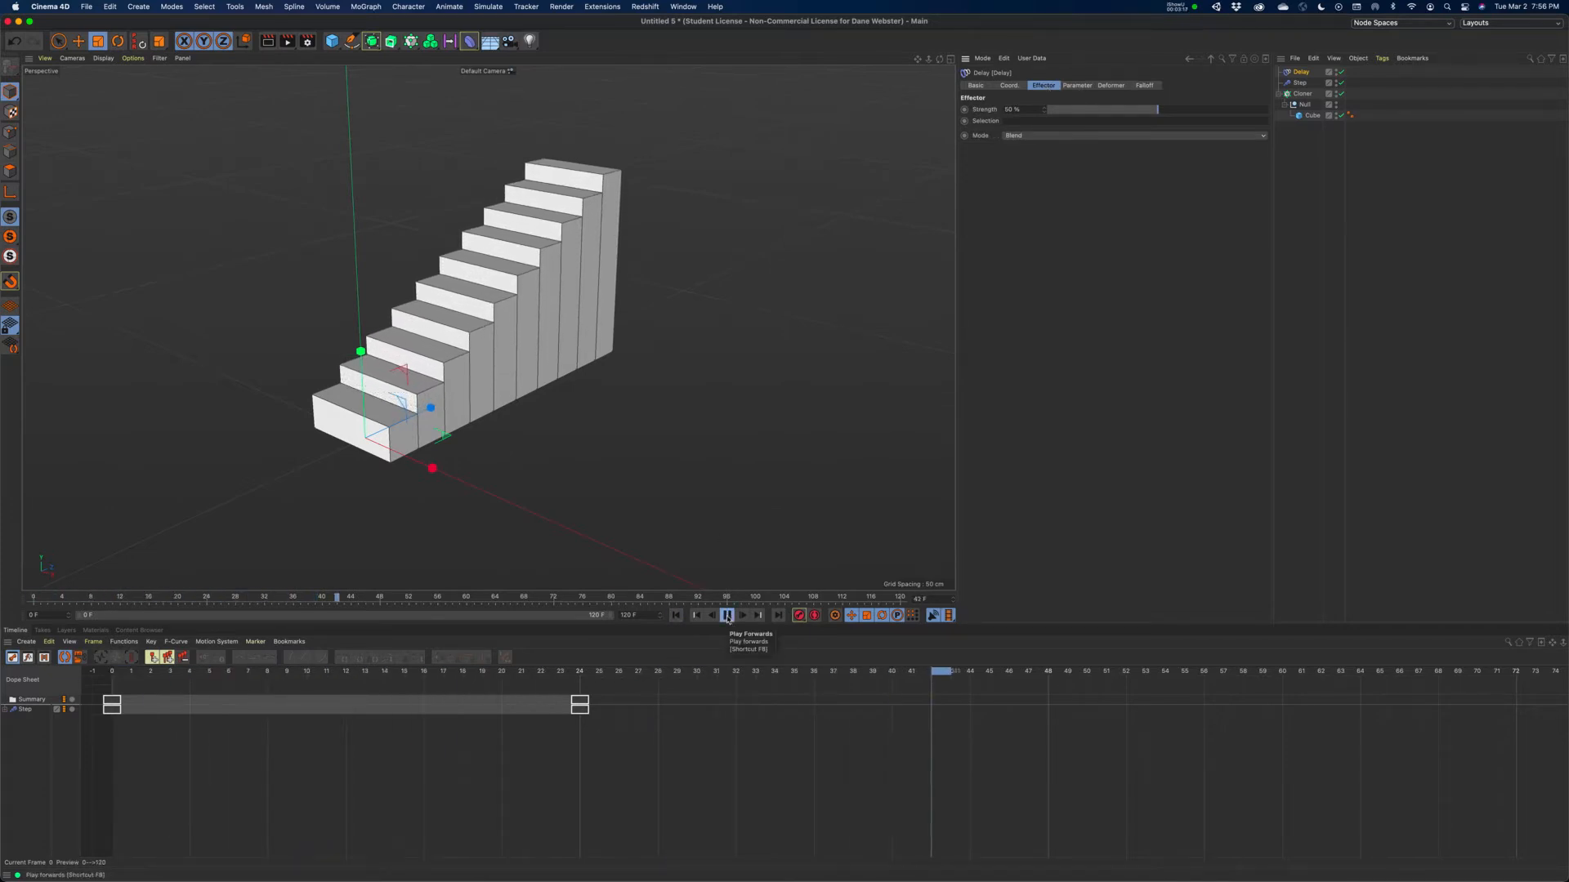
left_click(728, 618)
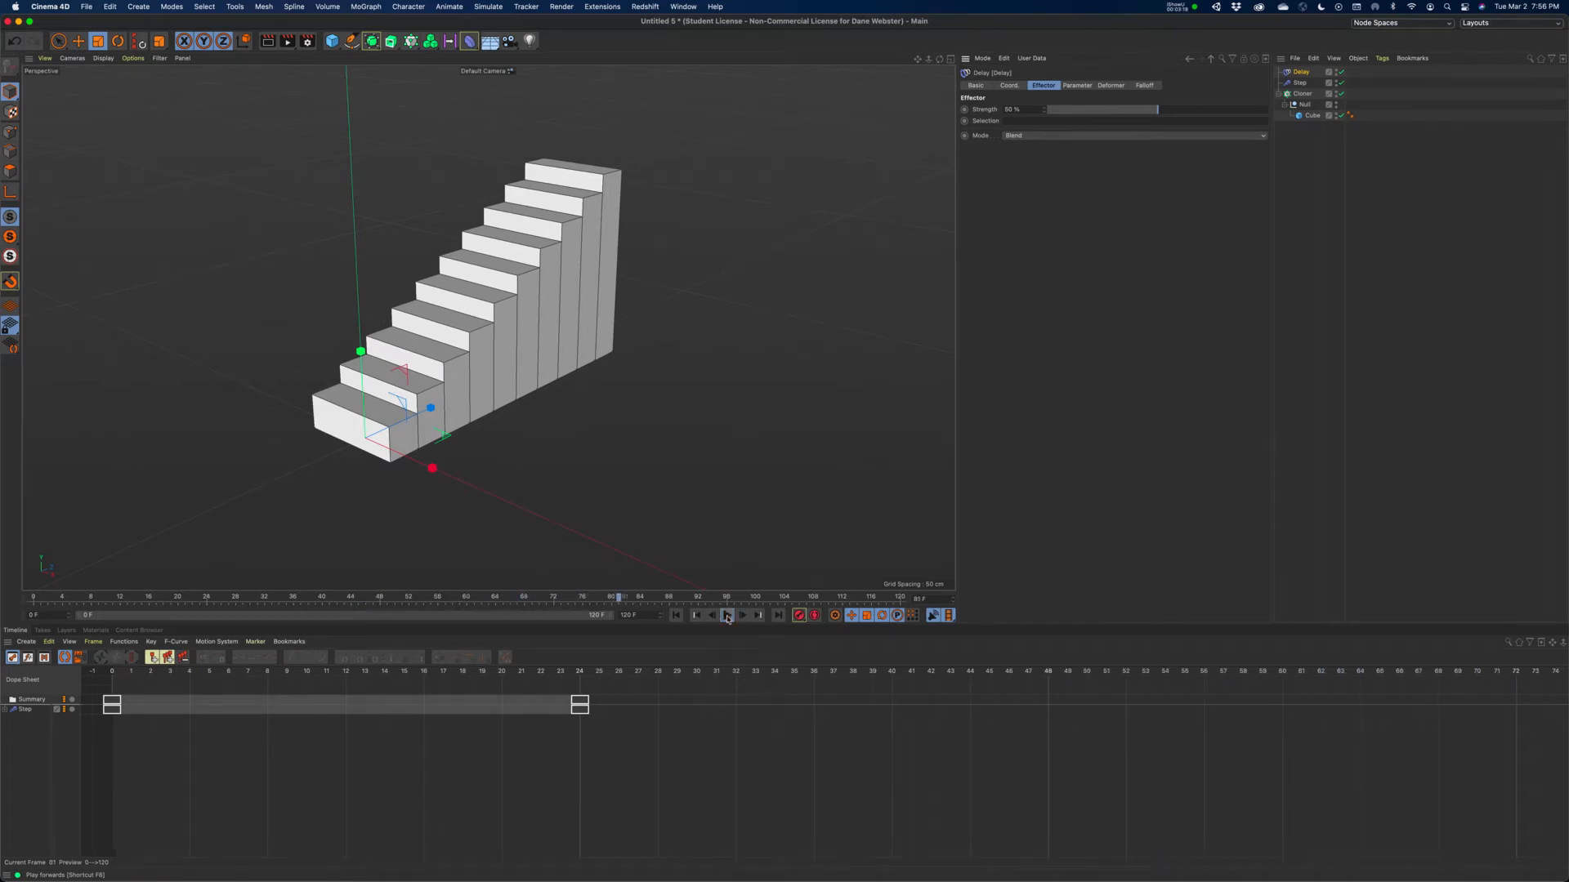
left_click_drag(1218, 109, 1304, 114)
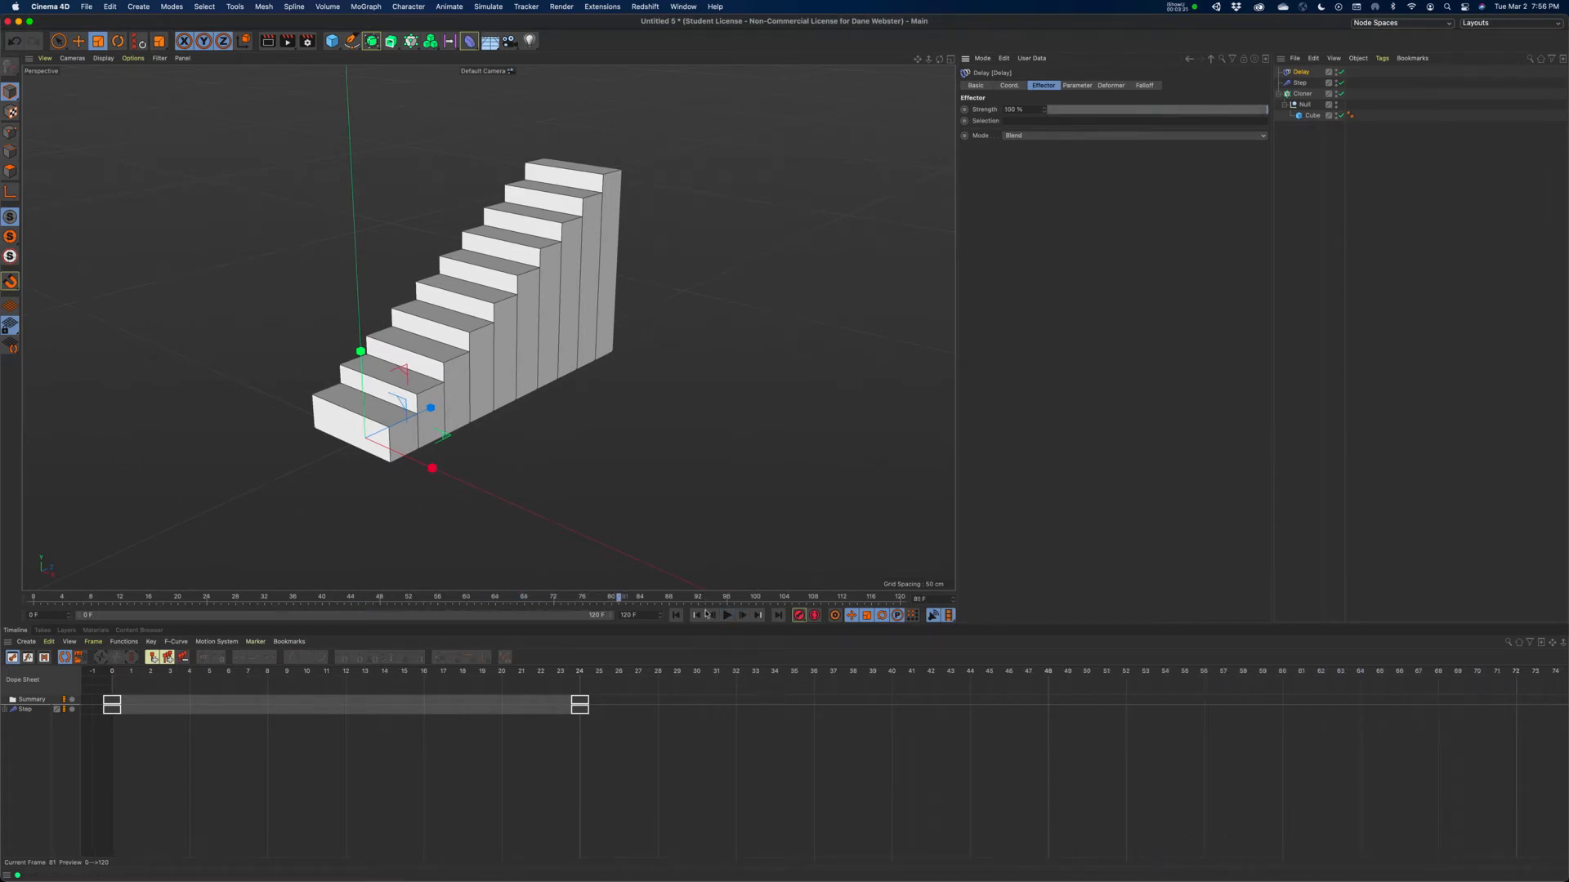
Lower the Delay effector's strength from full to about 25% and preview the staircase animation
left_click(728, 618)
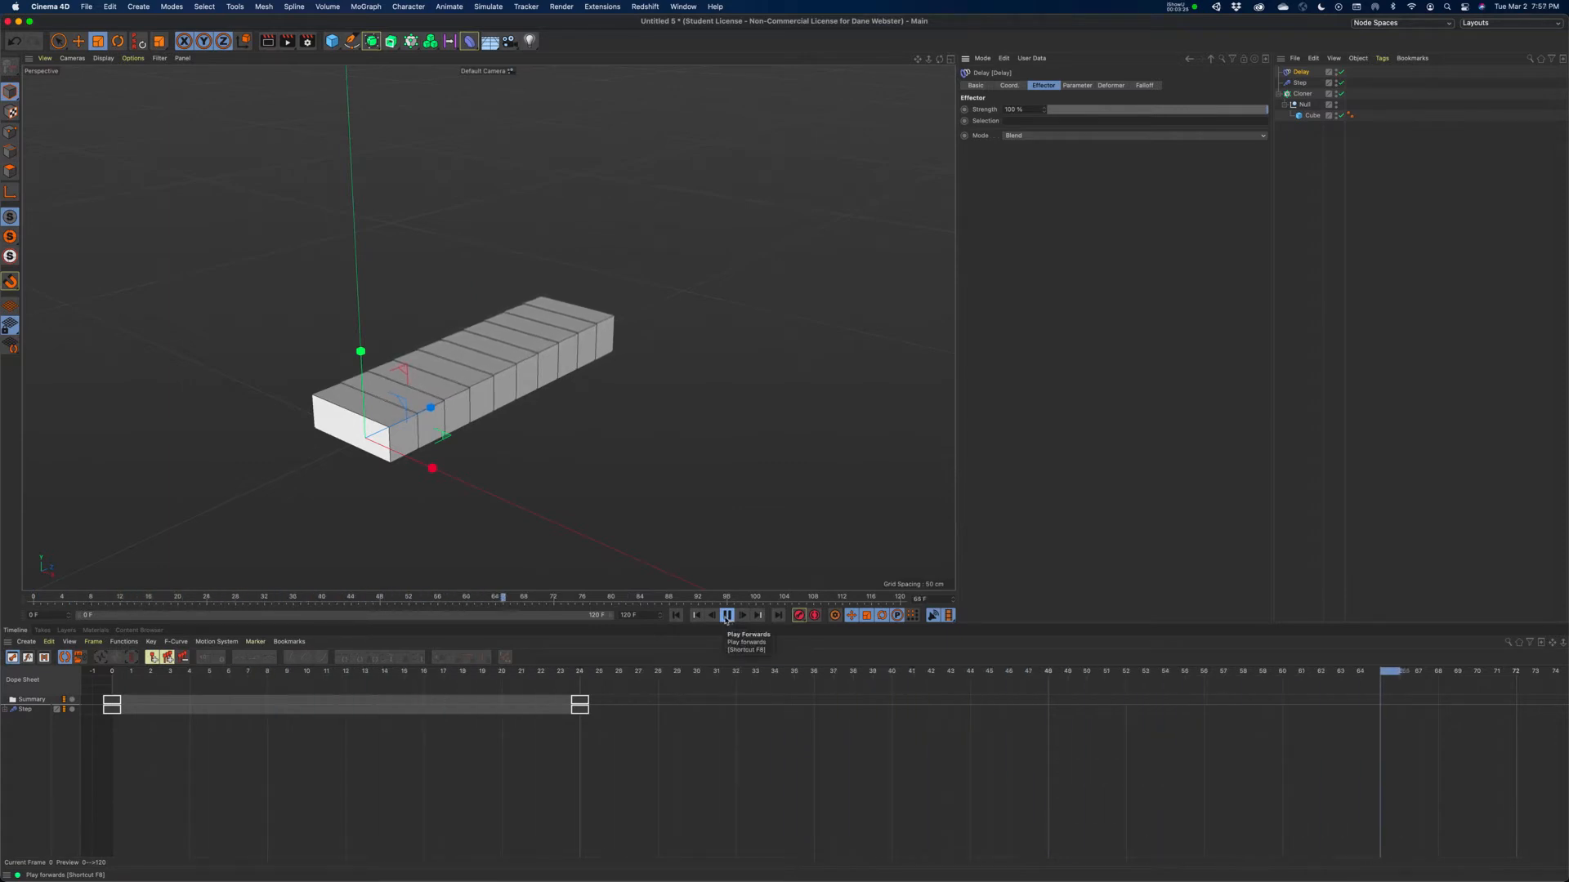
left_click(725, 618)
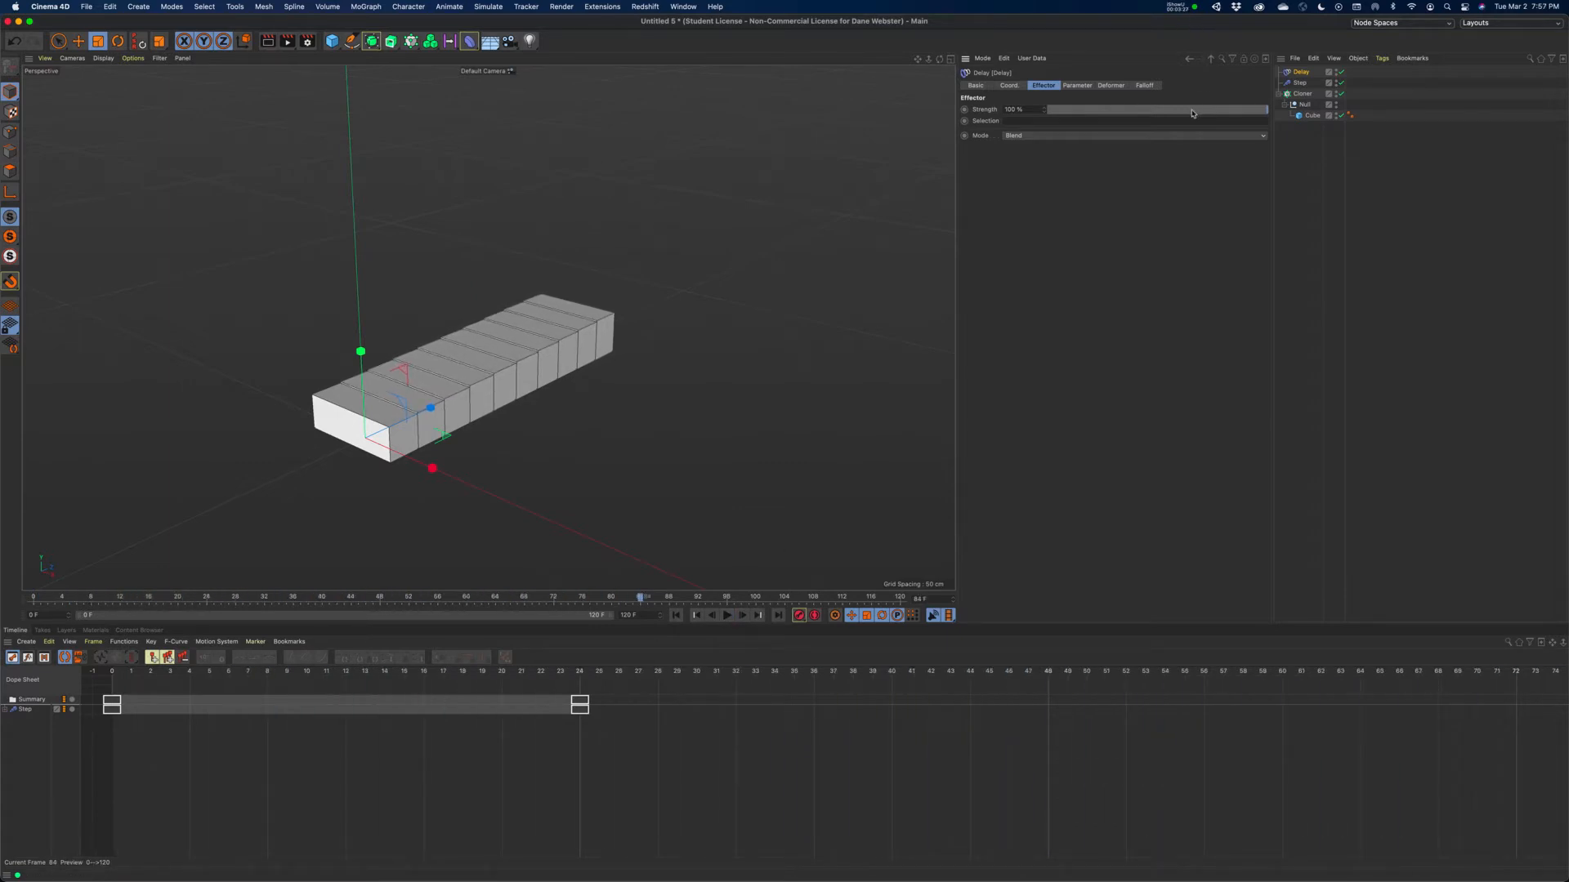
left_click_drag(1196, 111, 1103, 113)
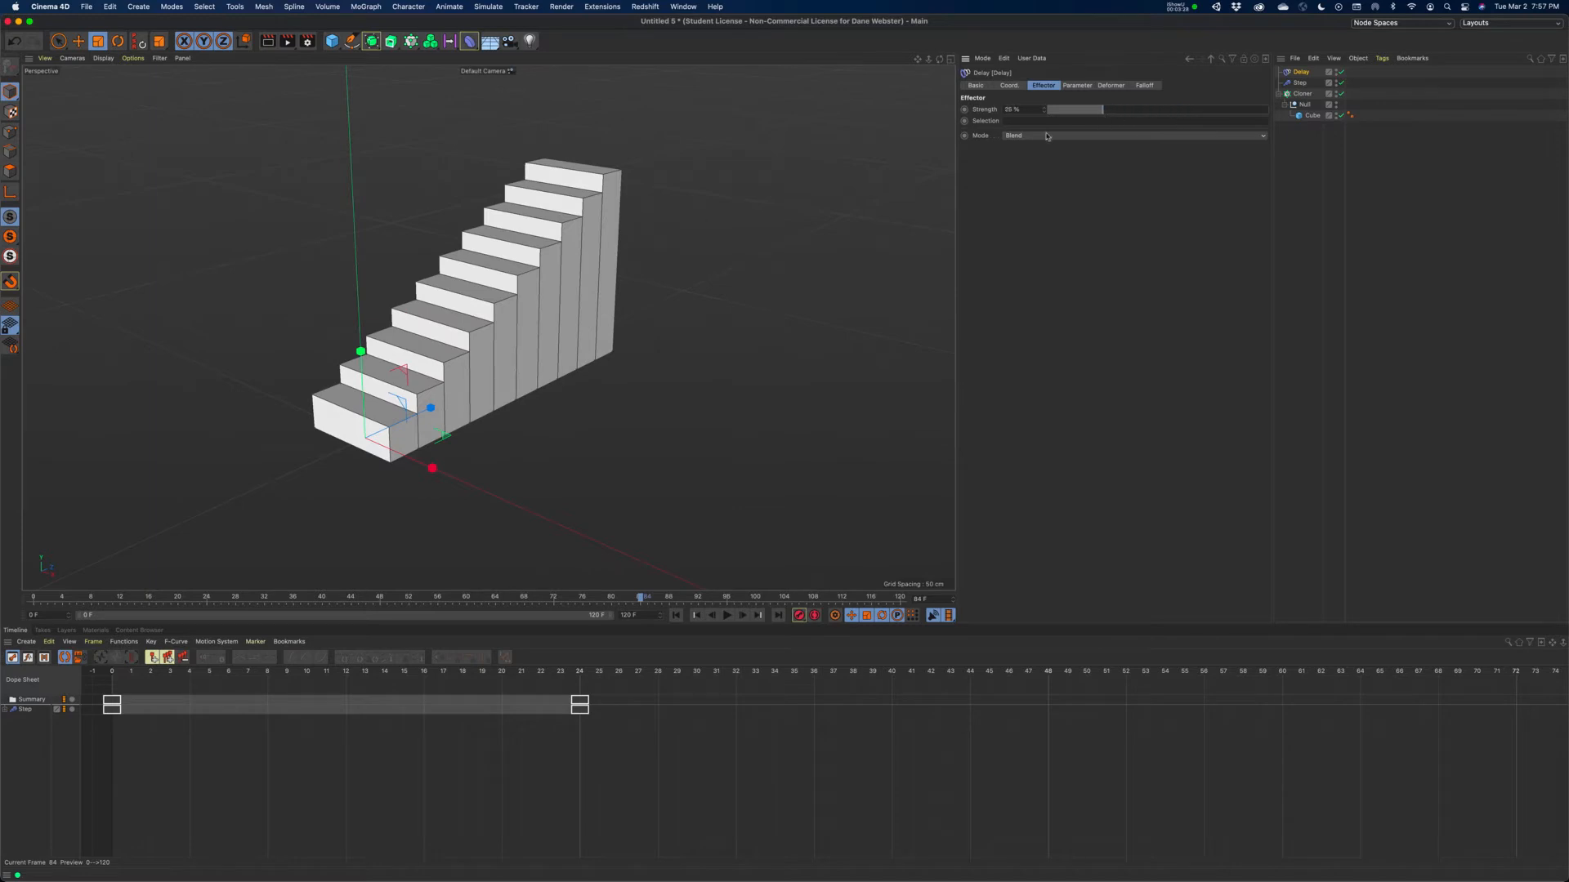
left_click(728, 616)
Set the Delay effector's strength to 50% and its mode to Spring
double_click(1013, 109)
key("BackSpace")
type("50")
key("Return")
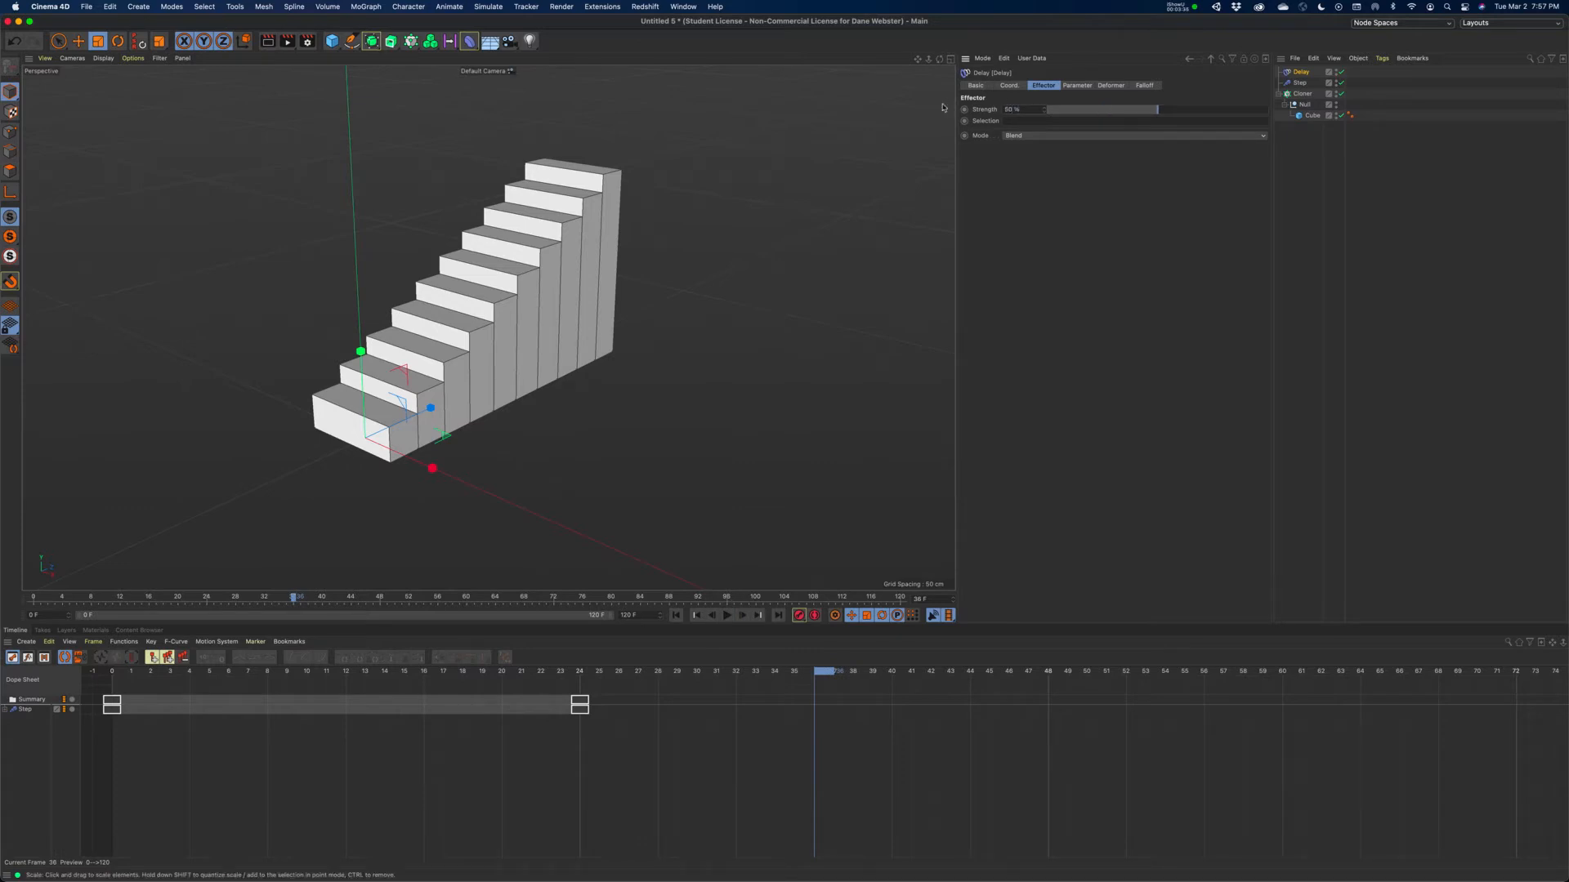
left_click(1017, 136)
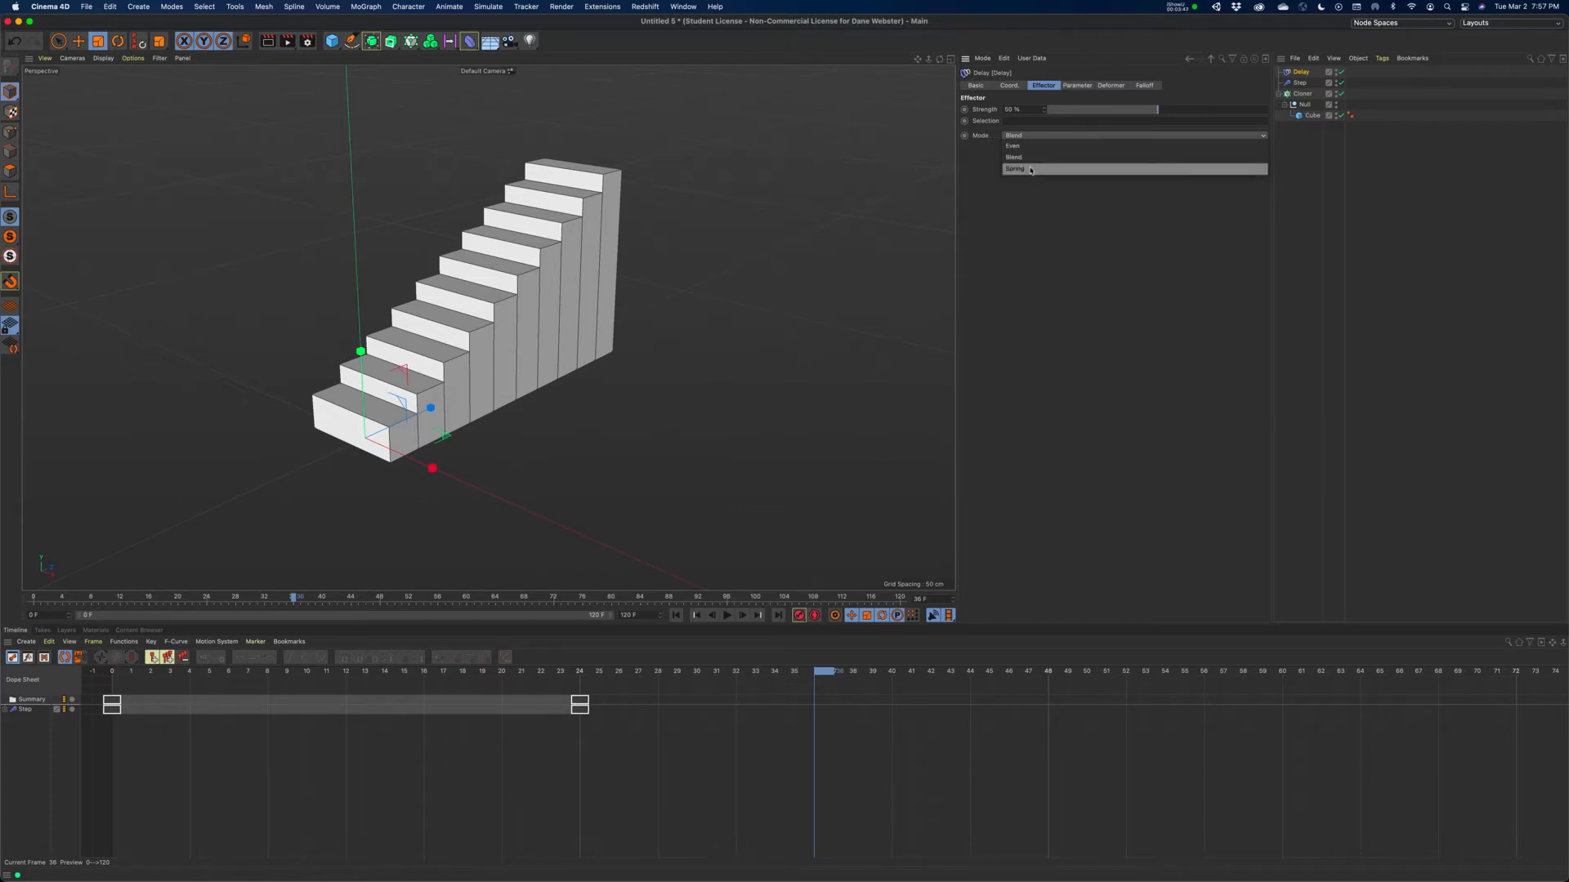
left_click(1031, 170)
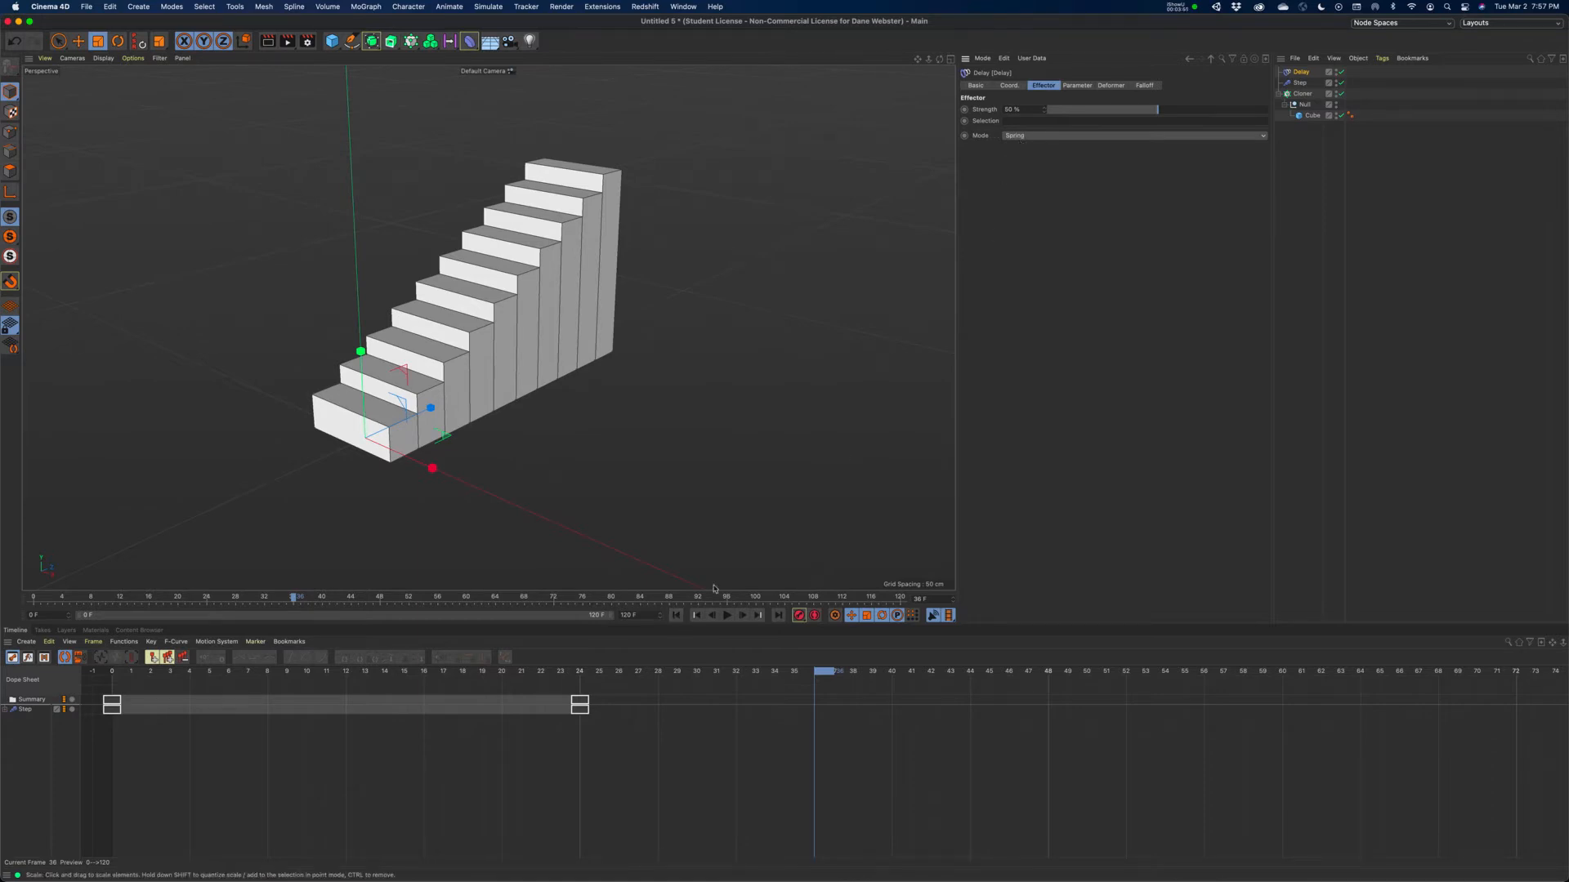
Play the Spring-mode staircase animation from the first frame twice, stopping it each time
left_click(676, 616)
left_click(727, 615)
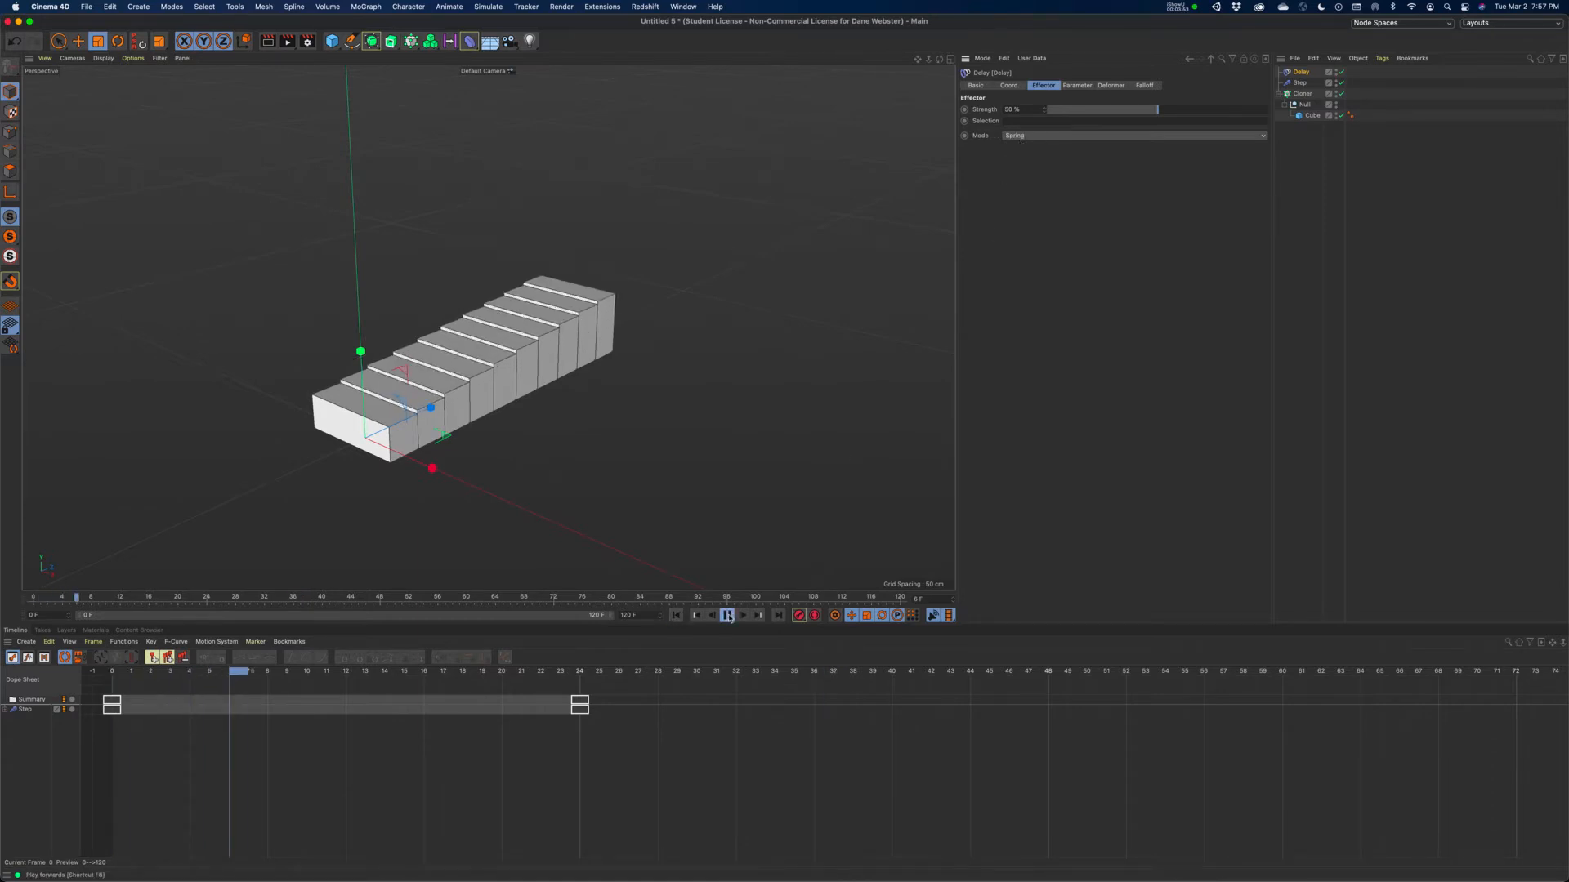
left_click(727, 616)
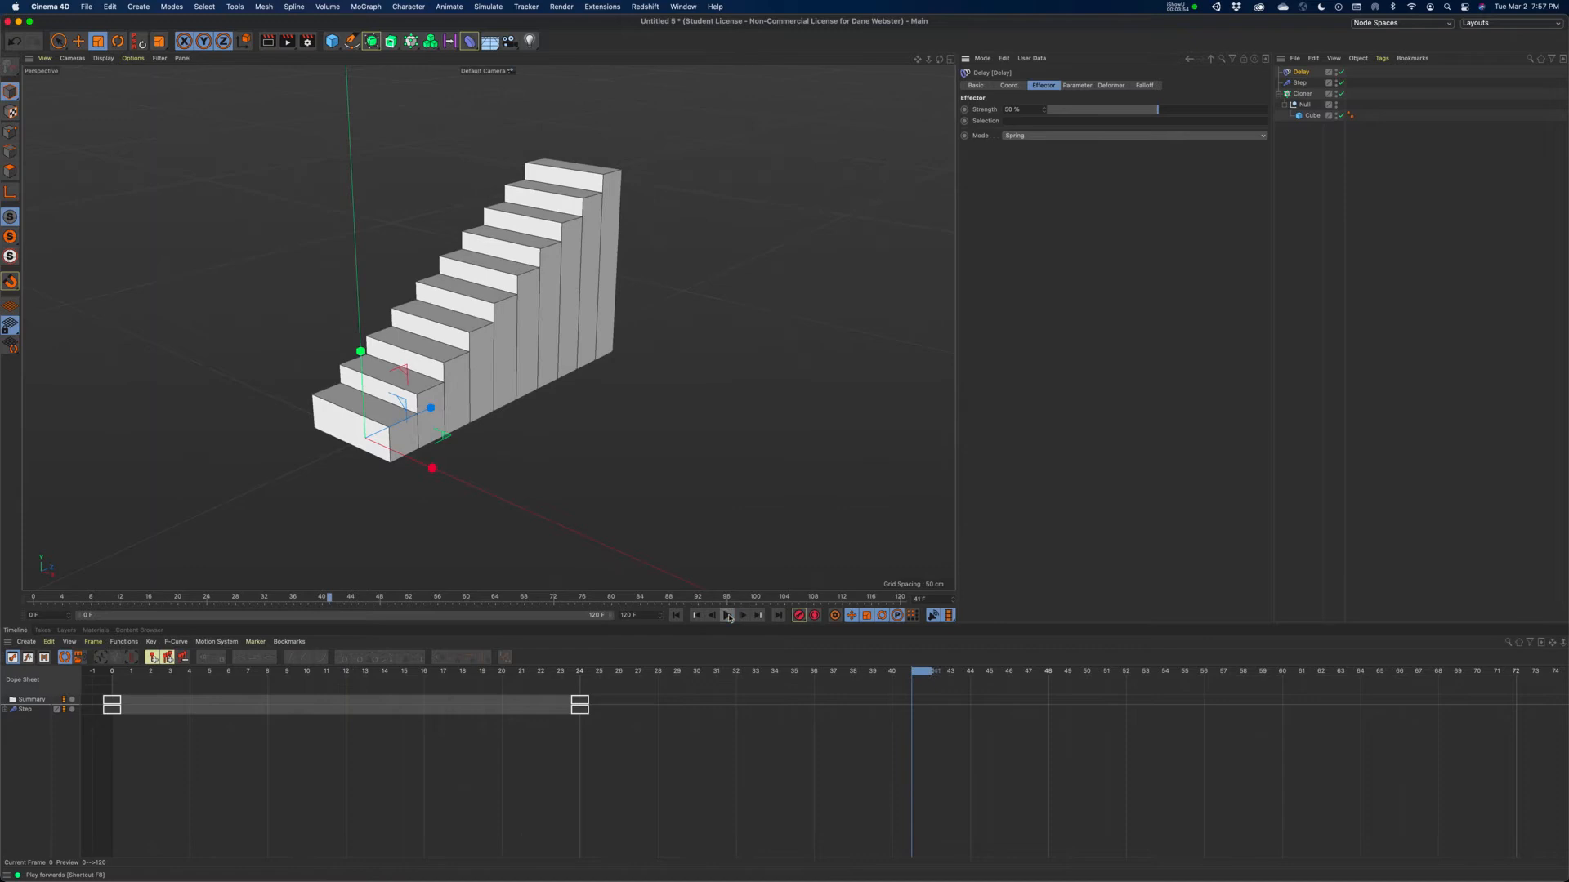
left_click(675, 615)
left_click(728, 615)
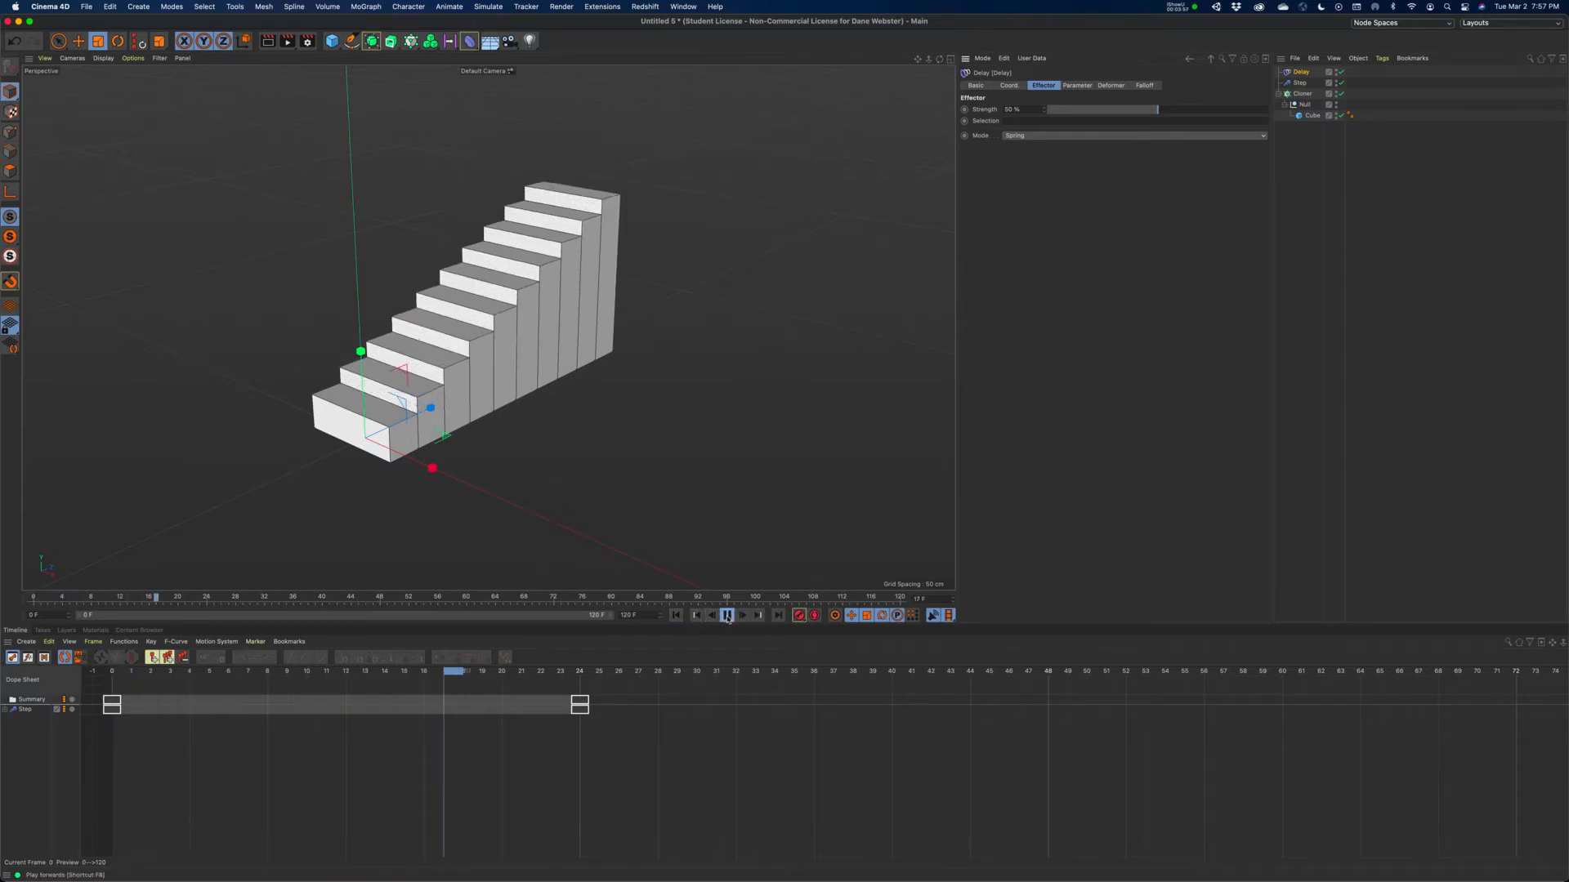
left_click(727, 616)
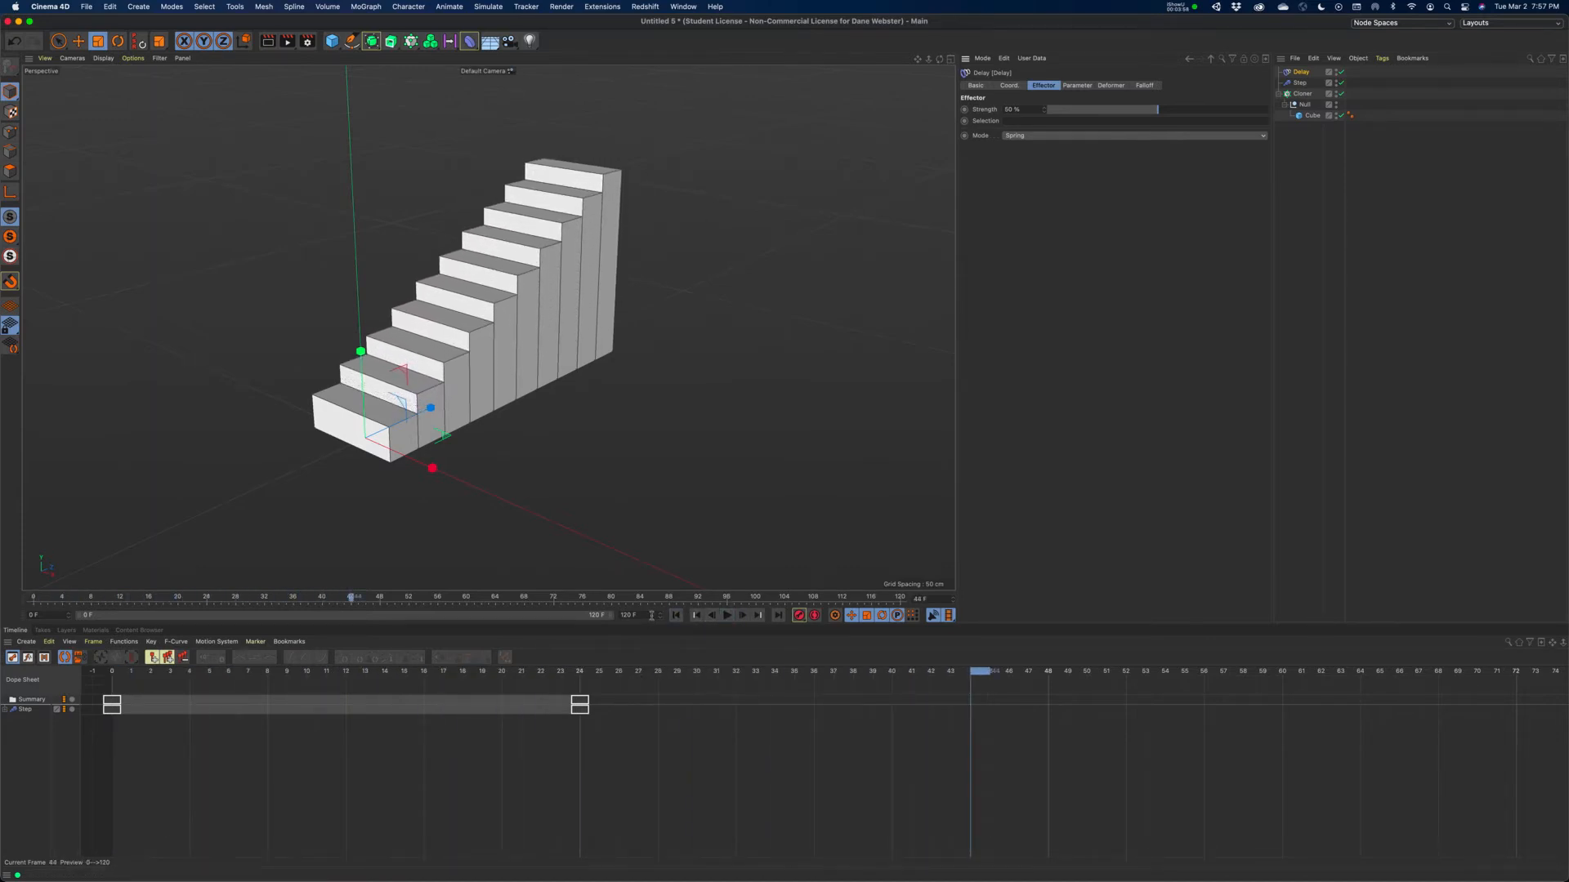
Set the timeline's end frame to 90 and play the animation from the first frame
type("90")
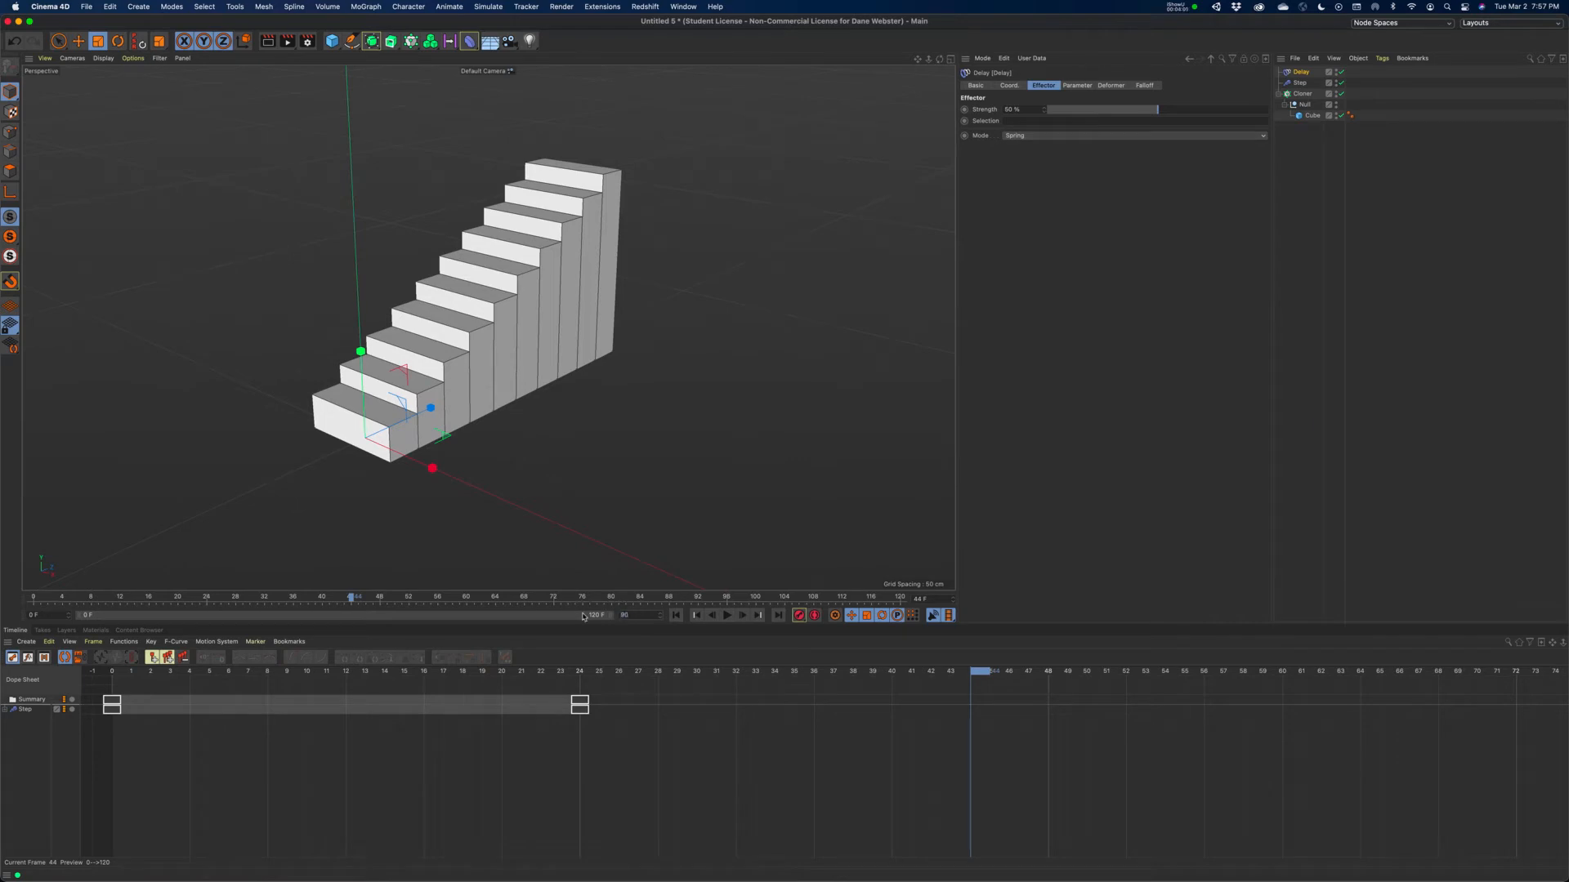
key("Return")
left_click(676, 615)
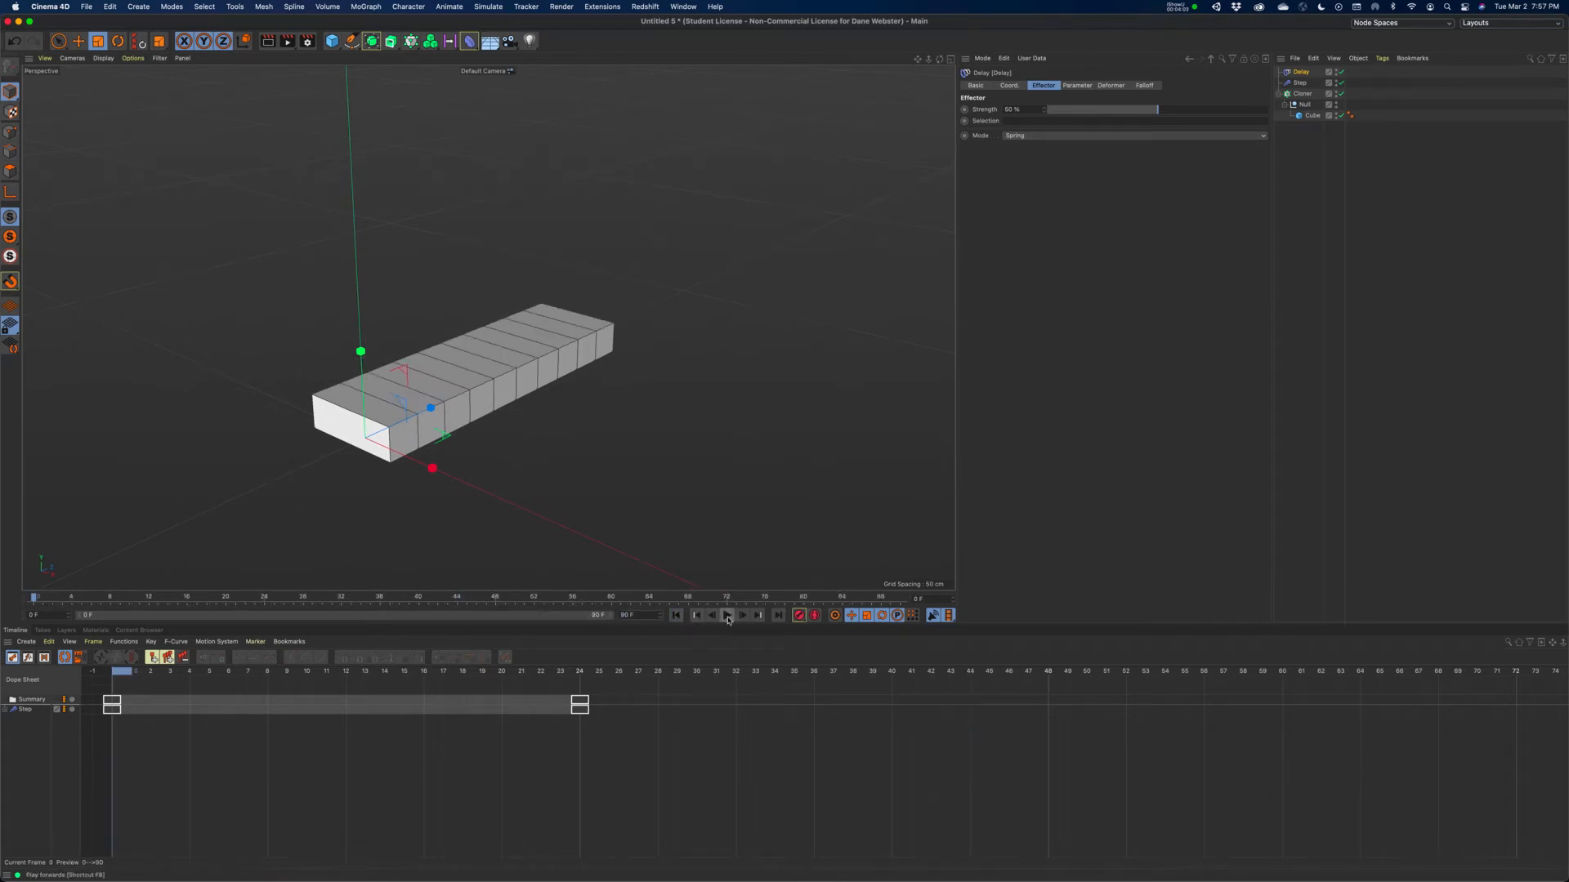
left_click(727, 616)
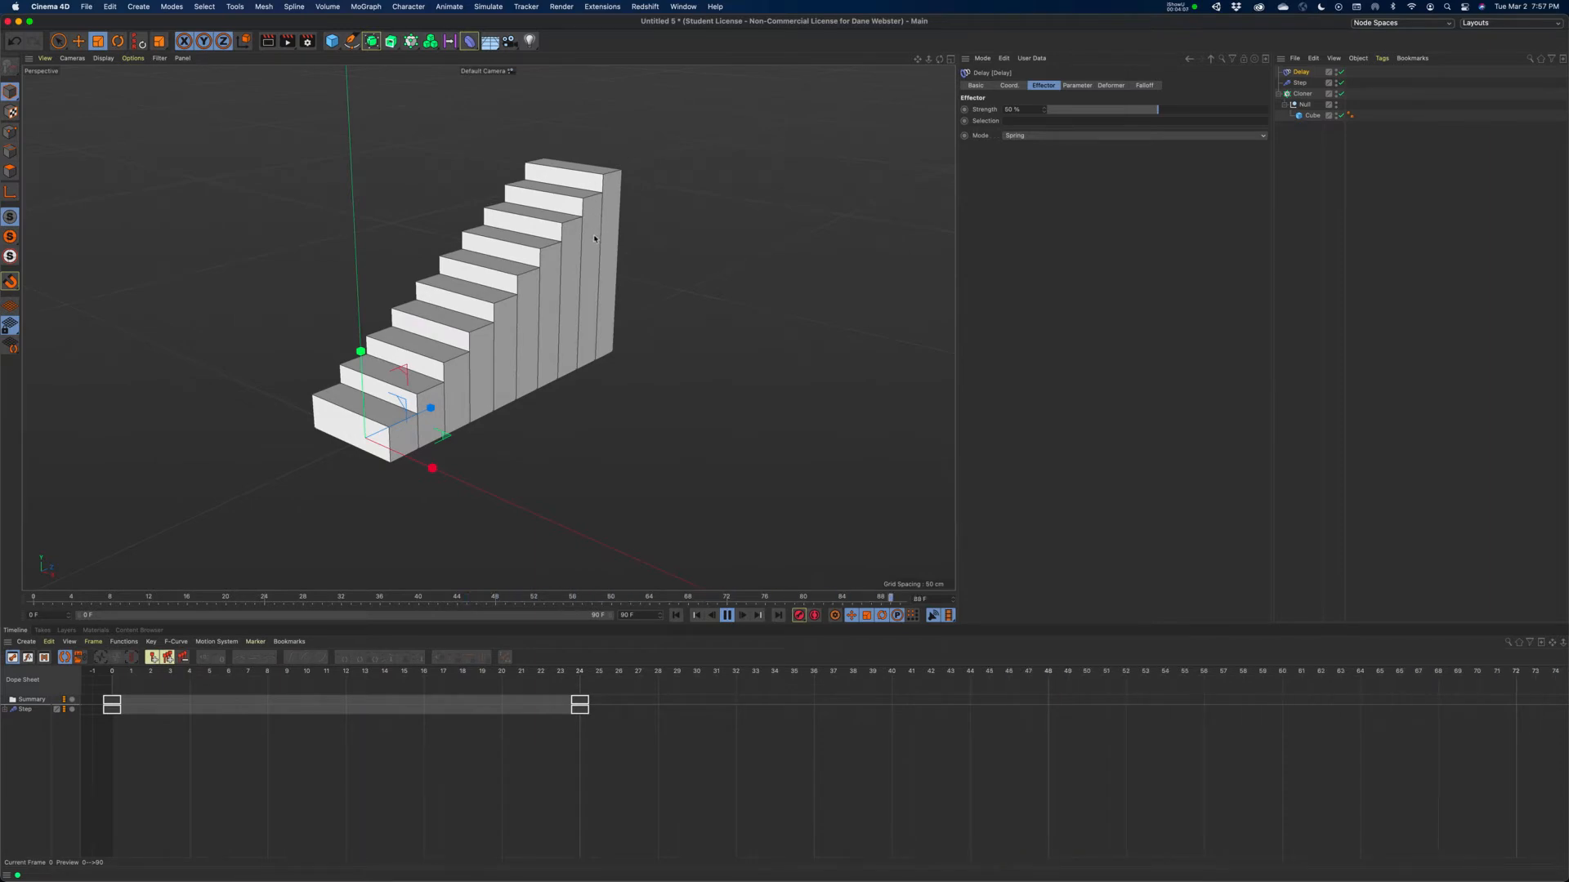
left_click(728, 617)
Set the Delay effector's strength to 70% and play the animation from the first frame
left_click(1029, 109)
type("70")
key("Return")
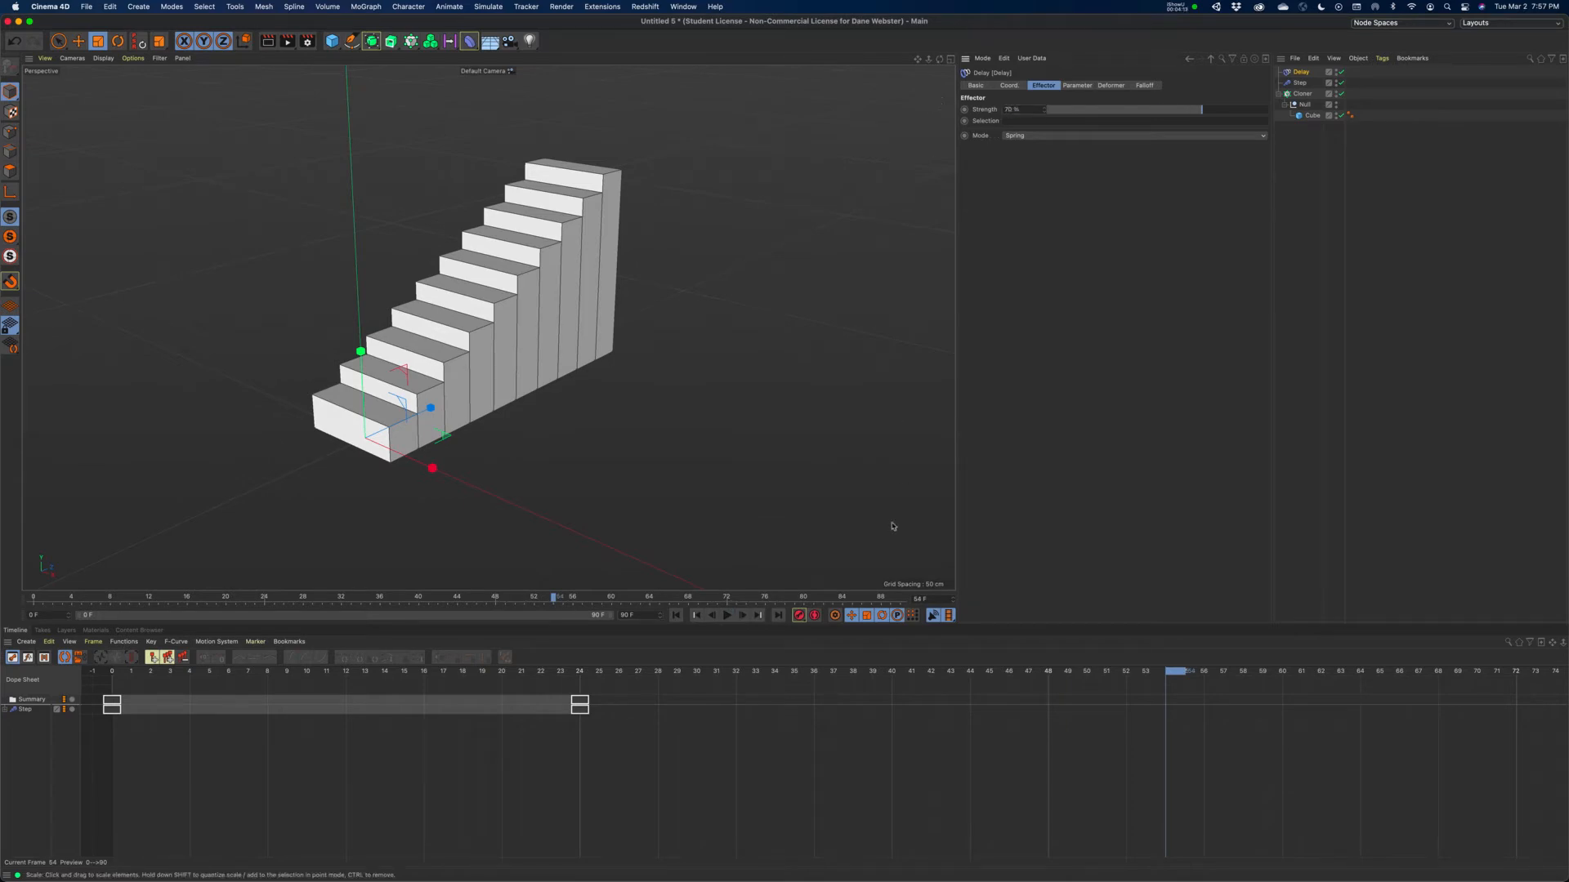
left_click(676, 616)
left_click(727, 616)
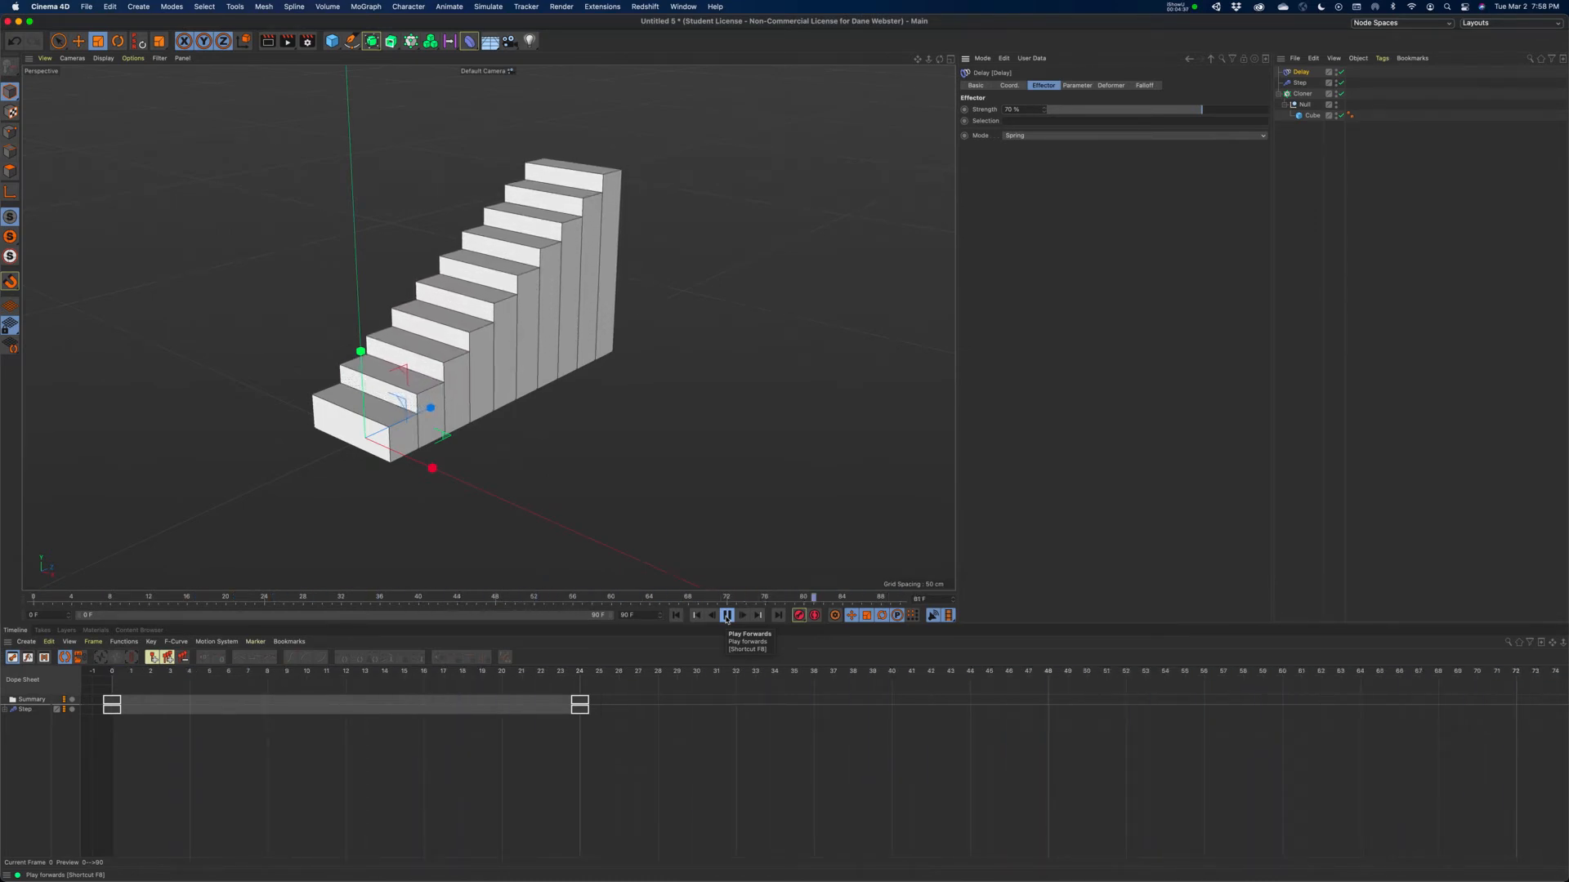
left_click(727, 615)
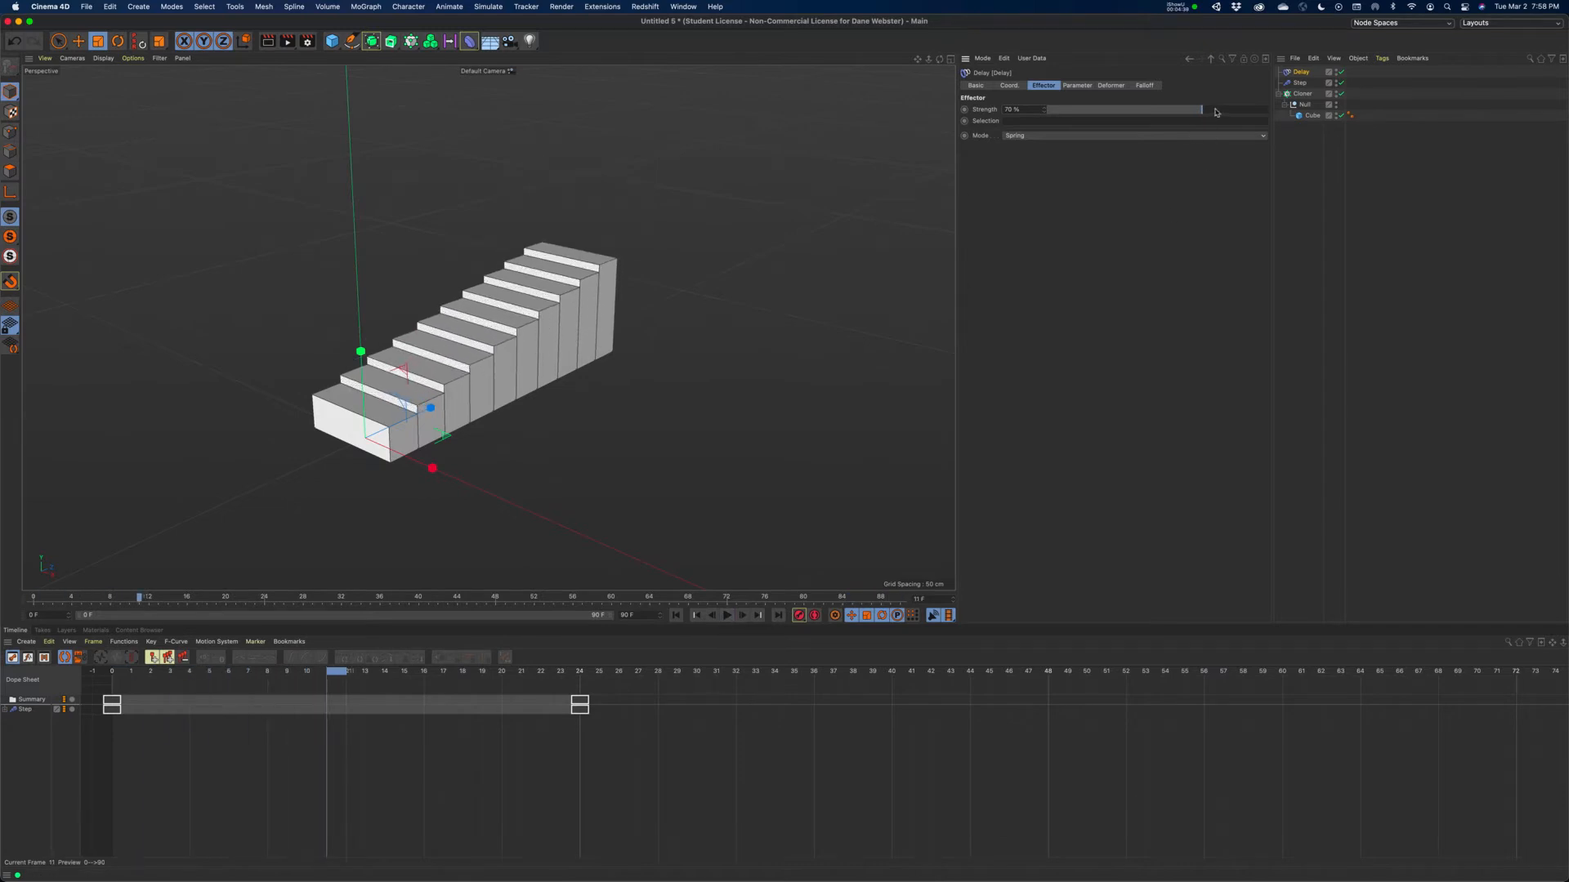
Try a Delay strength of 79% and play the staircase animation from the first frame
left_click_drag(1215, 112, 1224, 112)
left_click(676, 615)
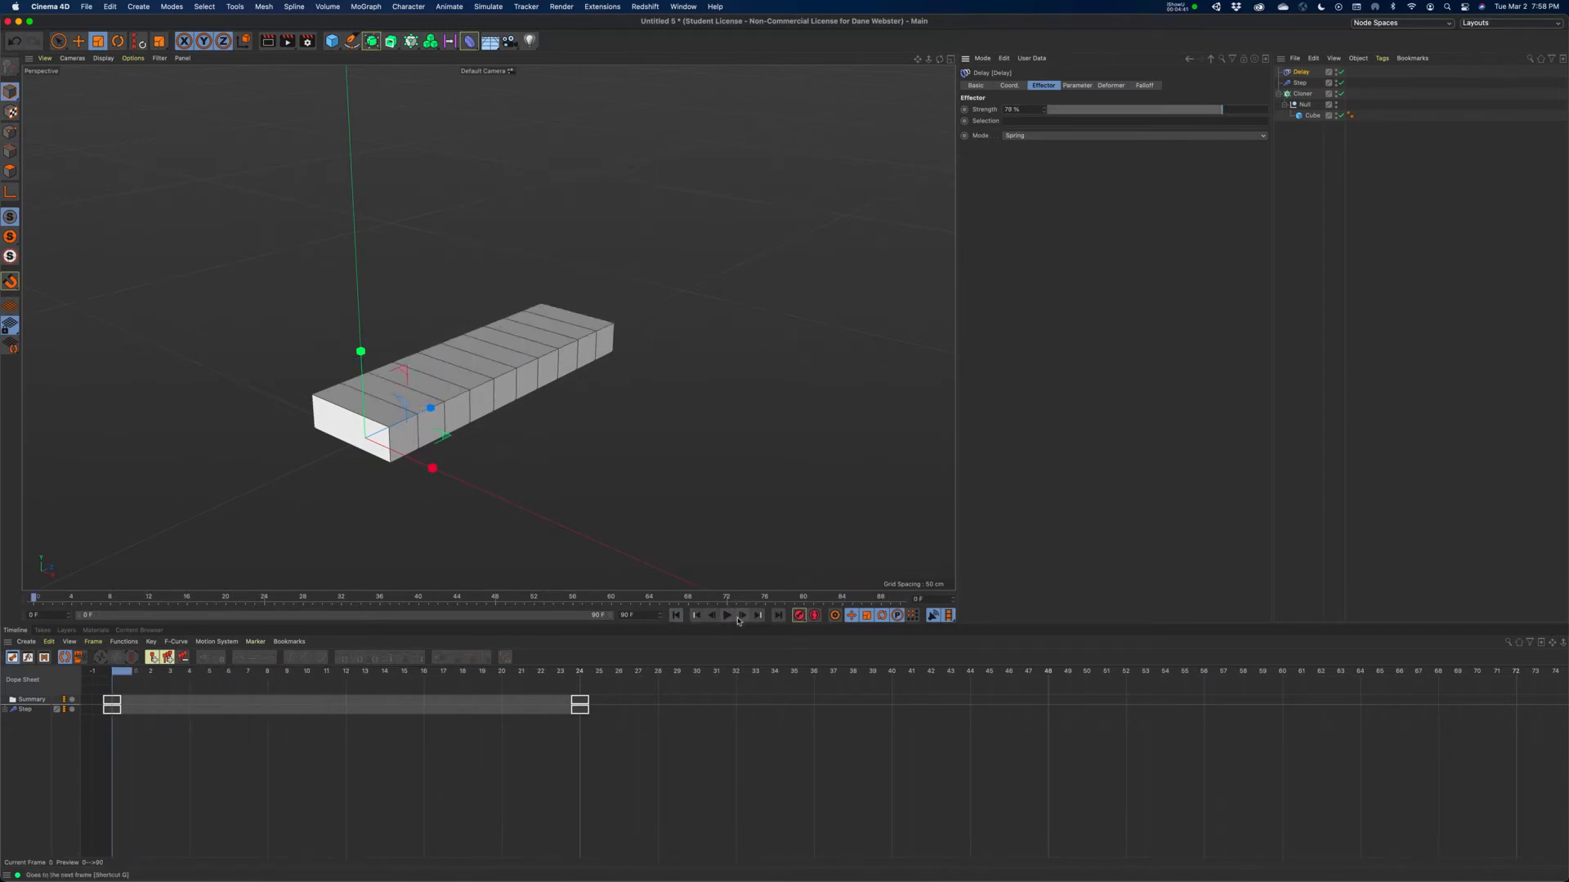
left_click(727, 615)
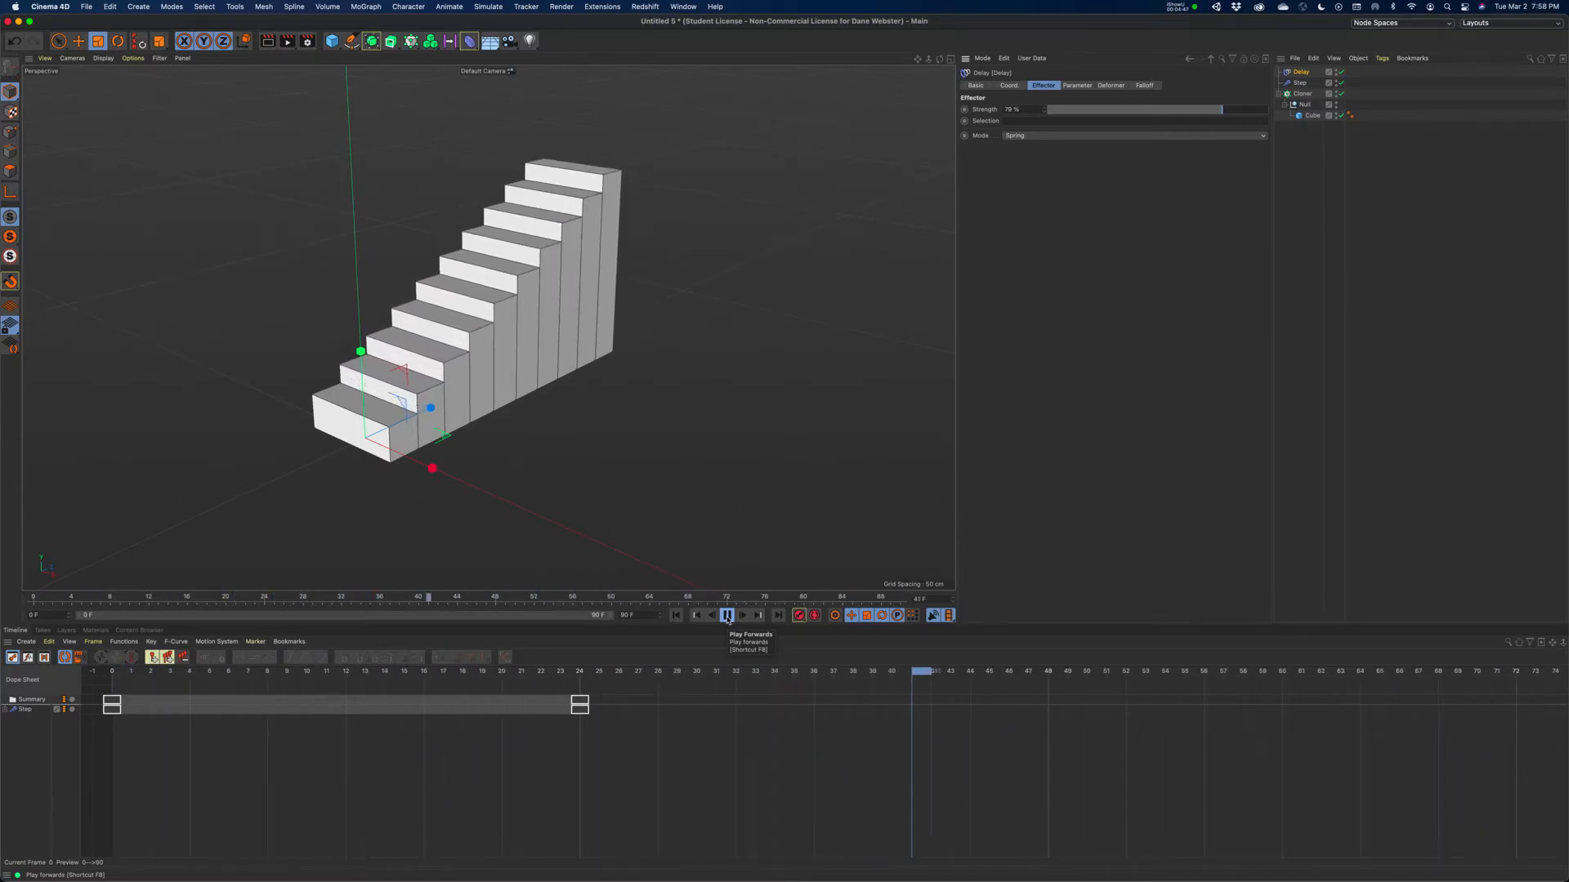
left_click(727, 616)
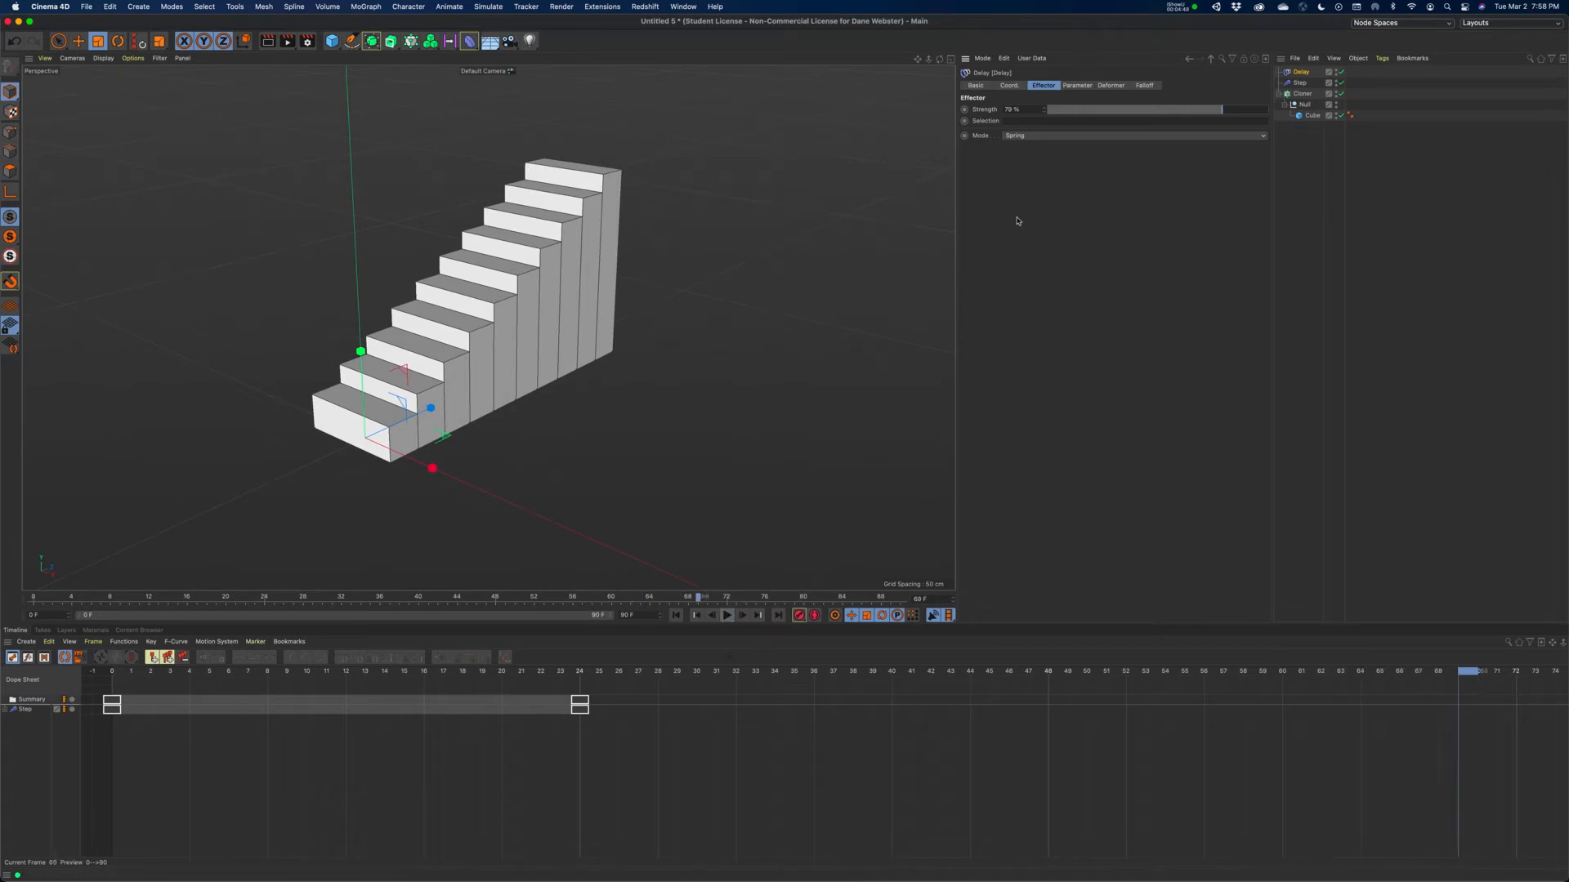
Return the Delay effector's strength to 70% and replay the springy staircase growth twice
double_click(1006, 109)
type("70")
key("Return")
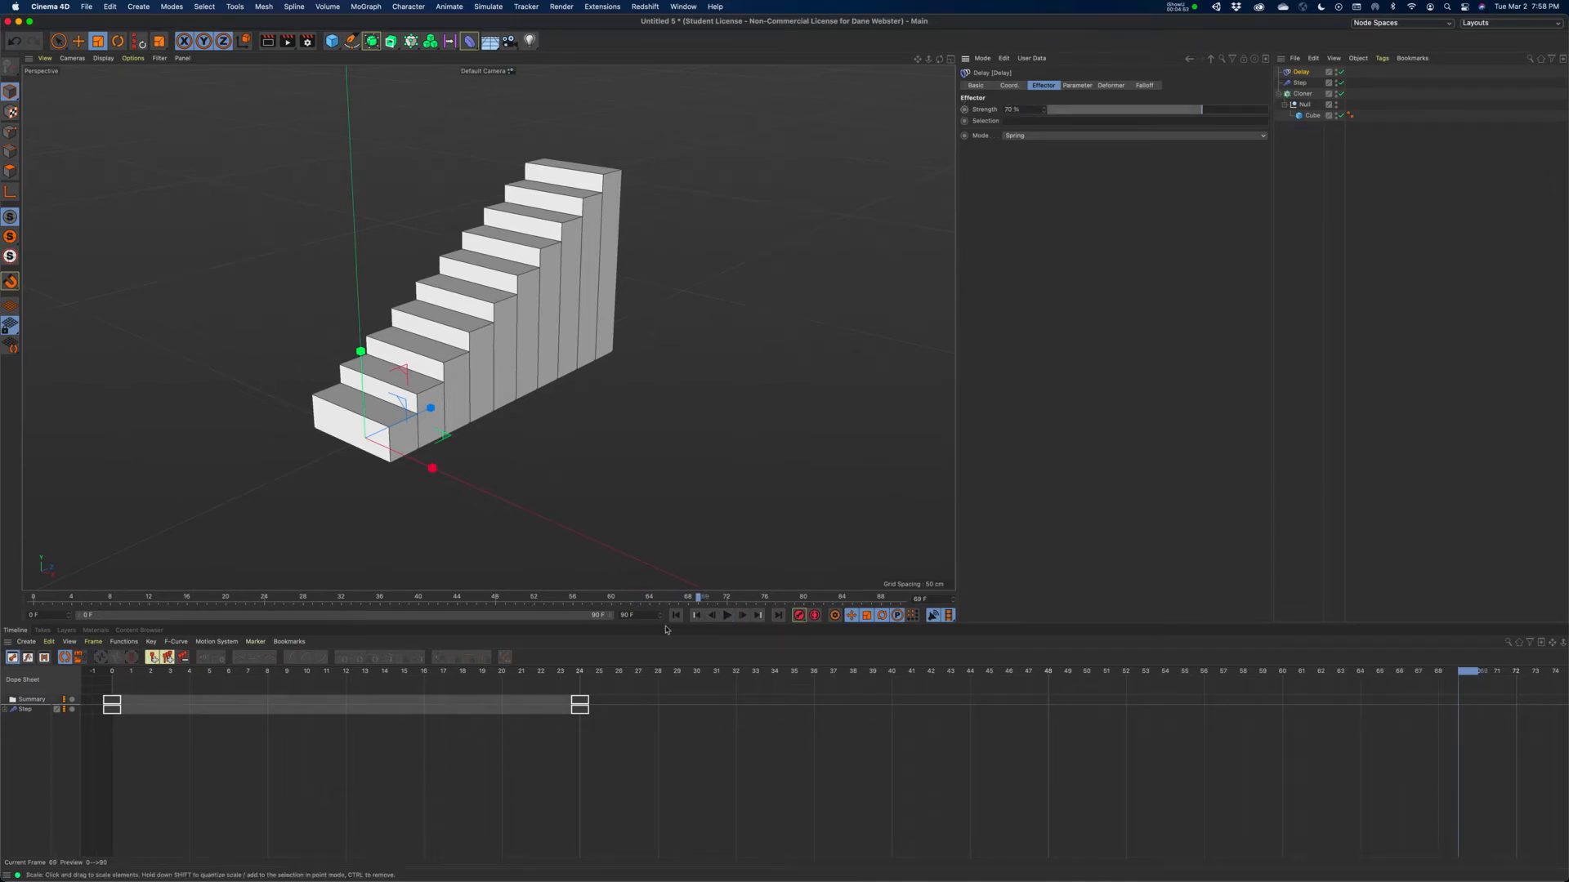
left_click(727, 615)
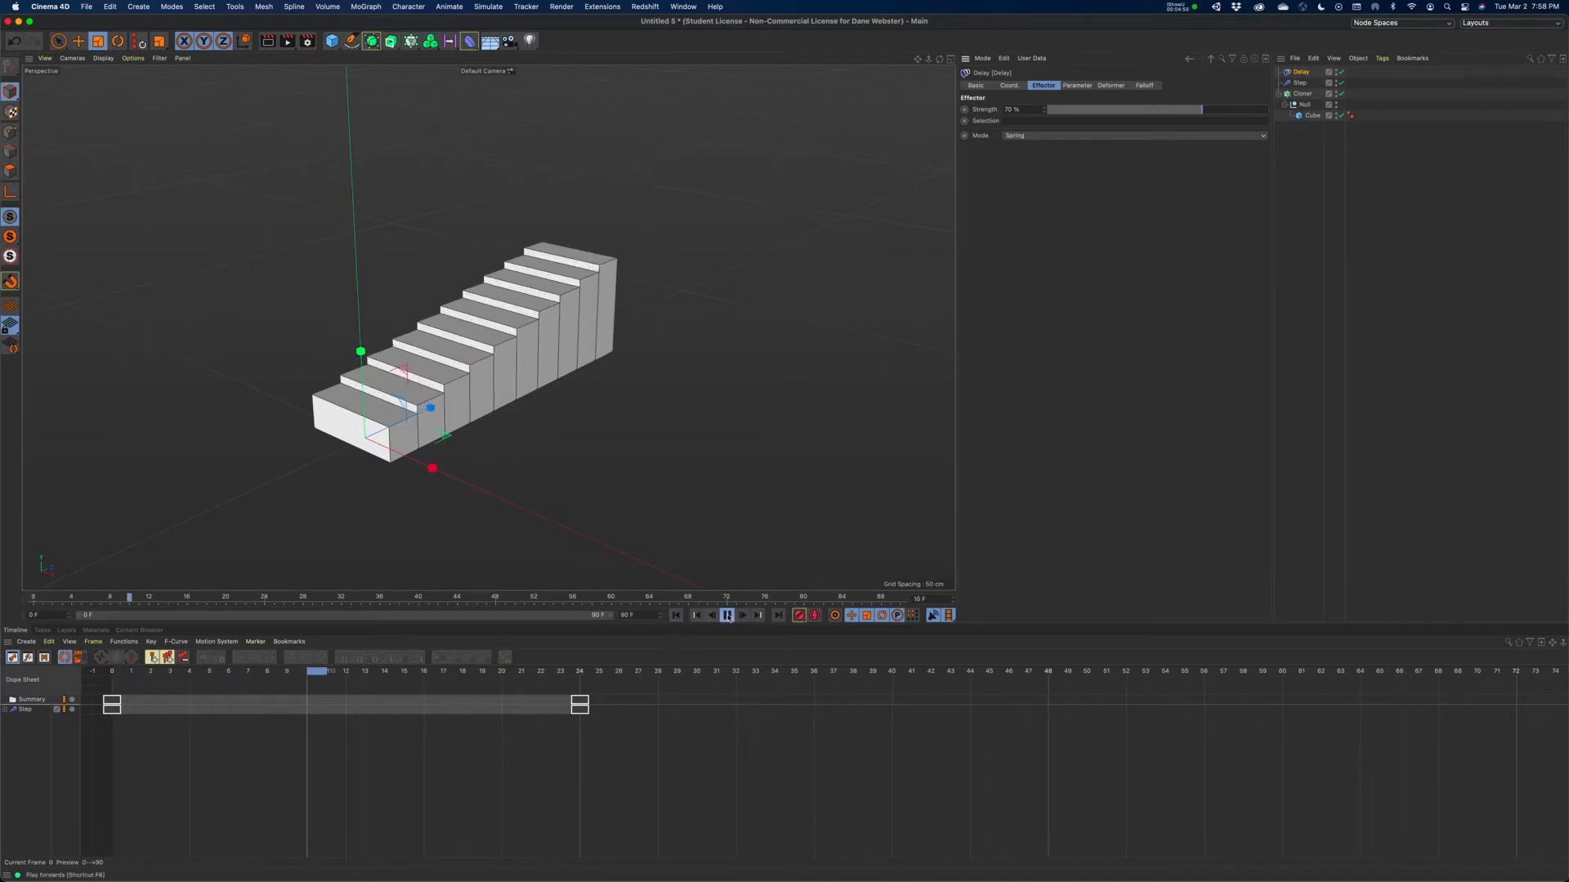
left_click(727, 615)
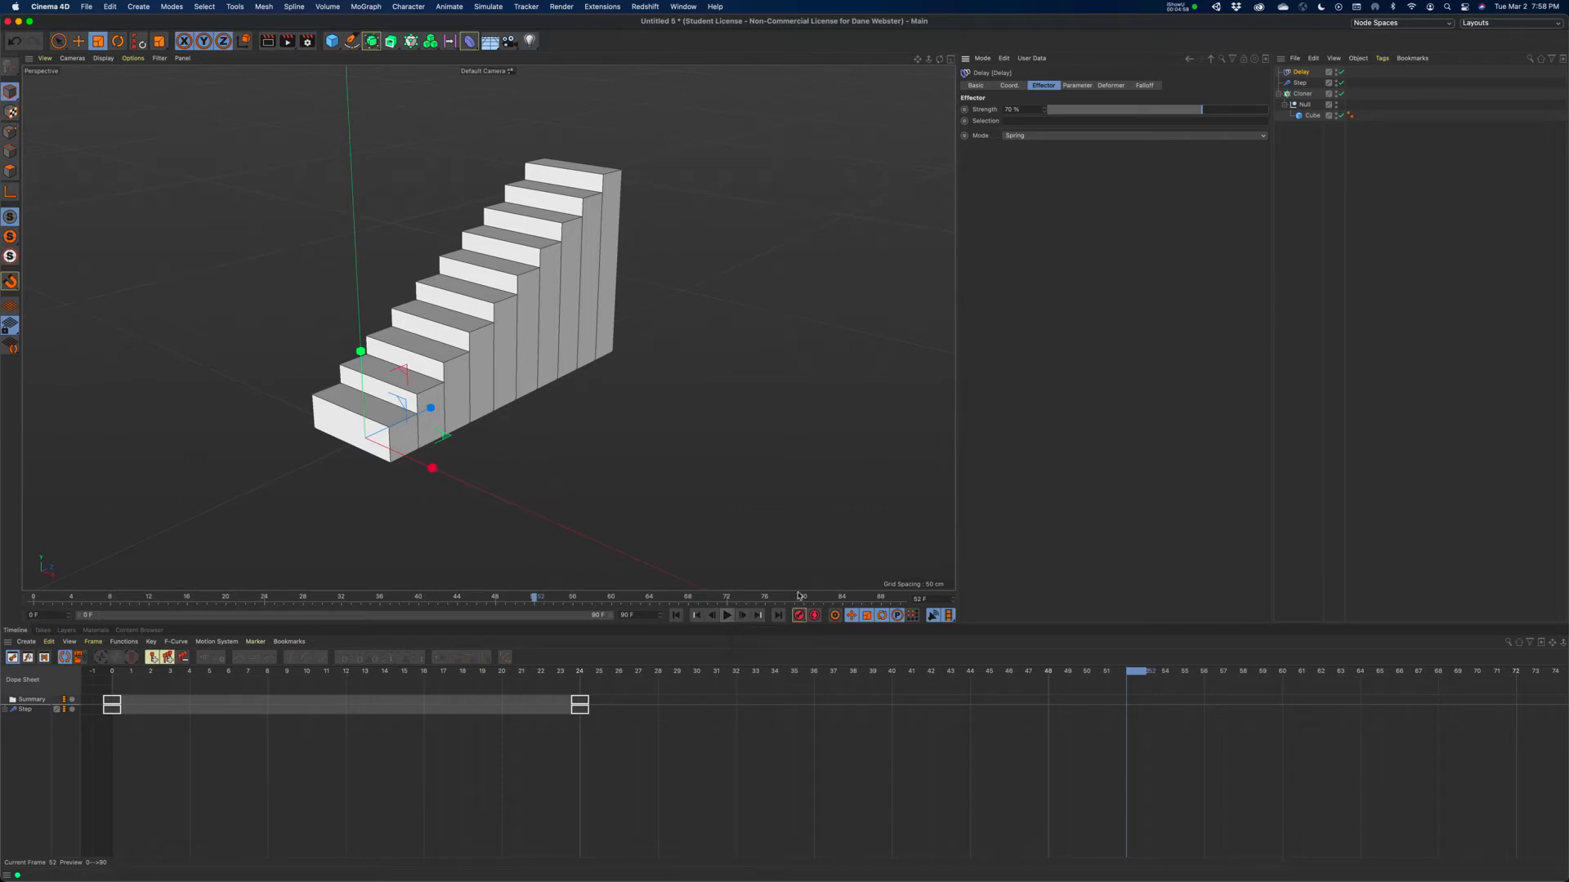
left_click(676, 615)
left_click(727, 615)
left_click(727, 615)
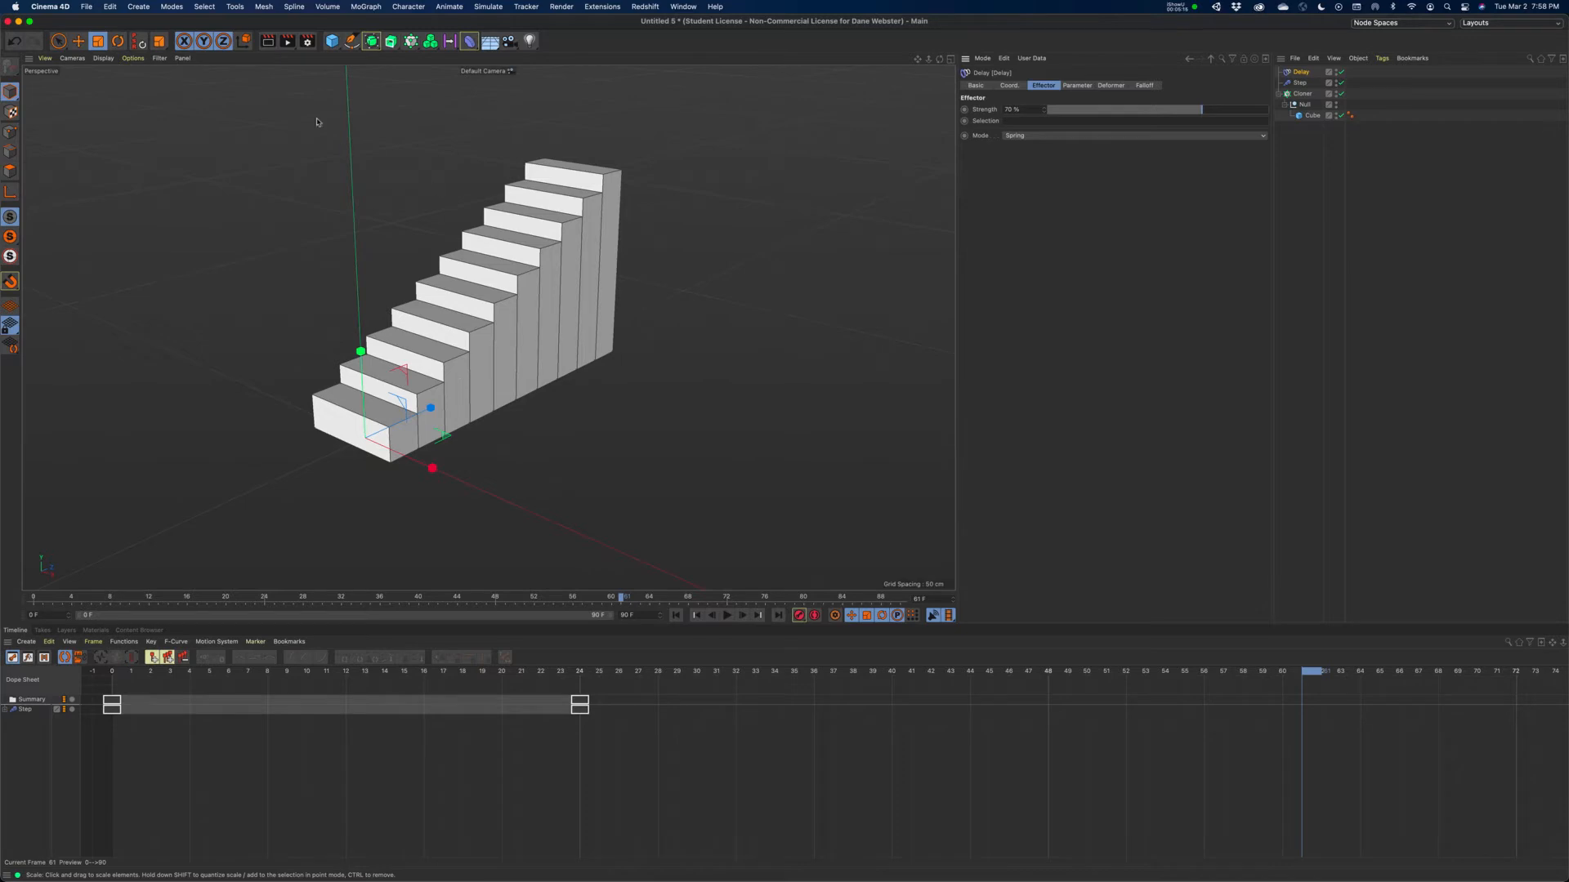
Add a Plane as the floor under the staircase and set its width and height to 1500 cm
left_click(332, 41)
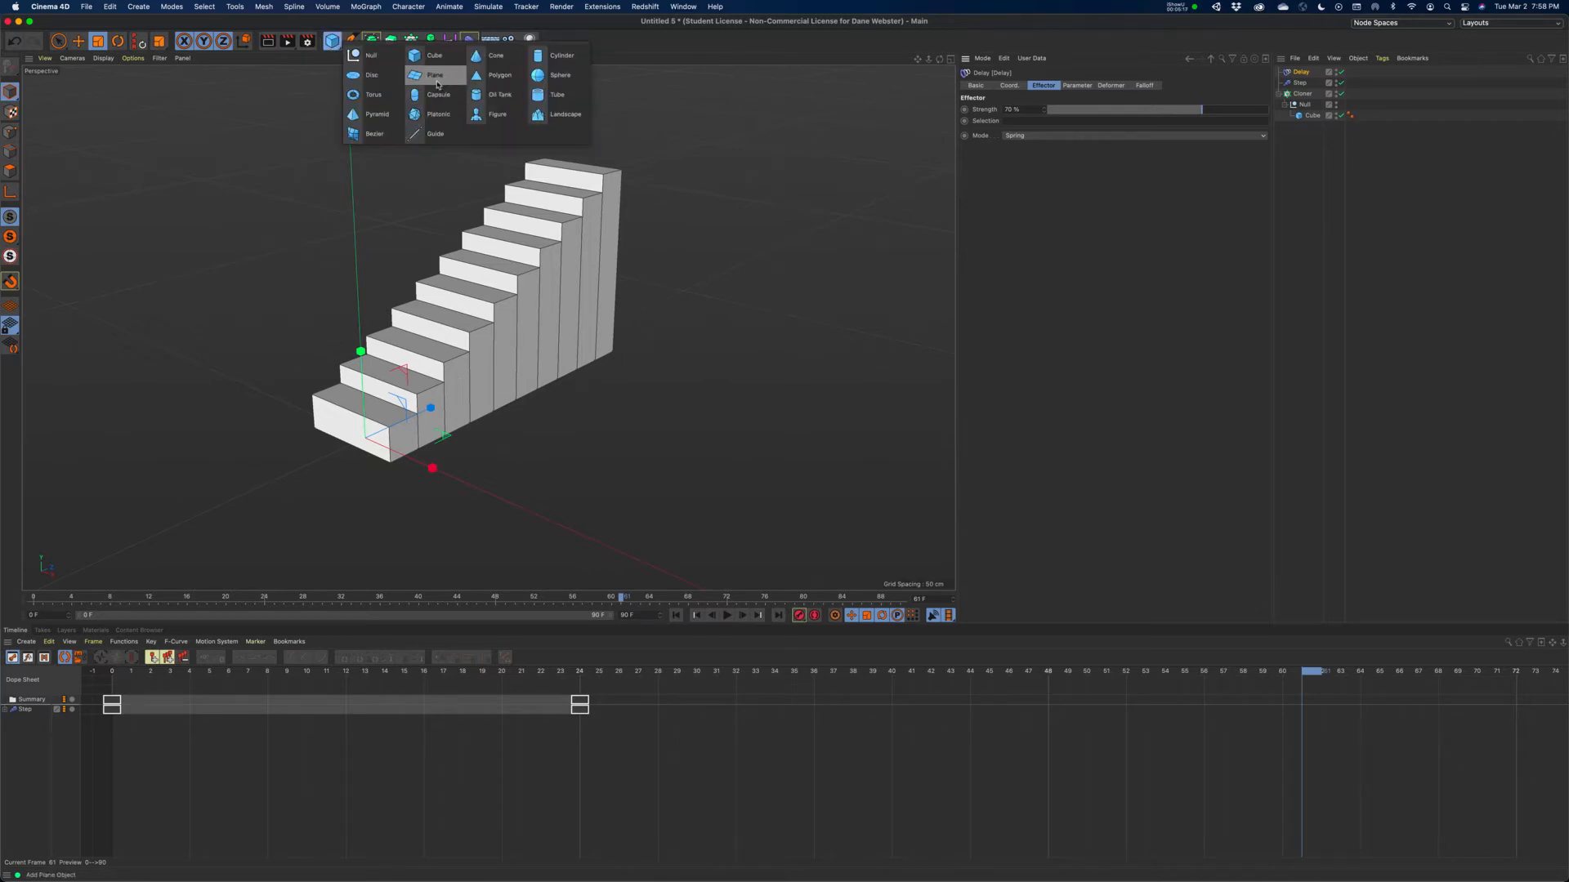
left_click(435, 83)
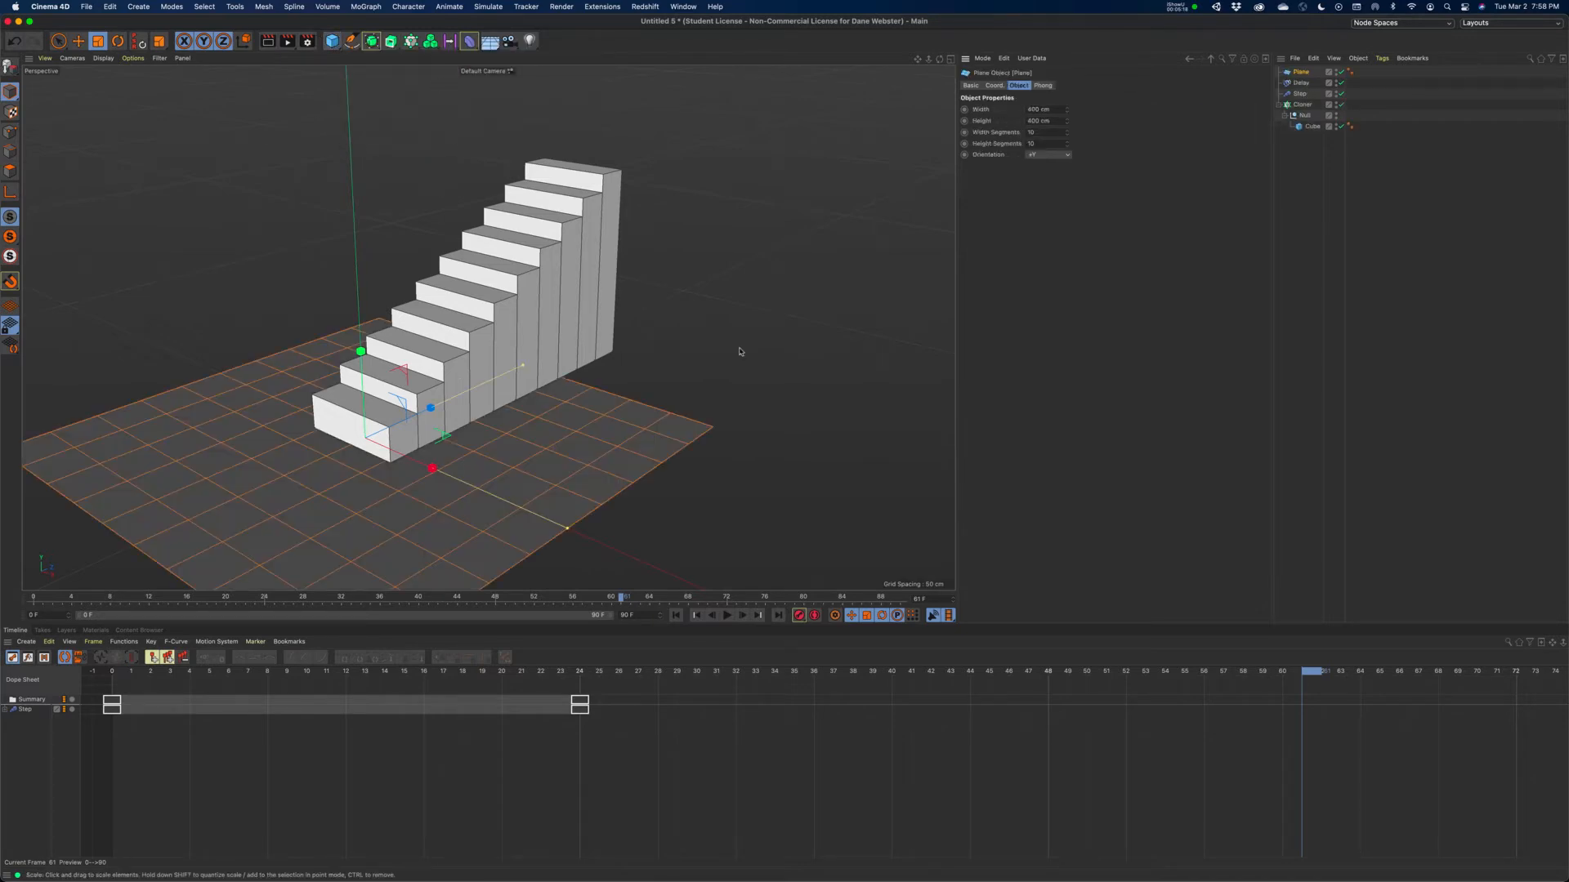
left_click(1052, 104)
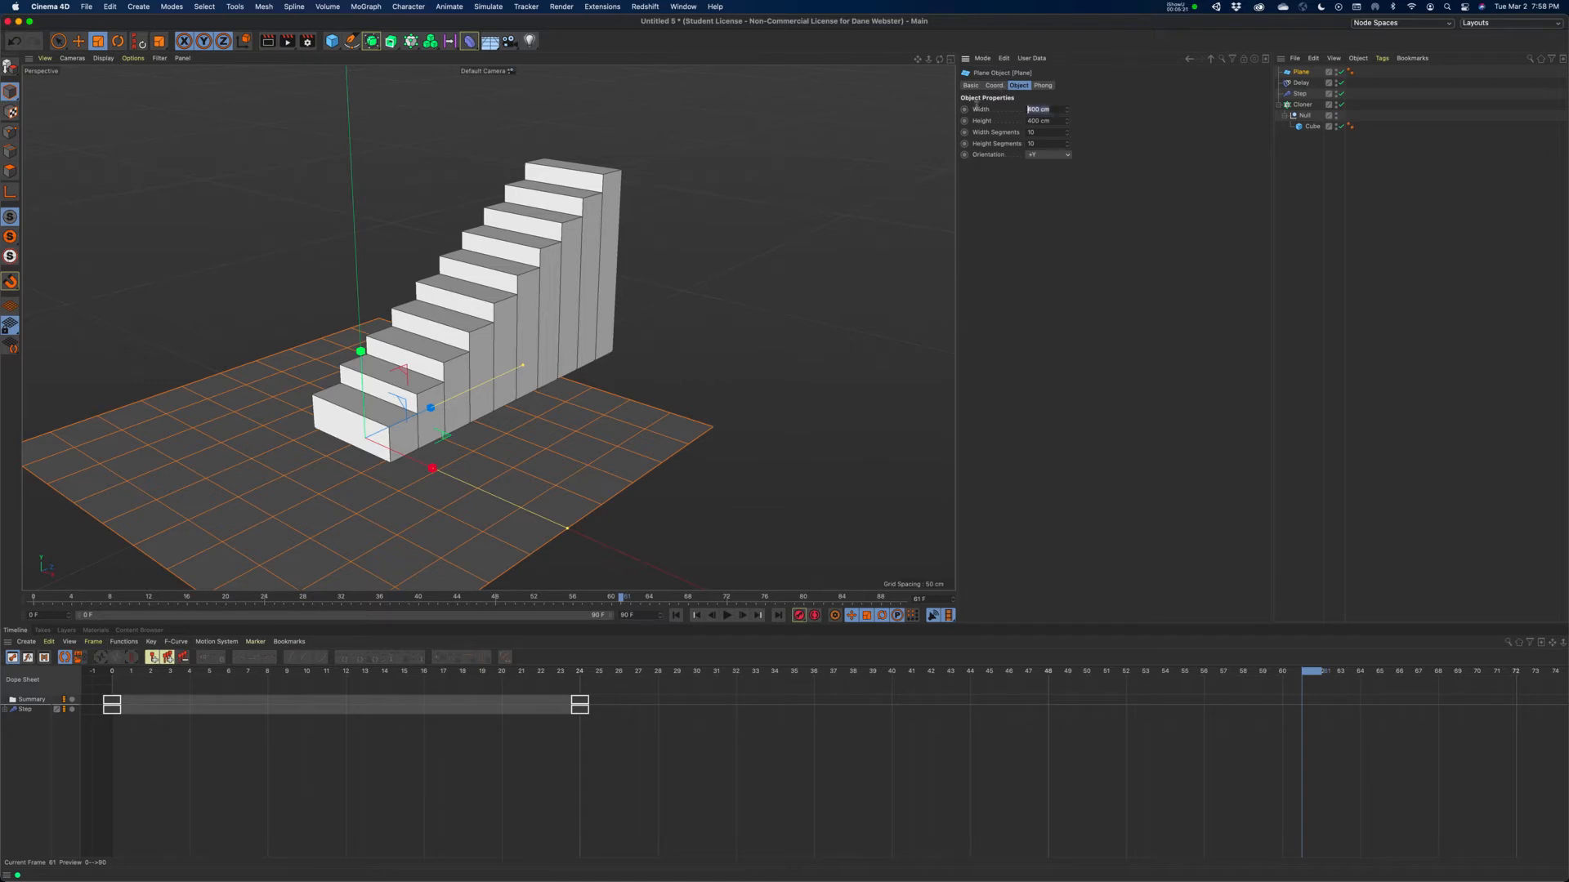
type("1500")
key("Tab")
type("1500")
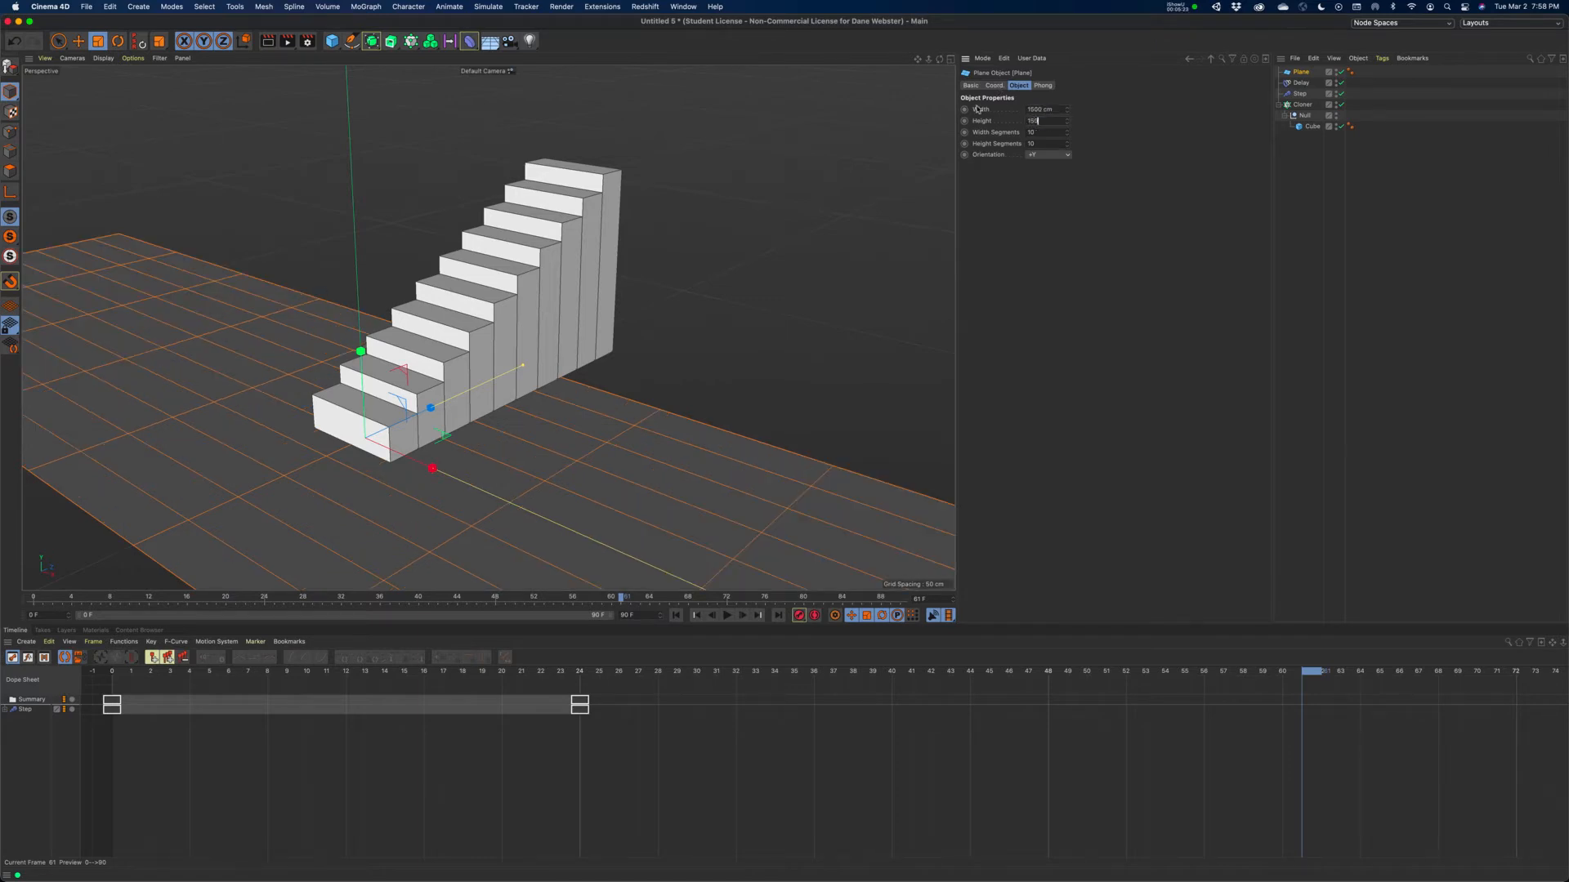
key("Tab")
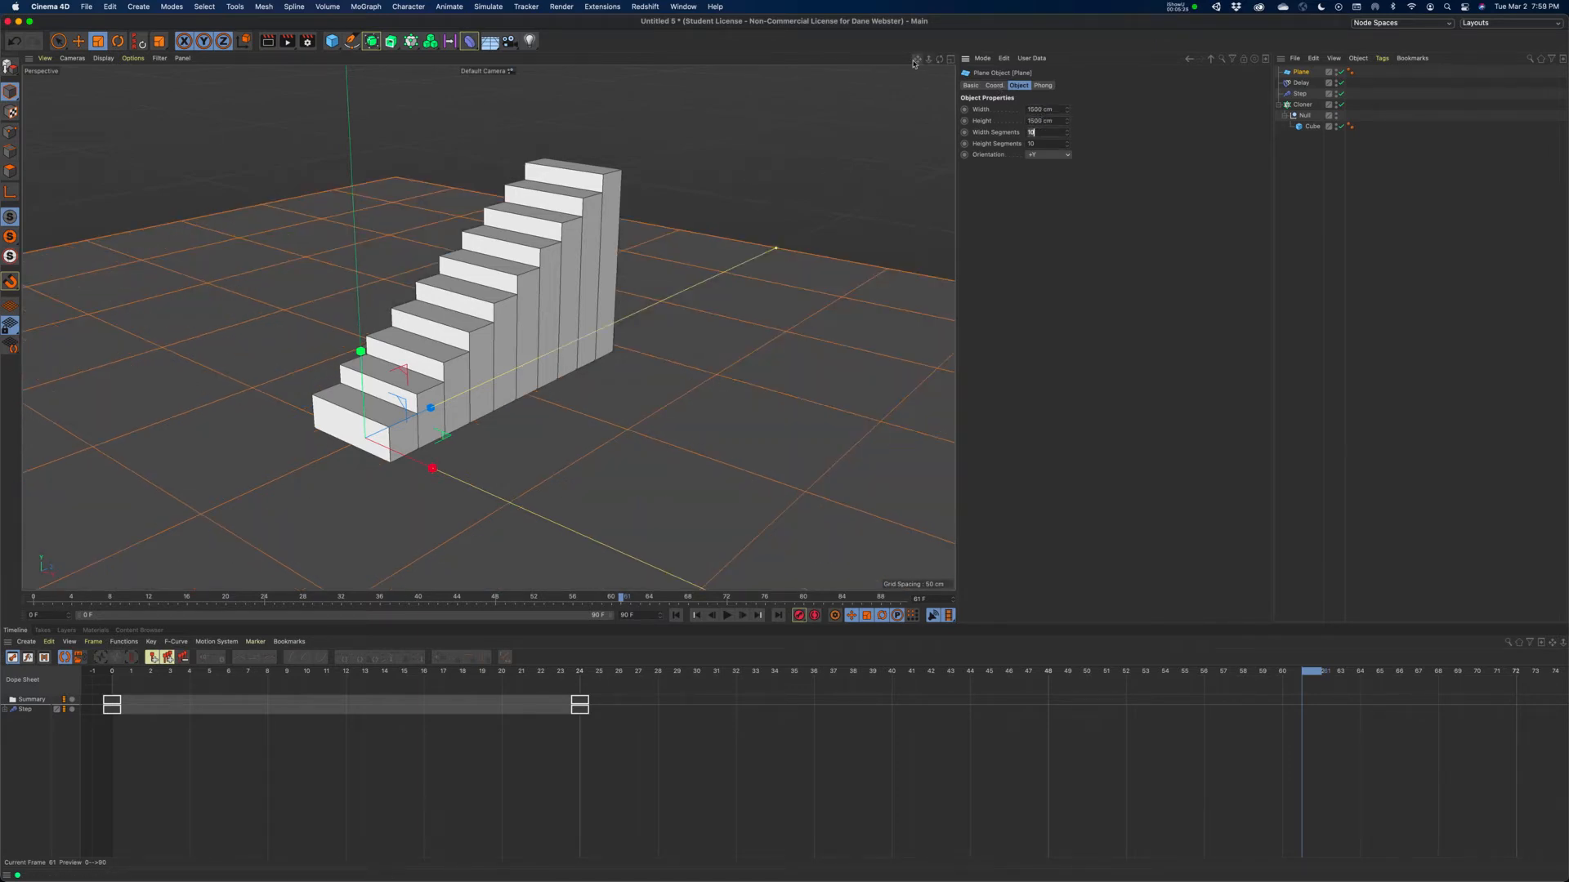
Play the staircase animation on the floor plane from the first frame and stop it
middle_click_drag(656, 266, 697, 238, "alt")
left_click_drag(697, 238, 693, 238, "alt")
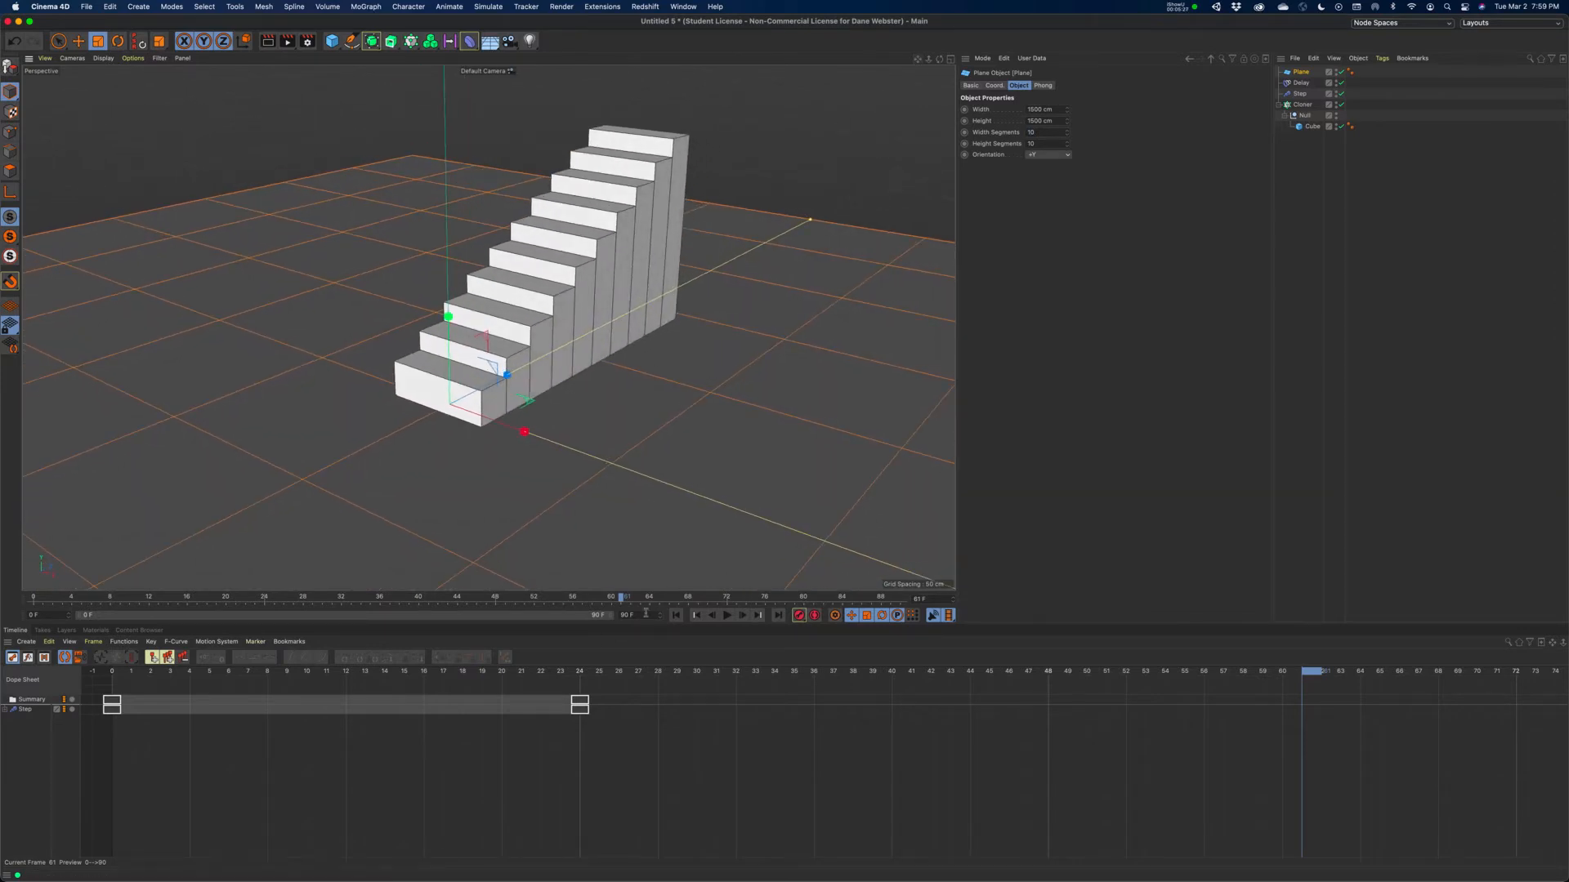
left_click(676, 616)
left_click(728, 616)
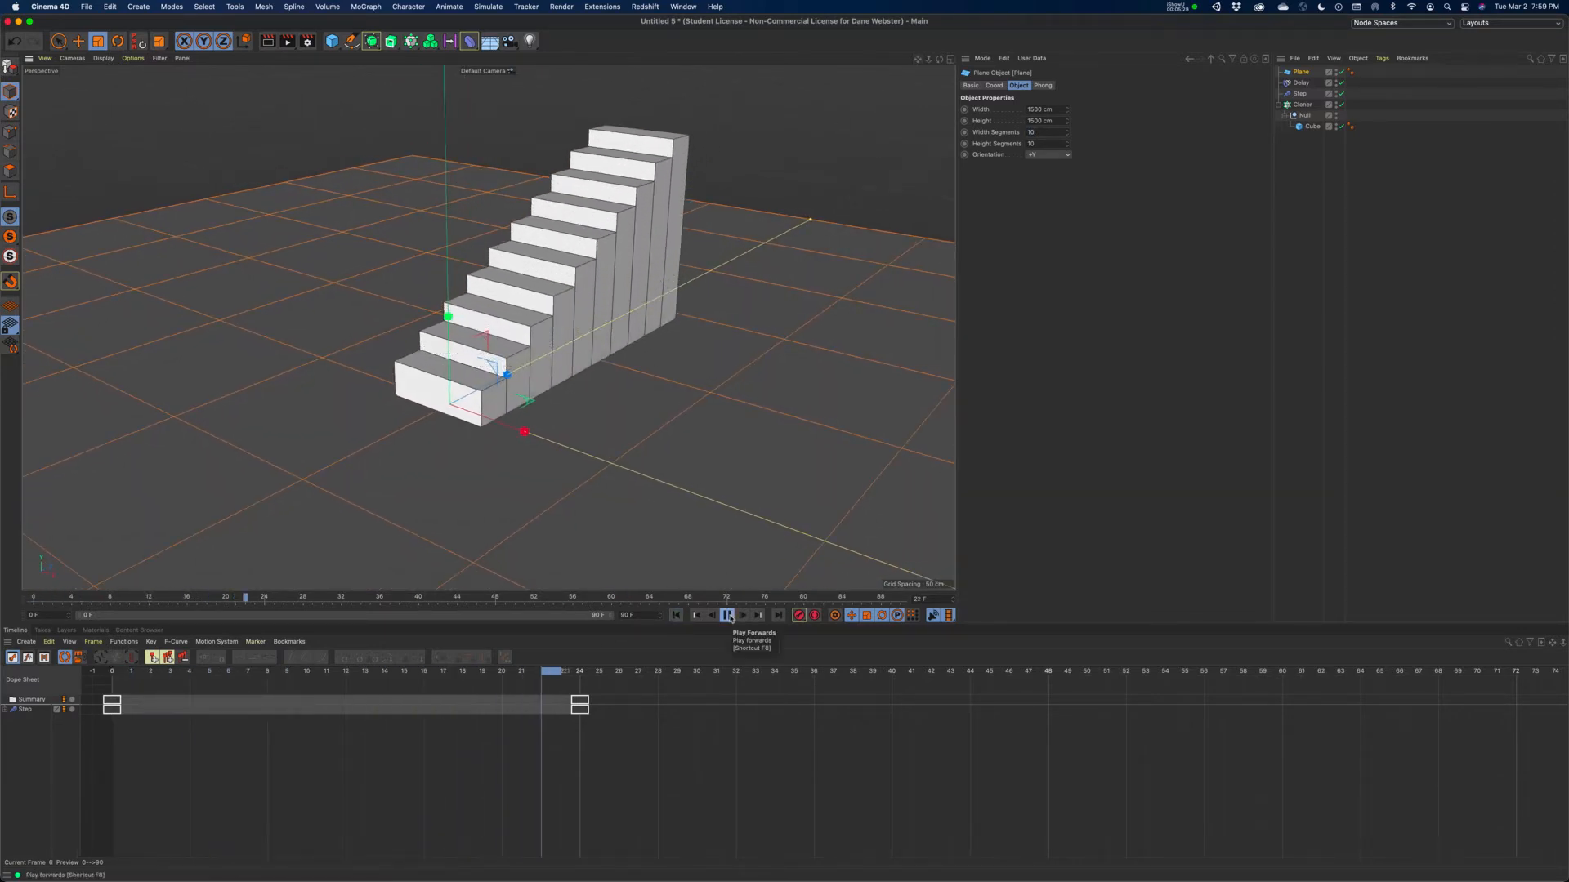
left_click(727, 615)
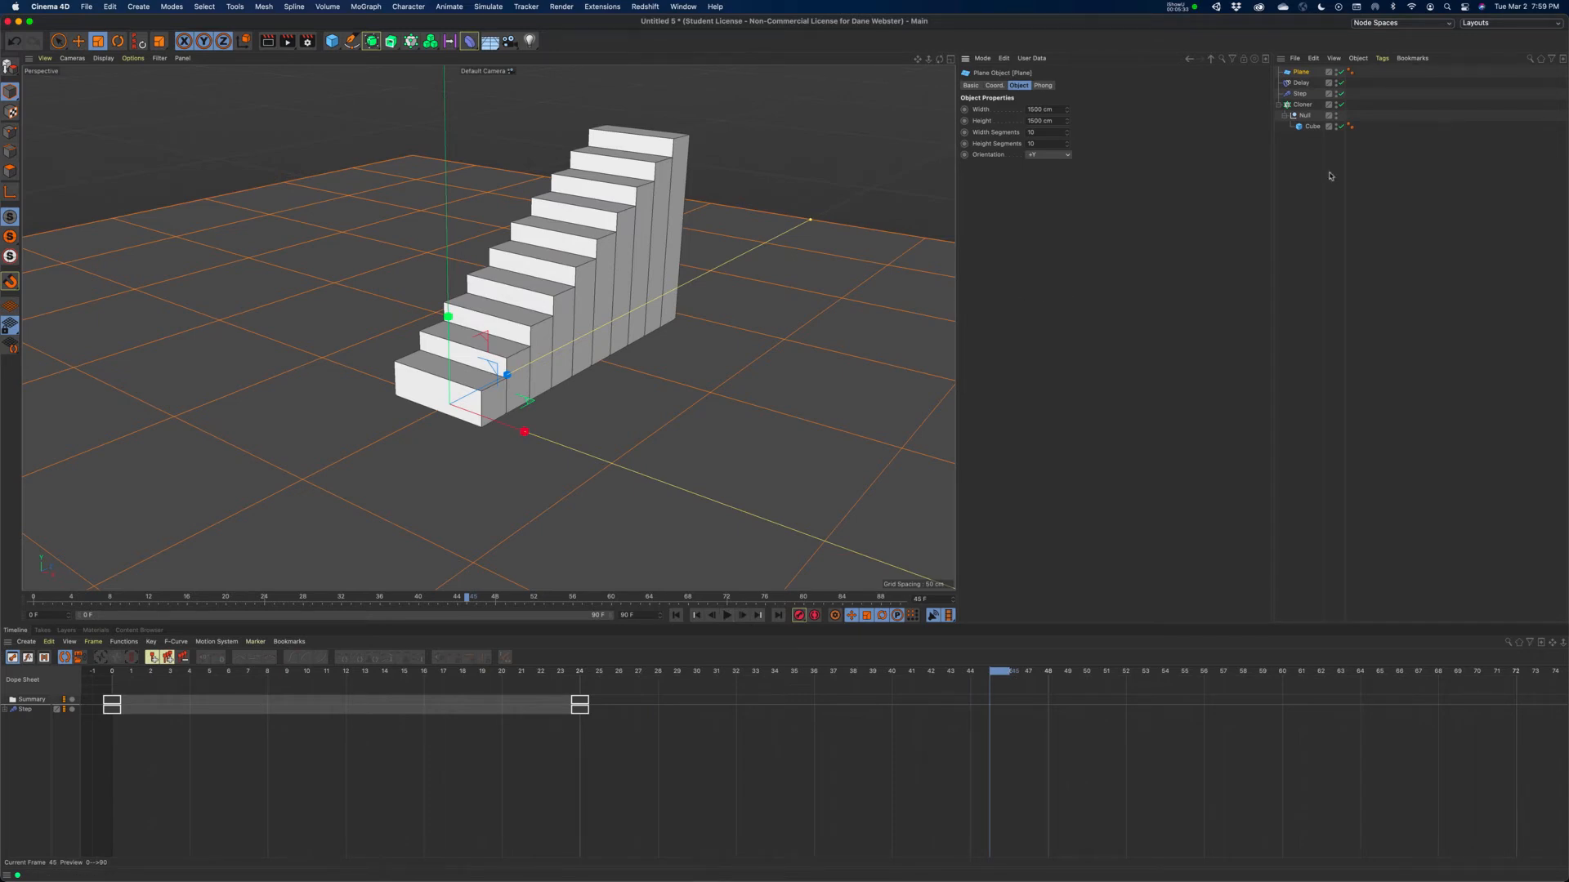
Review the Cloner's object properties and the Step effector's effector and transform parameters
left_click(1300, 94)
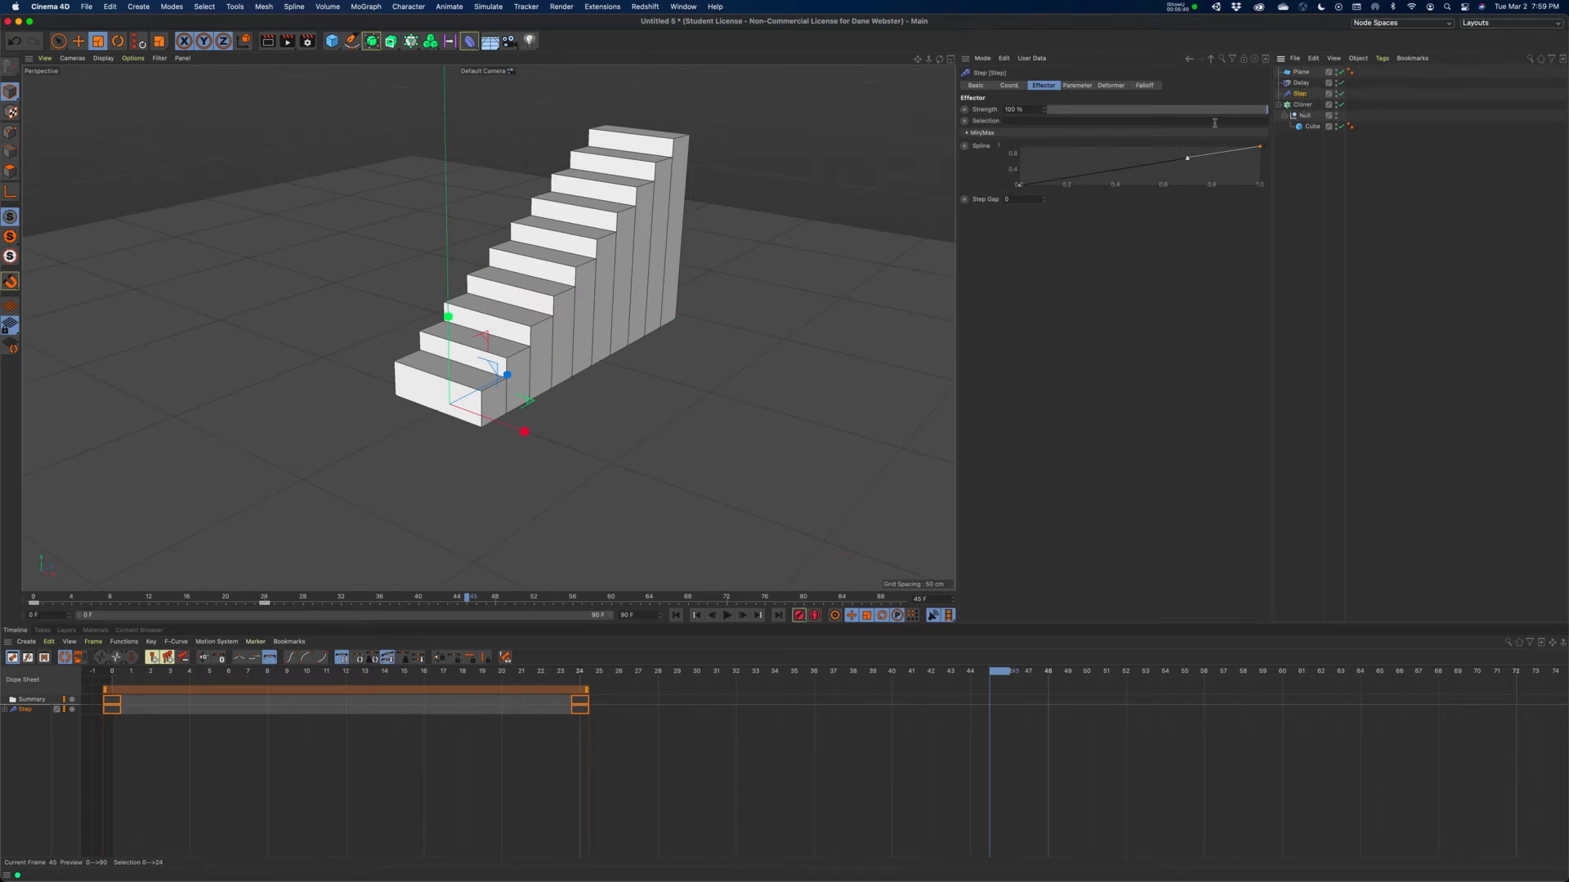
left_click(1302, 104)
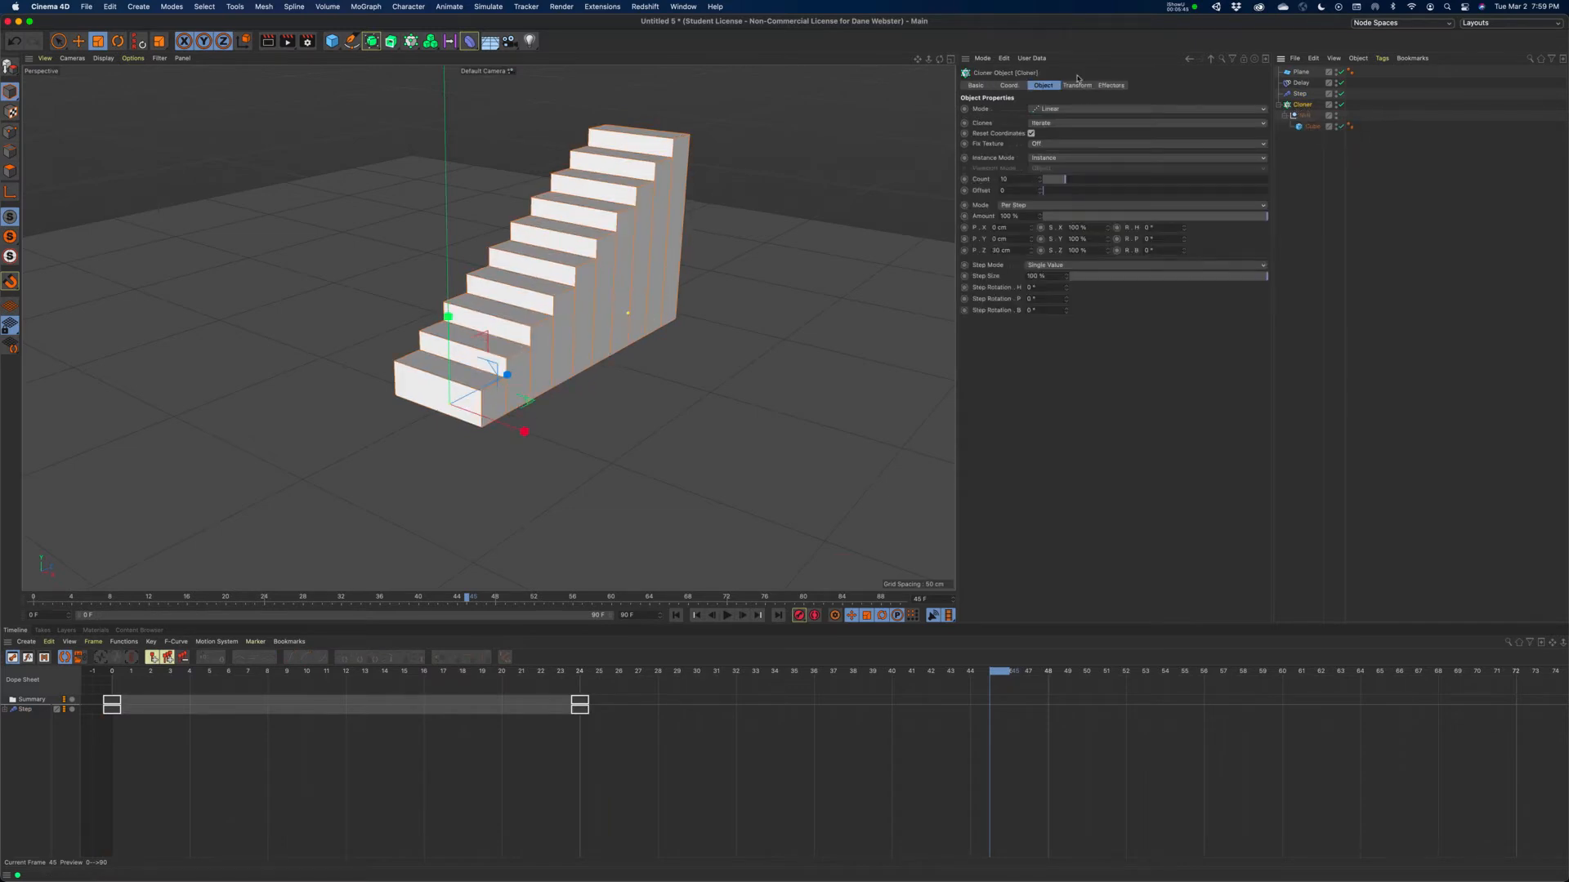
left_click(1299, 94)
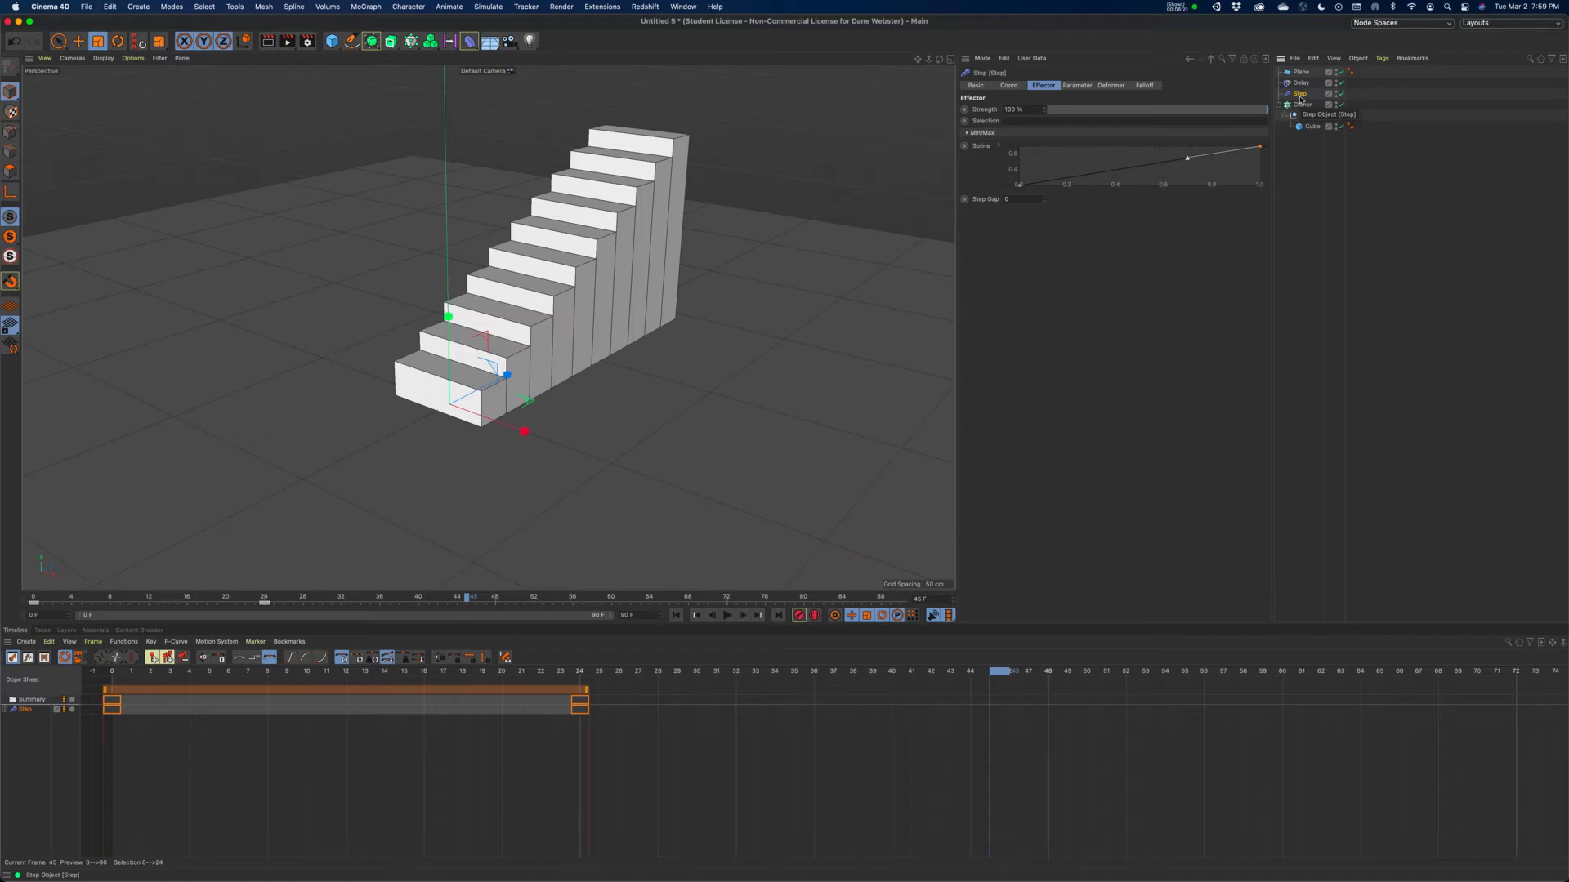
left_click(1077, 85)
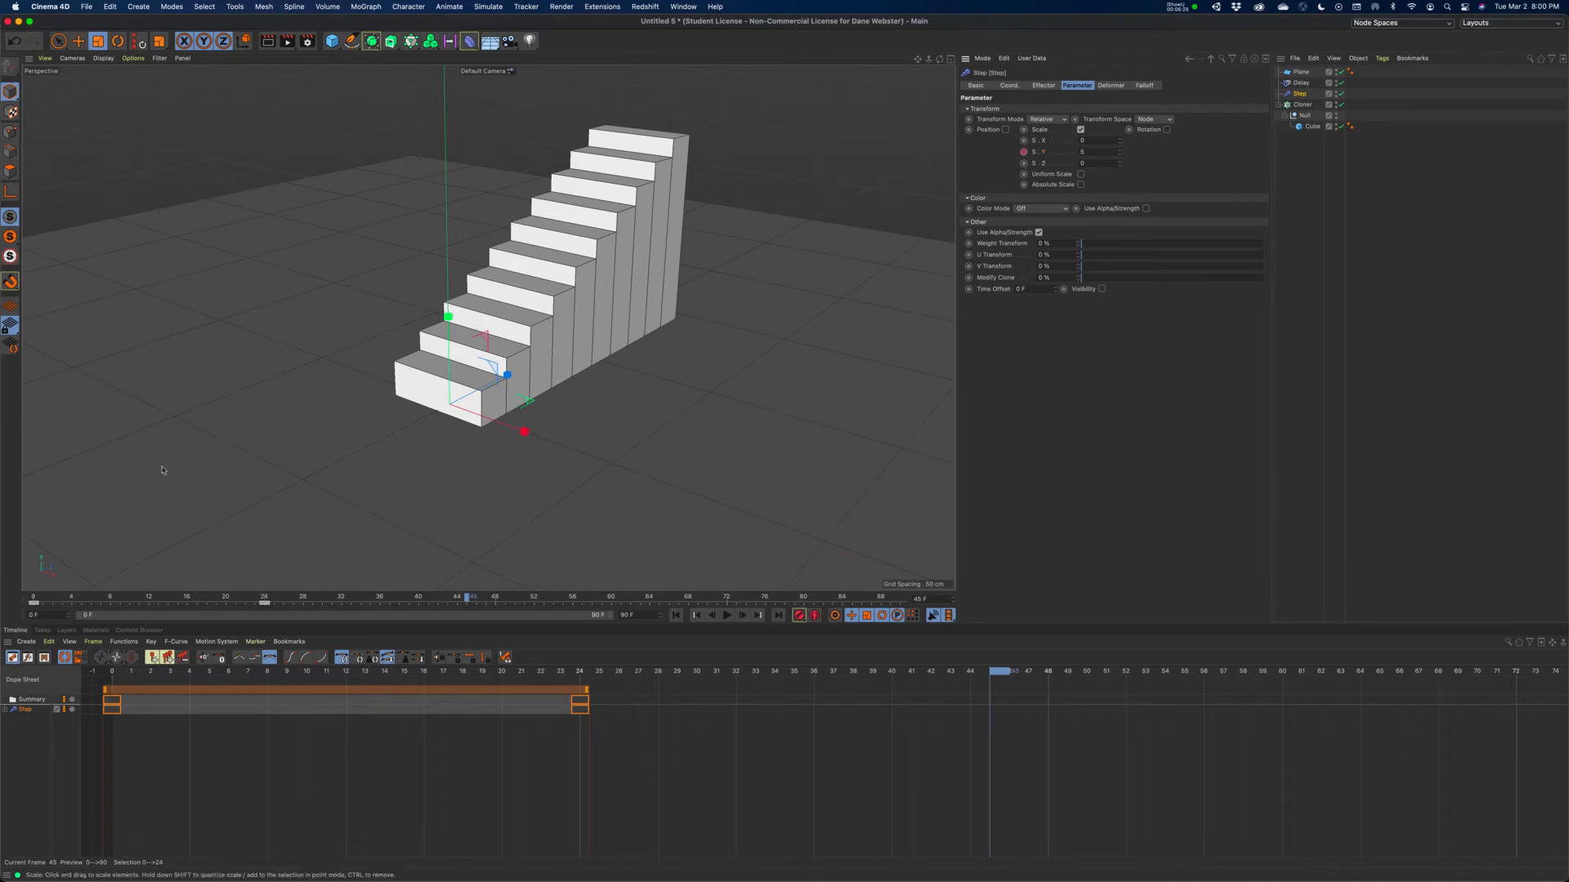
Return to the first frame and add a Linear Field to the Step effector's falloff
left_click_drag(268, 601, 33, 600)
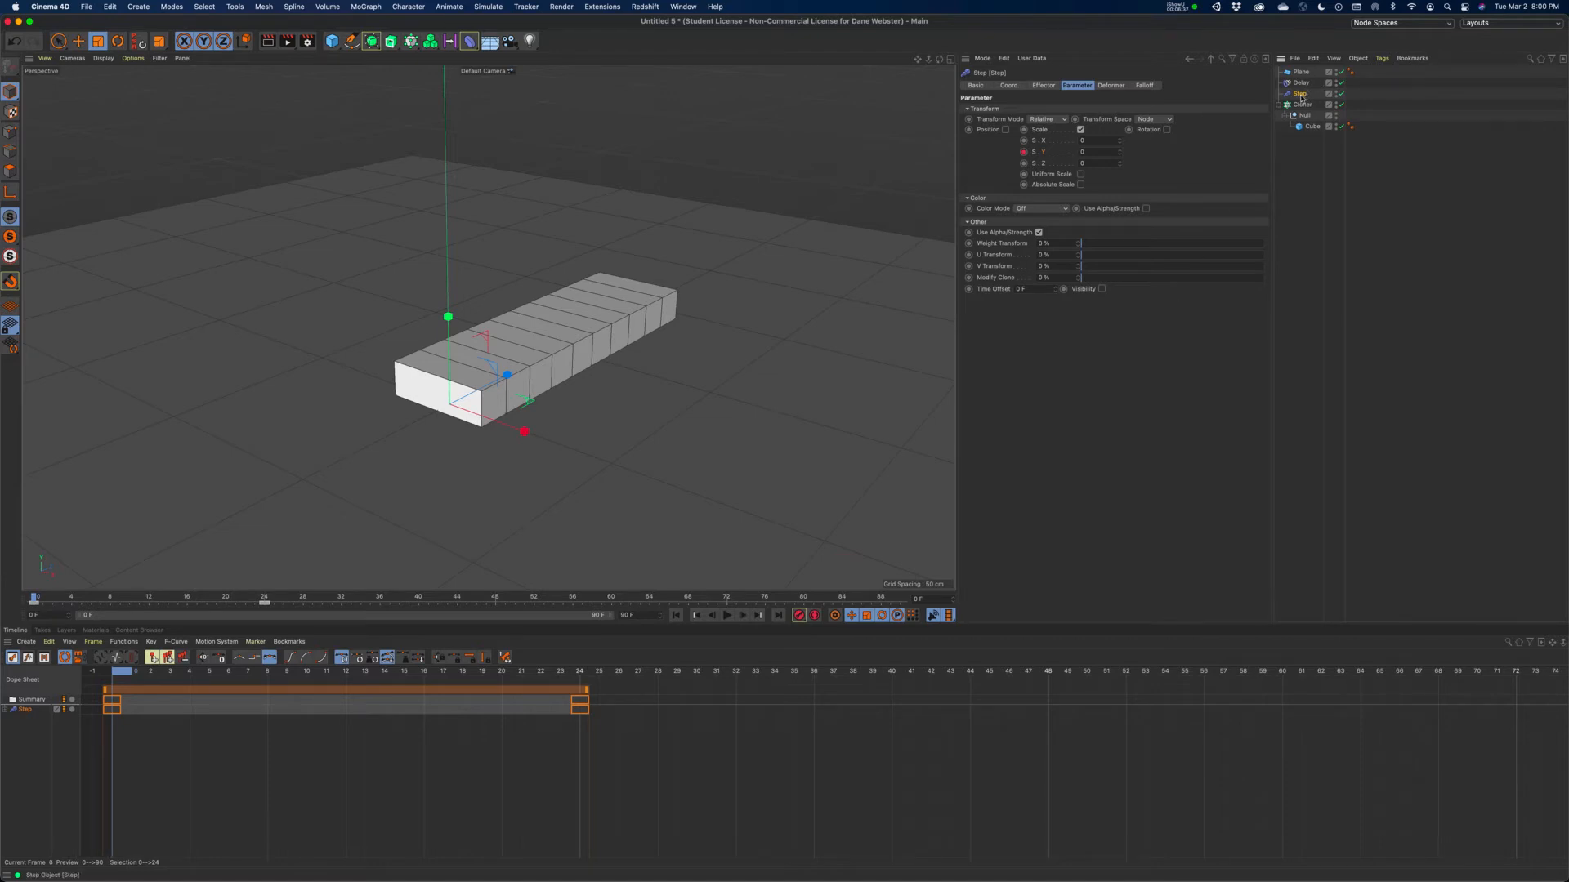
left_click(1144, 85)
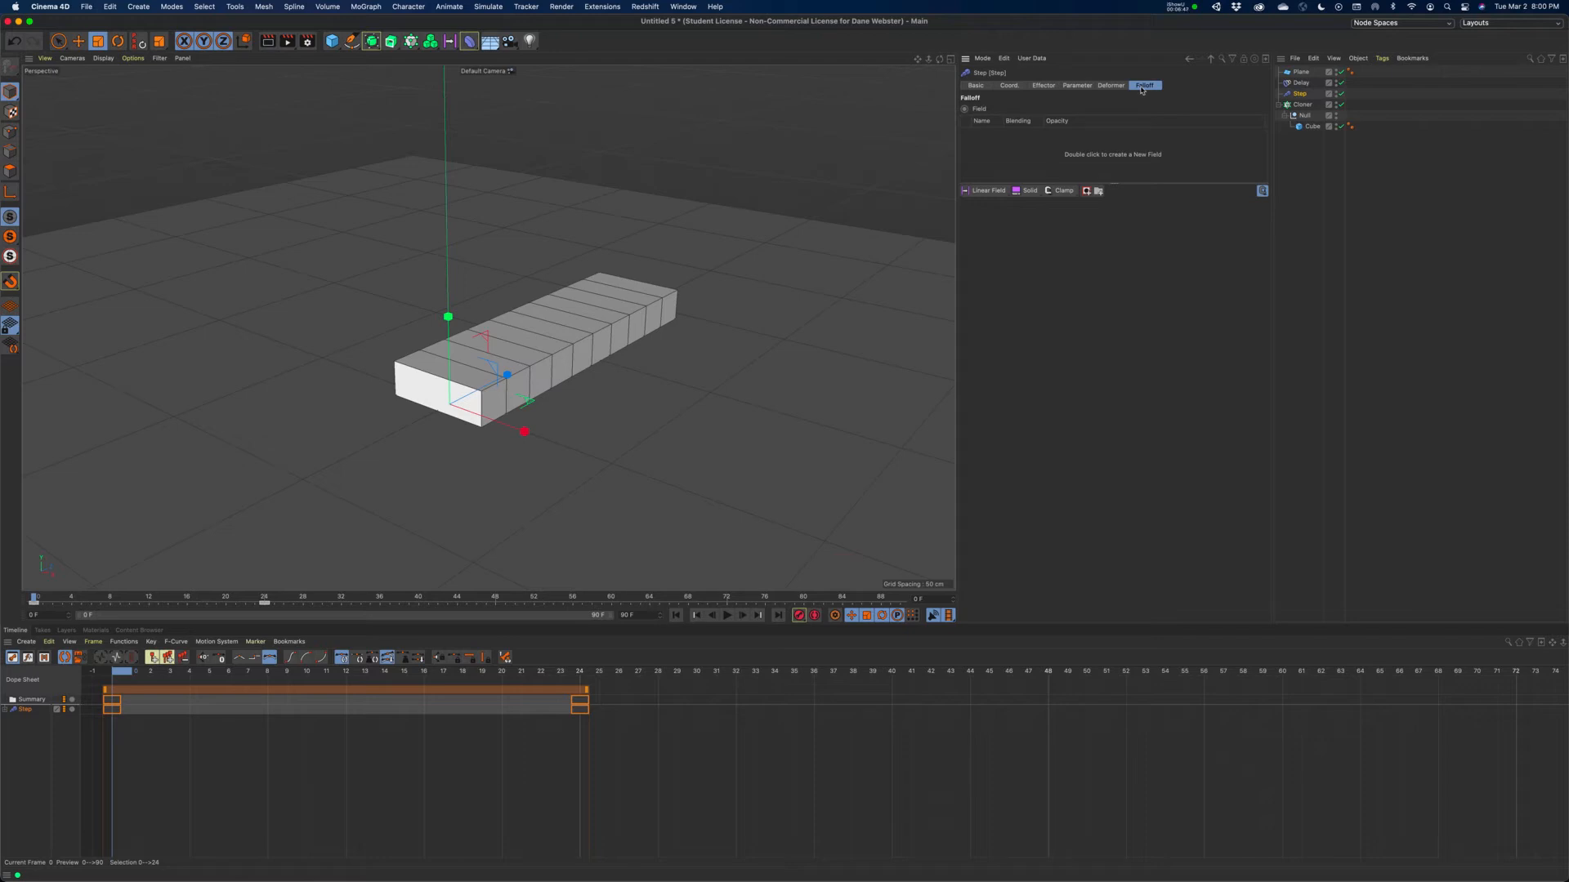
left_click(998, 194)
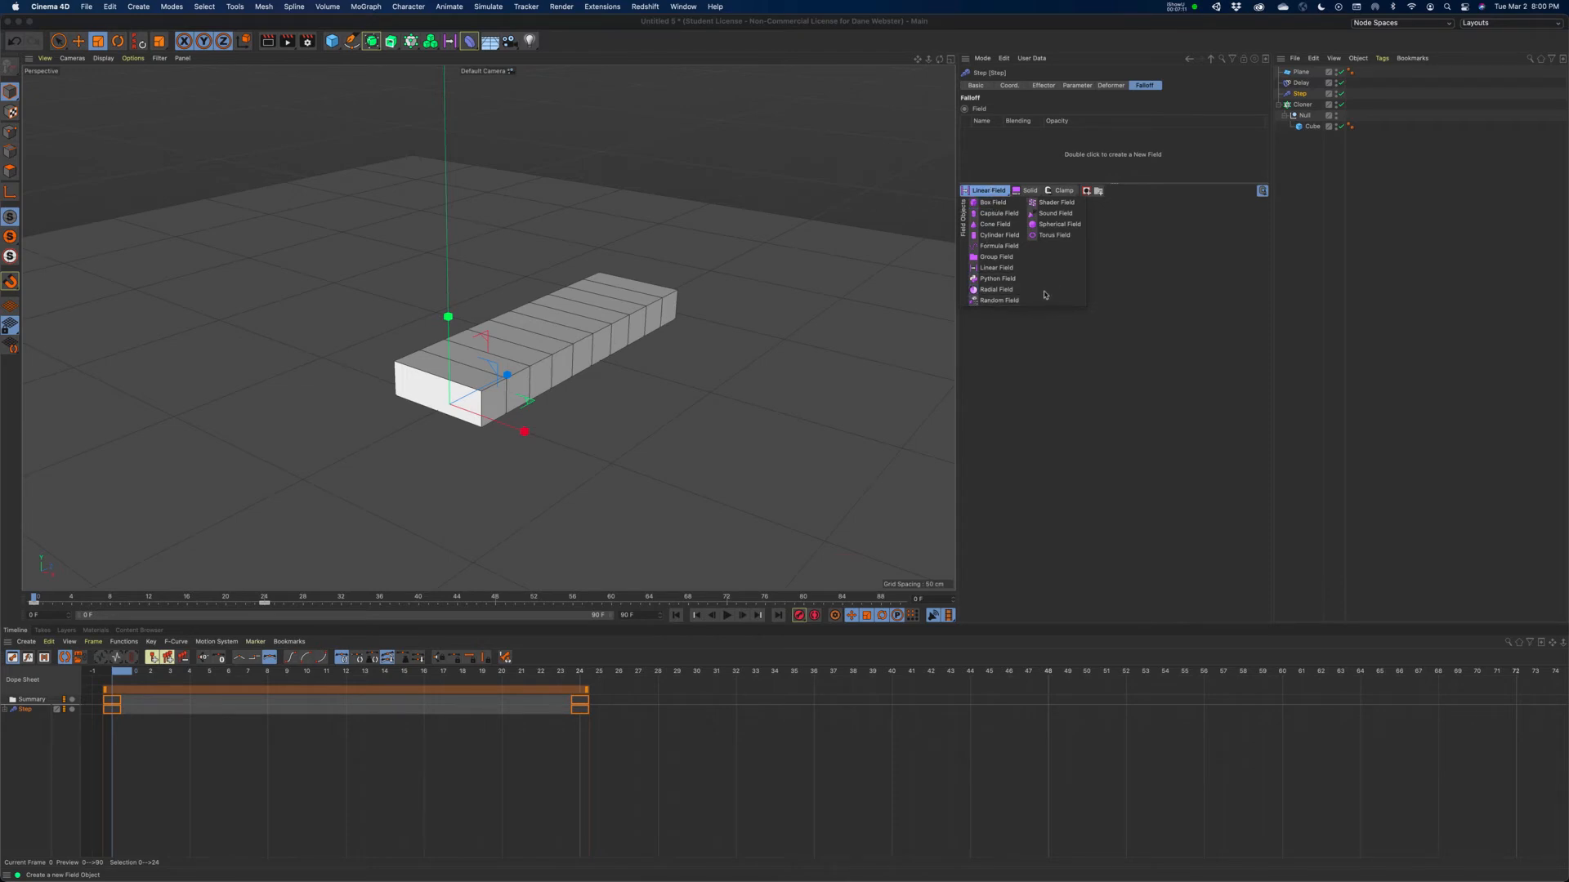
left_click(985, 193)
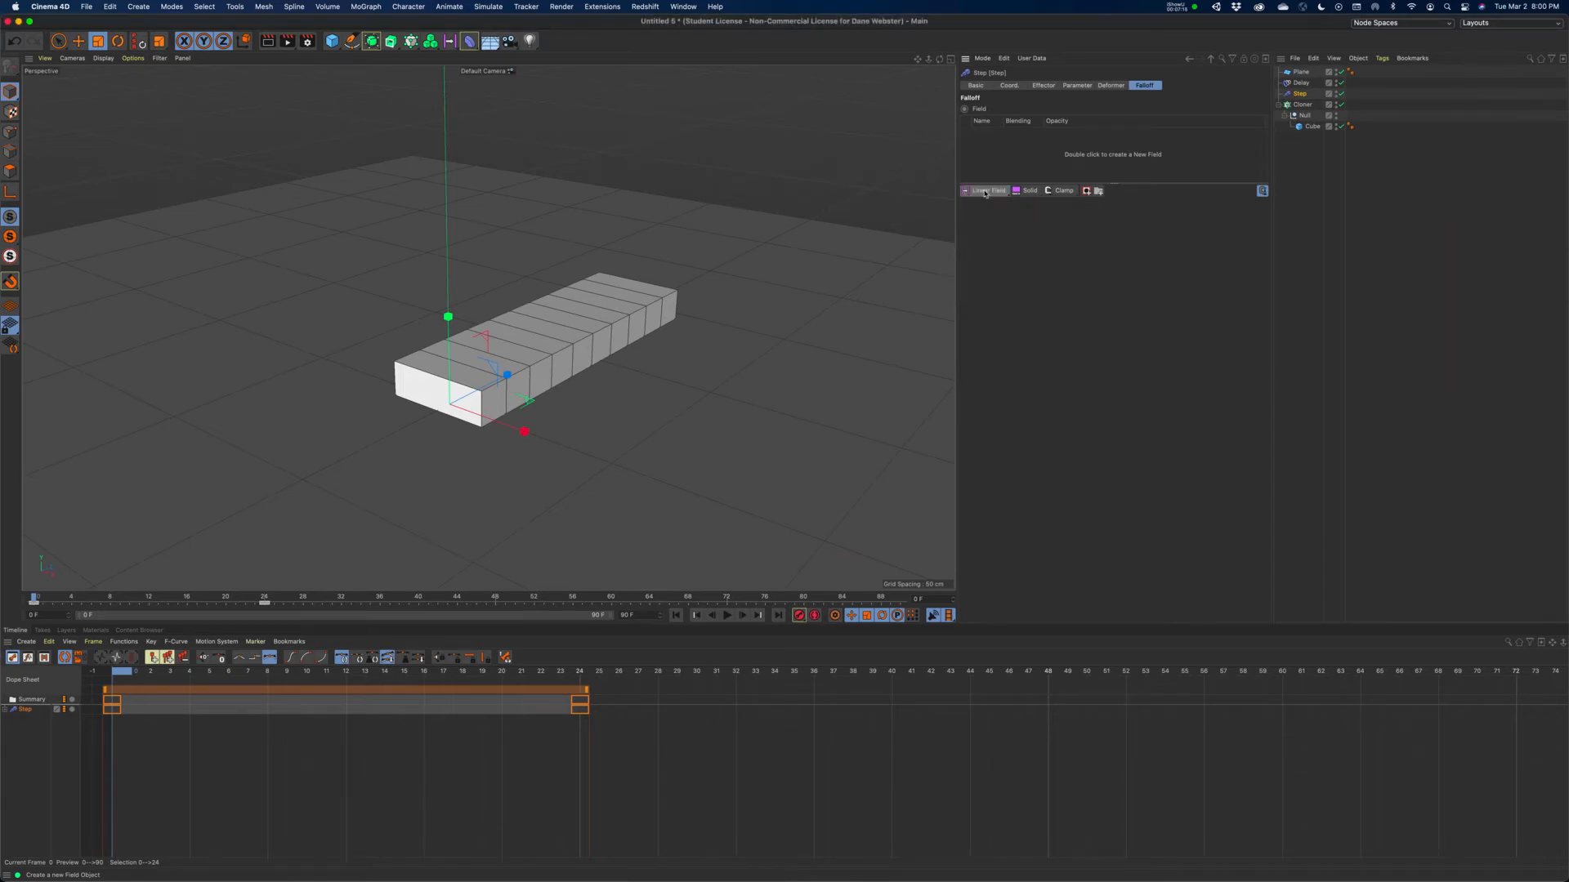
left_click(982, 195)
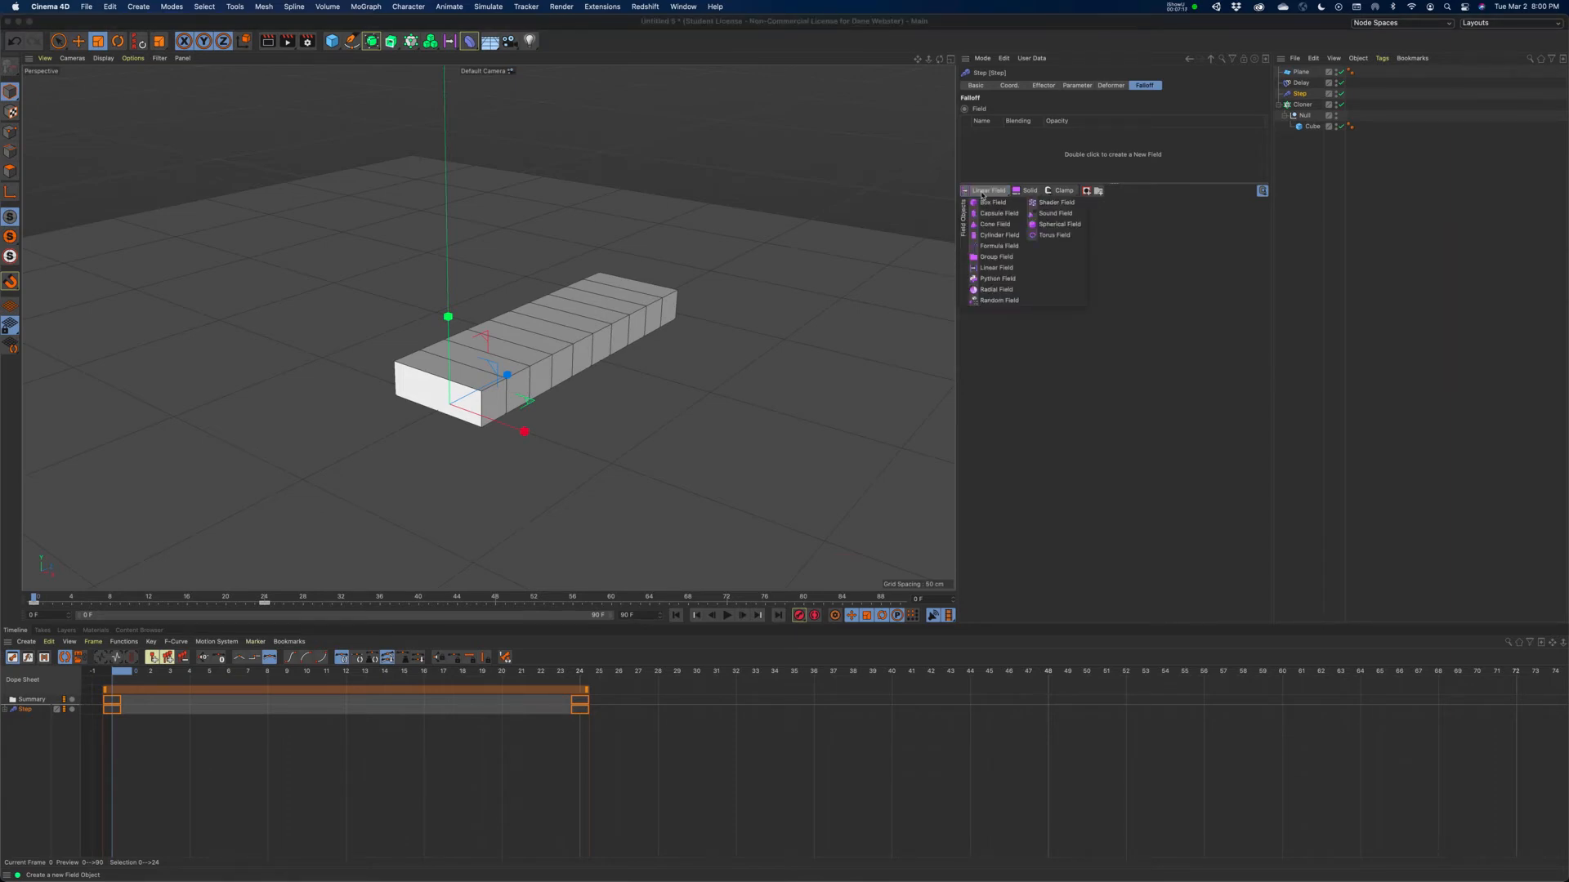
left_click(983, 195)
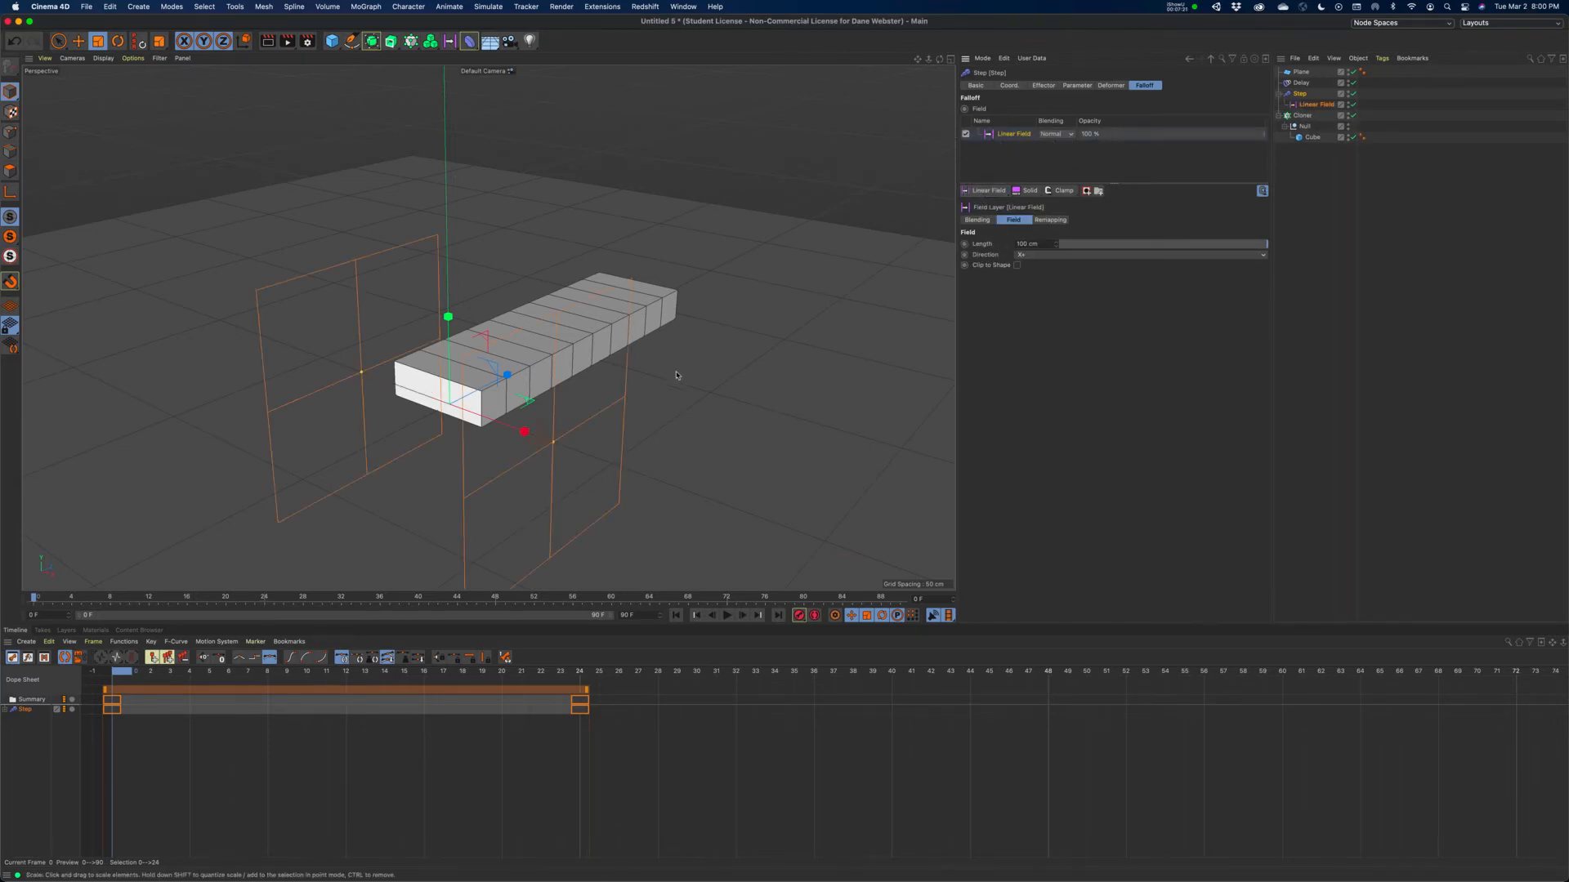
Advance to about frame 28 and examine the Linear Field's two boundary planes around the staircase from several angles
left_click_drag(34, 599, 304, 602)
left_click_drag(470, 341, 531, 323, "alt")
middle_click_drag(681, 339, 733, 243, "alt")
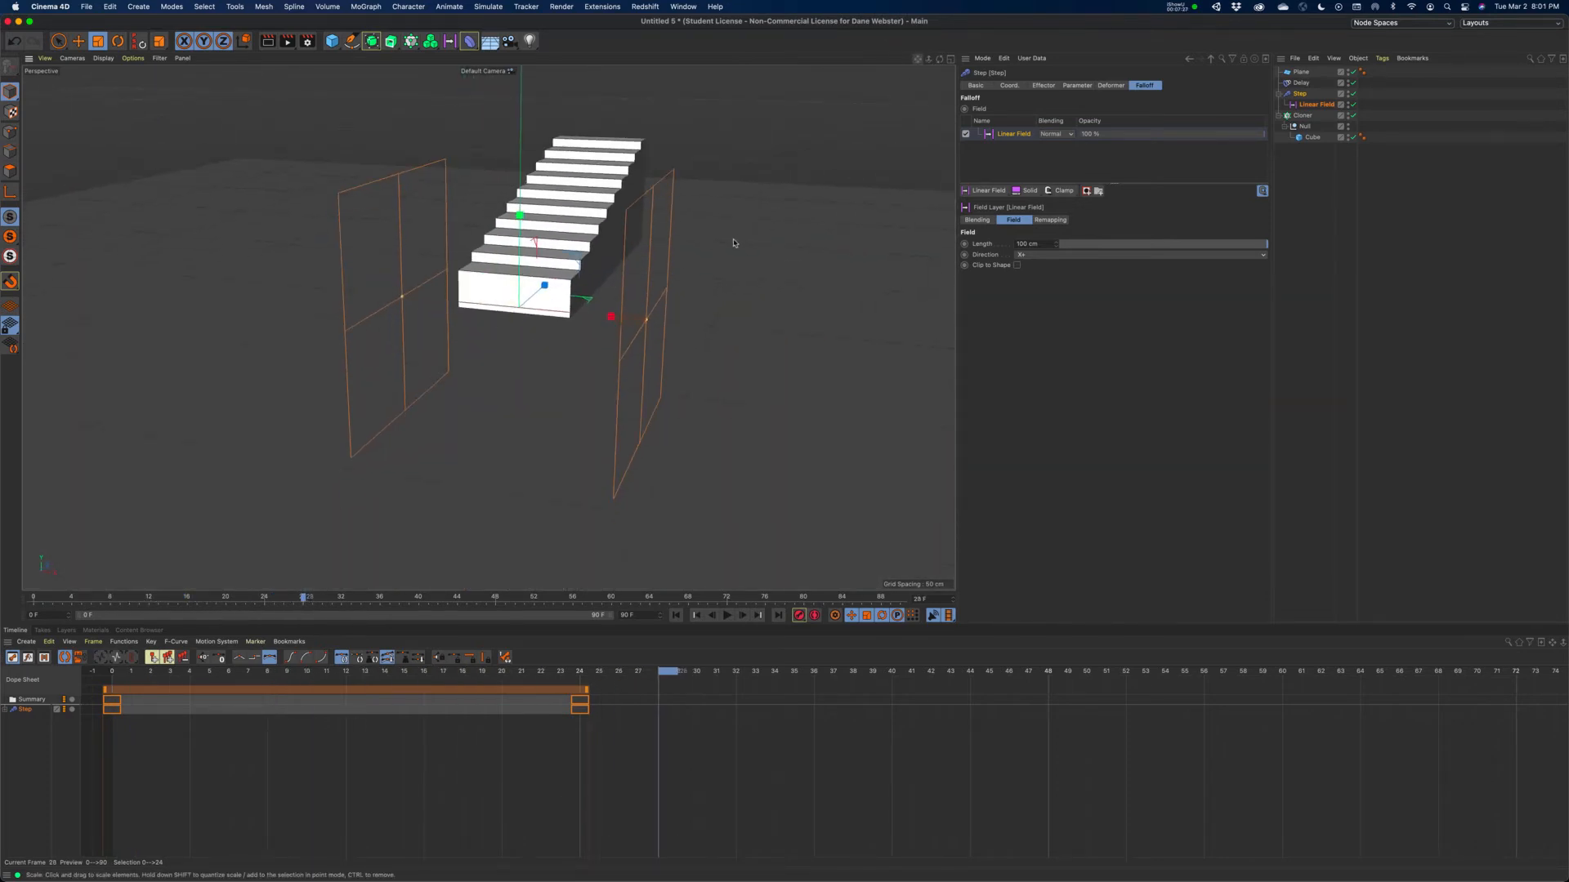
mouse_move(733, 242)
left_mouse_down("alt")
mouse_move(745, 232)
mouse_move(723, 248)
left_mouse_up("alt")
left_click_drag(604, 325, 683, 295, "alt")
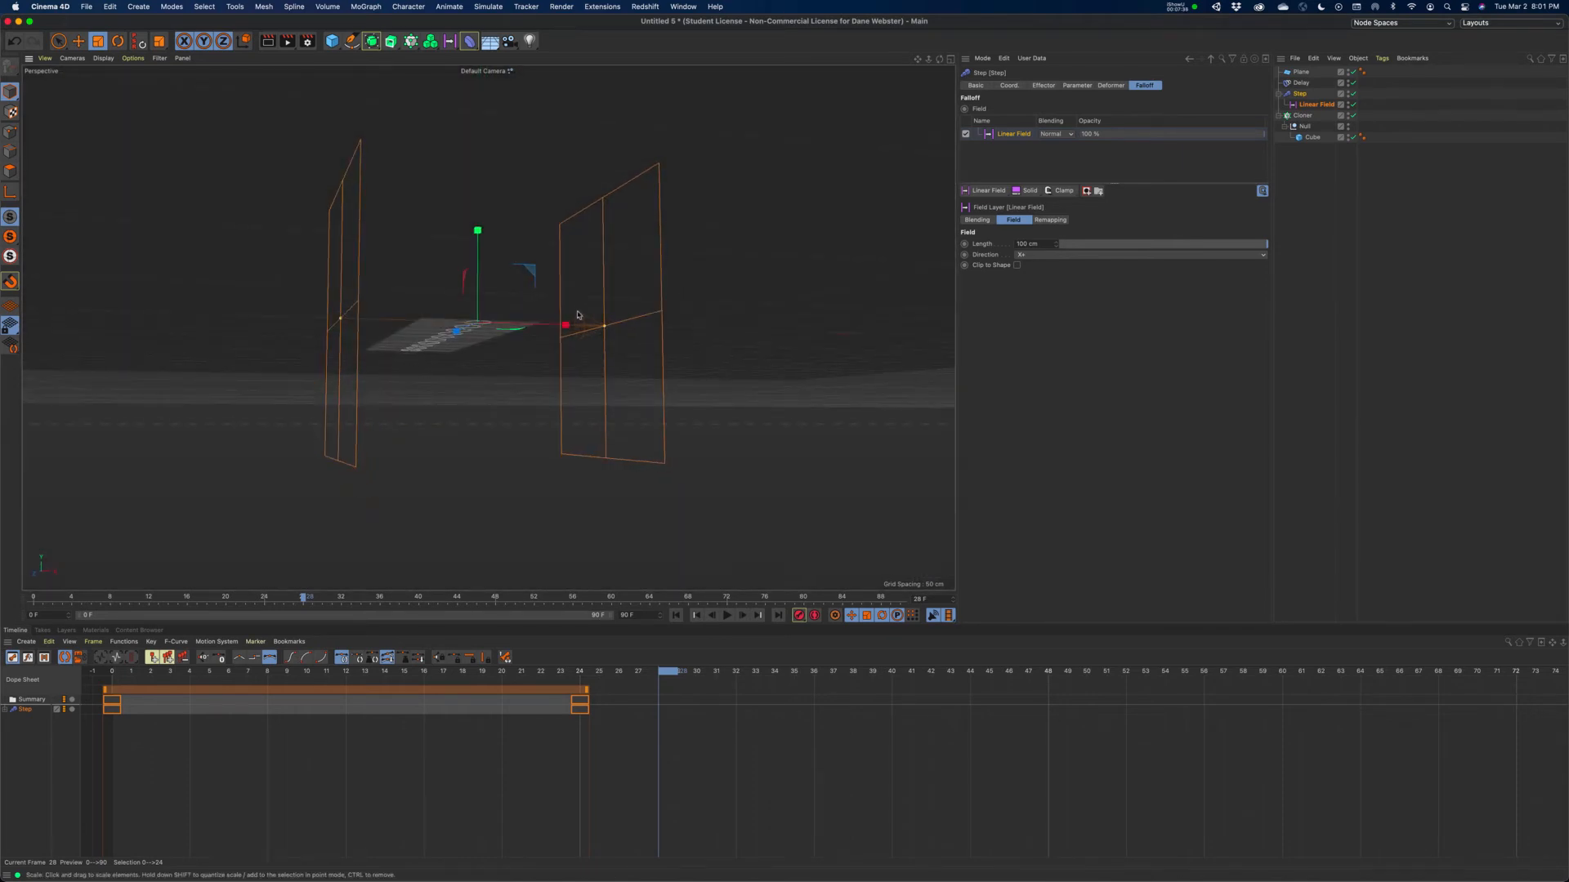
left_click_drag(594, 335, 755, 349, "alt")
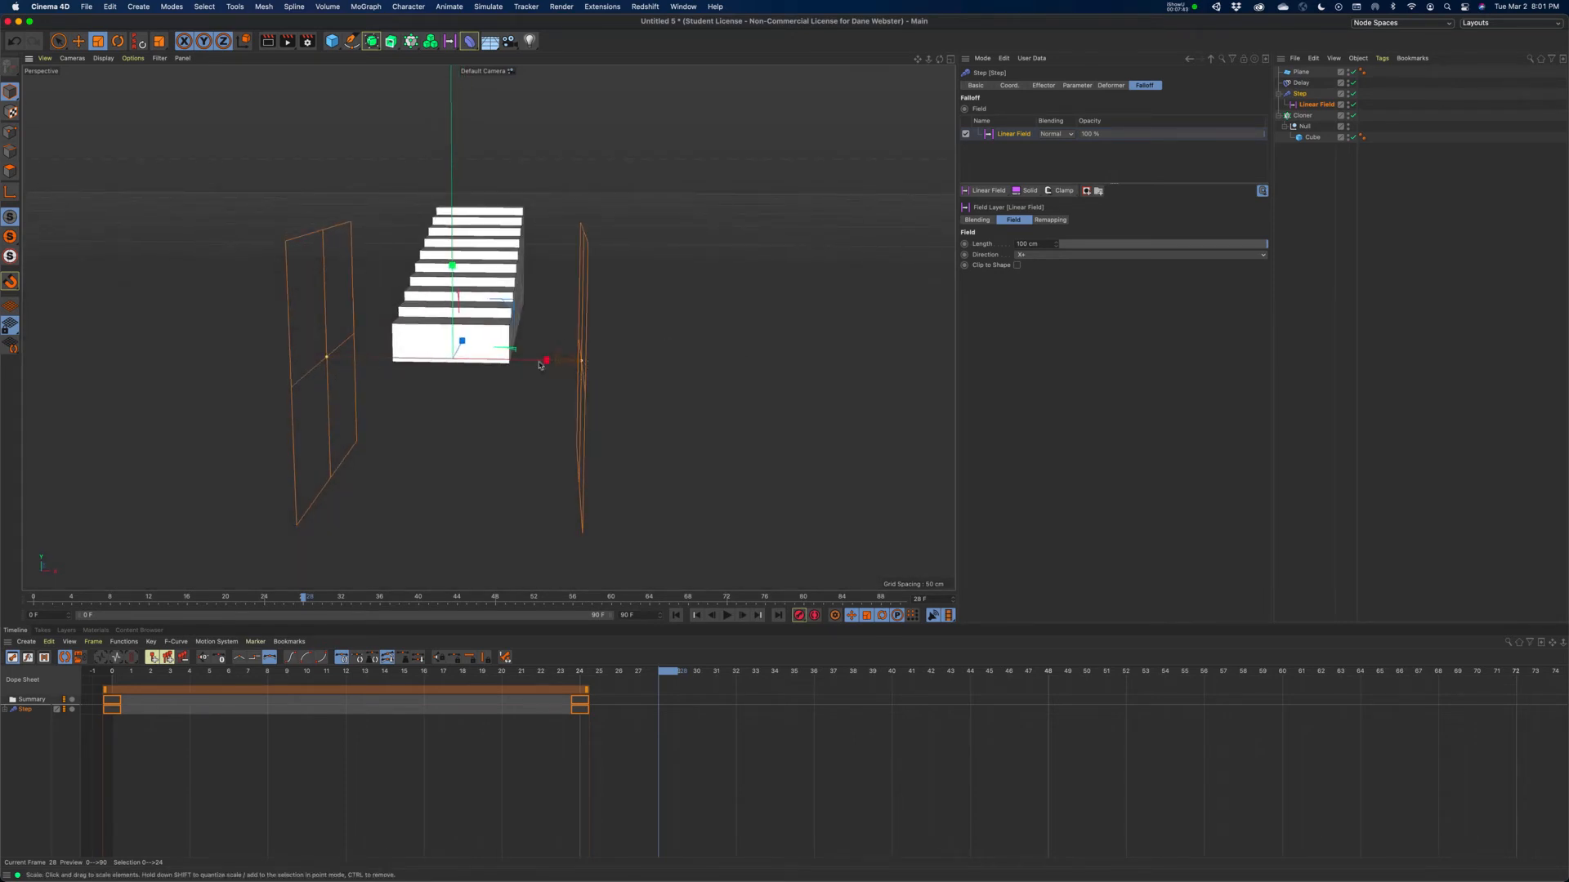
left_click_drag(539, 365, 638, 351, "alt")
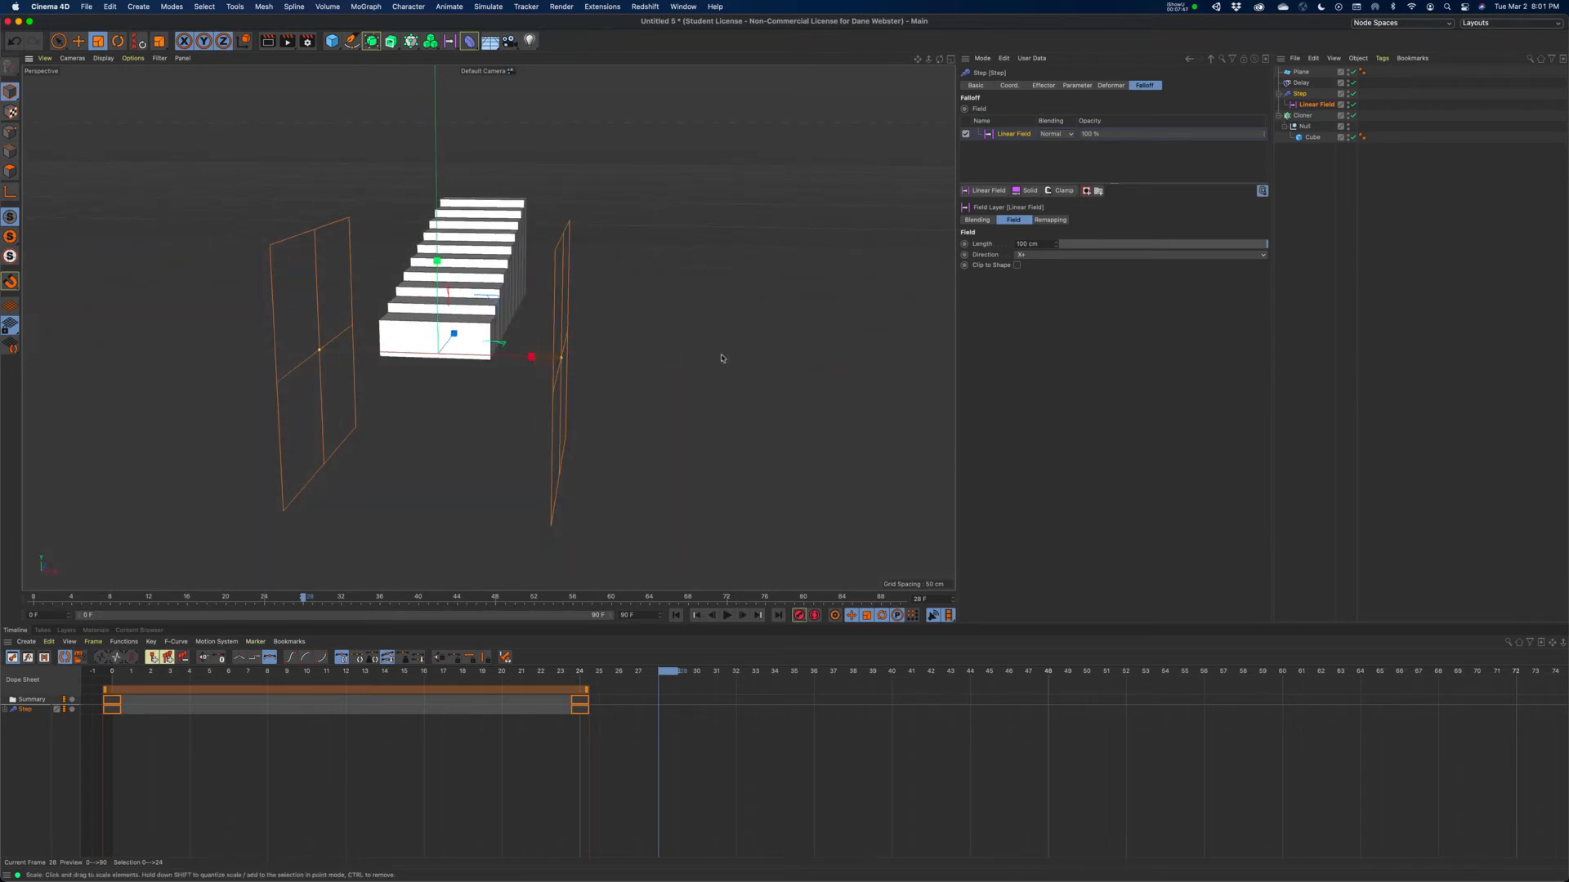
mouse_move(693, 352)
left_mouse_down("alt")
mouse_move(718, 346)
mouse_move(670, 352)
left_mouse_up("alt")
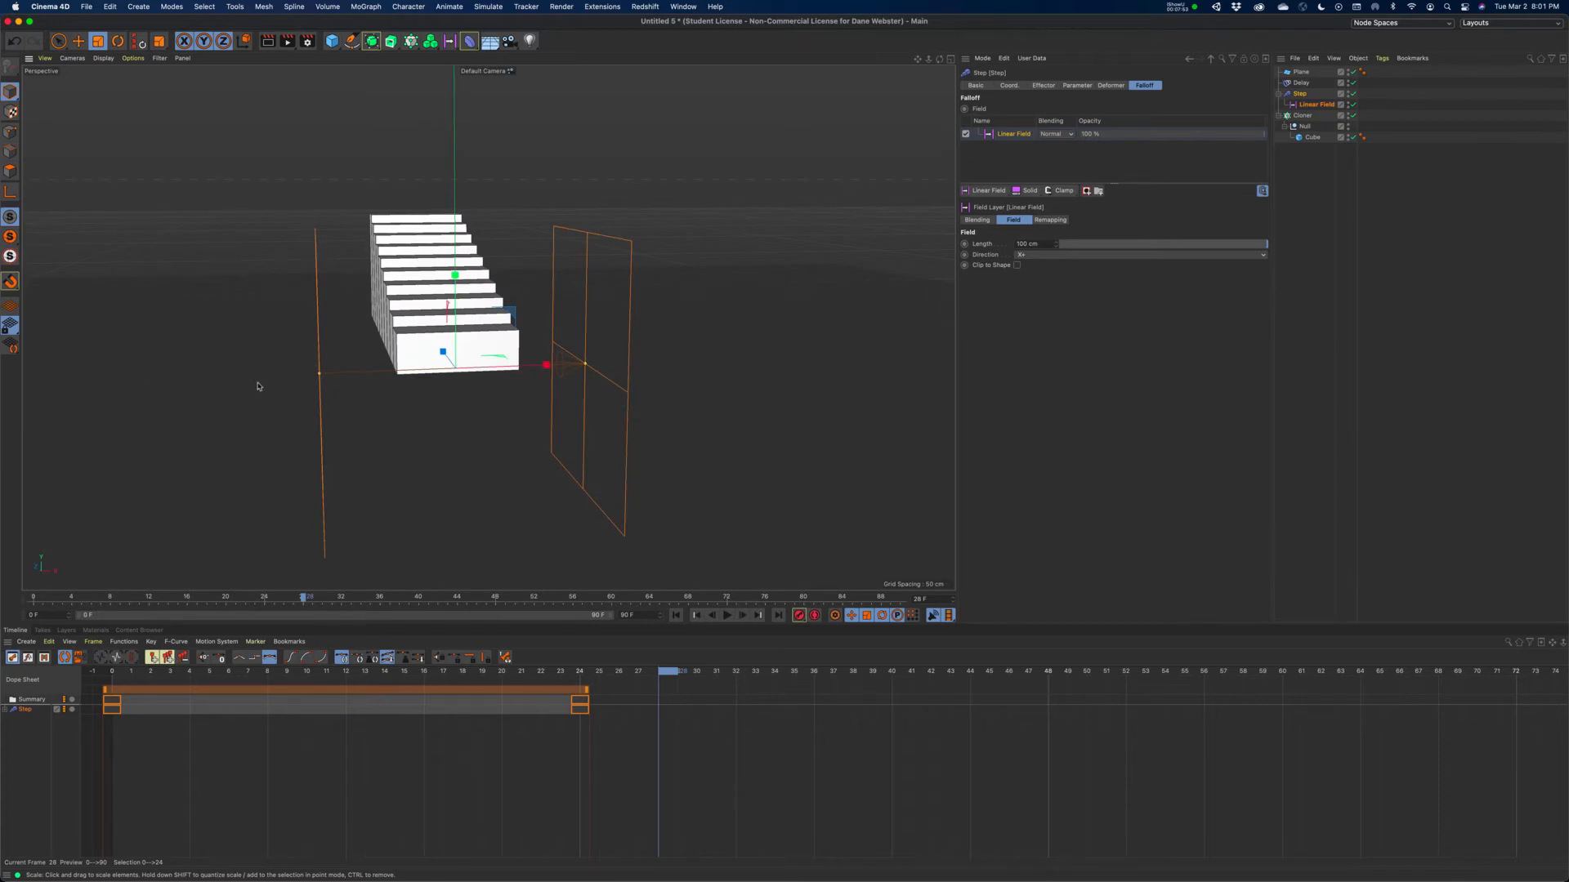
left_click_drag(501, 421, 507, 366, "alt")
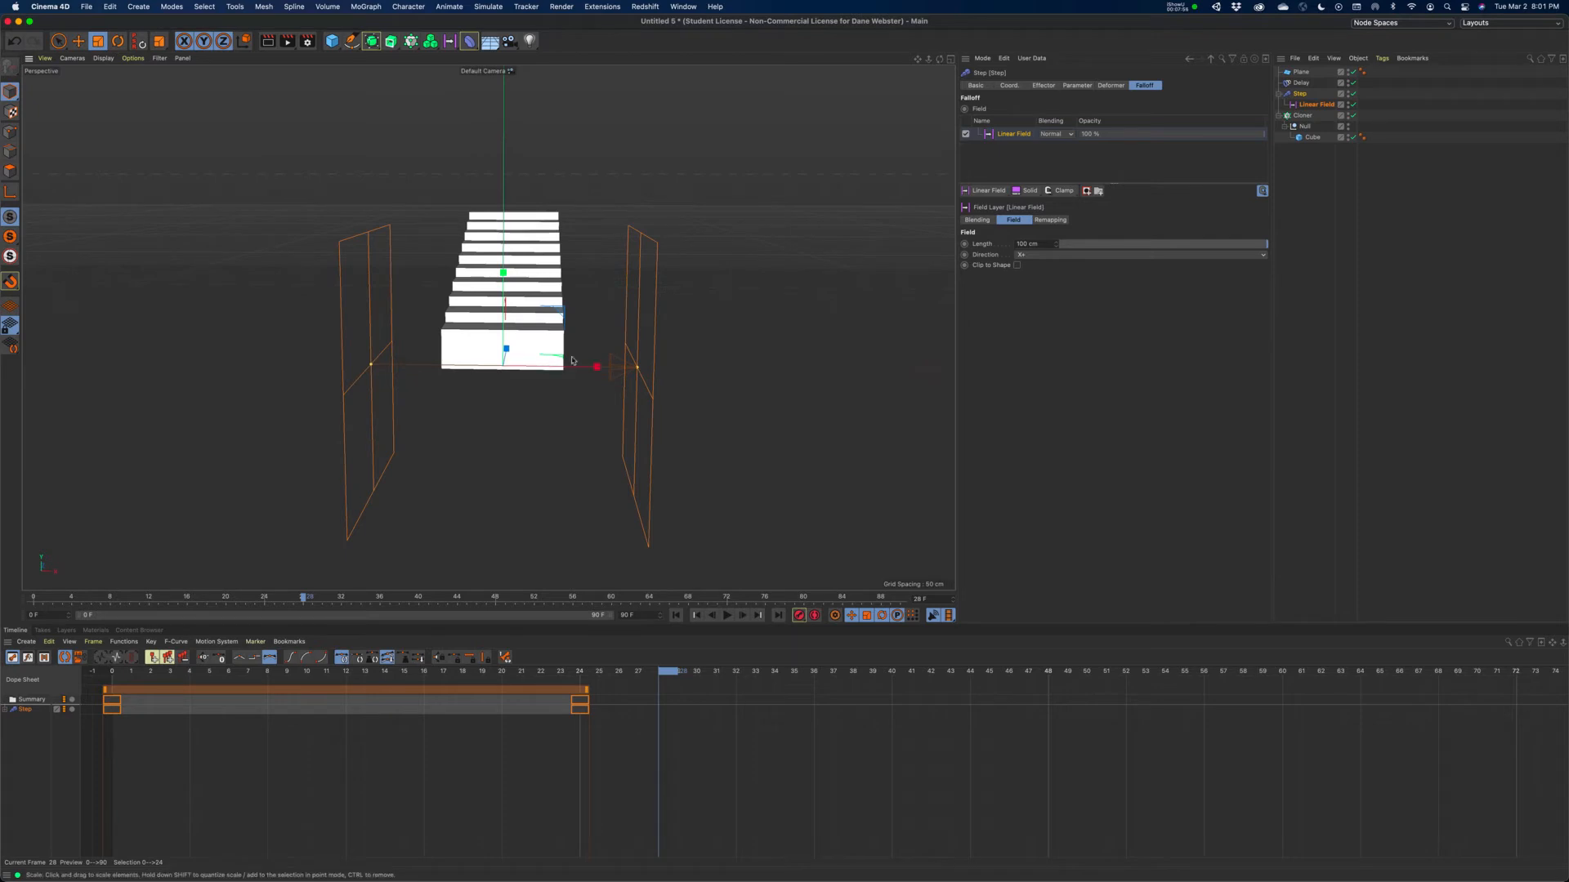
left_click_drag(779, 343, 785, 335, "alt")
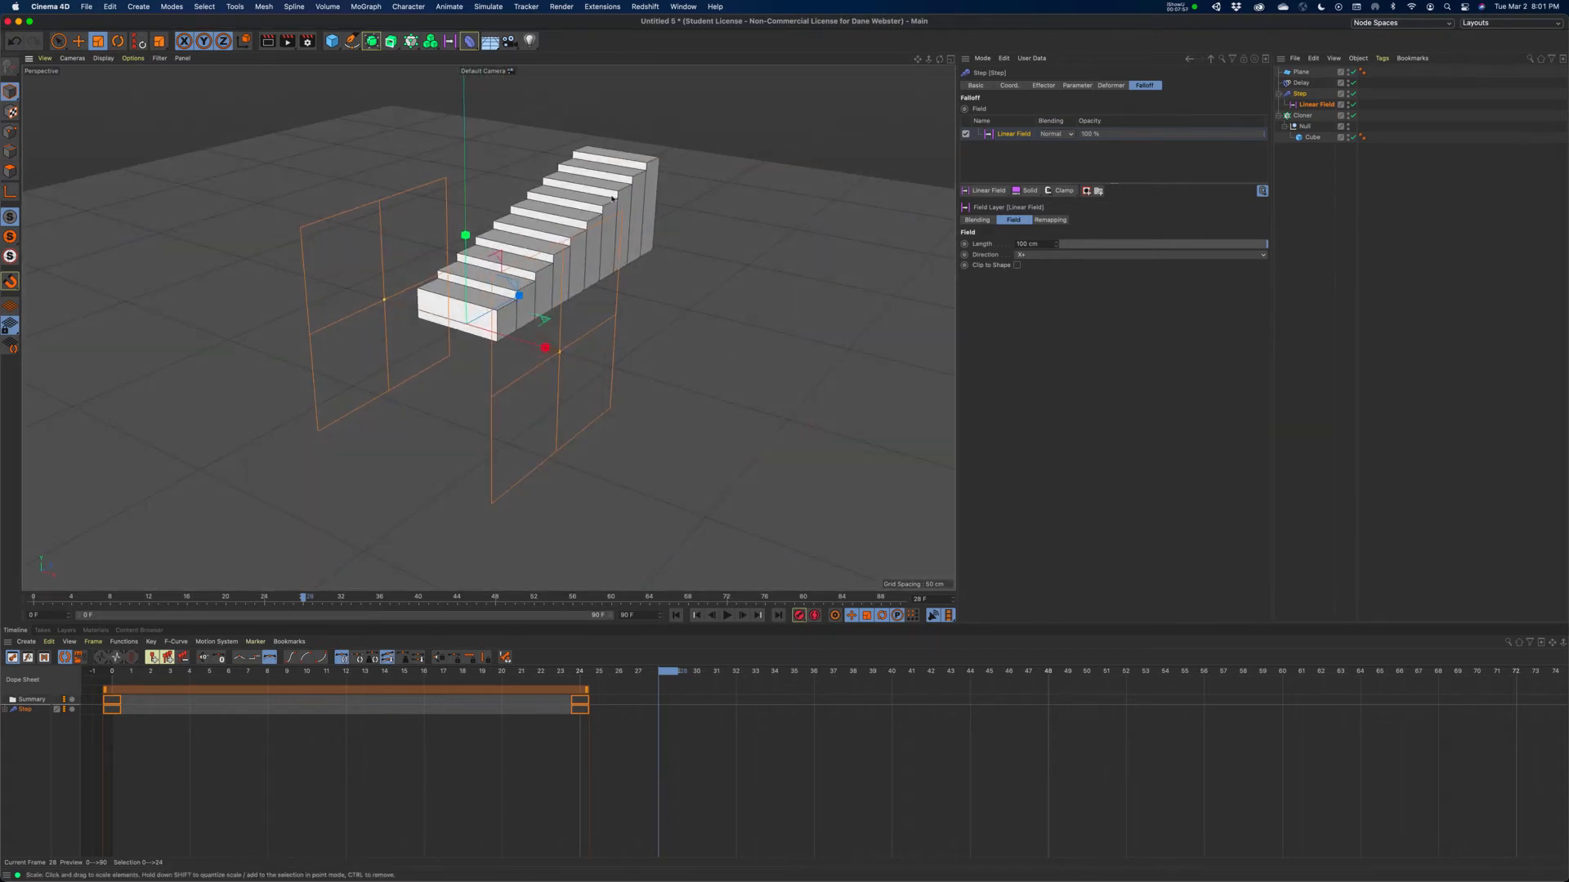
Play the staircase animation with the Linear Field from the first frame and stop it
left_click(677, 615)
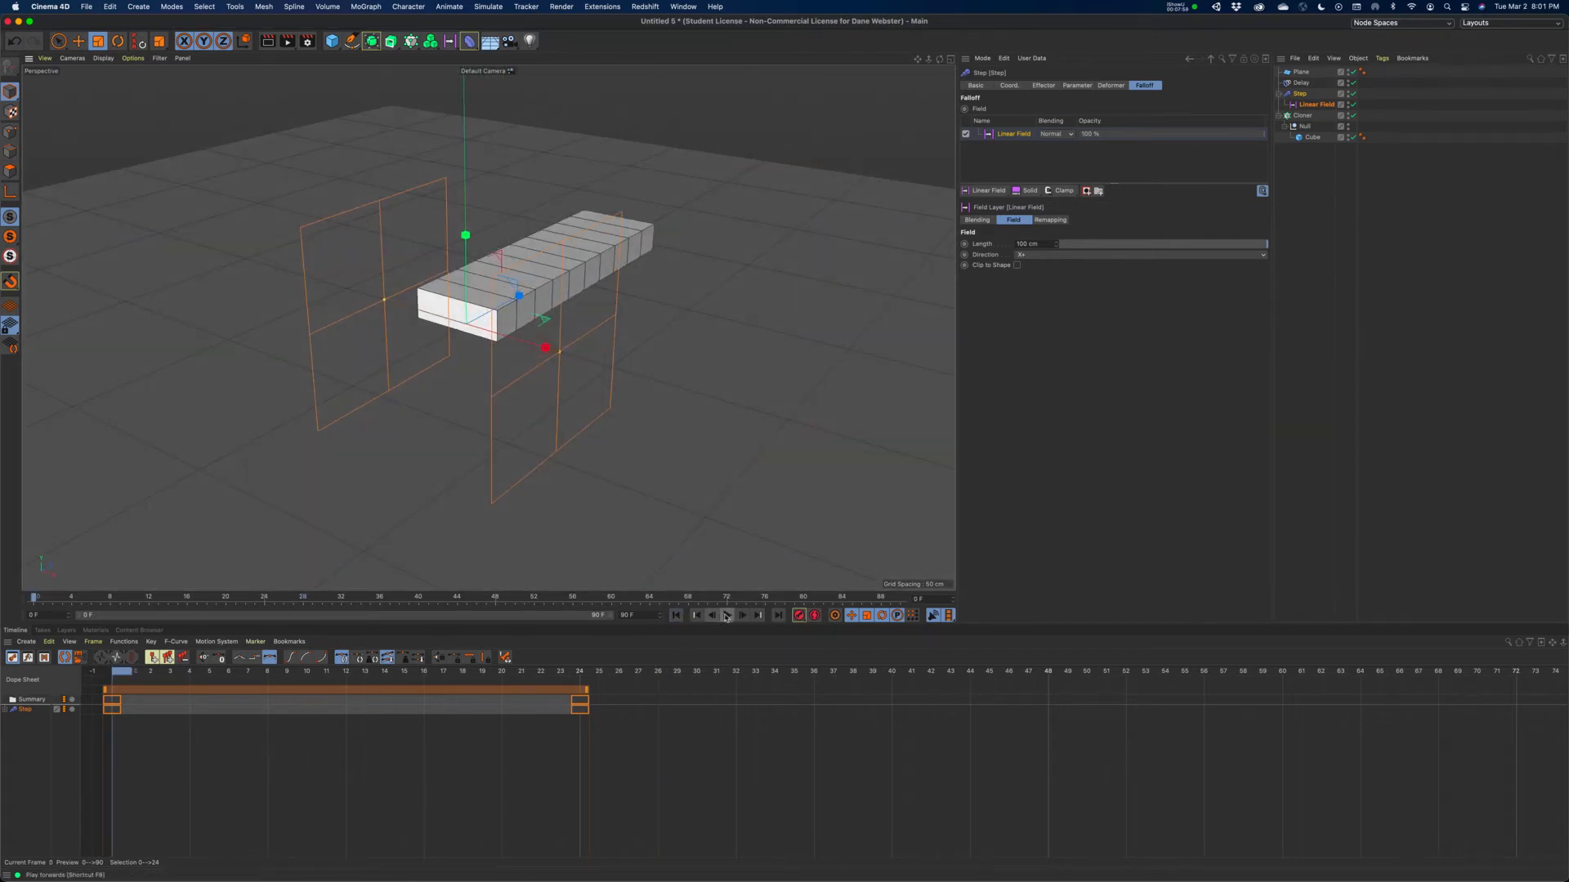
left_click(726, 616)
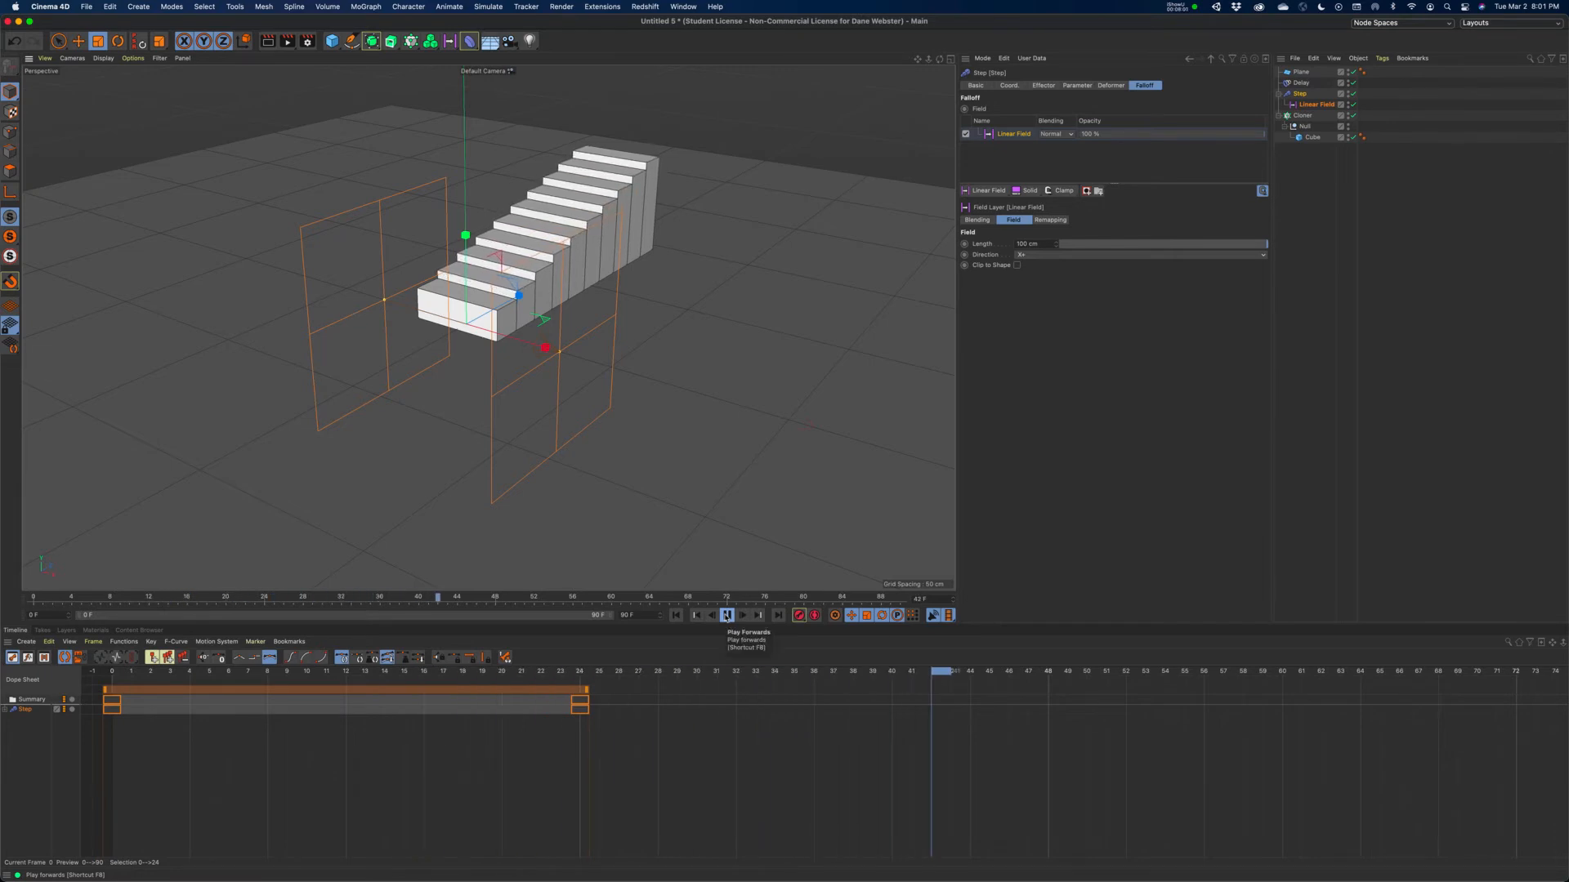
left_click(725, 618)
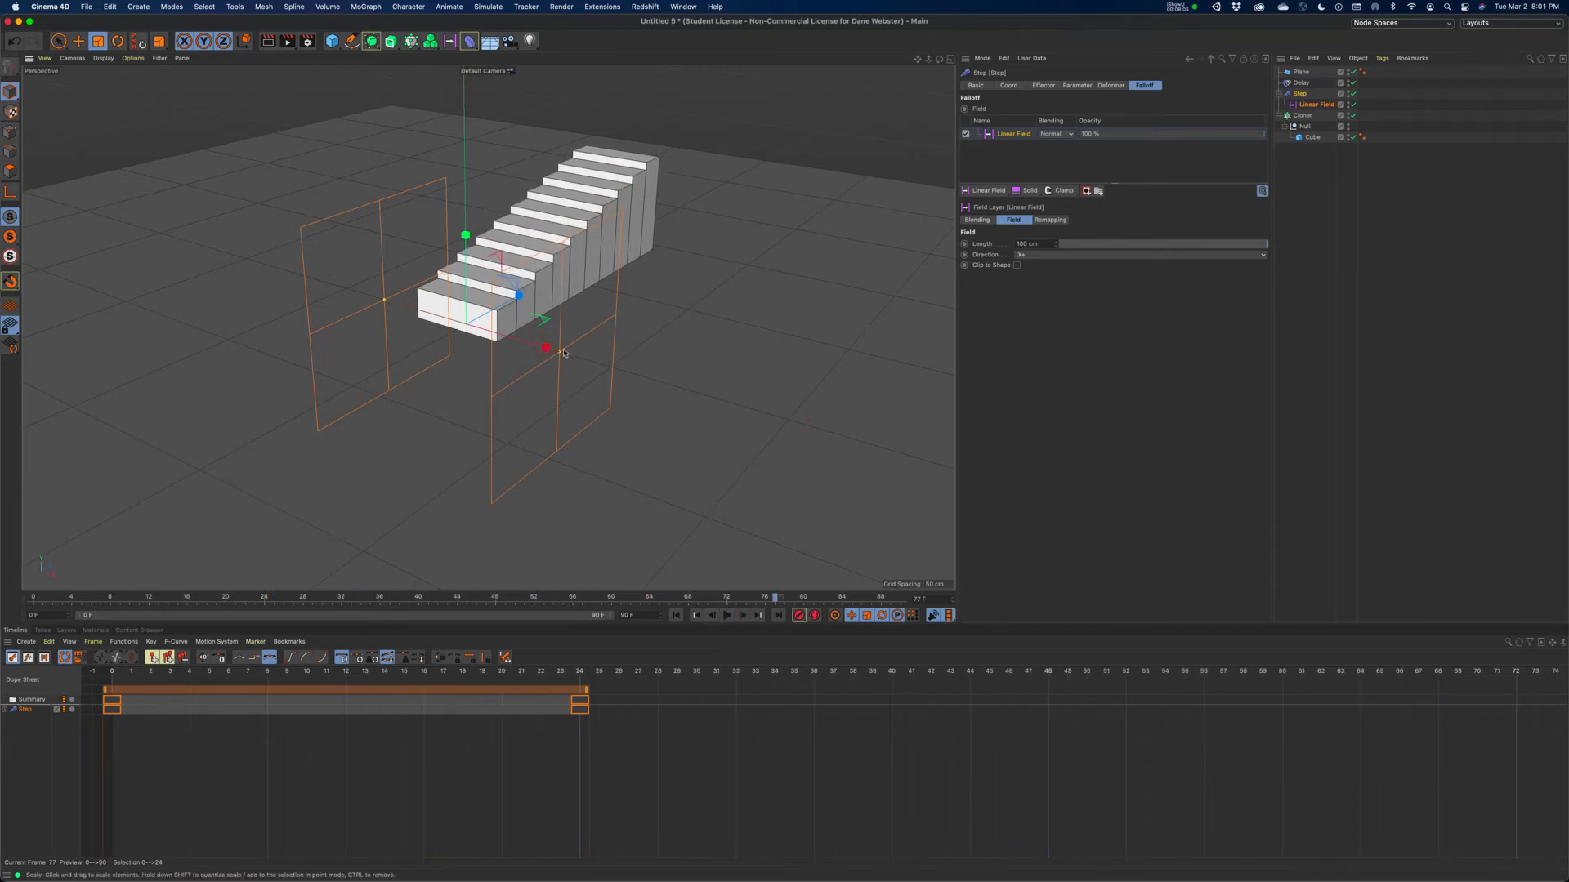
Set the Linear Field's direction to Z- so it runs along the length of the staircase
middle_click_drag(549, 353, 549, 348, "alt")
middle_click_drag(291, 80, 294, 81, "alt")
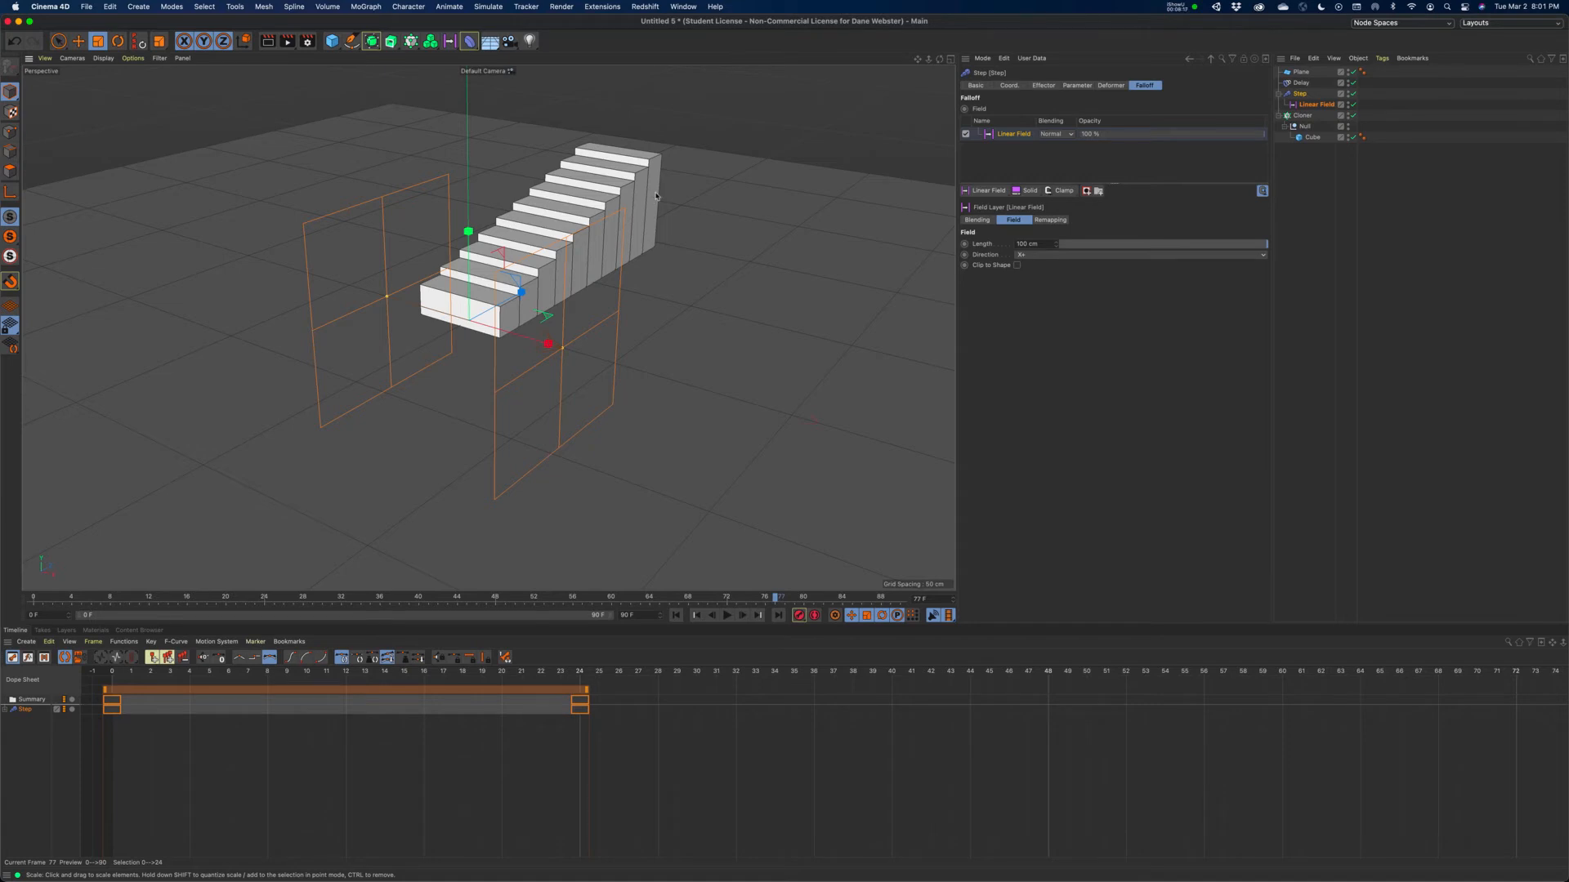
left_click_drag(722, 314, 684, 348, "alt")
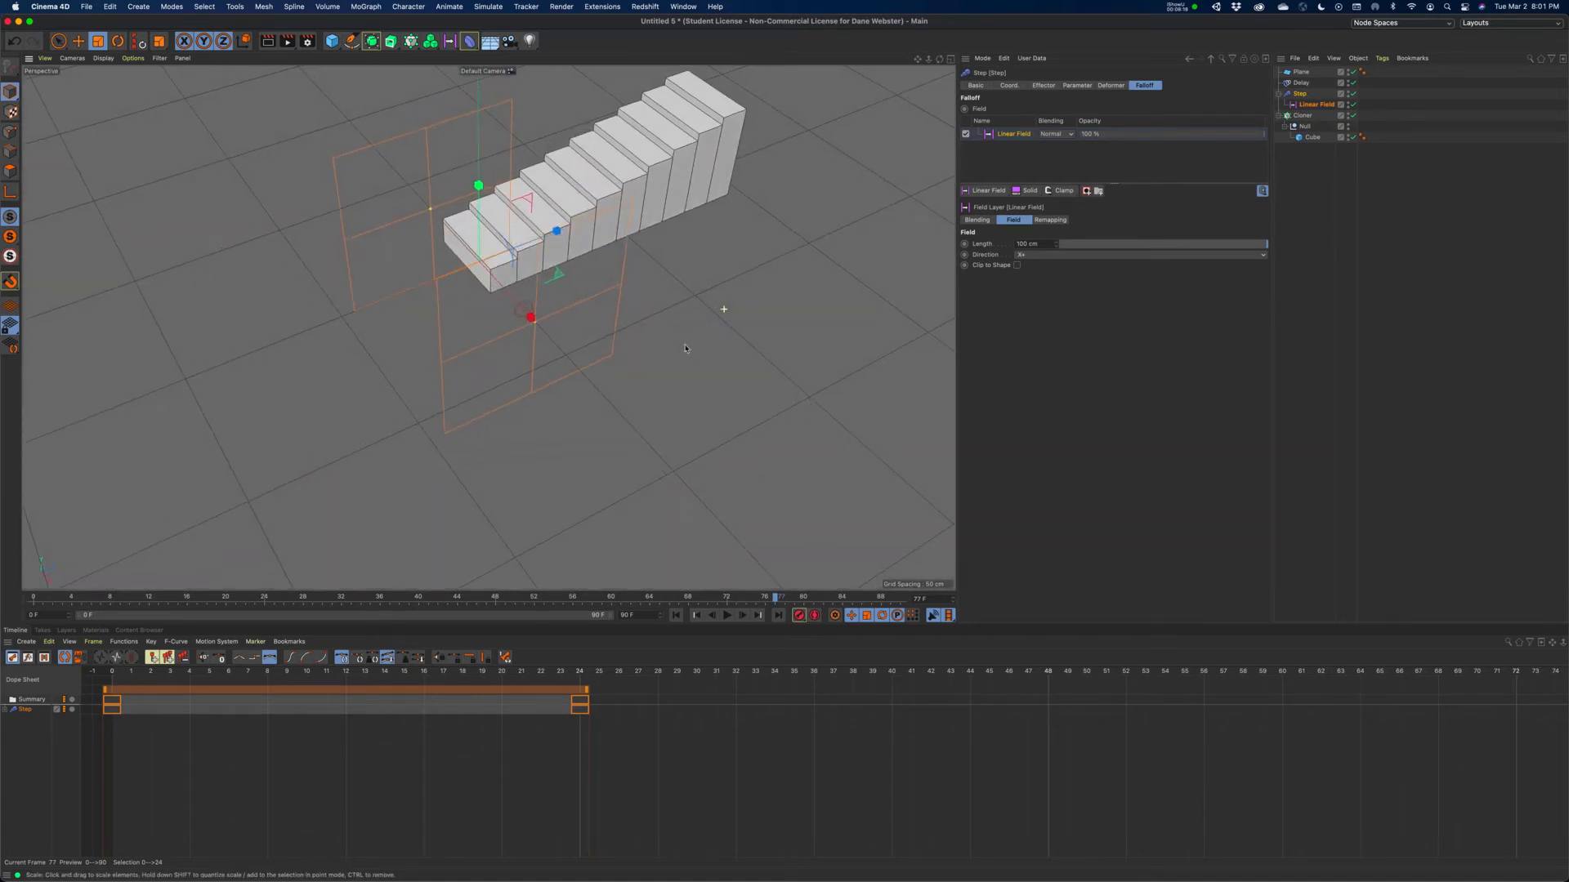
left_click(1041, 260)
left_click(1046, 255)
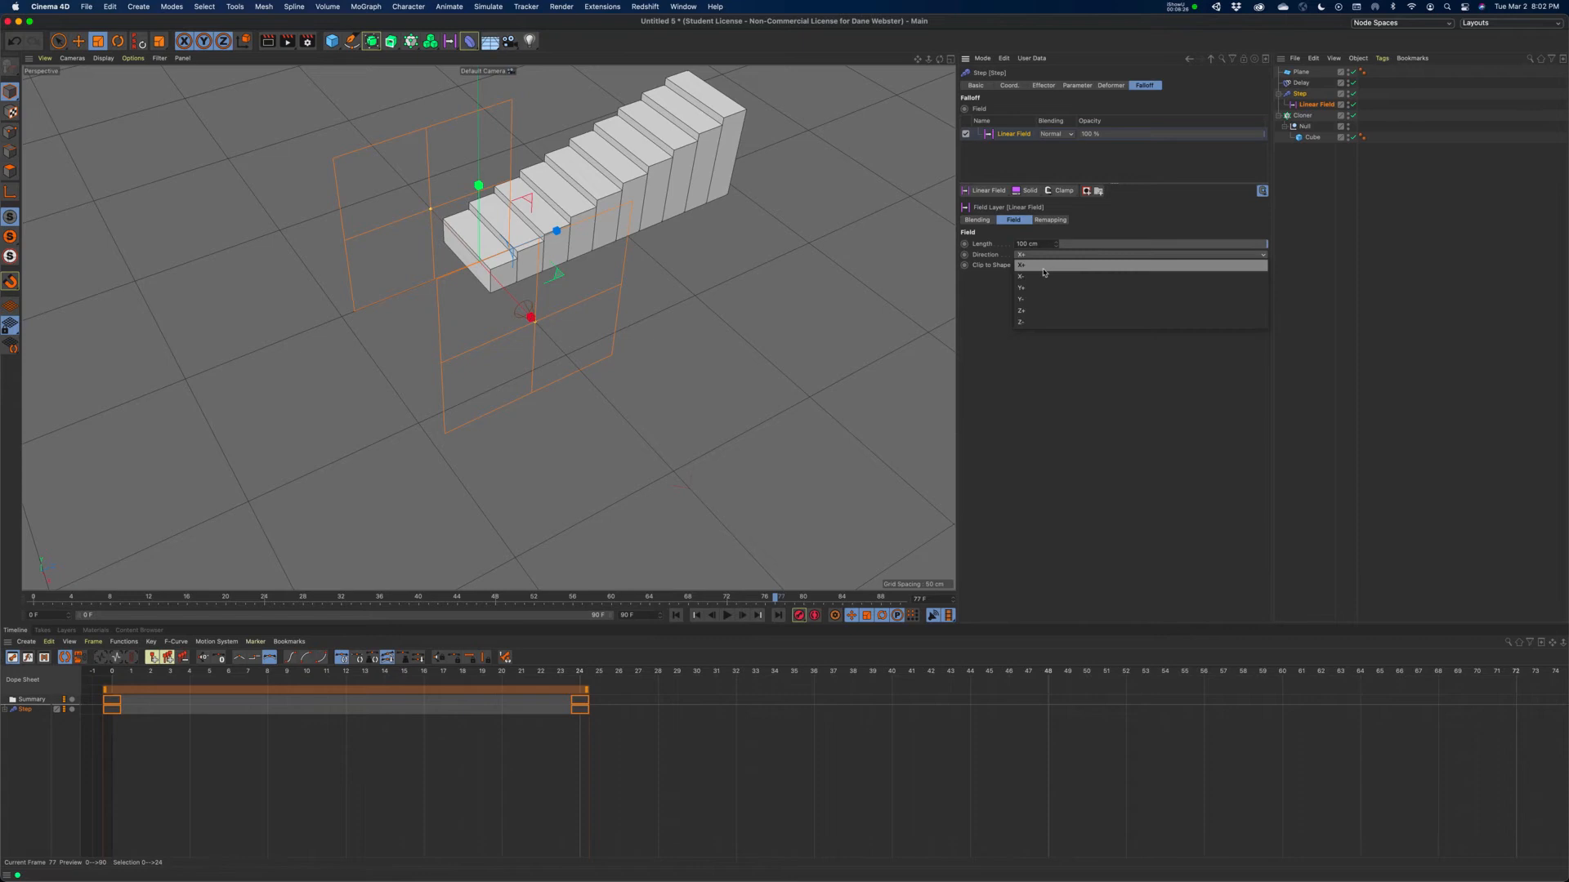
left_click(1041, 322)
left_click_drag(523, 262, 549, 260, "alt")
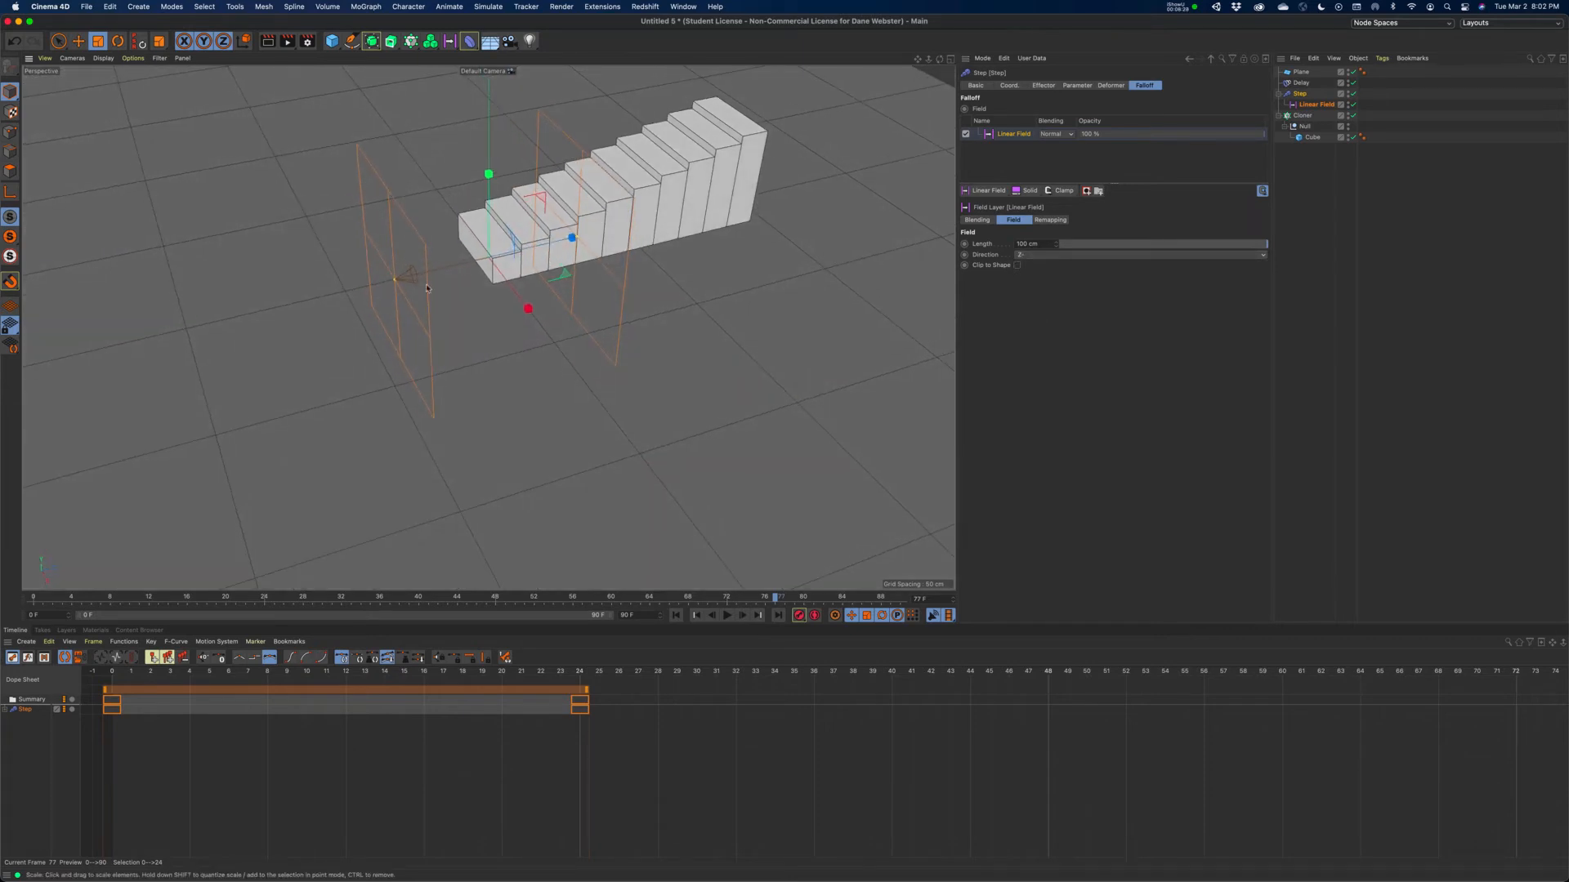
Move the Linear Field about 150 cm along Z out in front of the first step and play the animation briefly from the start
key("e")
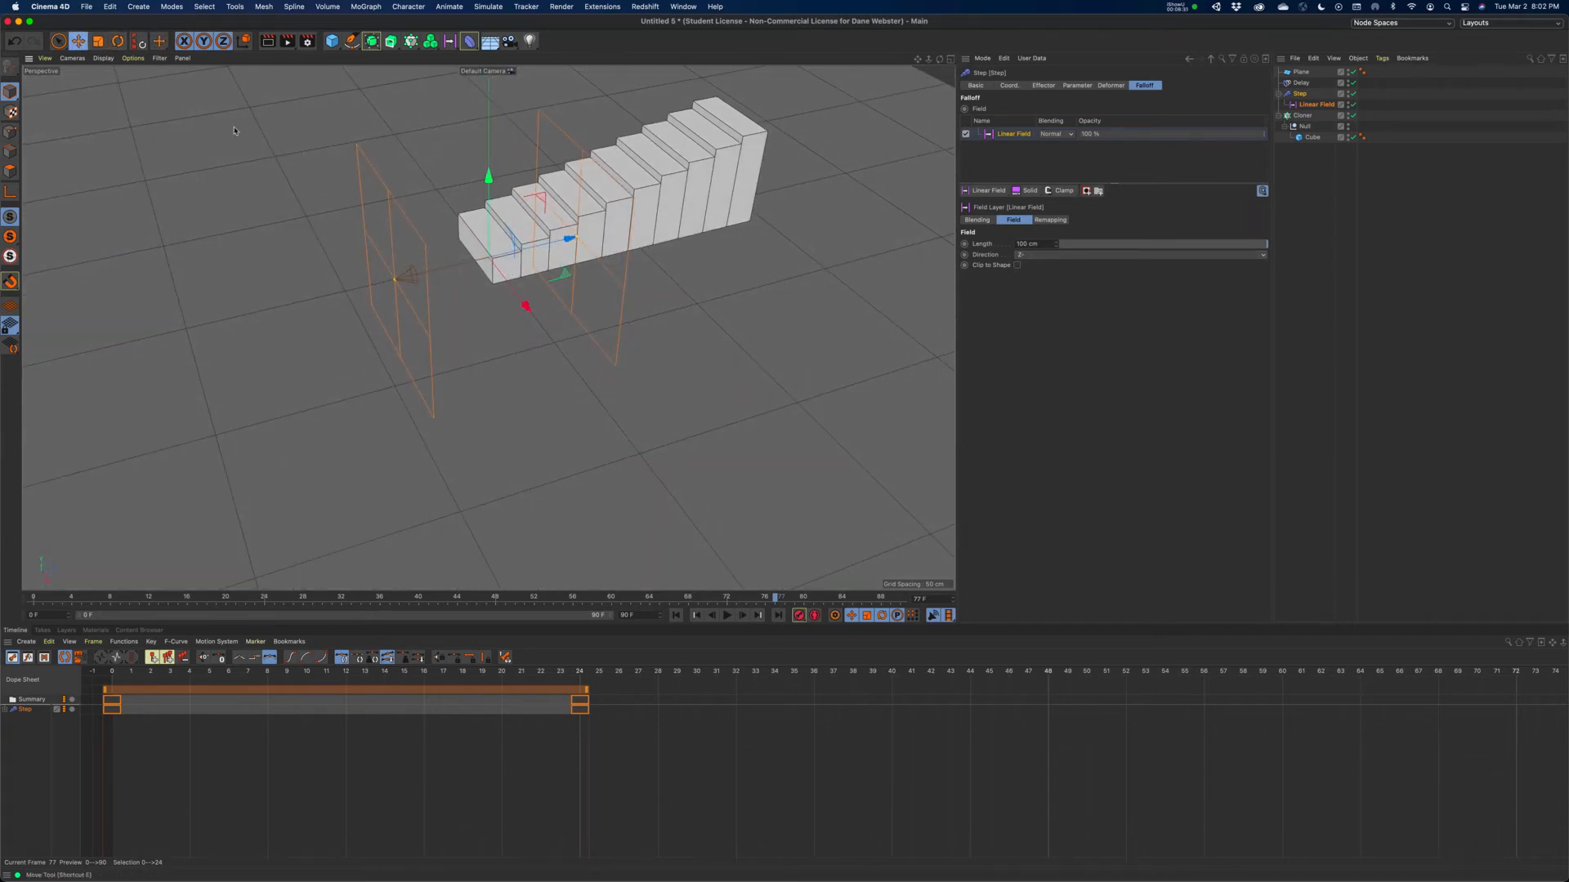
left_click_drag(563, 243, 469, 262)
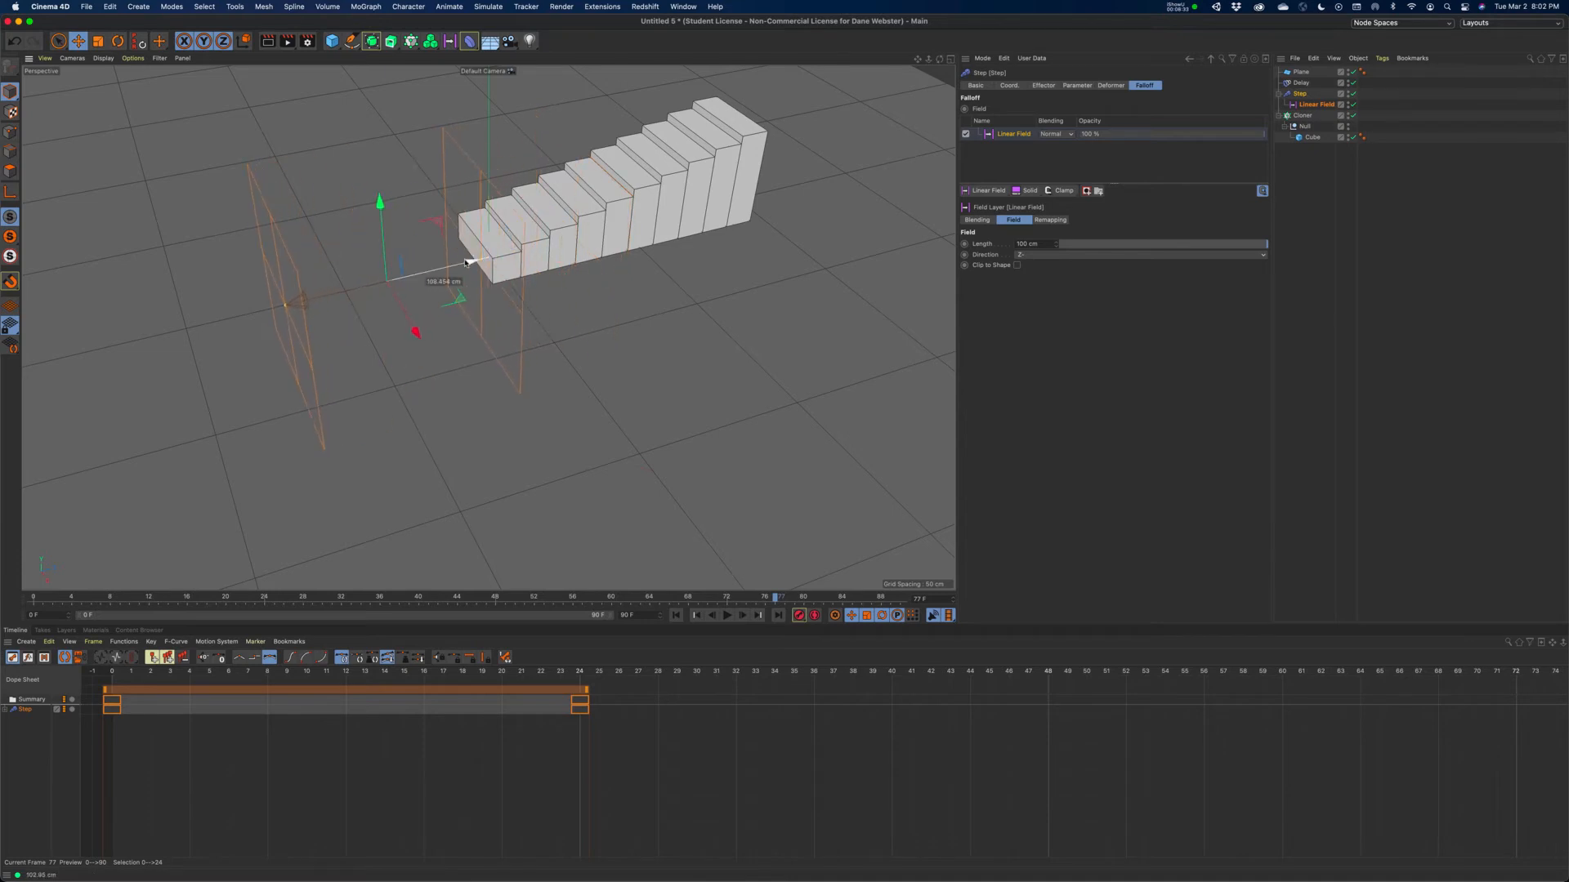
left_click(676, 616)
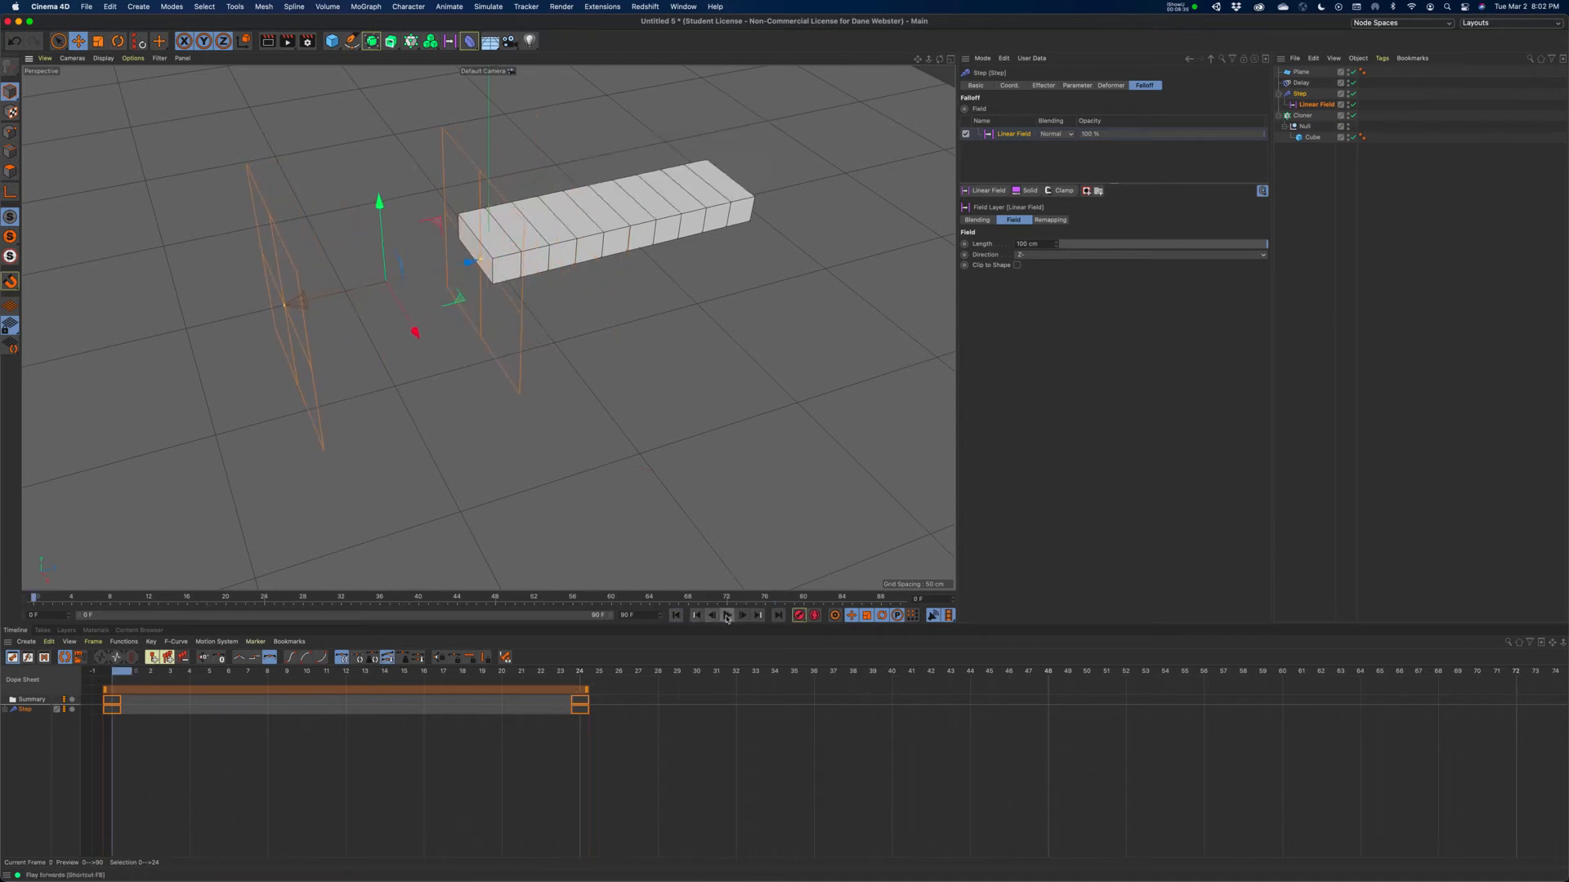
left_click(727, 615)
left_click(727, 616)
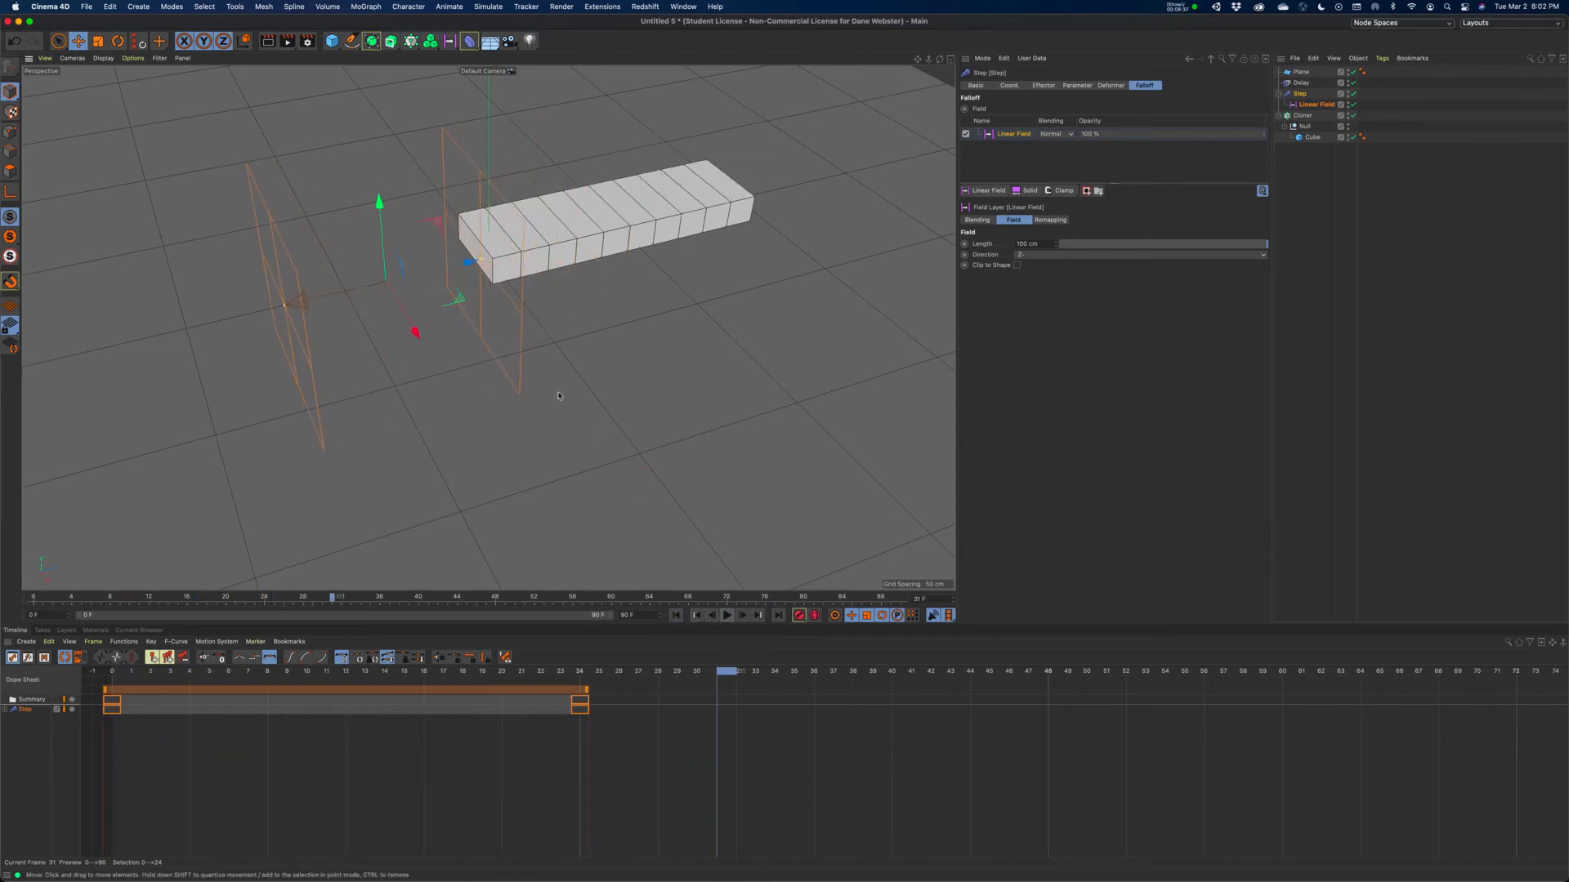
Examine the Linear Field's two planes beside the flat steps, try a shorter field length, and undo the length change
left_click_drag(526, 387, 265, 276, "alt")
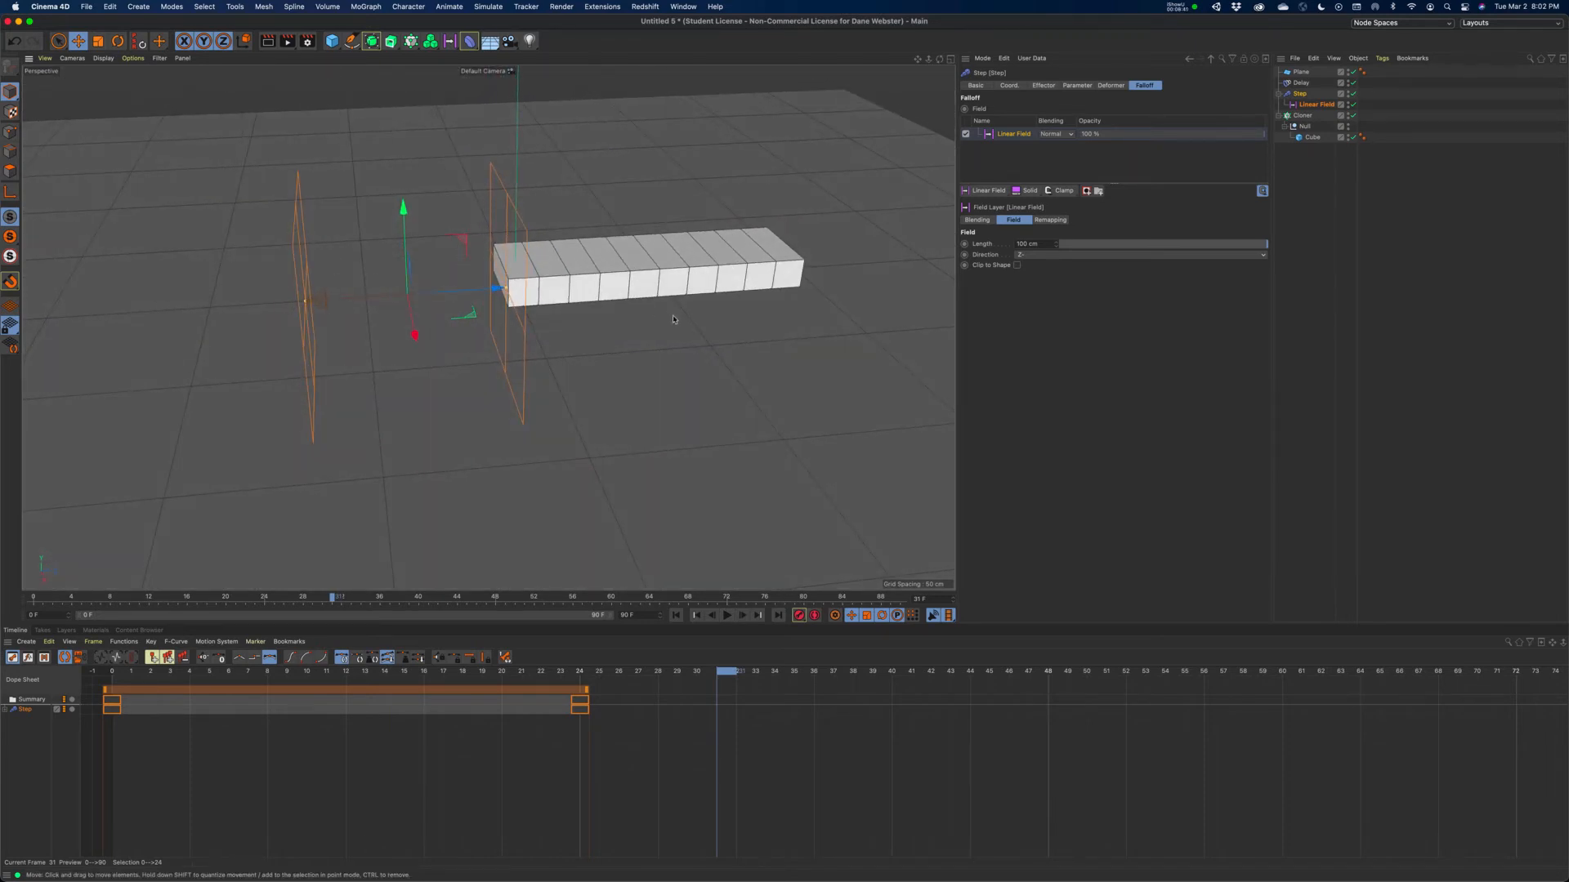
left_click_drag(662, 314, 685, 314, "alt")
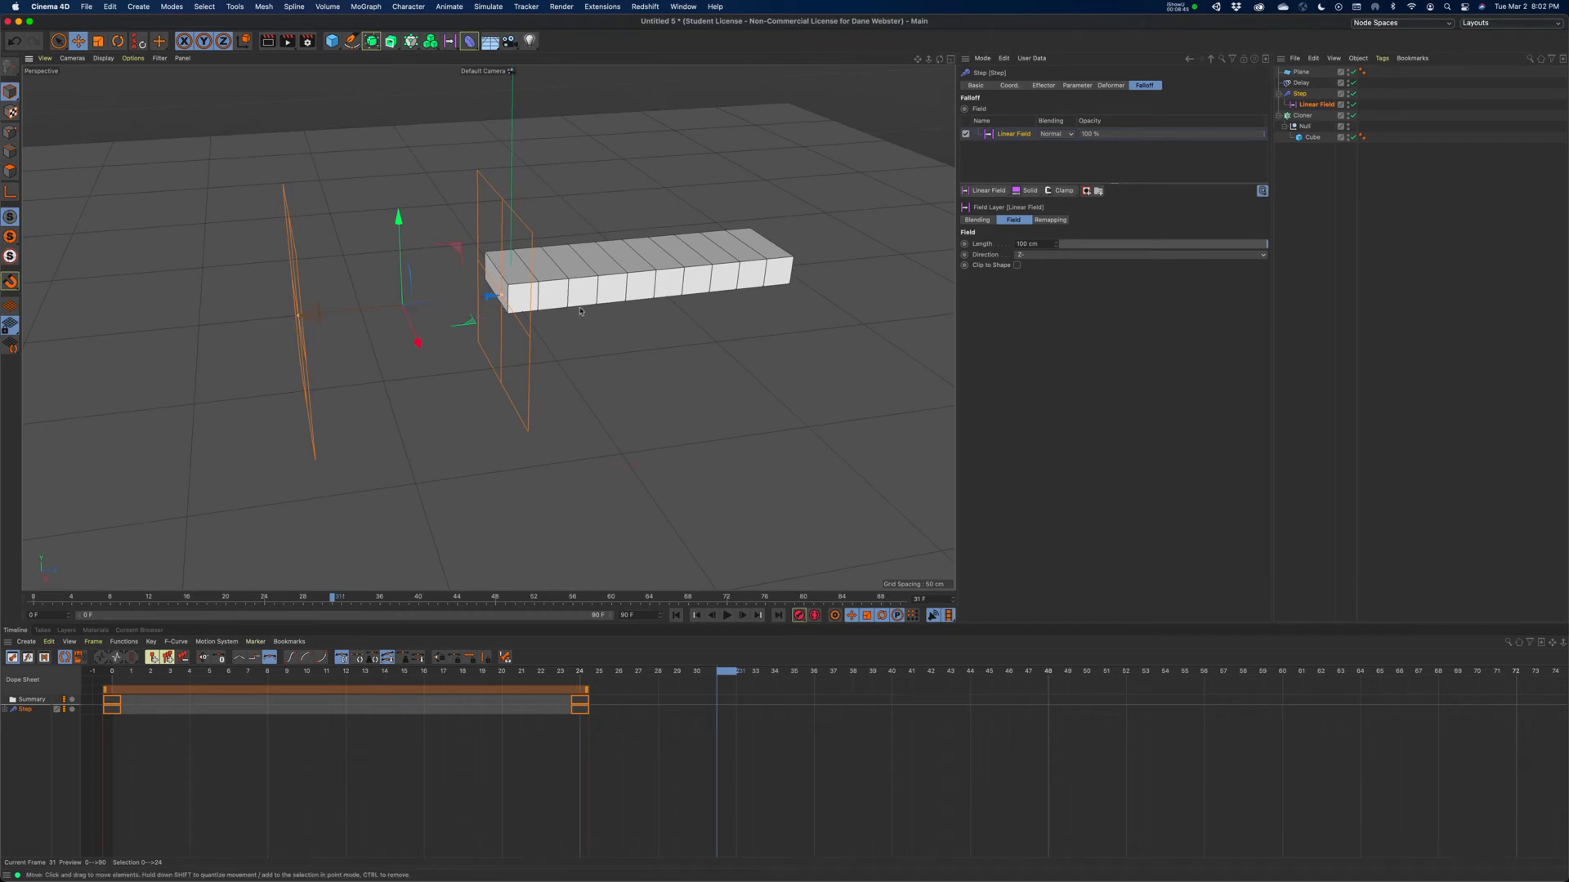
left_click_drag(580, 310, 515, 290, "alt")
left_click_drag(622, 335, 650, 350, "alt")
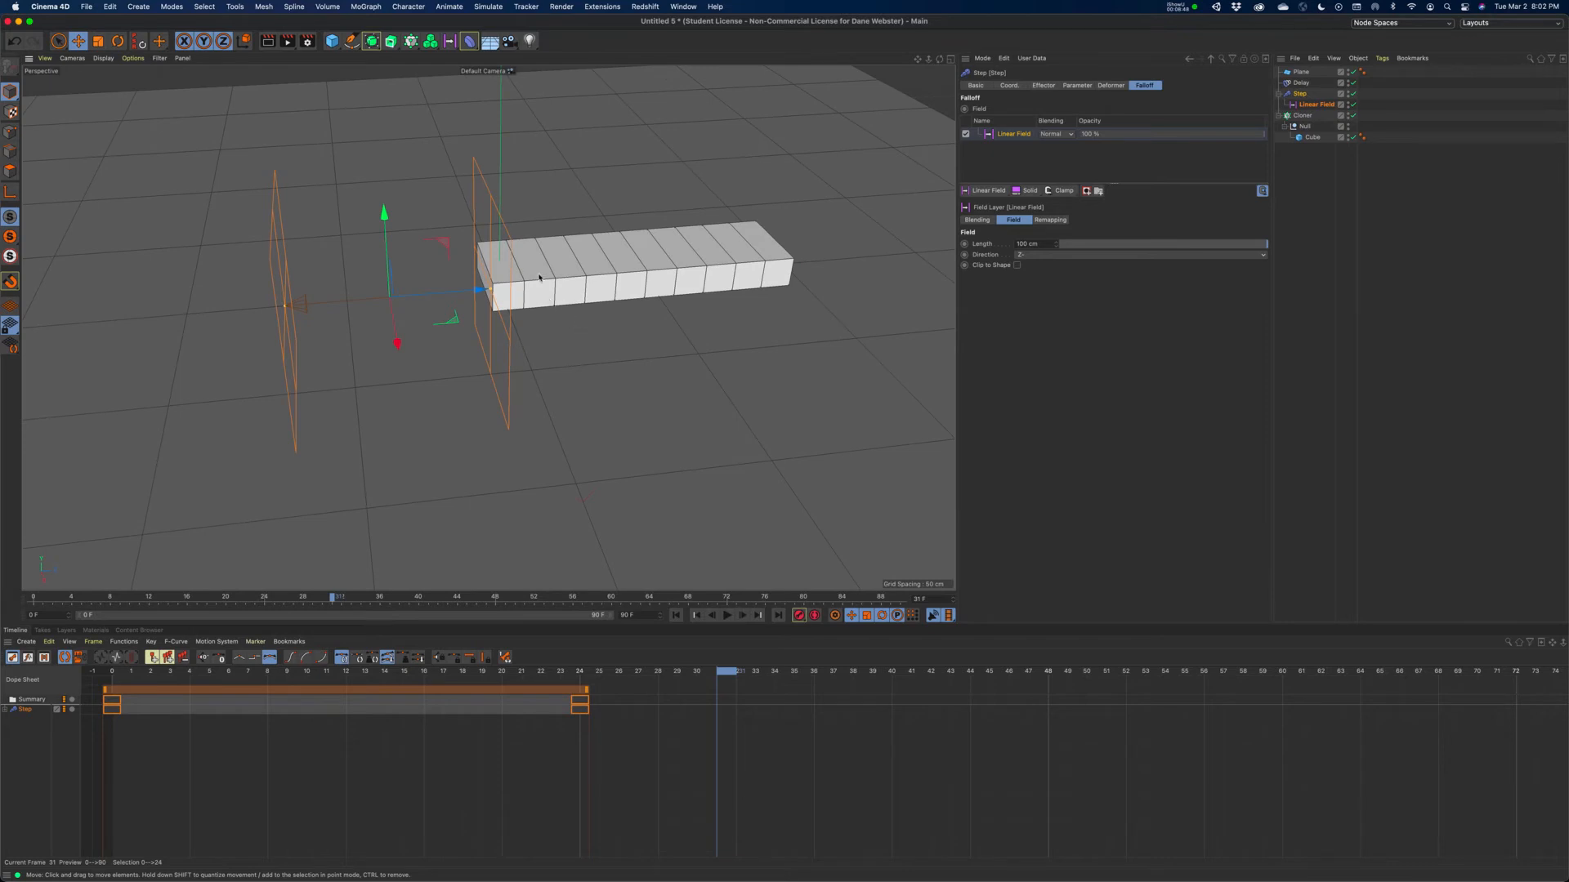
left_click_drag(570, 288, 495, 295, "alt")
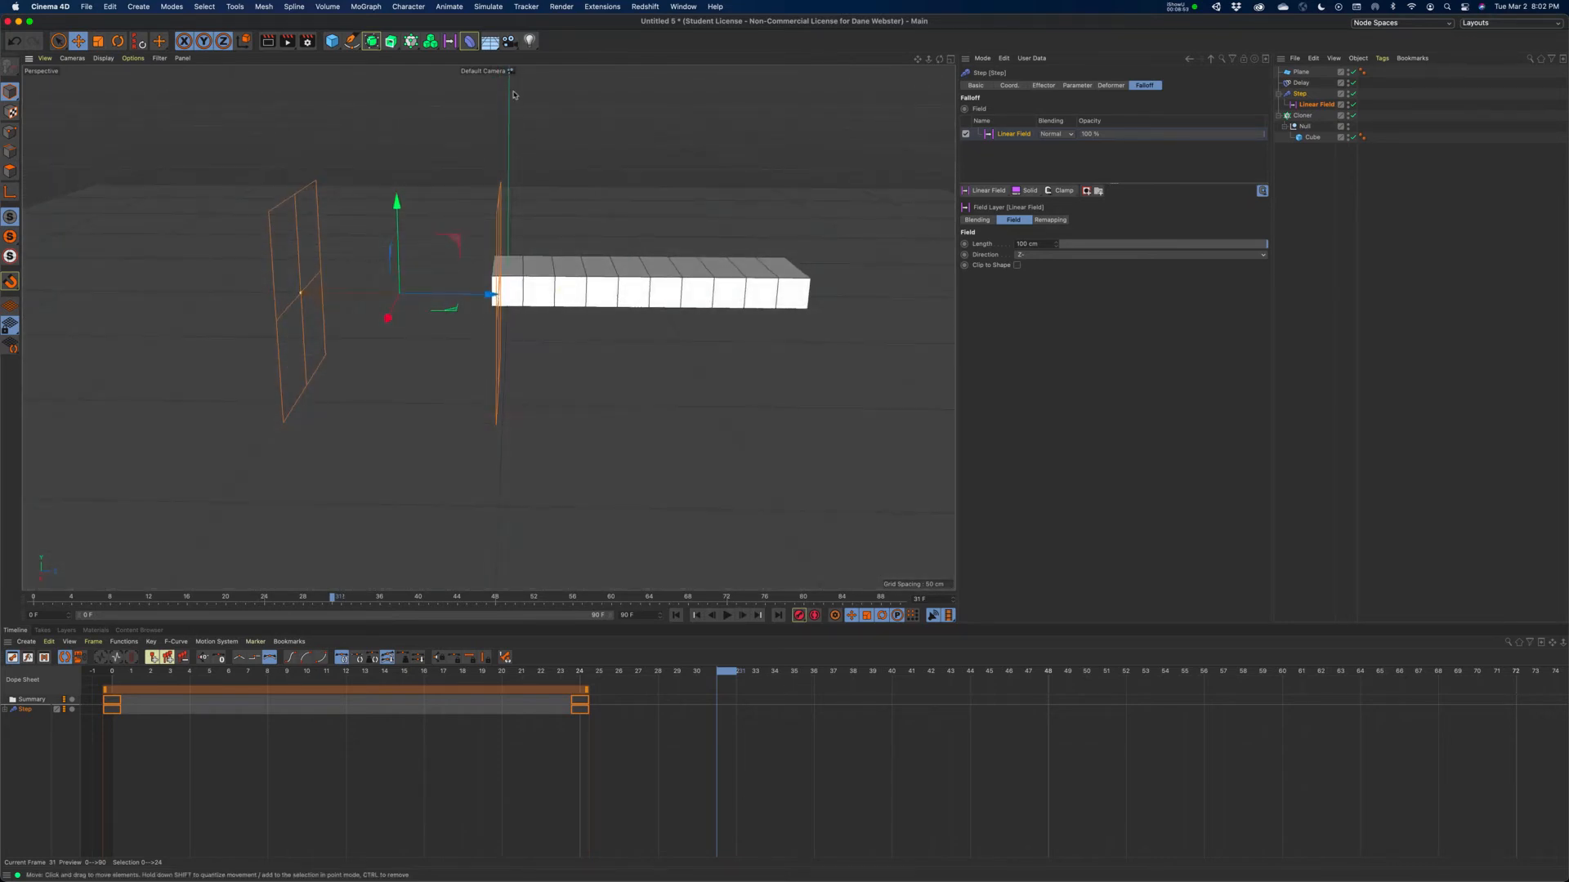
left_click_drag(339, 244, 340, 255, "alt")
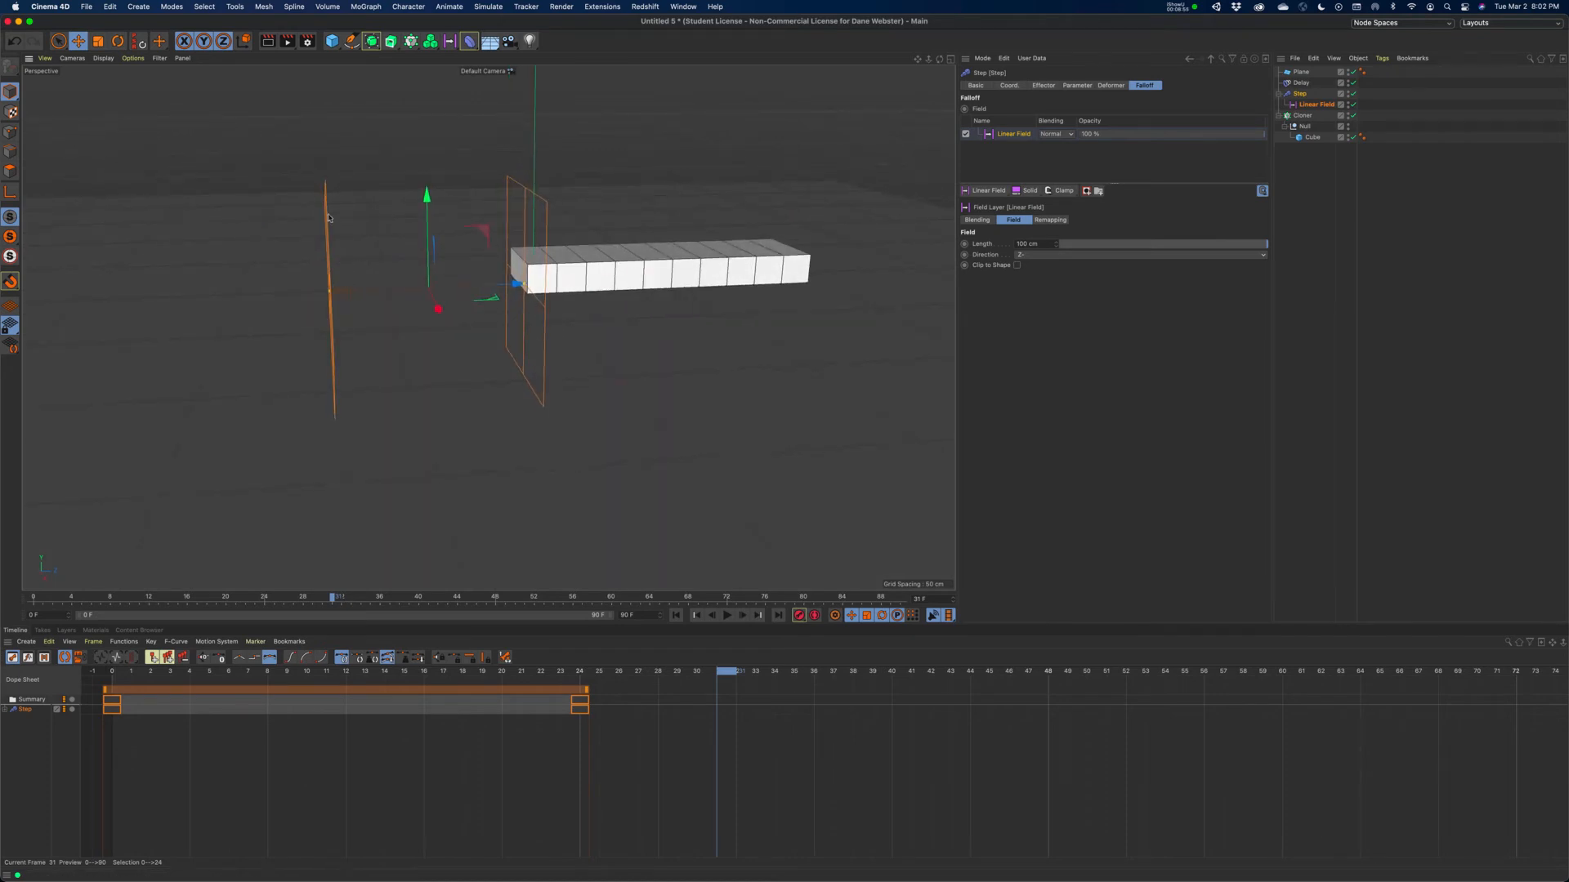
left_click_drag(503, 242, 478, 319, "alt")
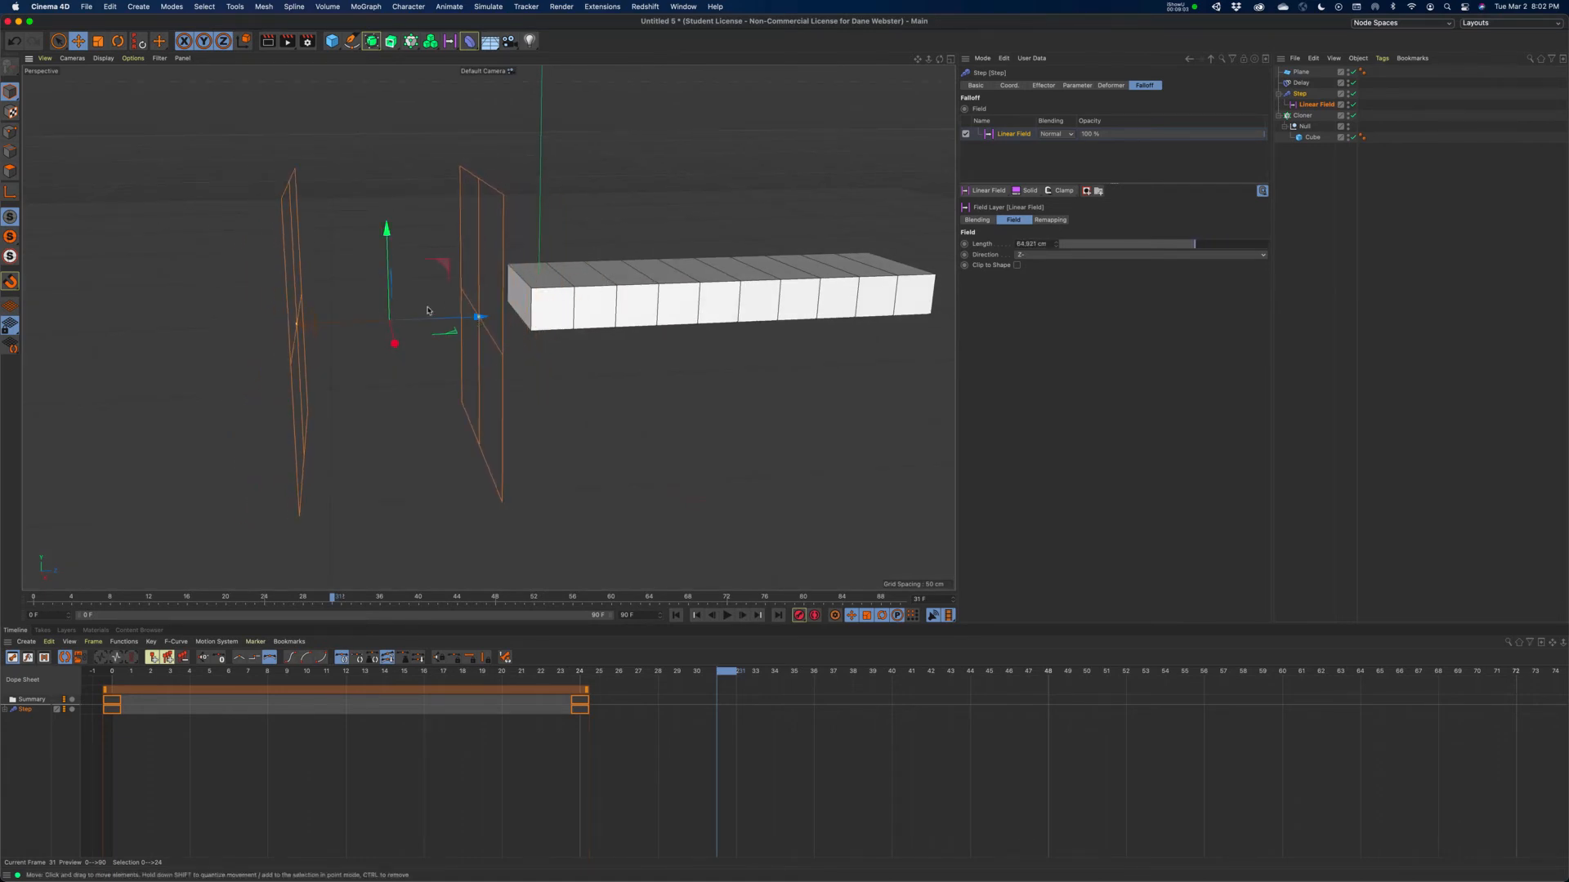
key("super+z")
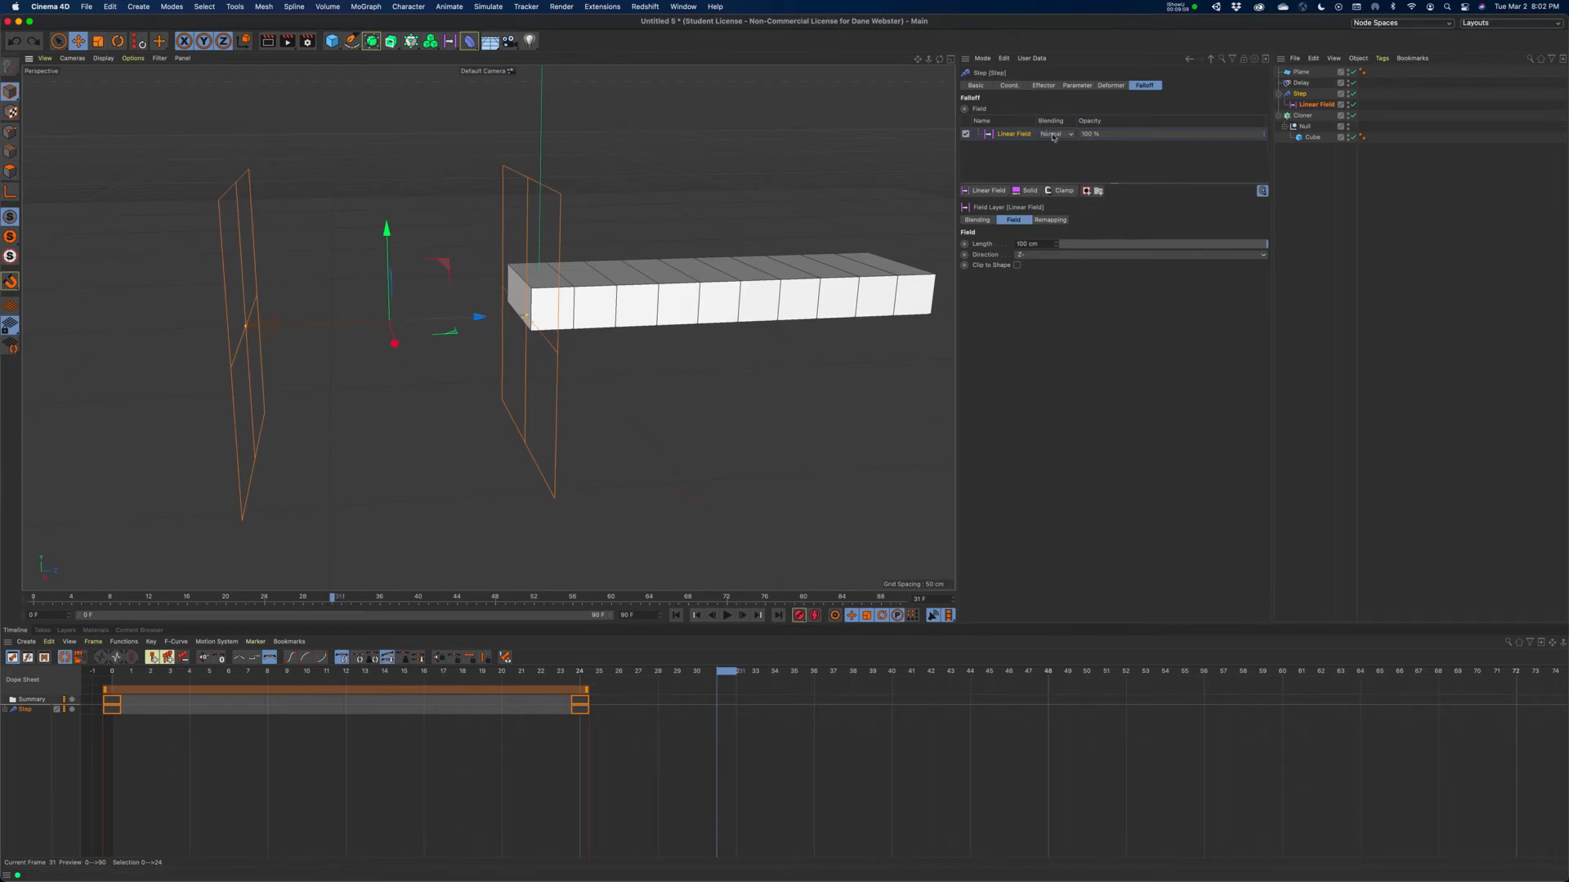
Start the animation playback and slide the Linear Field along Z through the steps while it runs
left_click(728, 619)
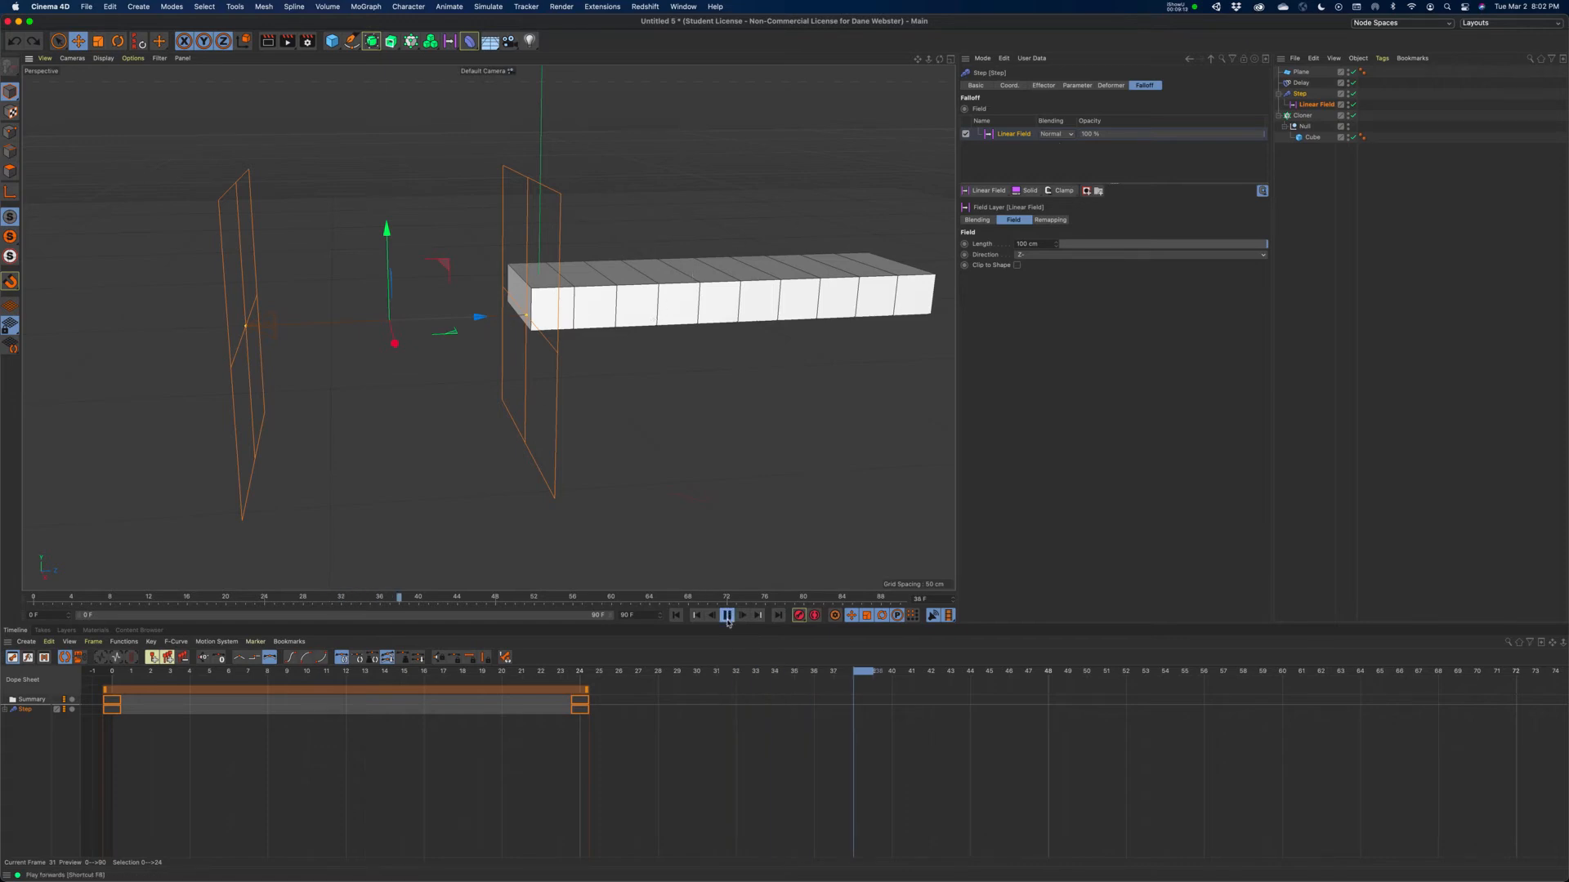
left_click_drag(523, 304, 668, 276)
left_click_drag(805, 225, 833, 249, "alt")
scroll(832, 250, "down", 3)
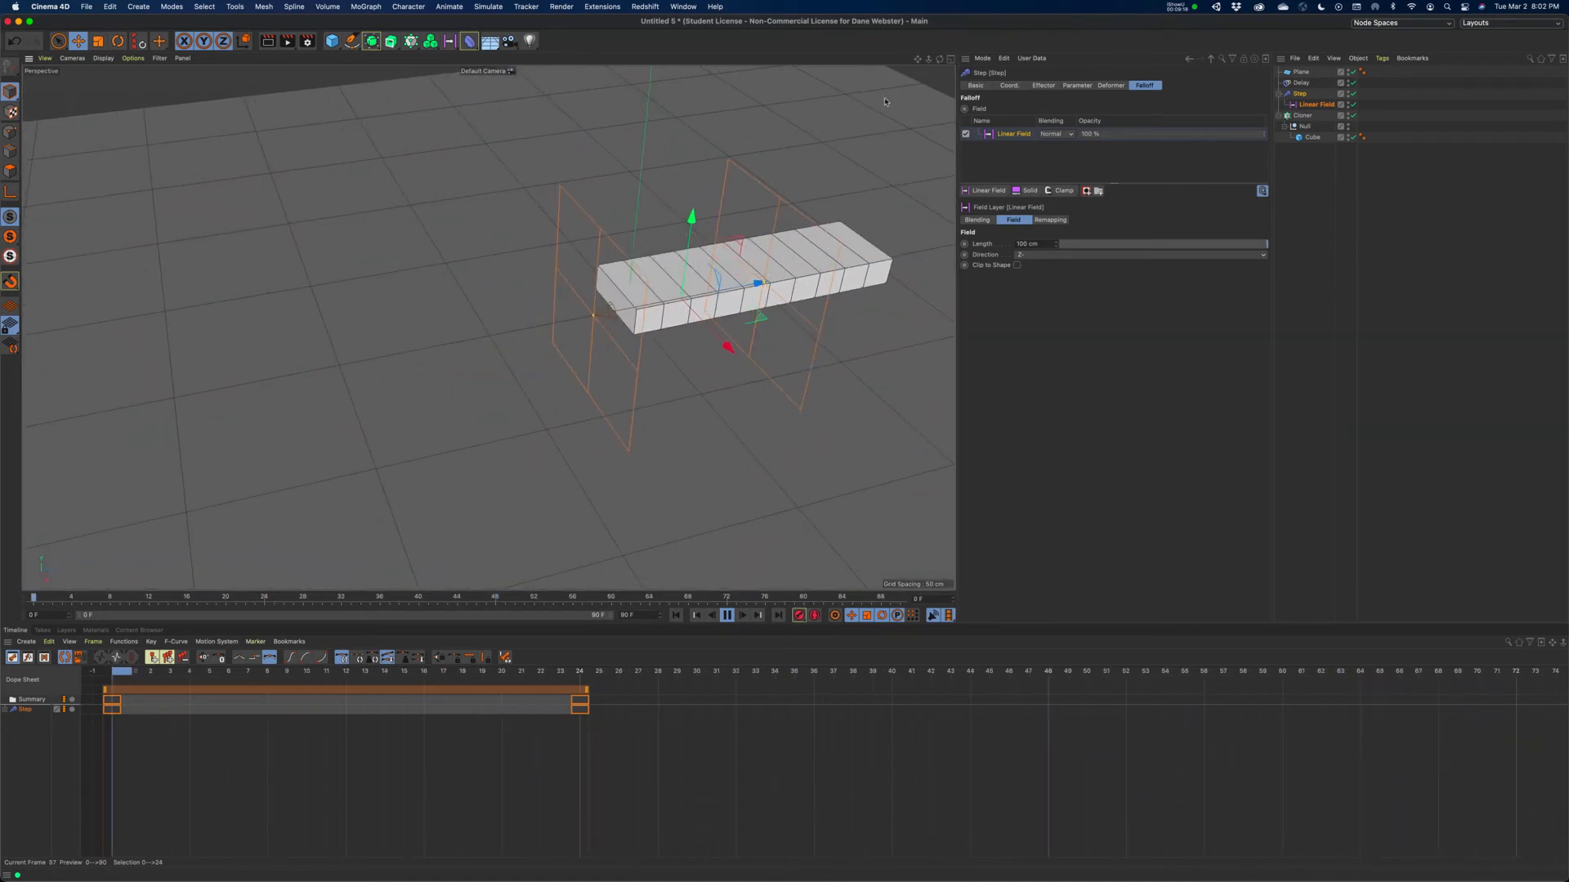
middle_click_drag(939, 164, 848, 188, "alt")
left_click_drag(848, 188, 850, 151, "alt")
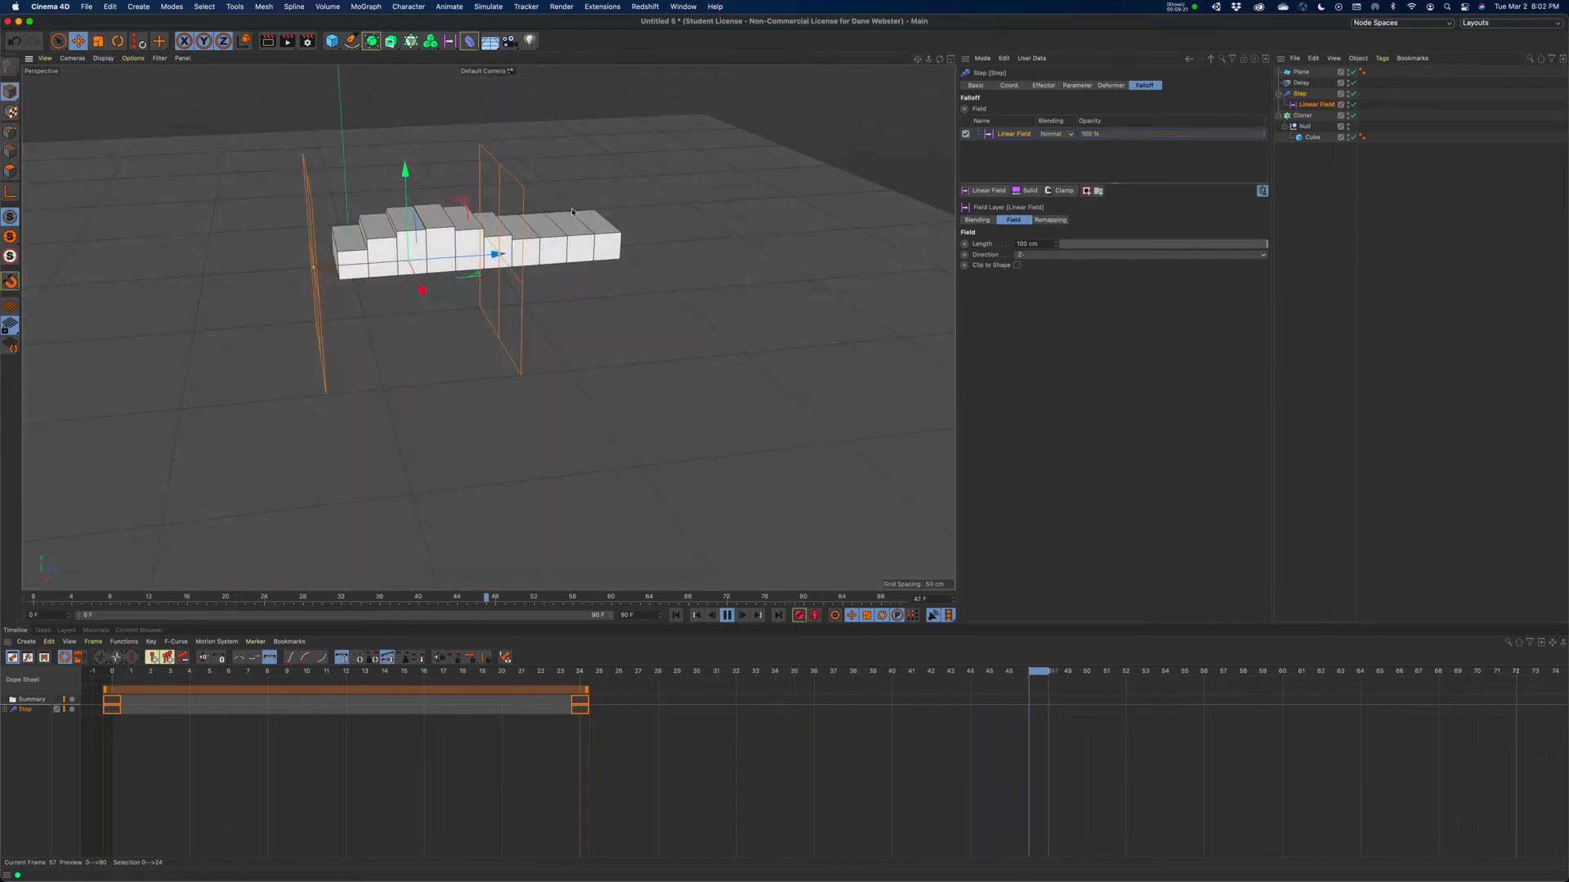
left_click_drag(417, 250, 575, 169)
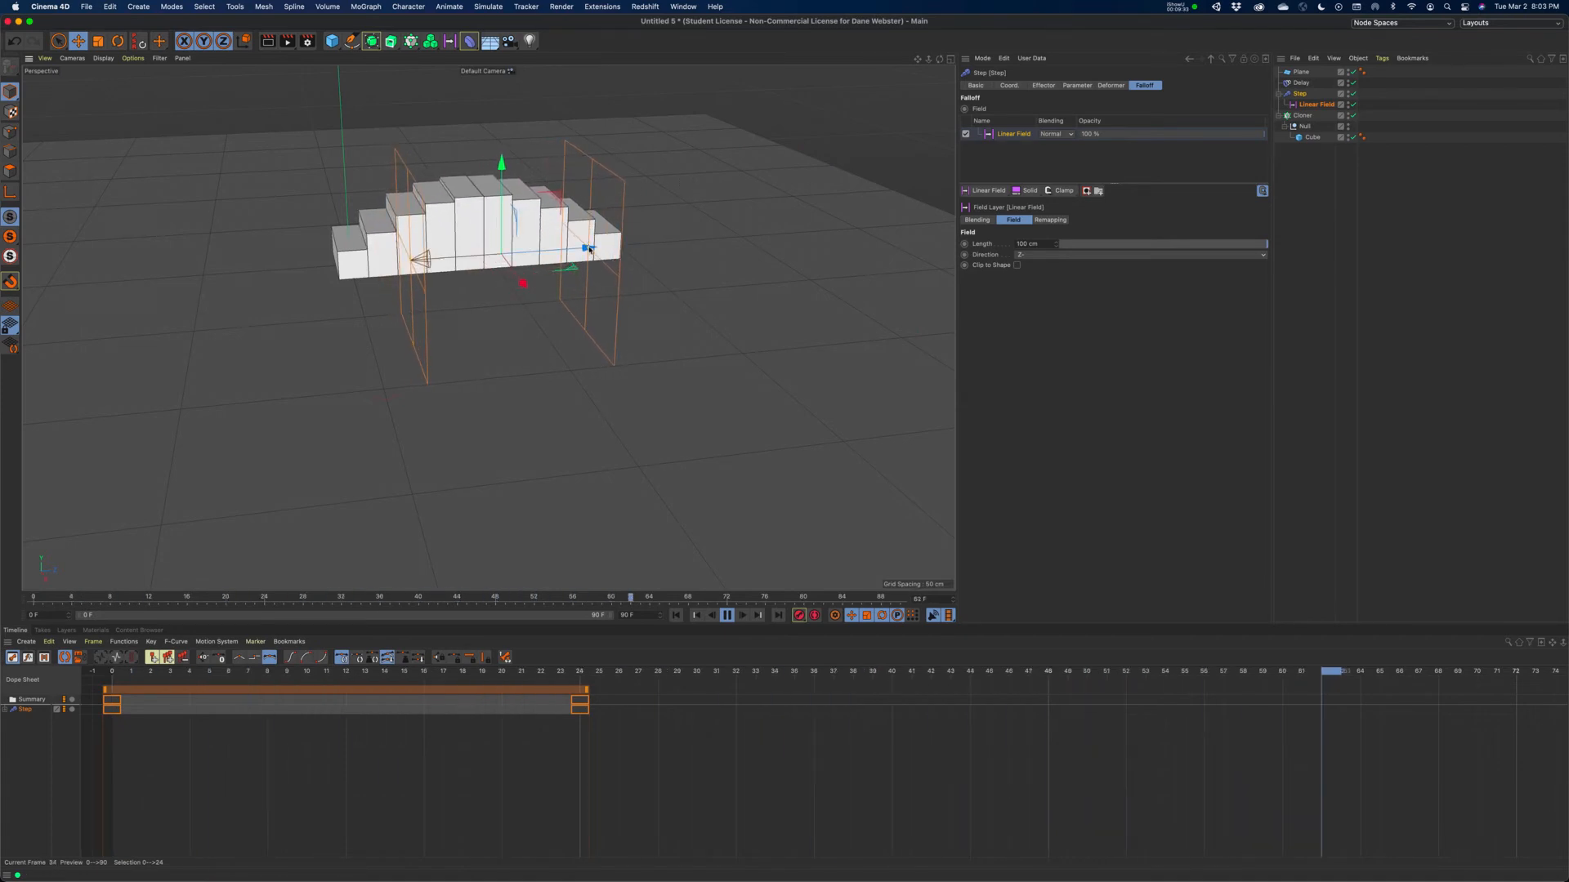
Slide the Linear Field back along Z in front of the first step, with a length of about 34 cm, and stop playback at frame 0
left_click_drag(588, 248, 435, 223)
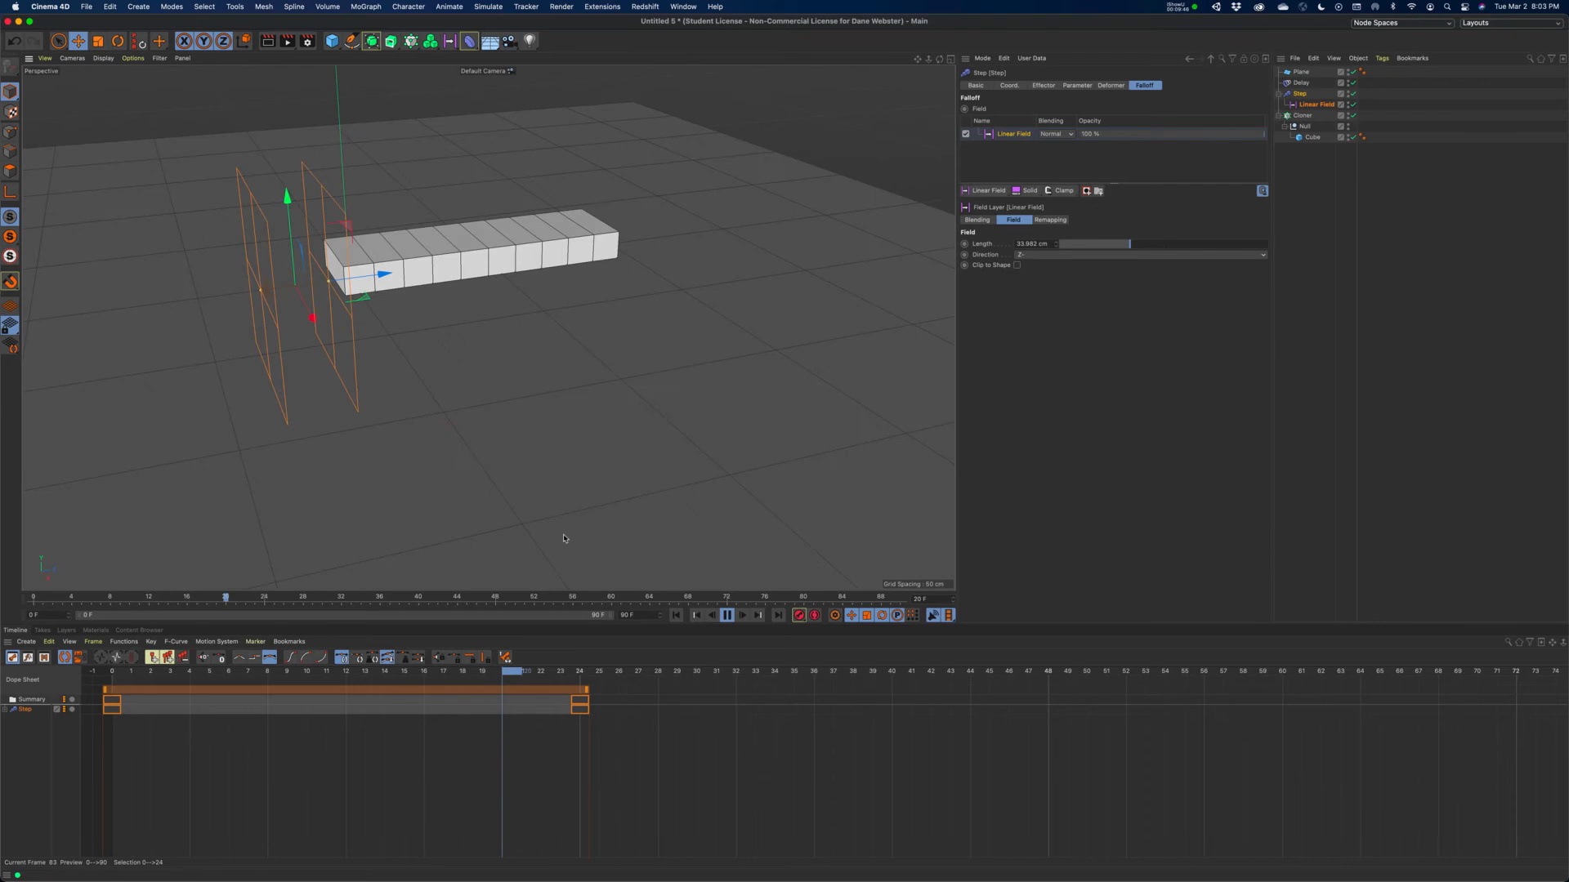
left_click(727, 615)
left_click(33, 597)
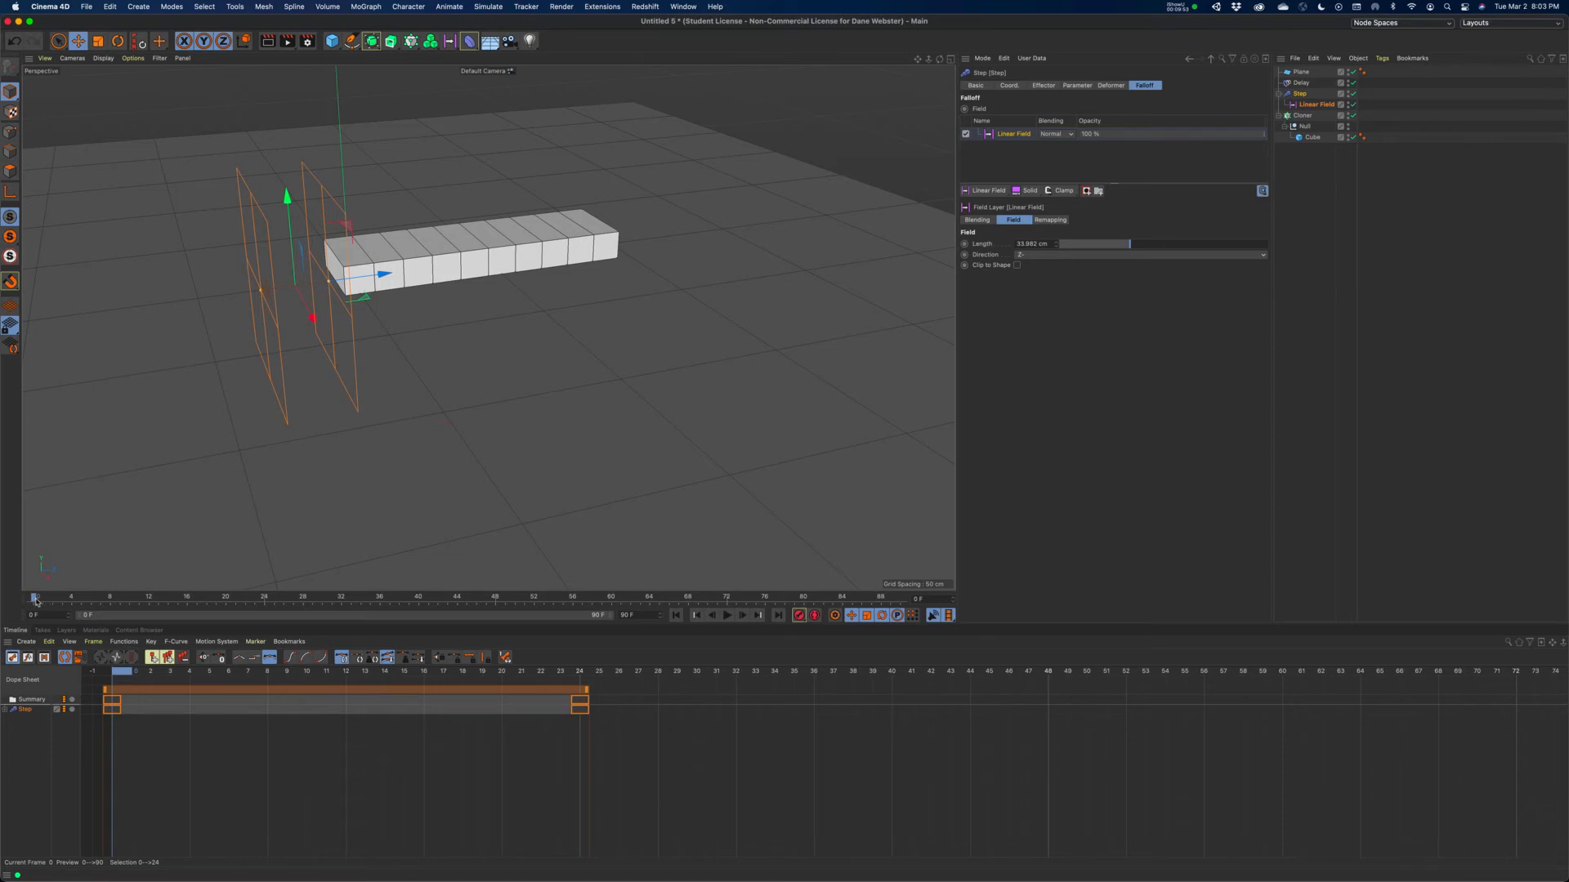
Keyframe the Linear Field's Z position at frame 30 with the field in front of the first step
left_click_drag(36, 602, 325, 601)
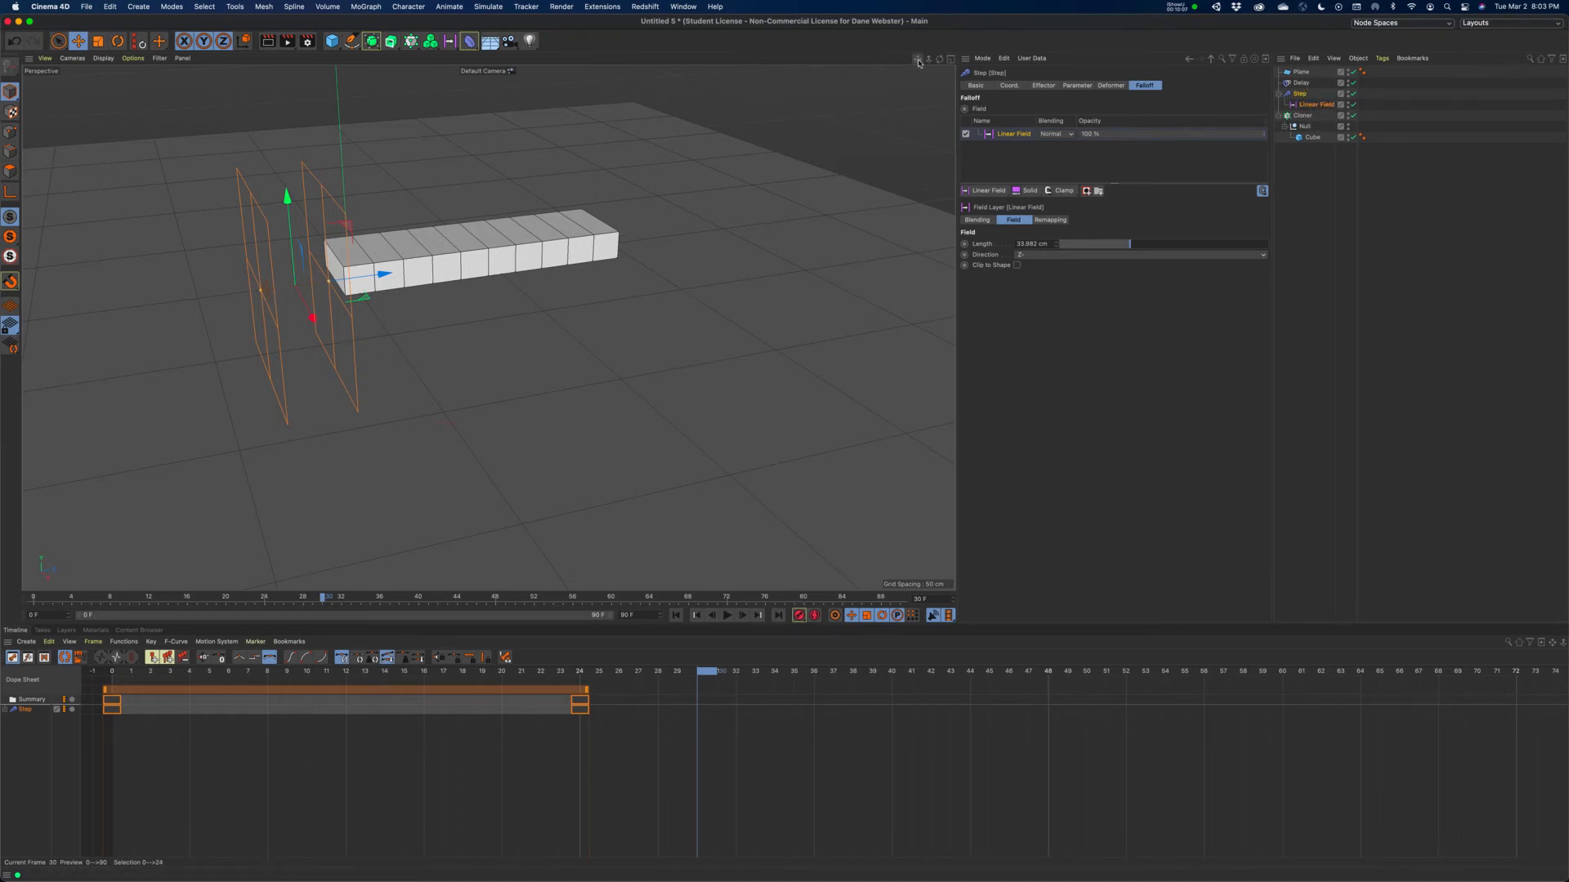
left_click_drag(918, 60, 947, 129)
left_click_drag(351, 287, 344, 270, "alt")
right_click_drag(373, 266, 446, 273, "alt")
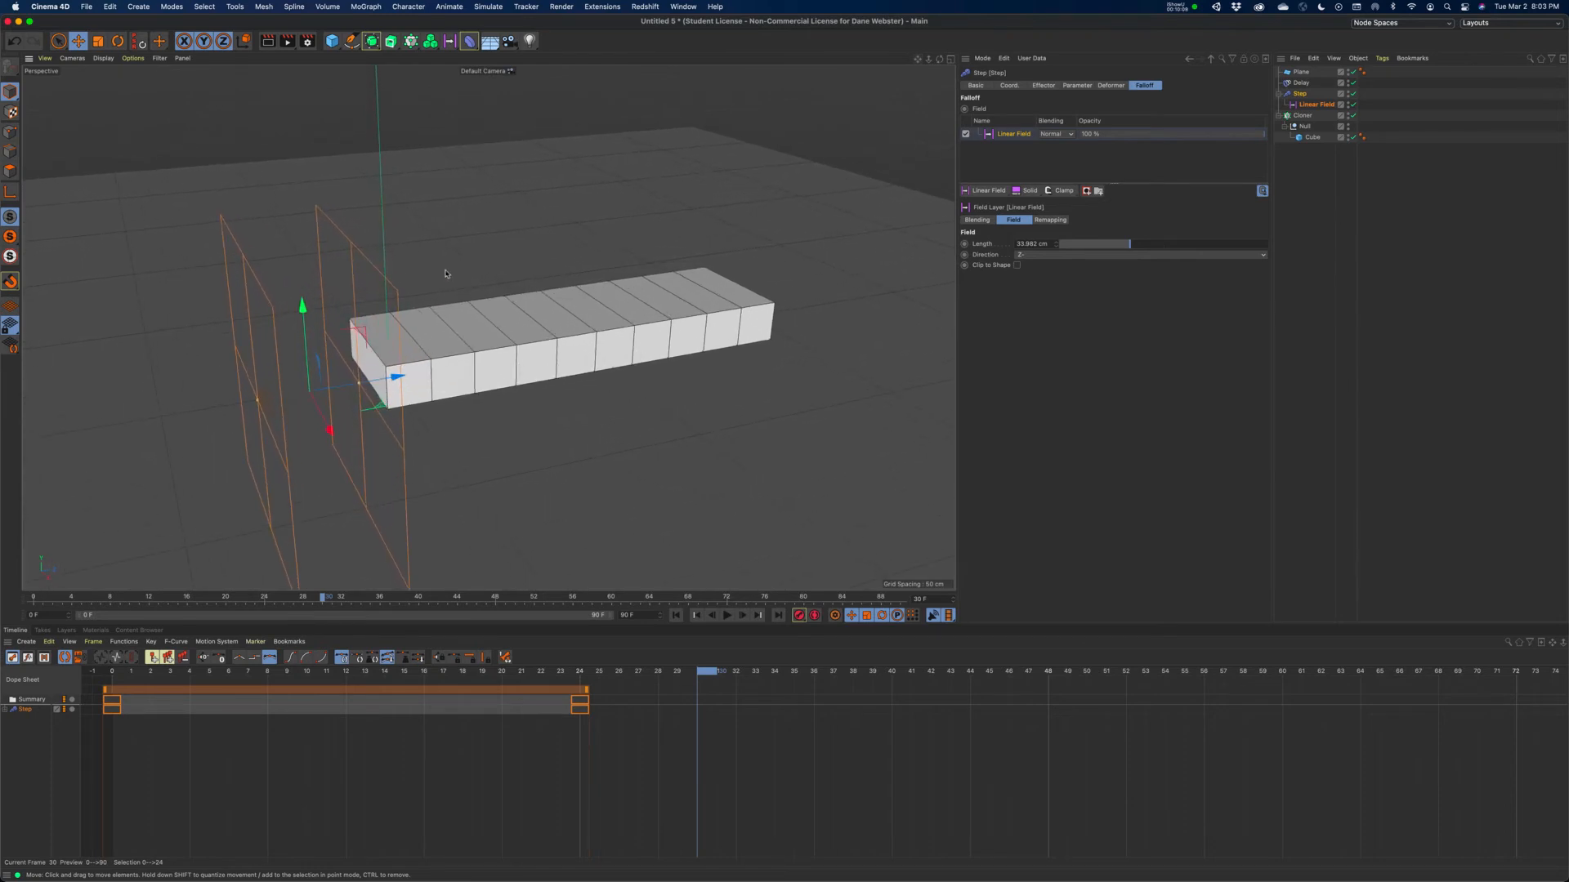
left_click_drag(446, 274, 435, 255, "alt")
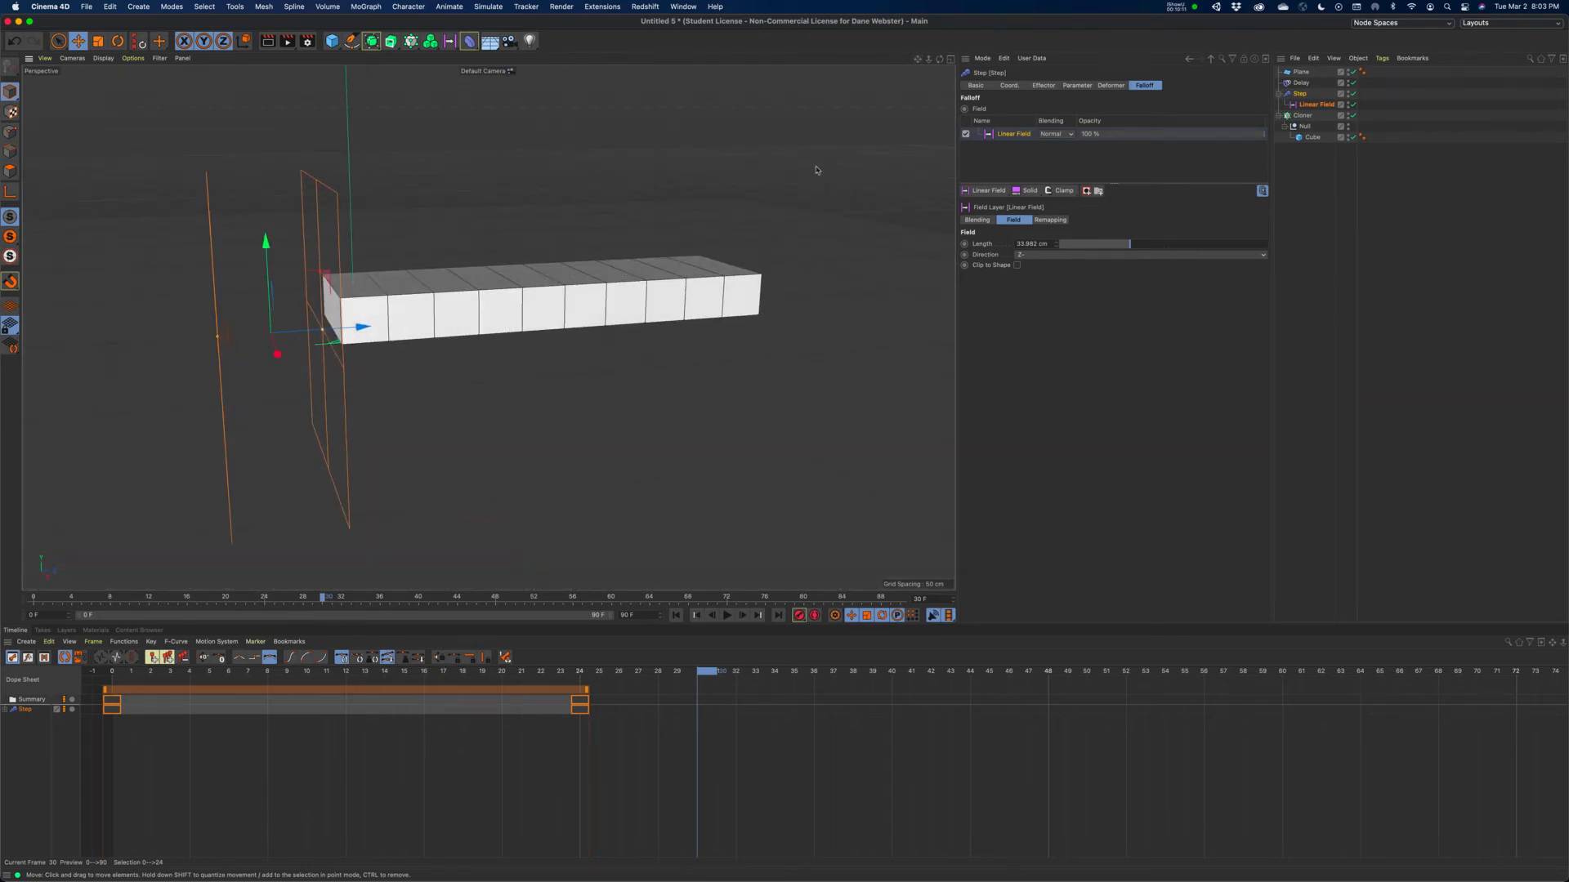
left_click_drag(917, 59, 920, 82)
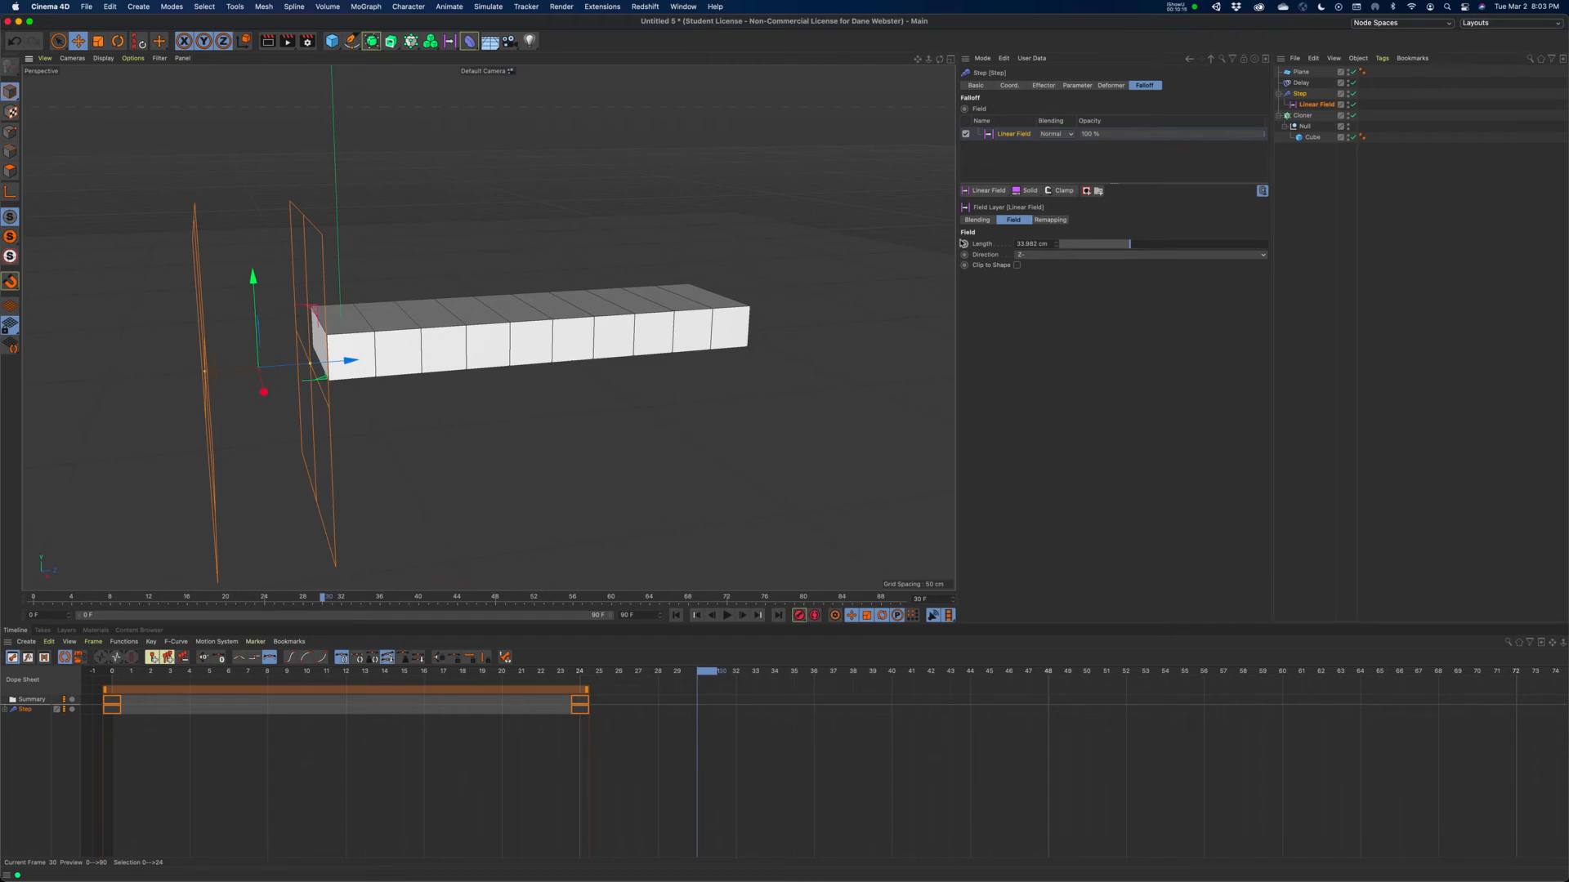
left_click(1316, 104)
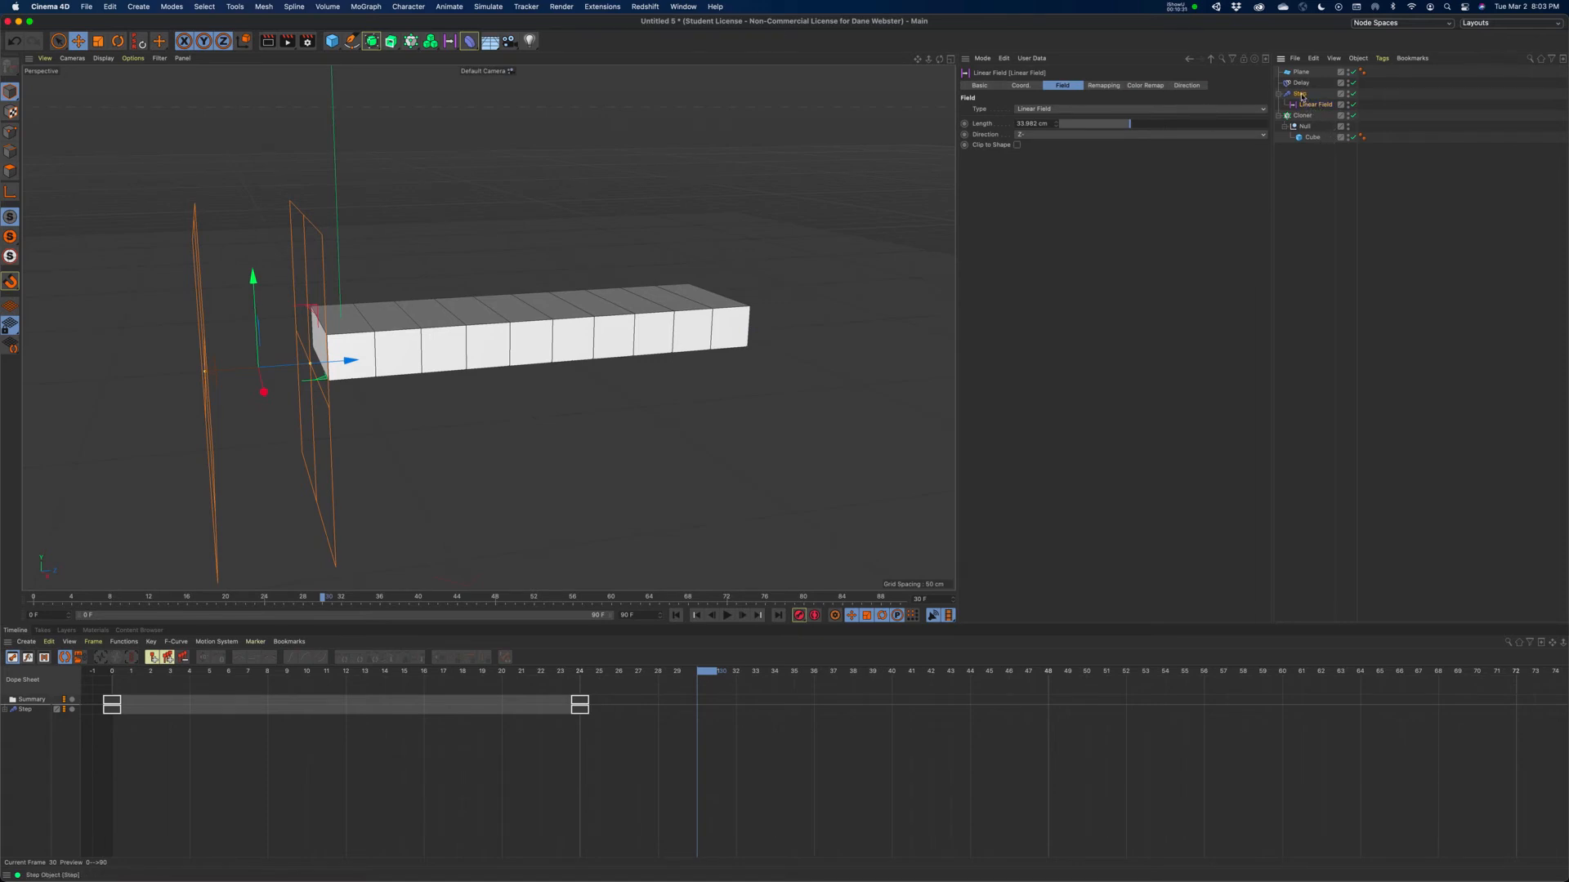
left_click(1300, 94)
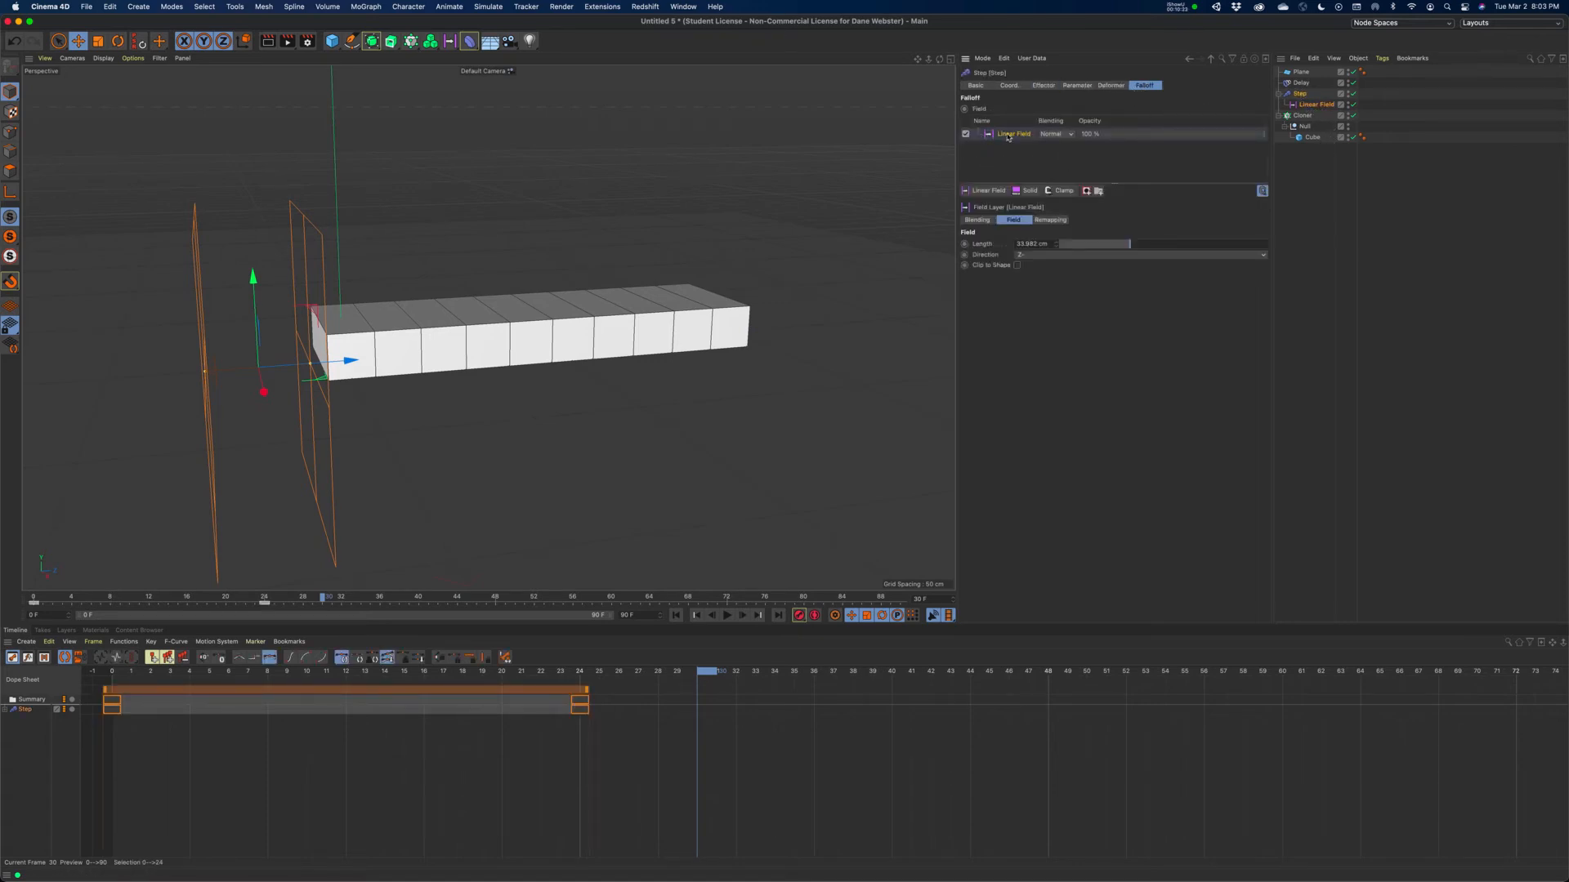
left_click(1317, 105)
left_click(1021, 86)
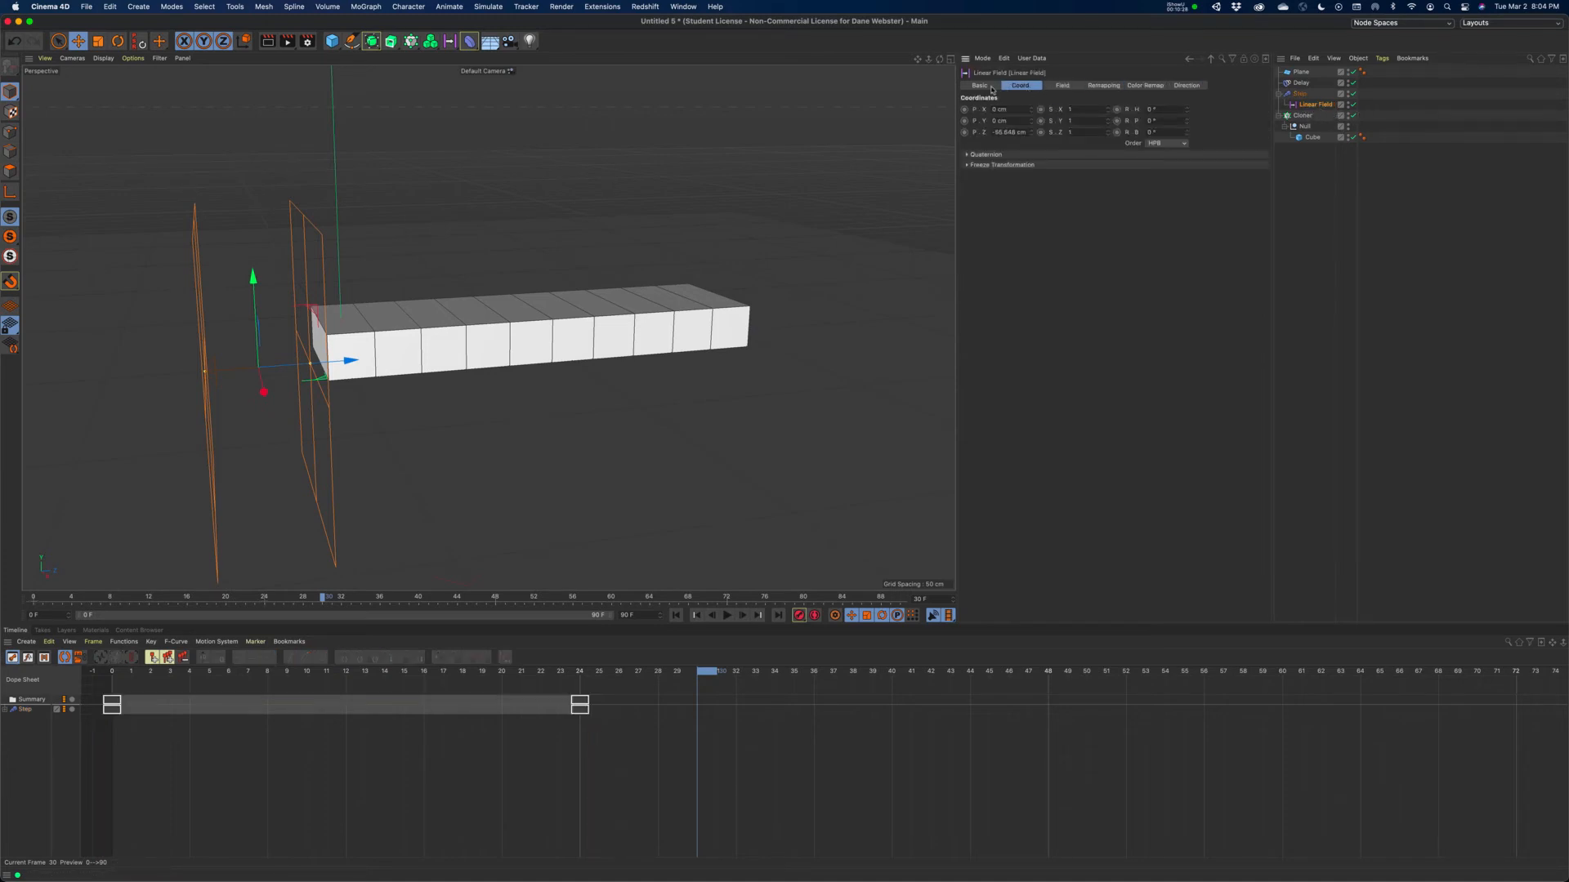
left_click(965, 133)
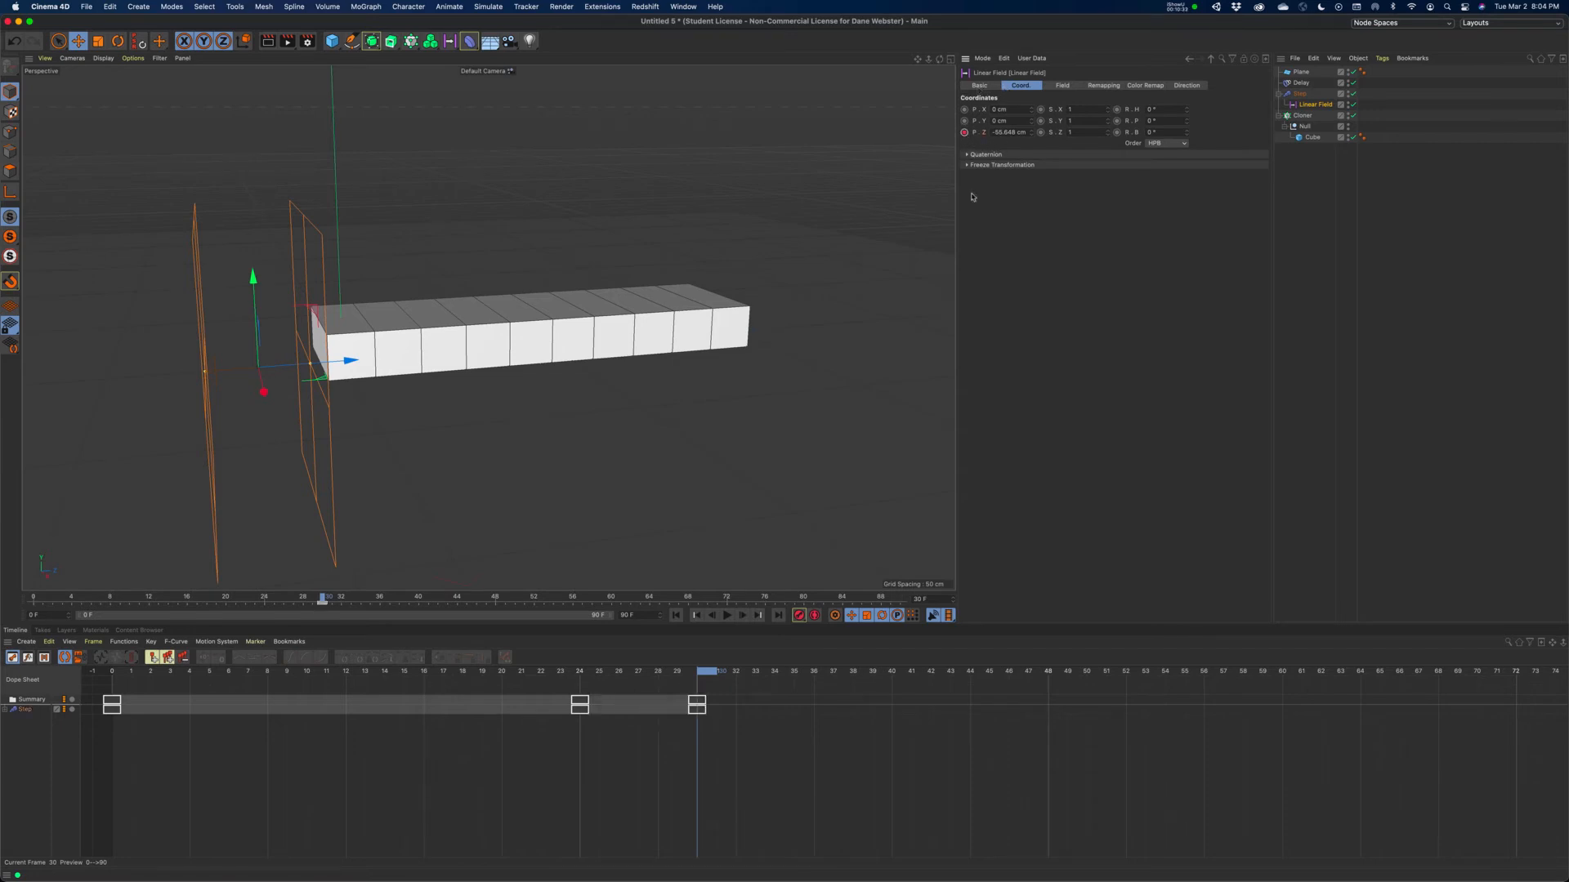
At frame 58, move the Linear Field along Z just past the last step and keyframe its Z position
left_click_drag(331, 597, 610, 600)
left_click(586, 590)
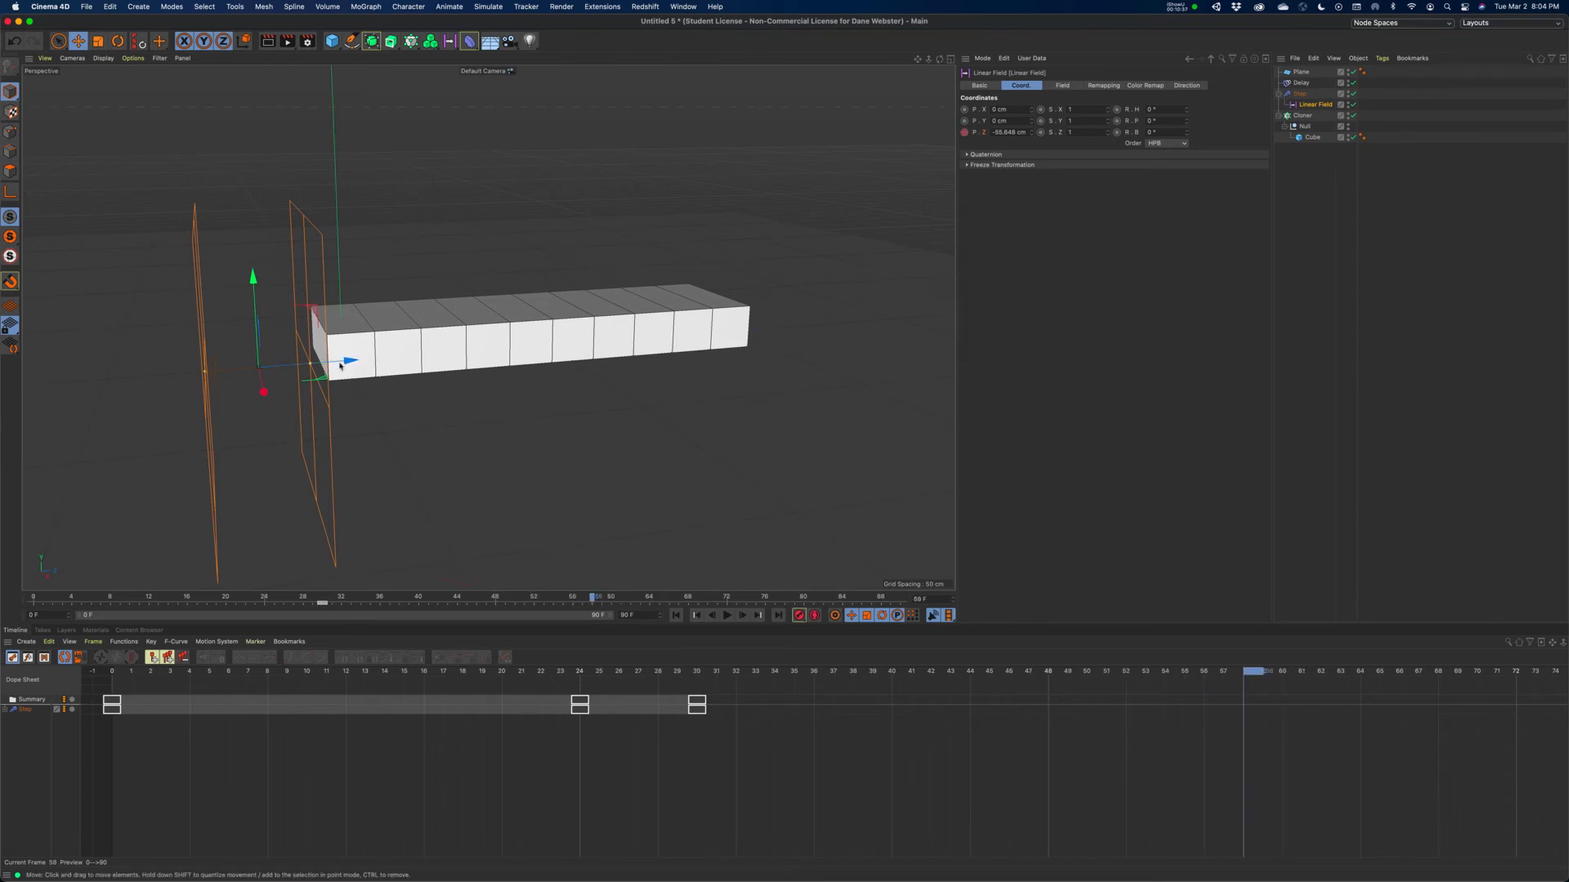
left_click_drag(350, 361, 853, 330)
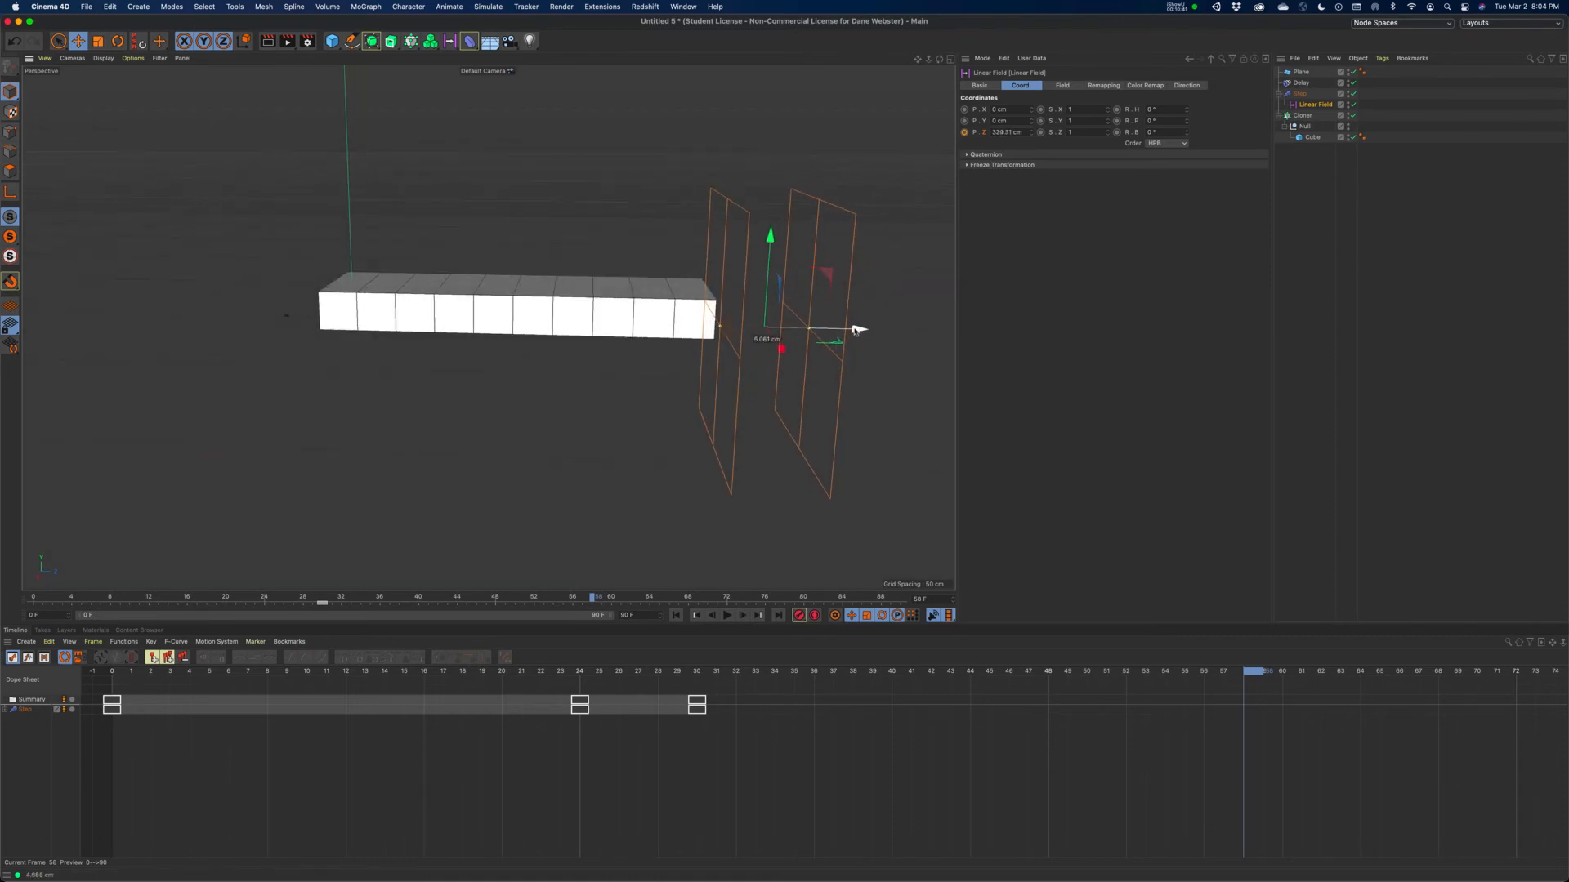
left_click(965, 132)
Play the animation from the start and watch the staircase grow as the Linear Field passes through it
left_click(690, 621)
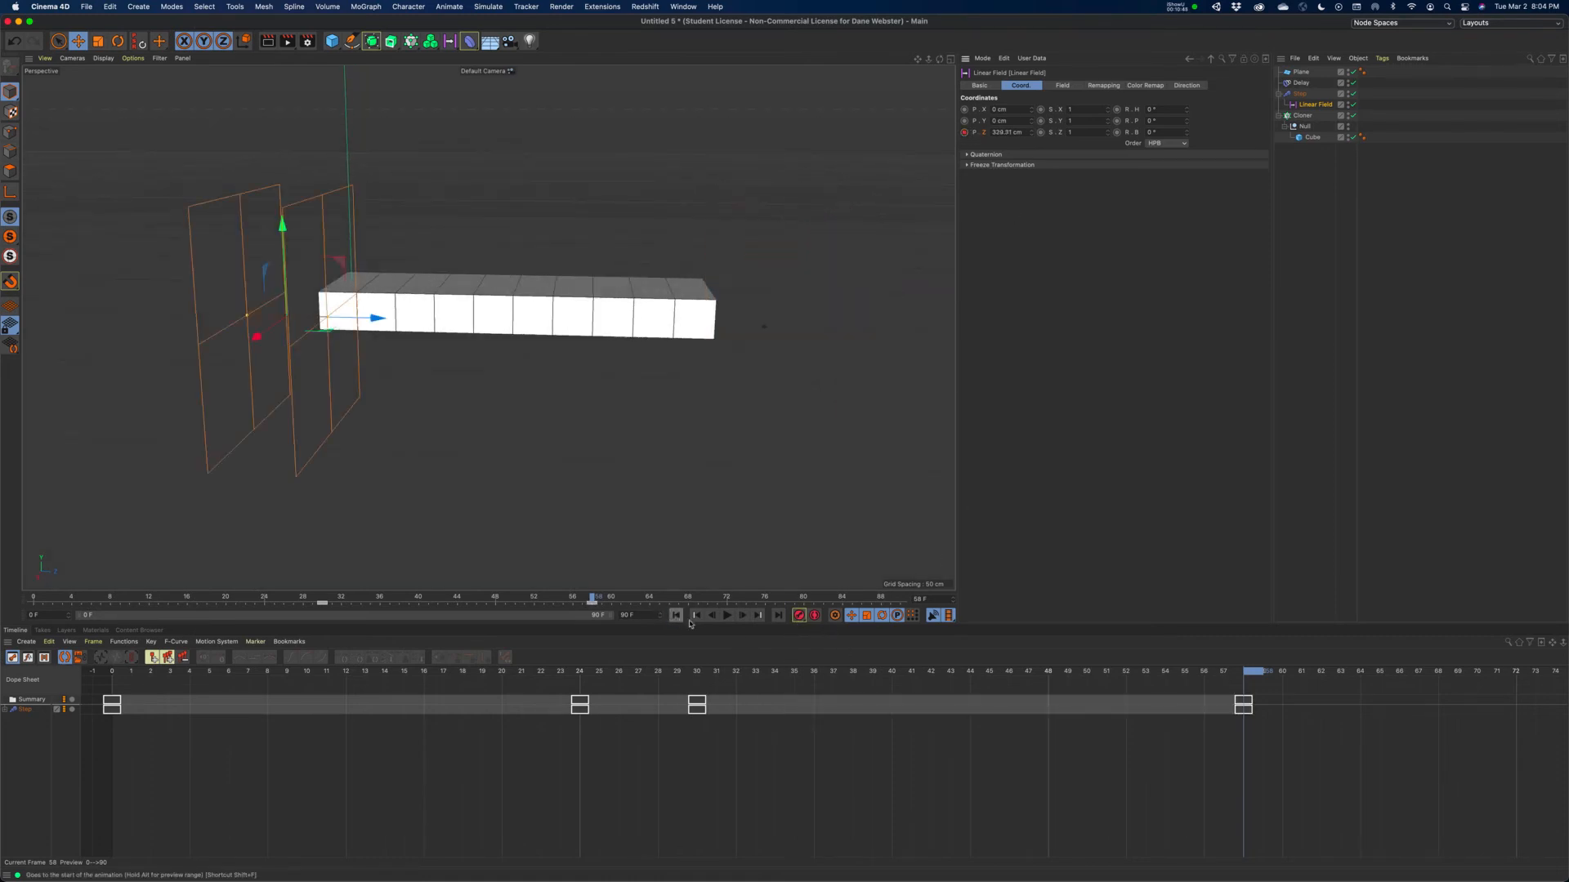
left_click(728, 617)
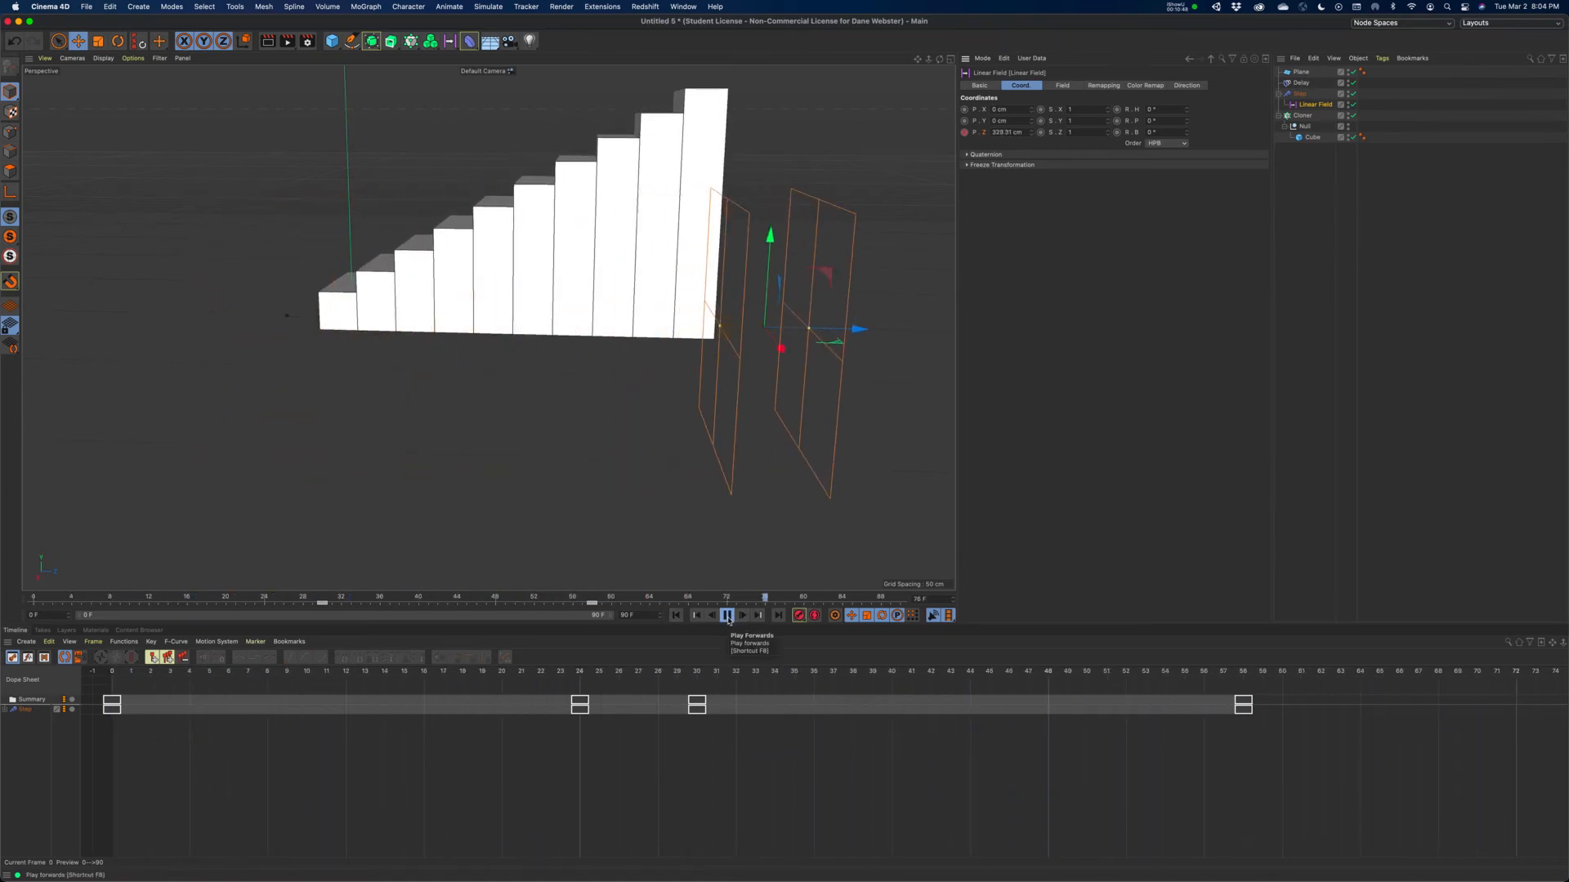
left_click_drag(665, 409, 695, 368, "alt")
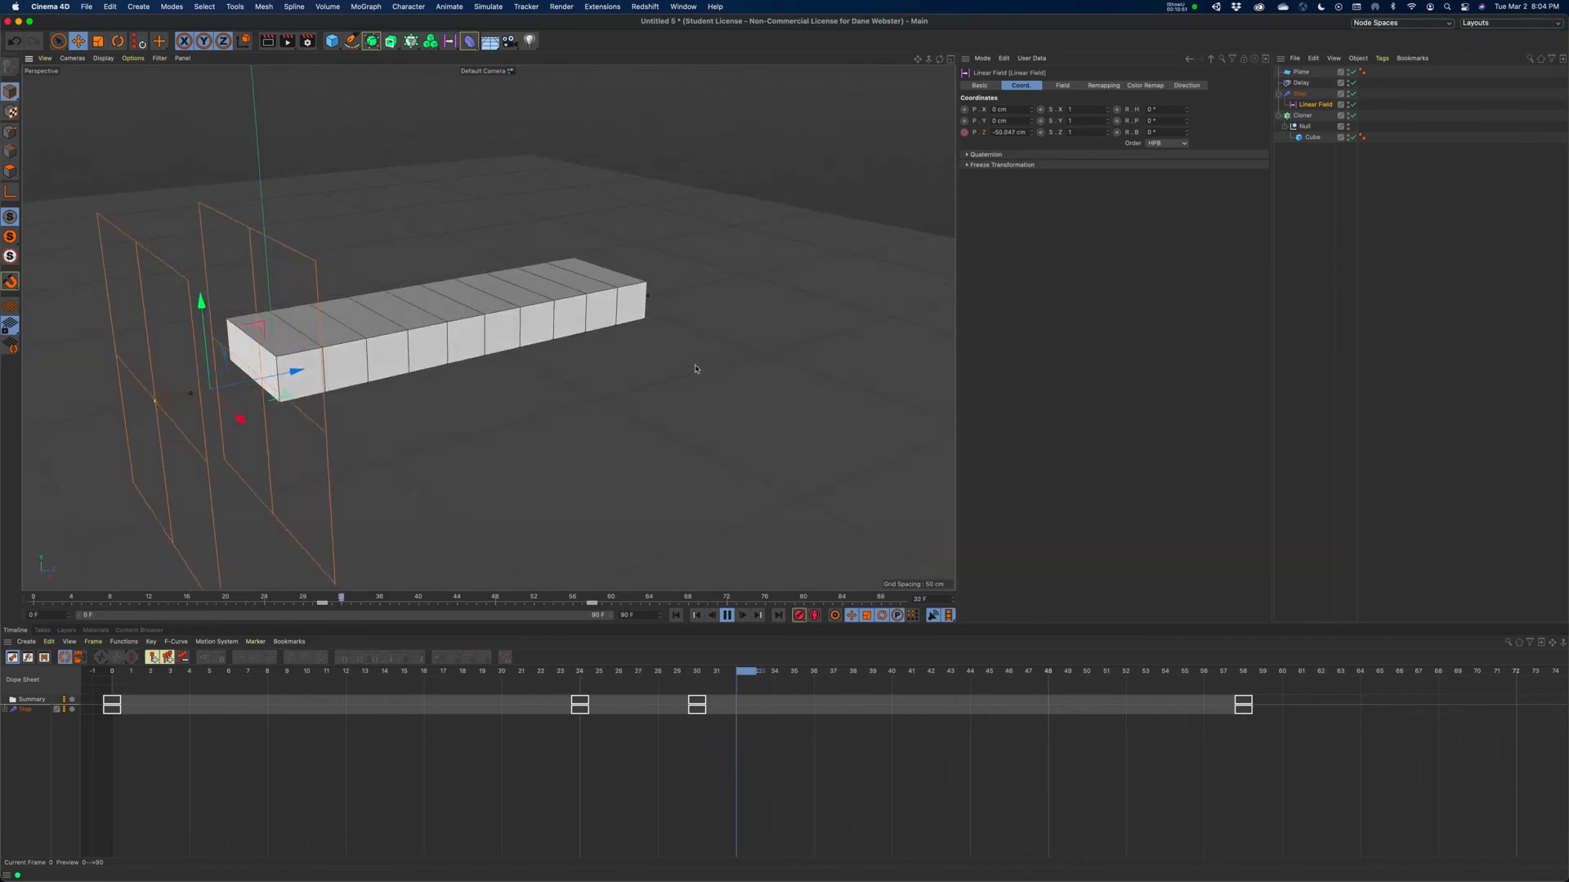
scroll(695, 369, "down", 3)
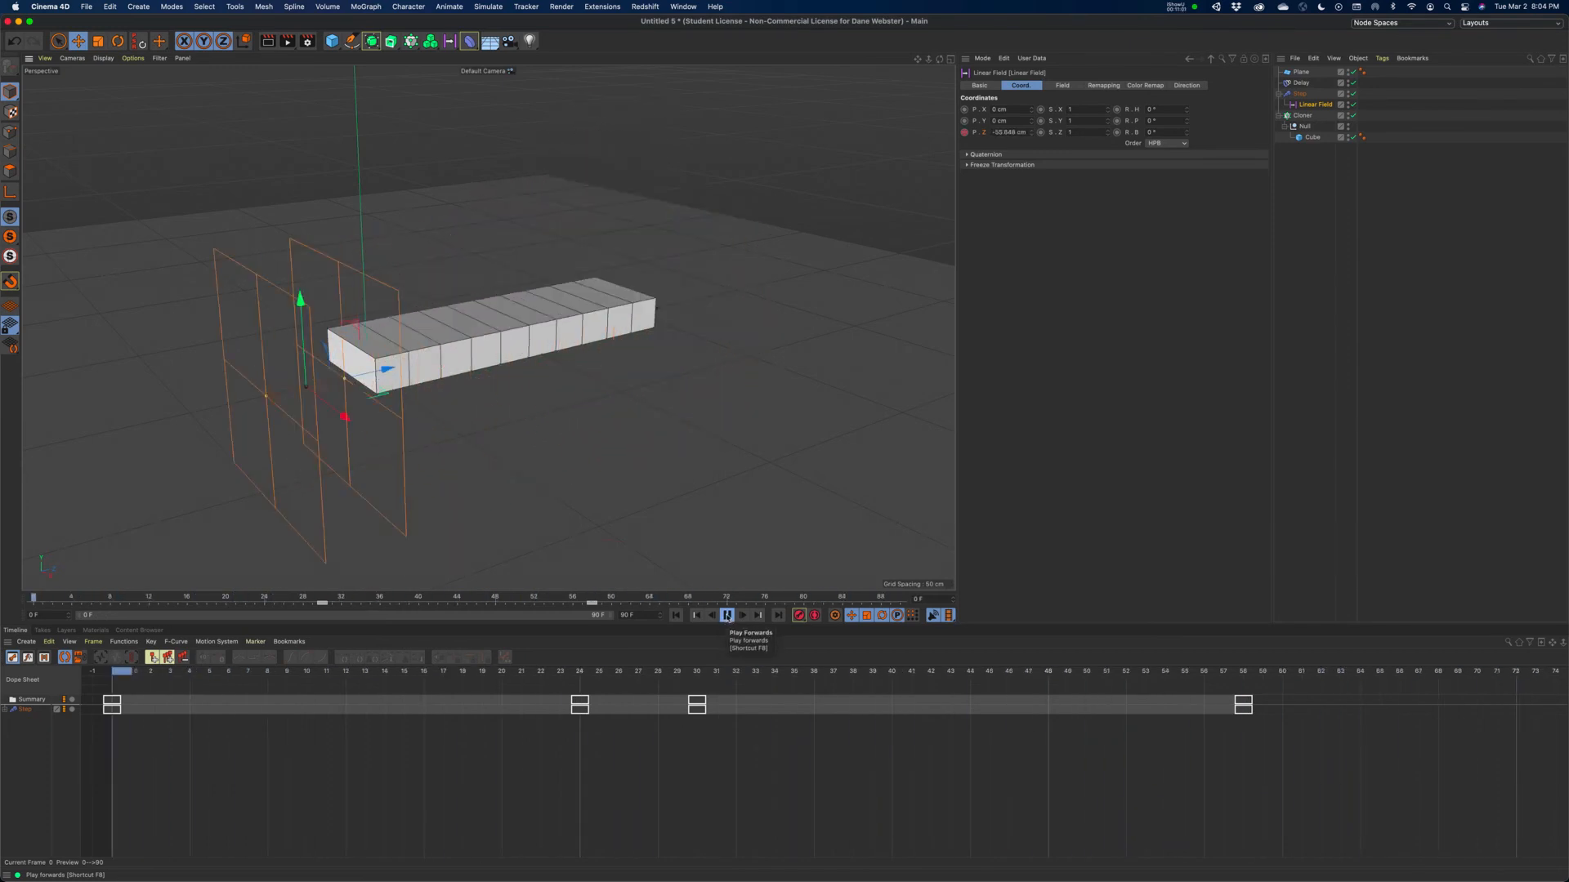
left_click(726, 616)
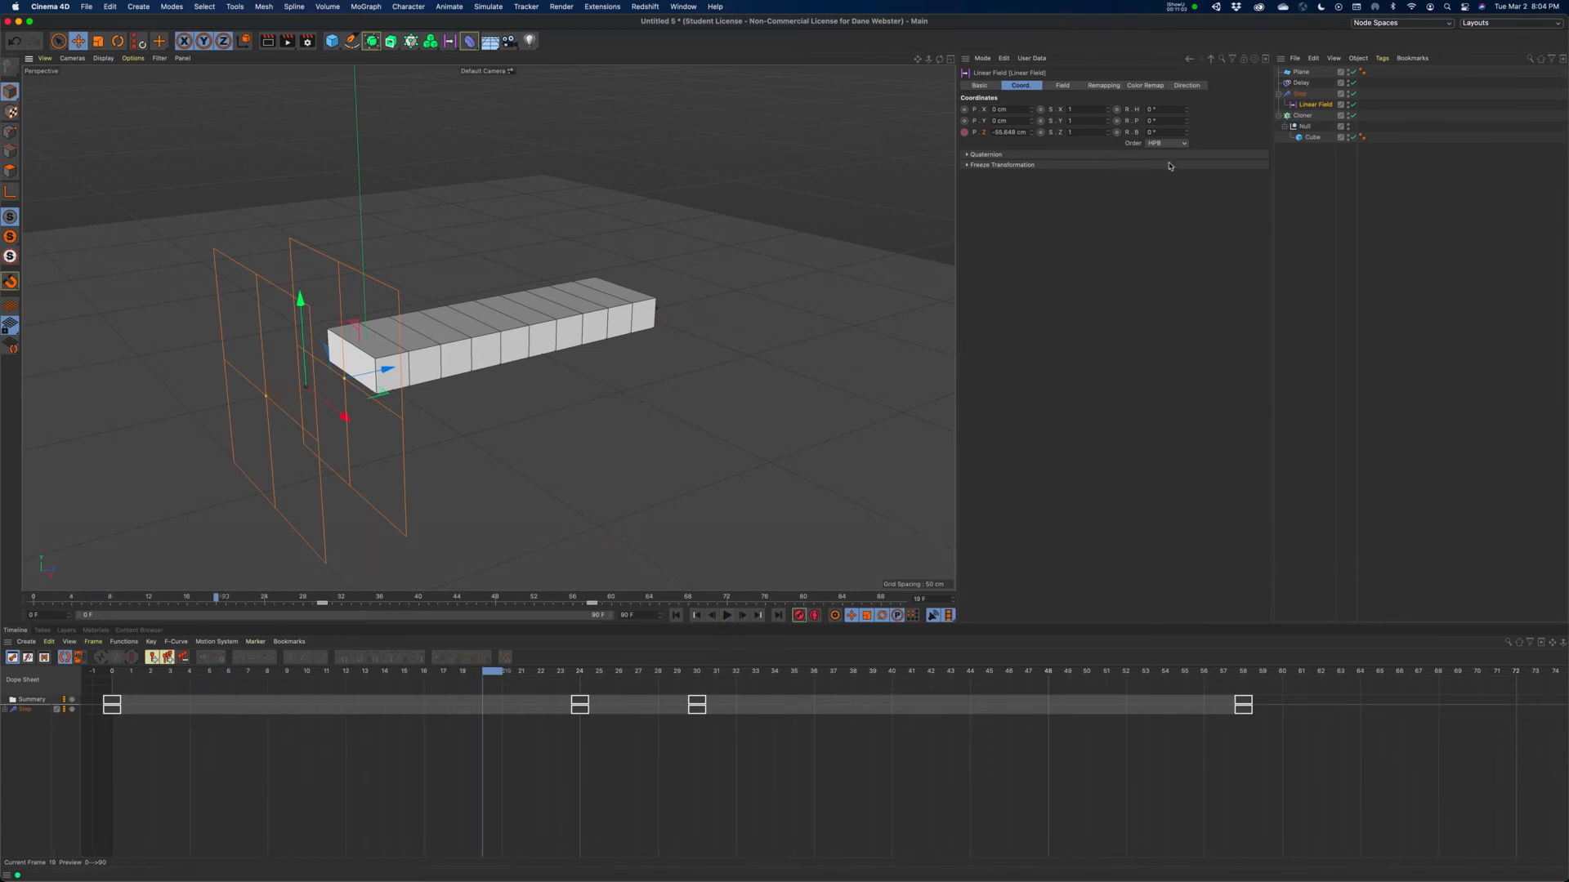
Try a Delay effector strength of 32% and play the animation to judge the spring motion
left_click(1300, 83)
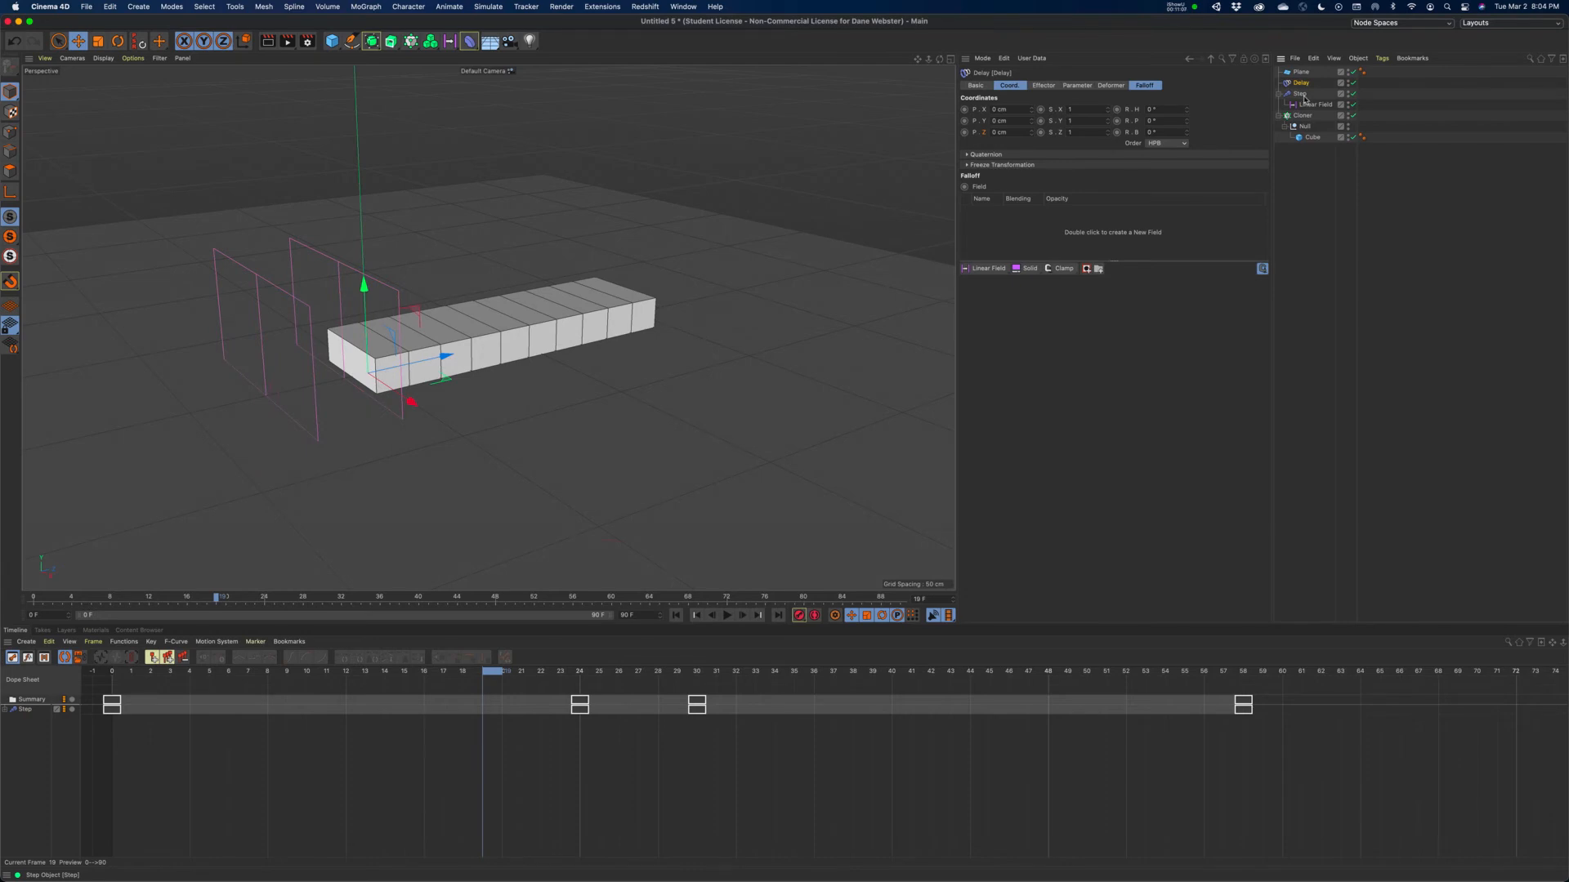
left_click(1077, 85)
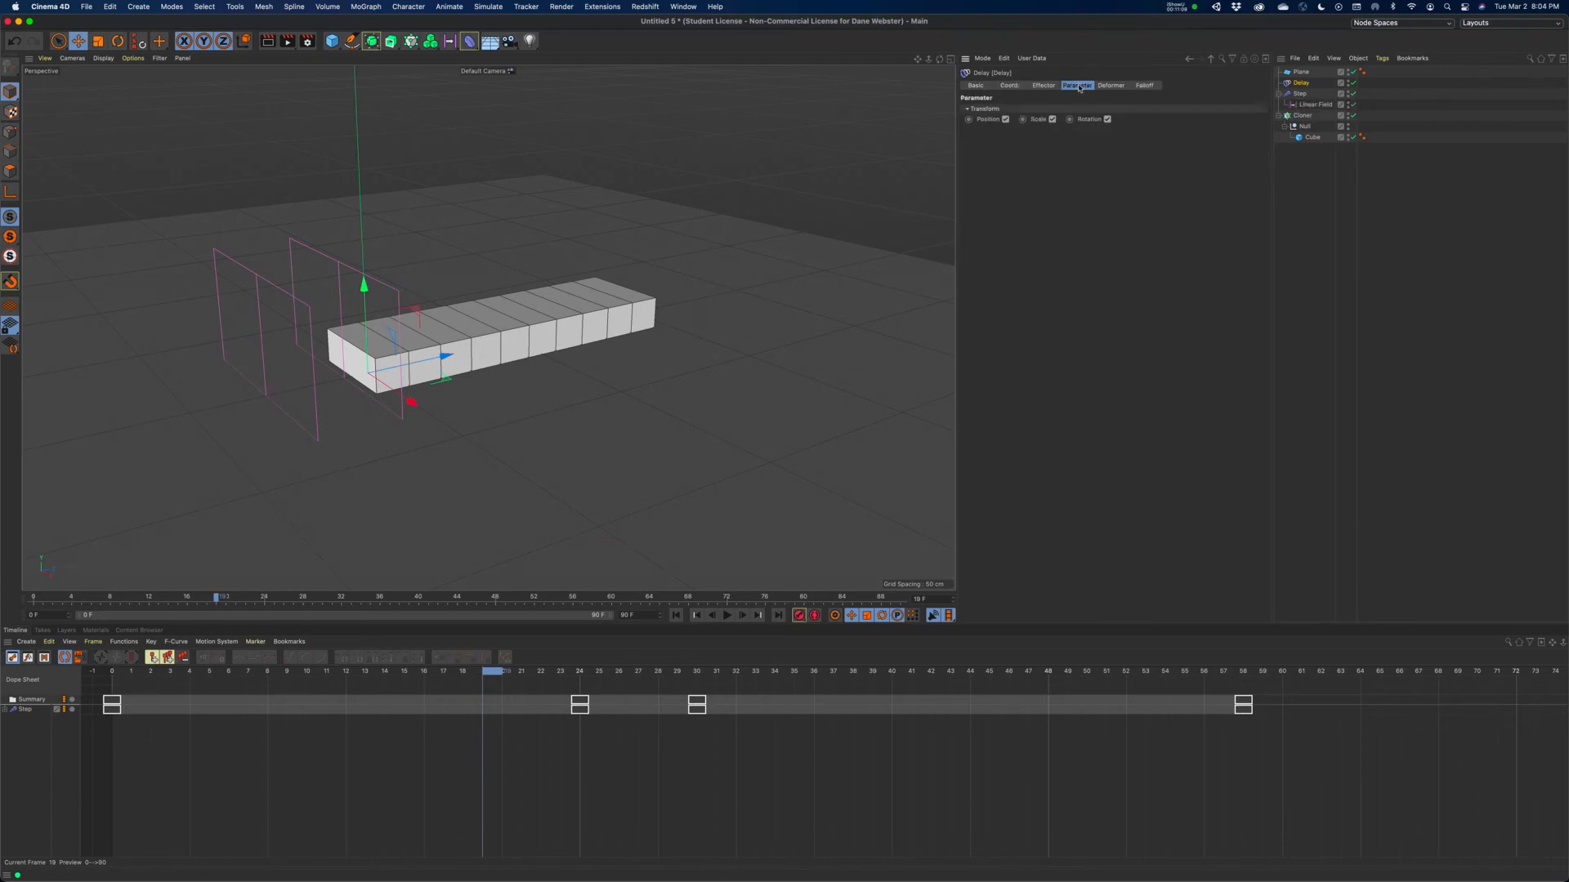
left_click(1113, 86)
left_click(1044, 86)
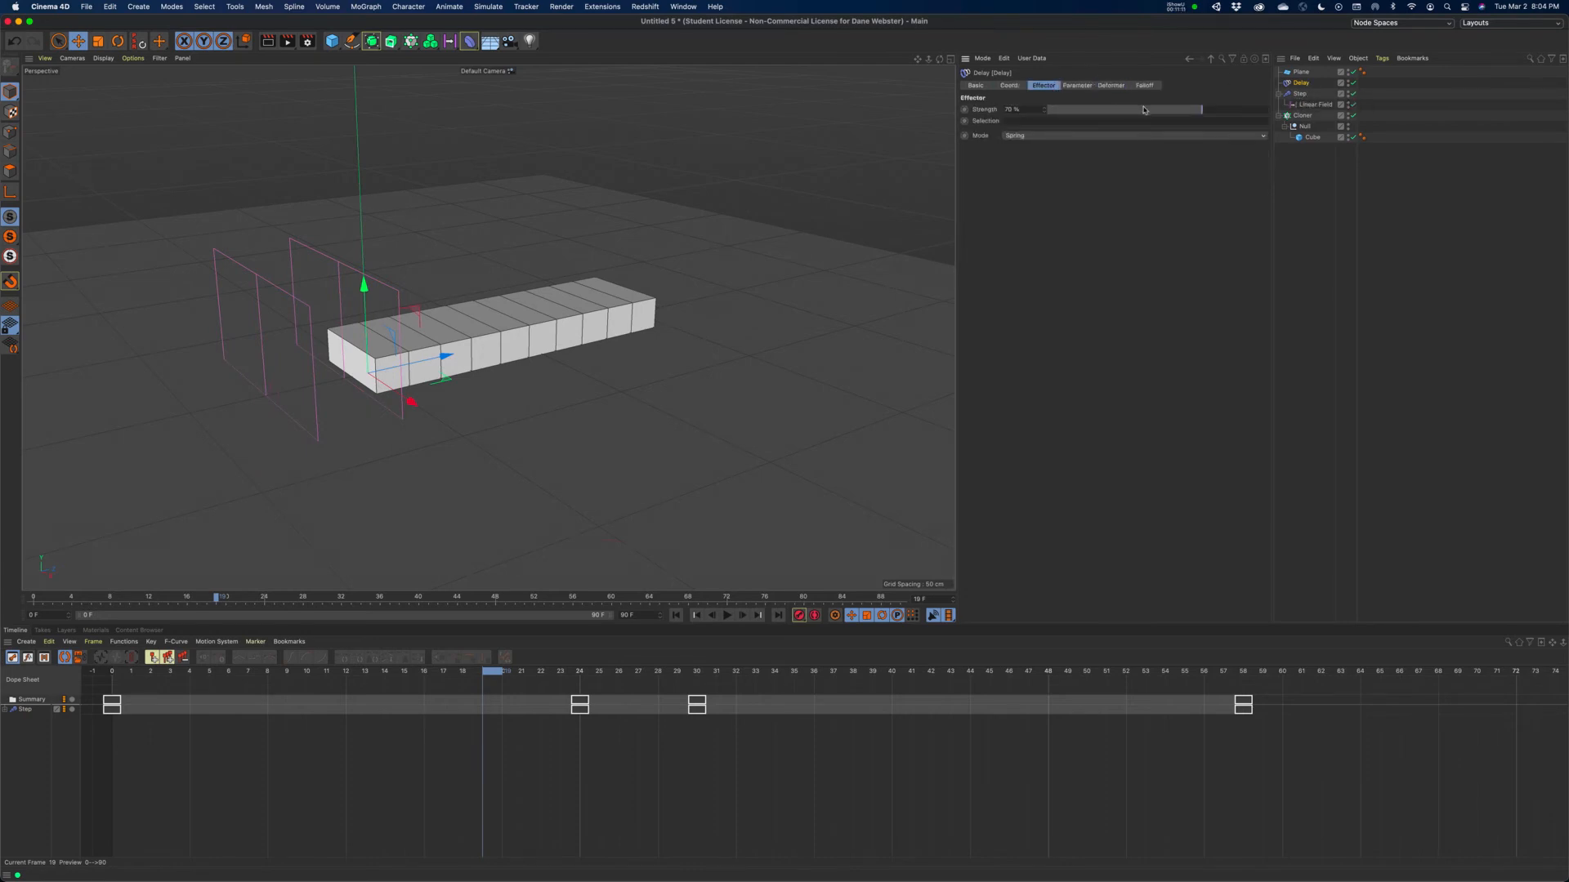
left_click_drag(1202, 111, 1118, 110)
left_click(725, 616)
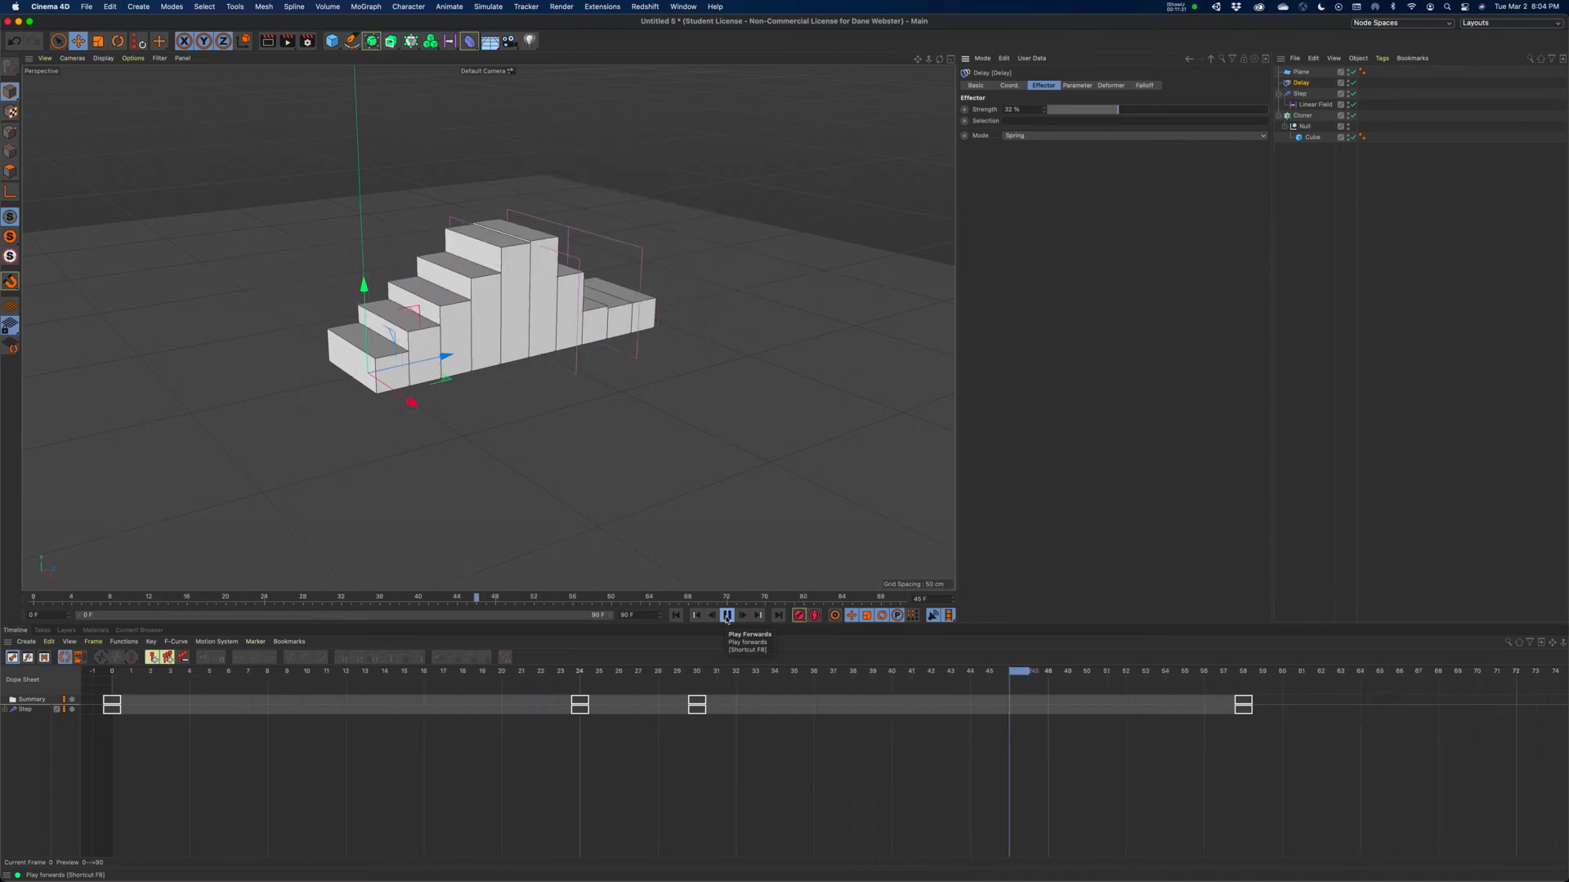
left_click(726, 615)
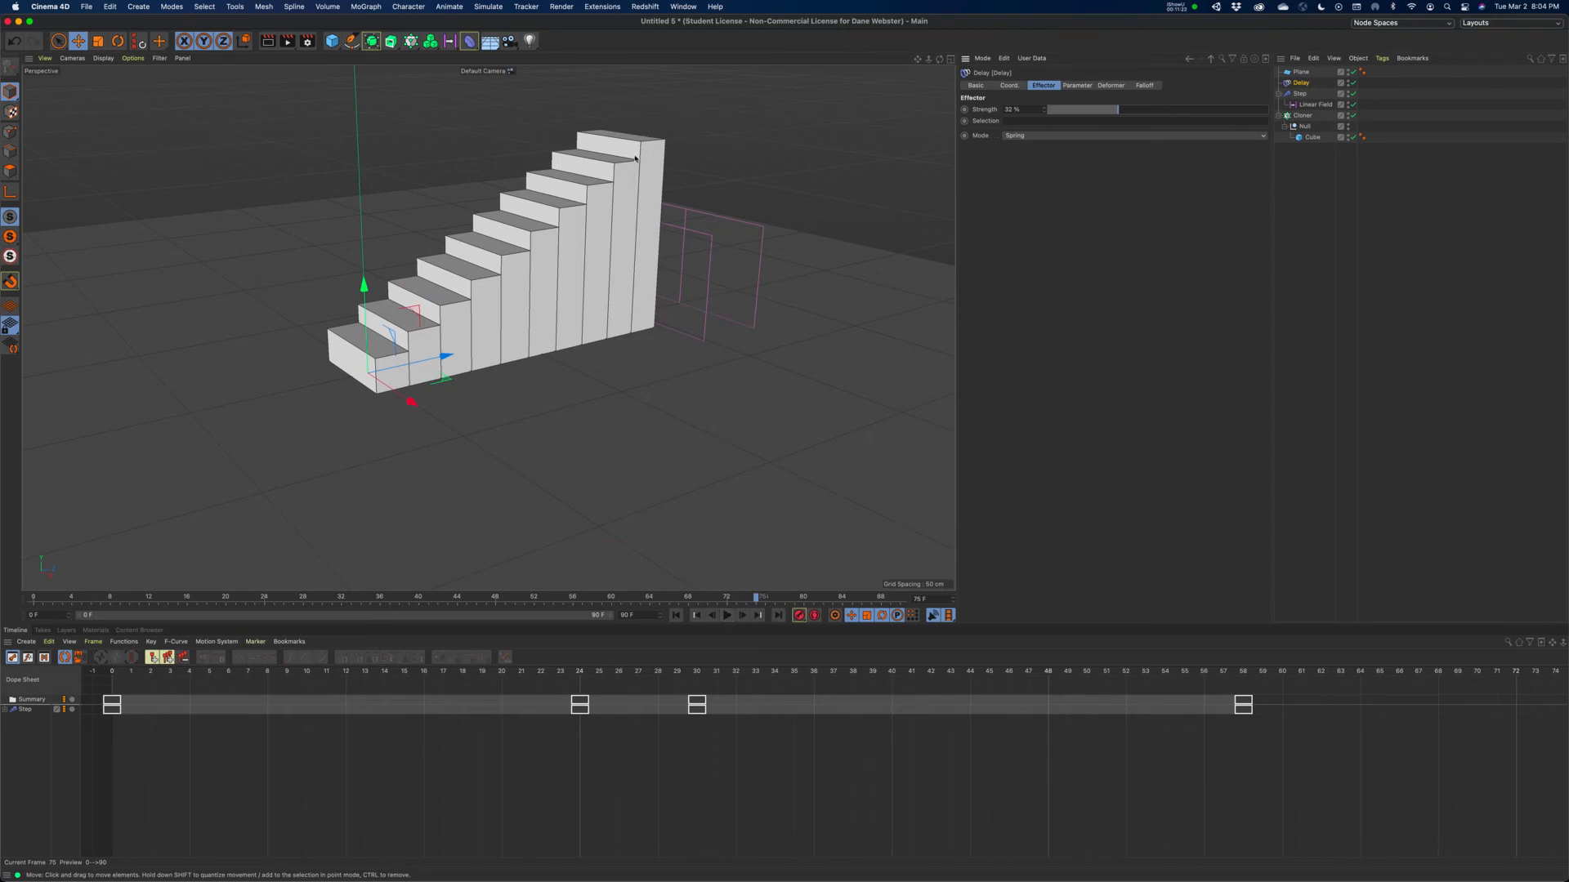
Try a stronger Delay effector strength of about 89% and play the animation from the start
left_click_drag(1120, 113, 1242, 112)
left_click(676, 615)
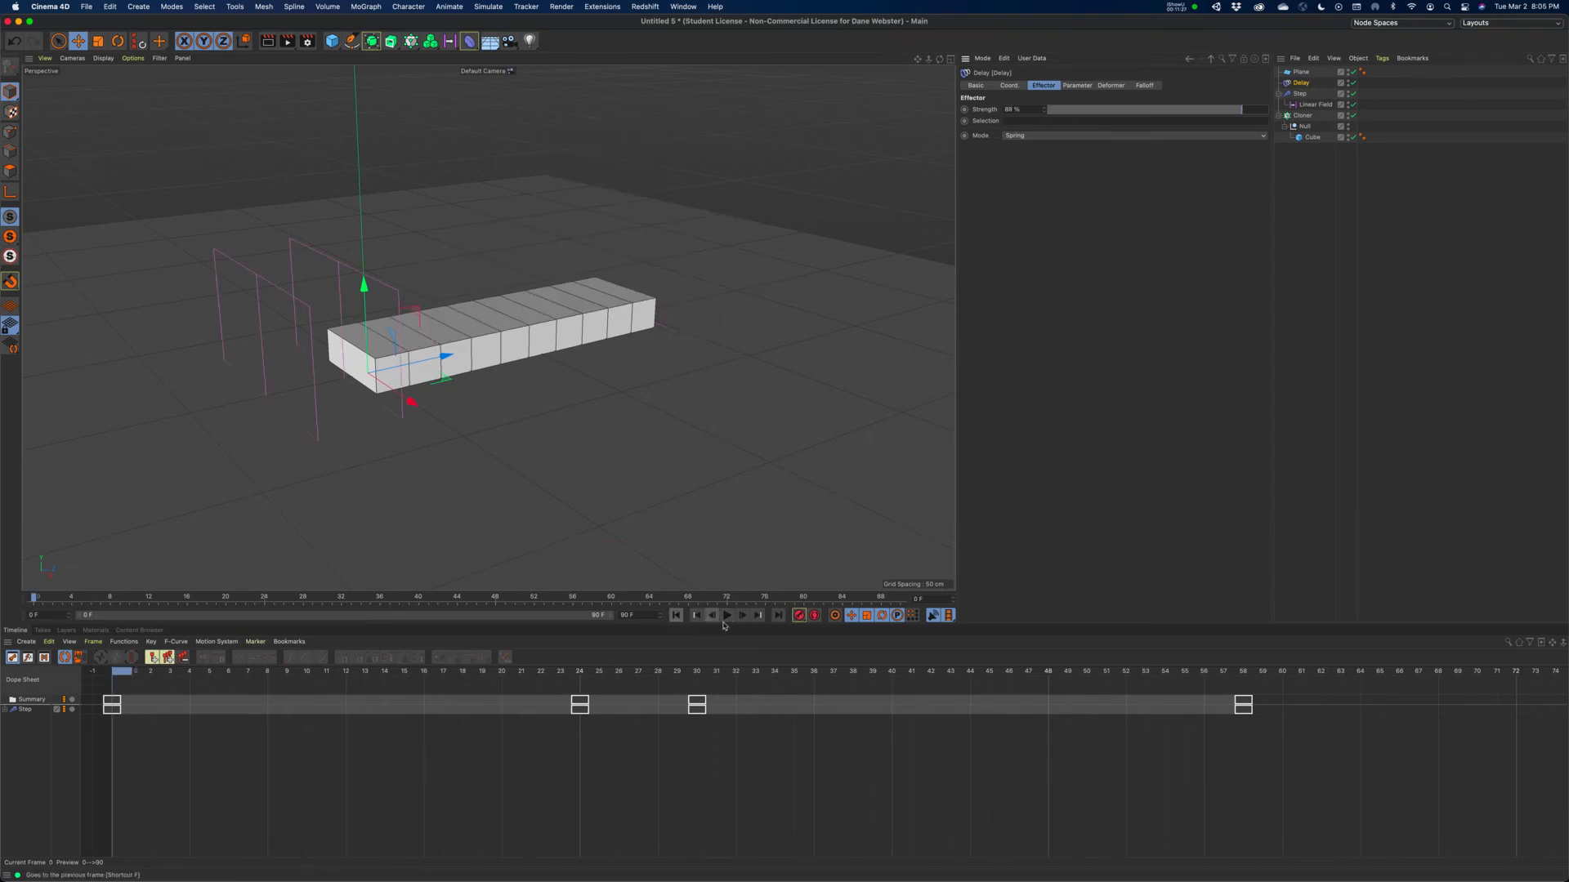
left_click(726, 615)
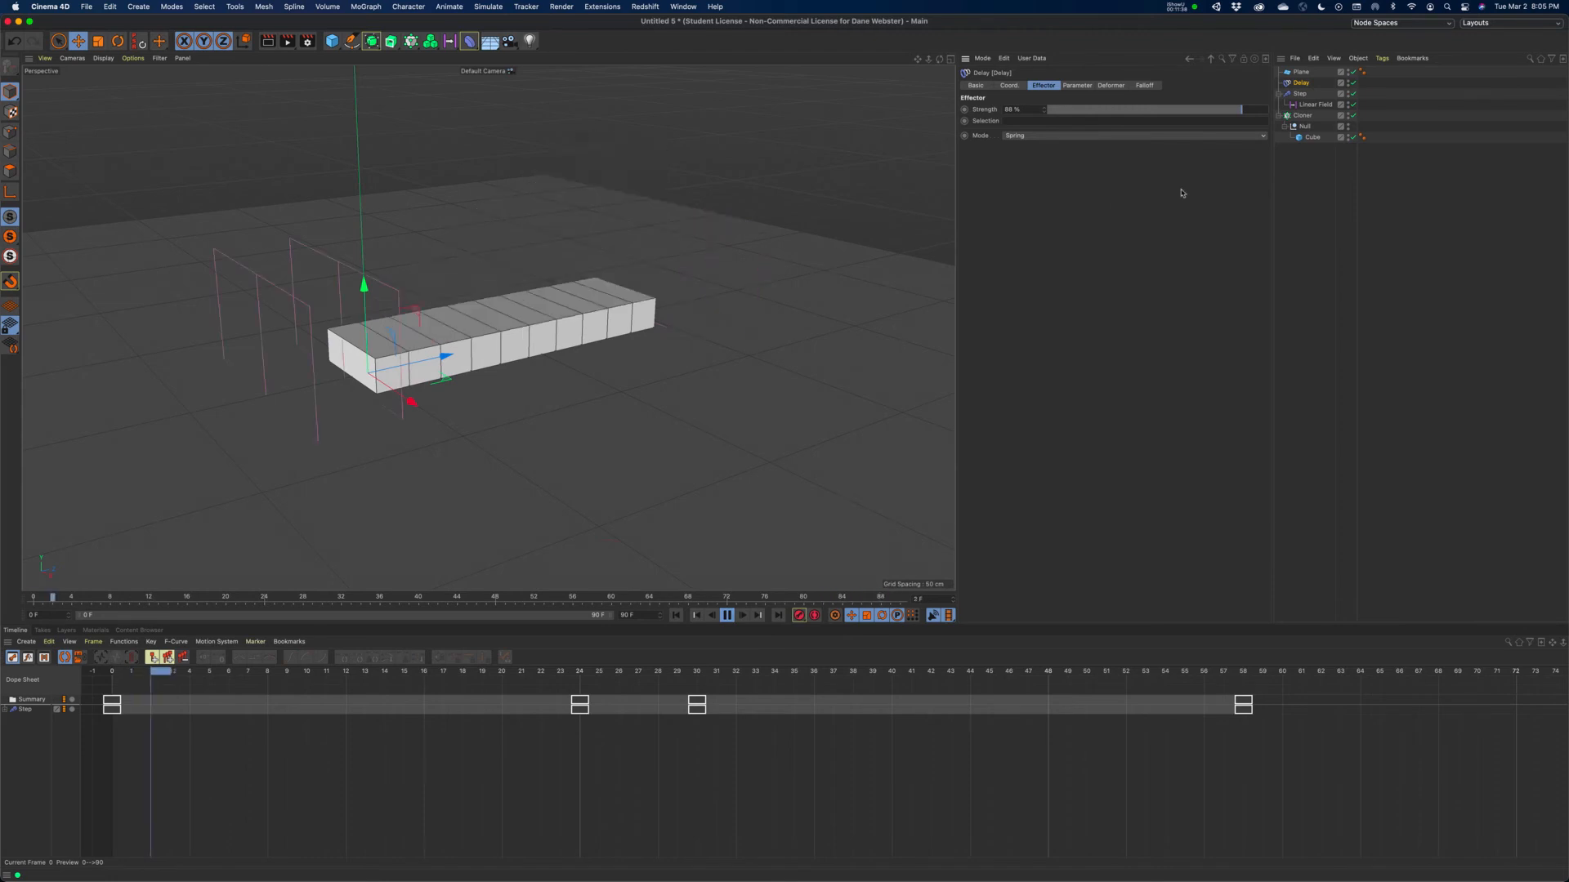
left_click(727, 615)
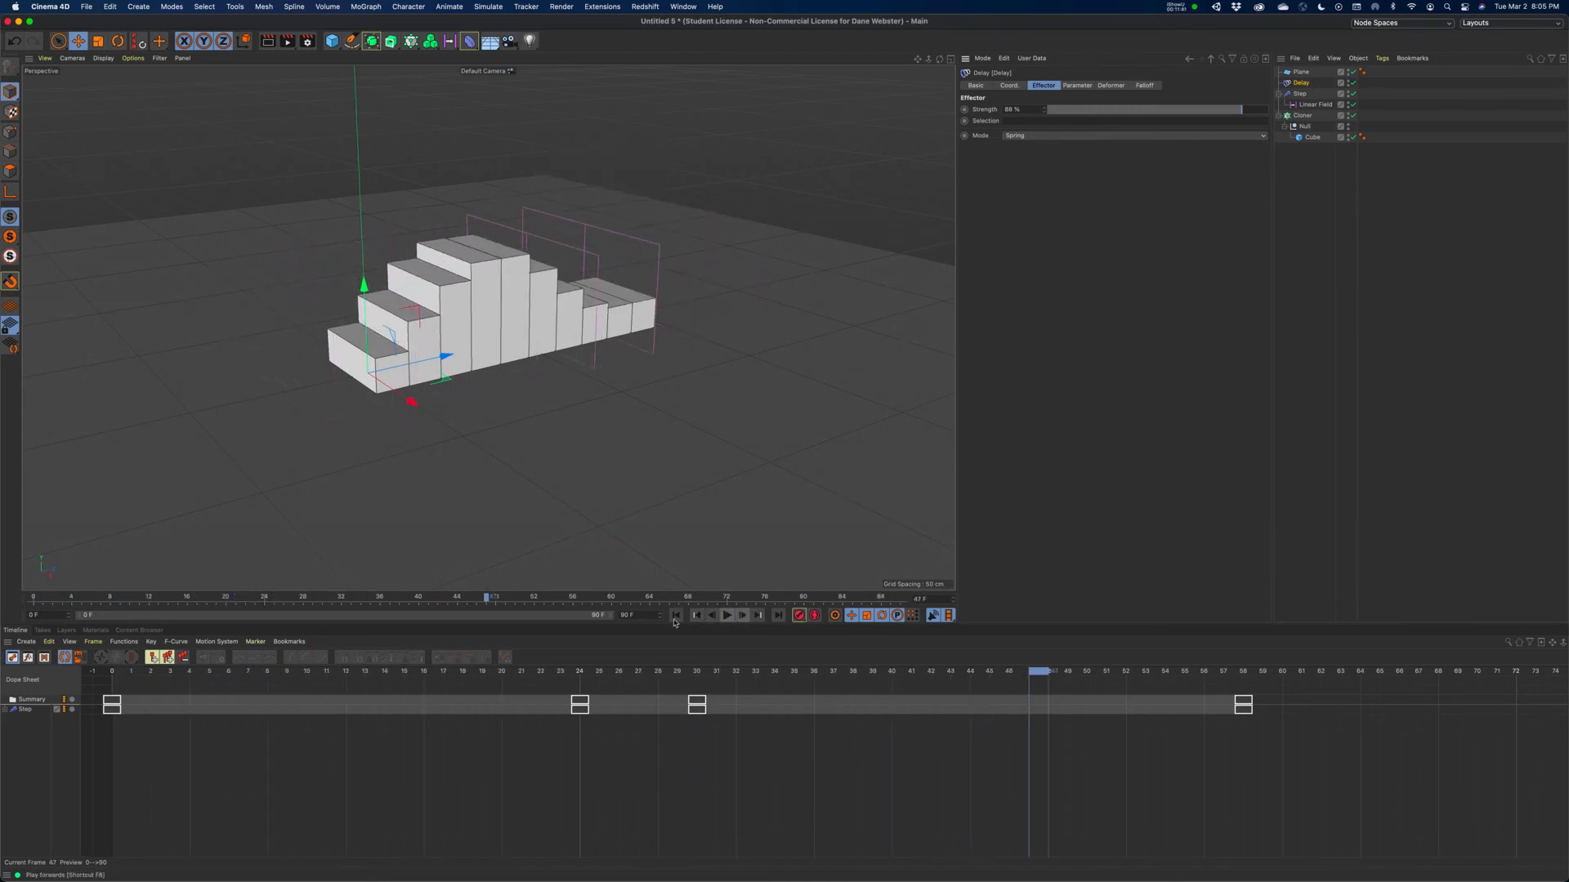
Extend the animation's end to frame 150 and play it from the start to see the steps settle
type("0")
key("Return")
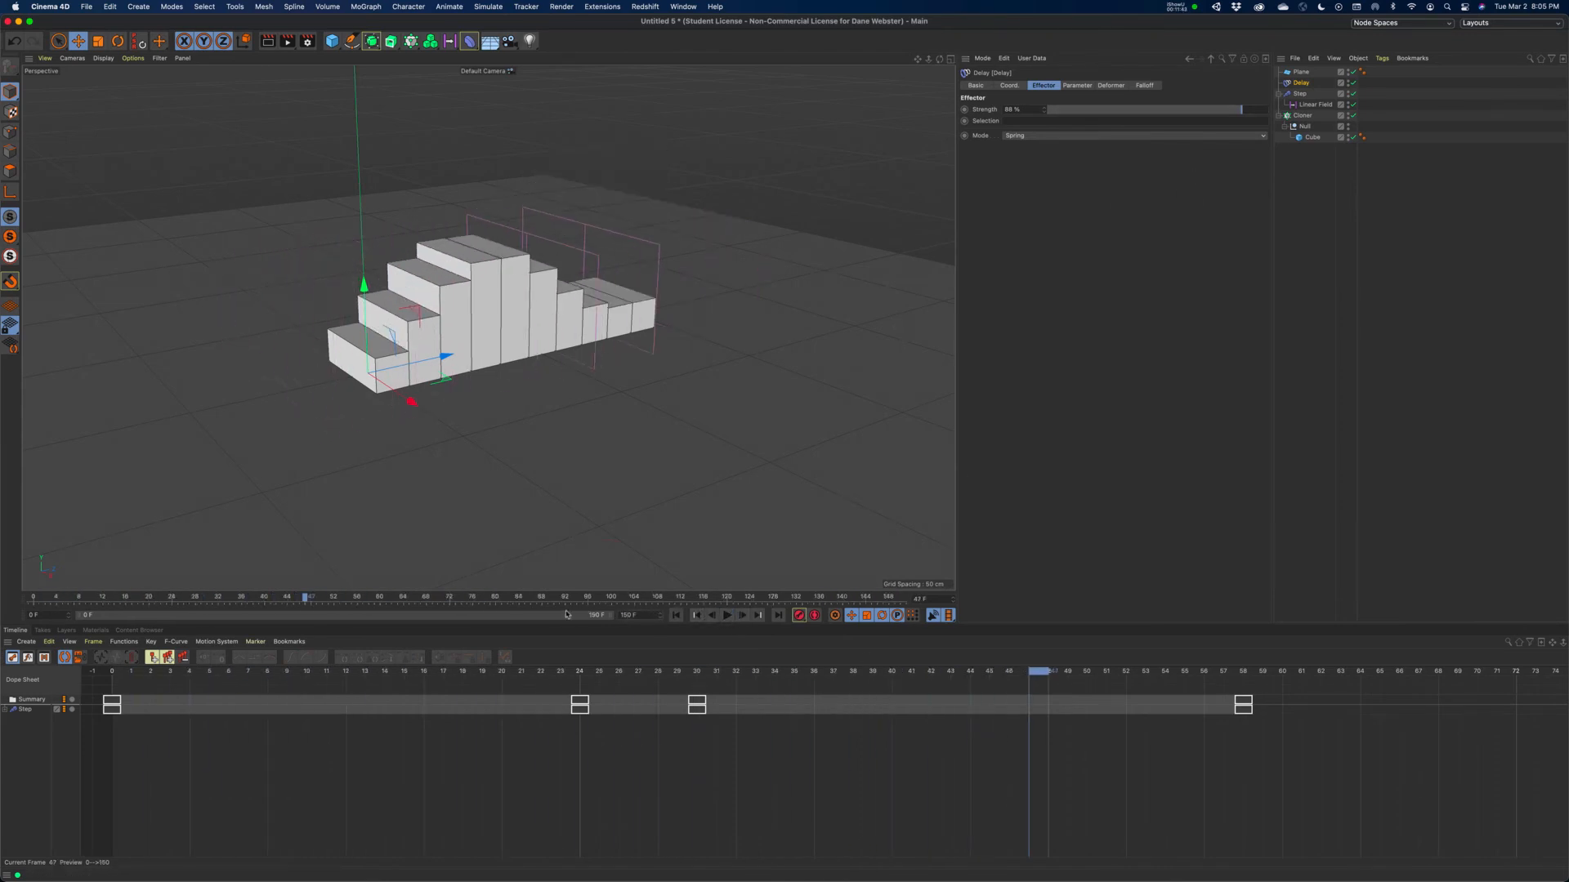
left_click(676, 616)
left_click(727, 615)
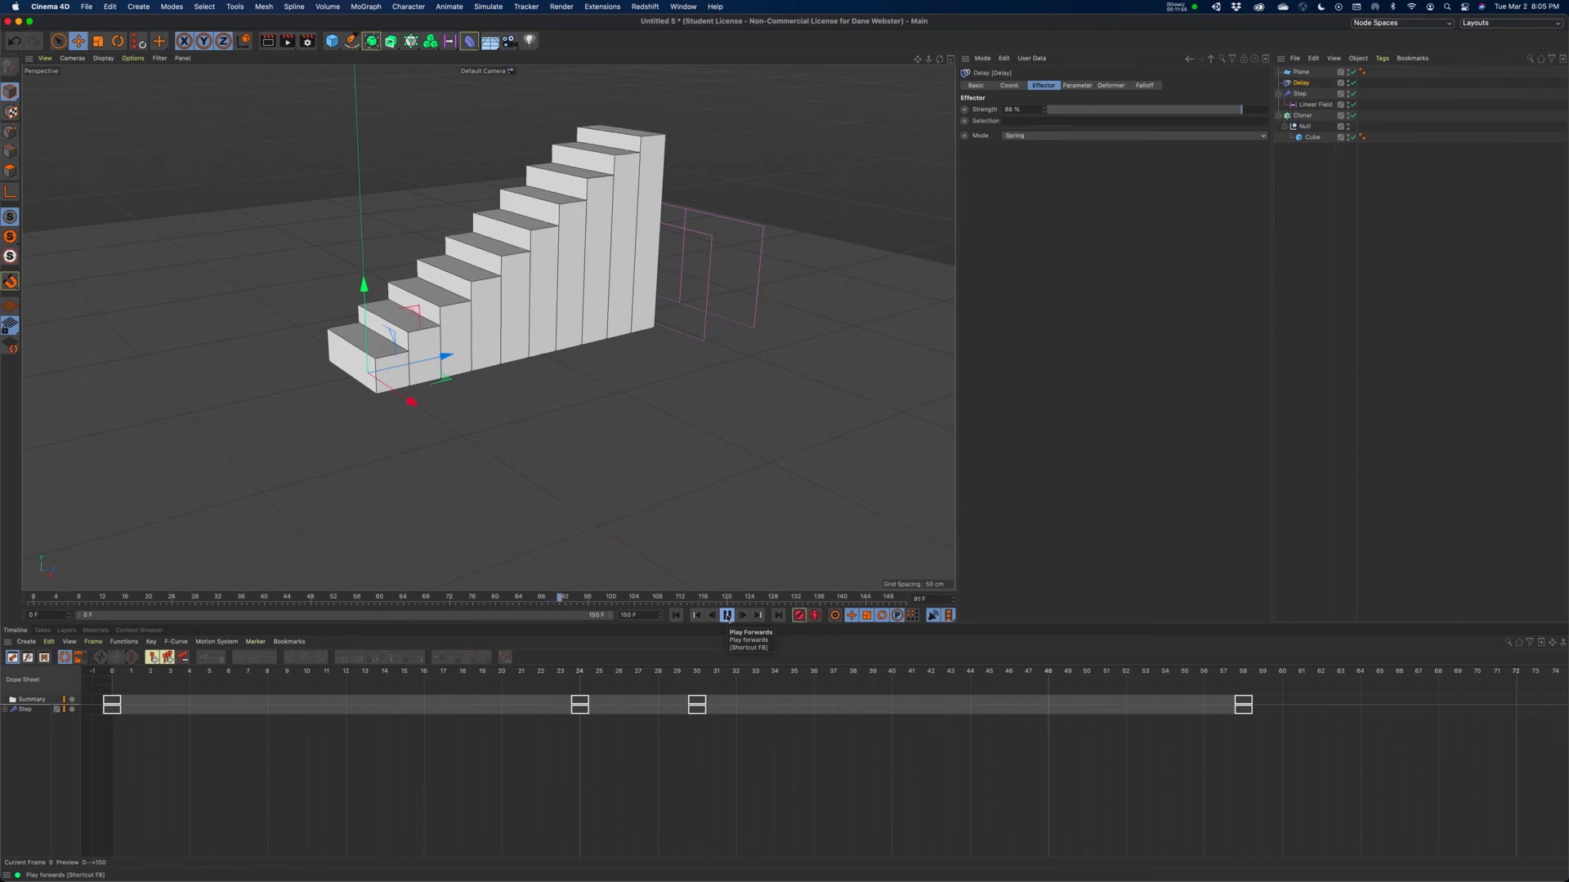
left_click(726, 616)
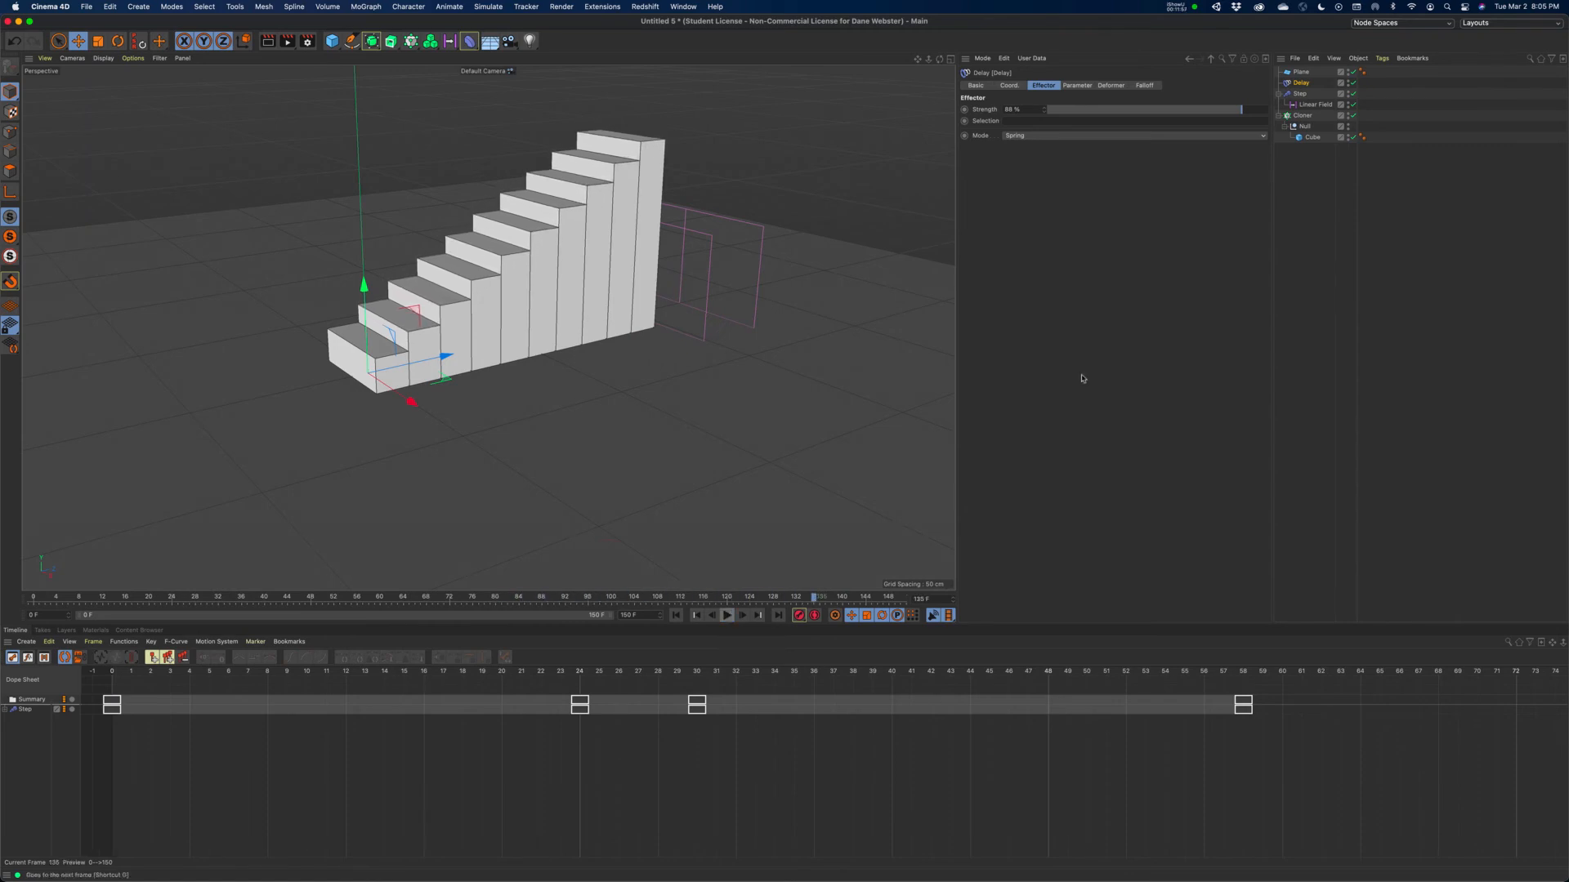
Set the Delay effector's strength to 70%
left_click(1028, 109)
type("70")
key("Return")
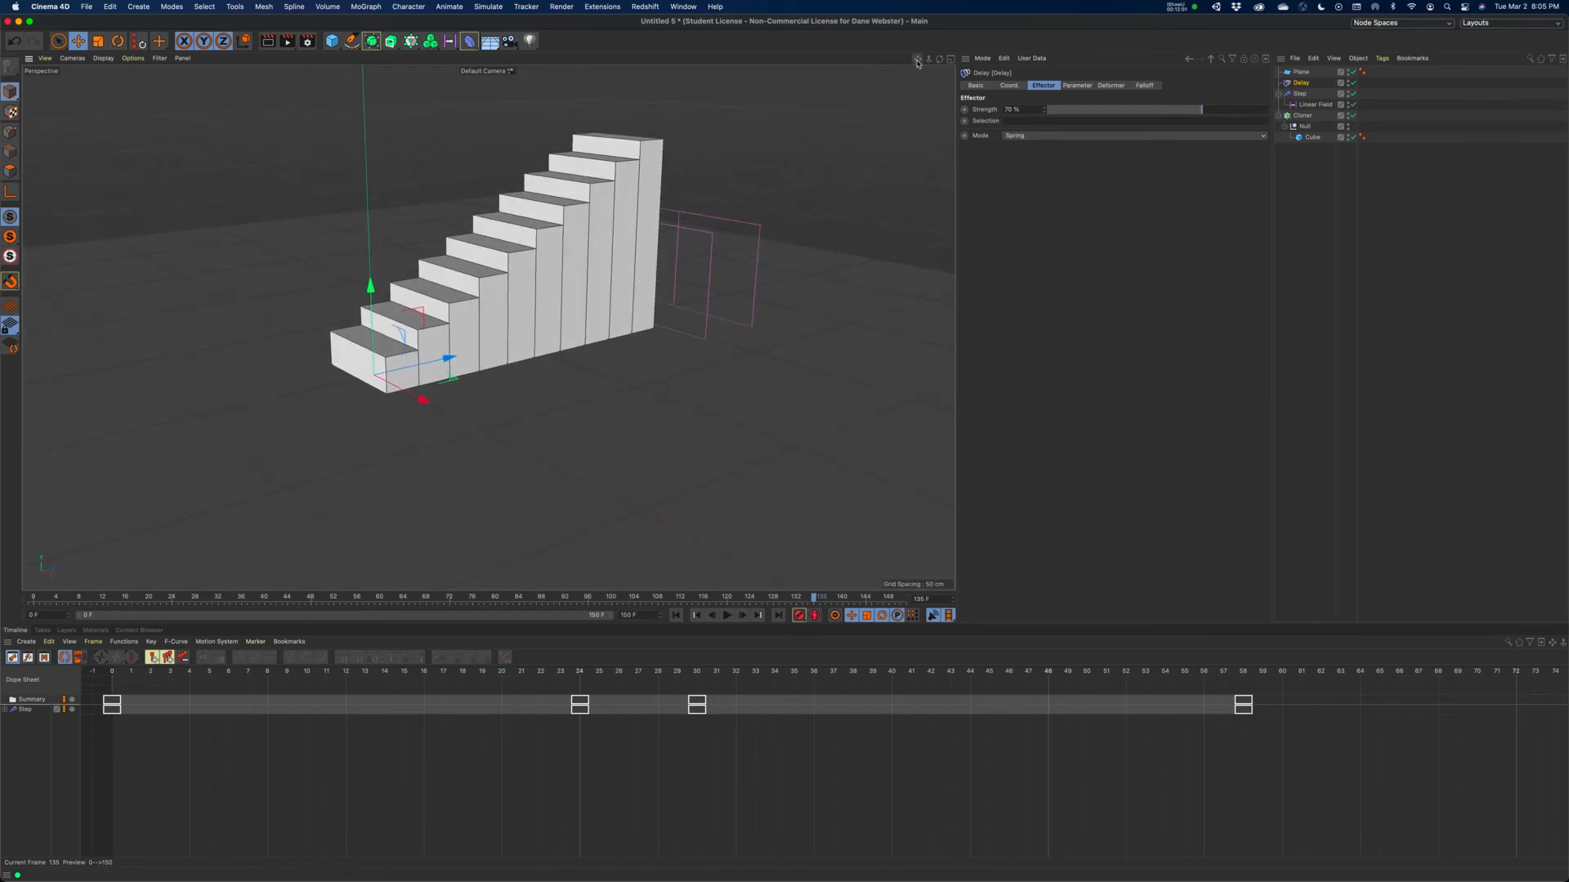
Try rounding the cloned cube's edges with a 0.5 cm fillet radius, and turn the fillet off again
left_click_drag(918, 62, 961, 57)
scroll(766, 156, "up", 3)
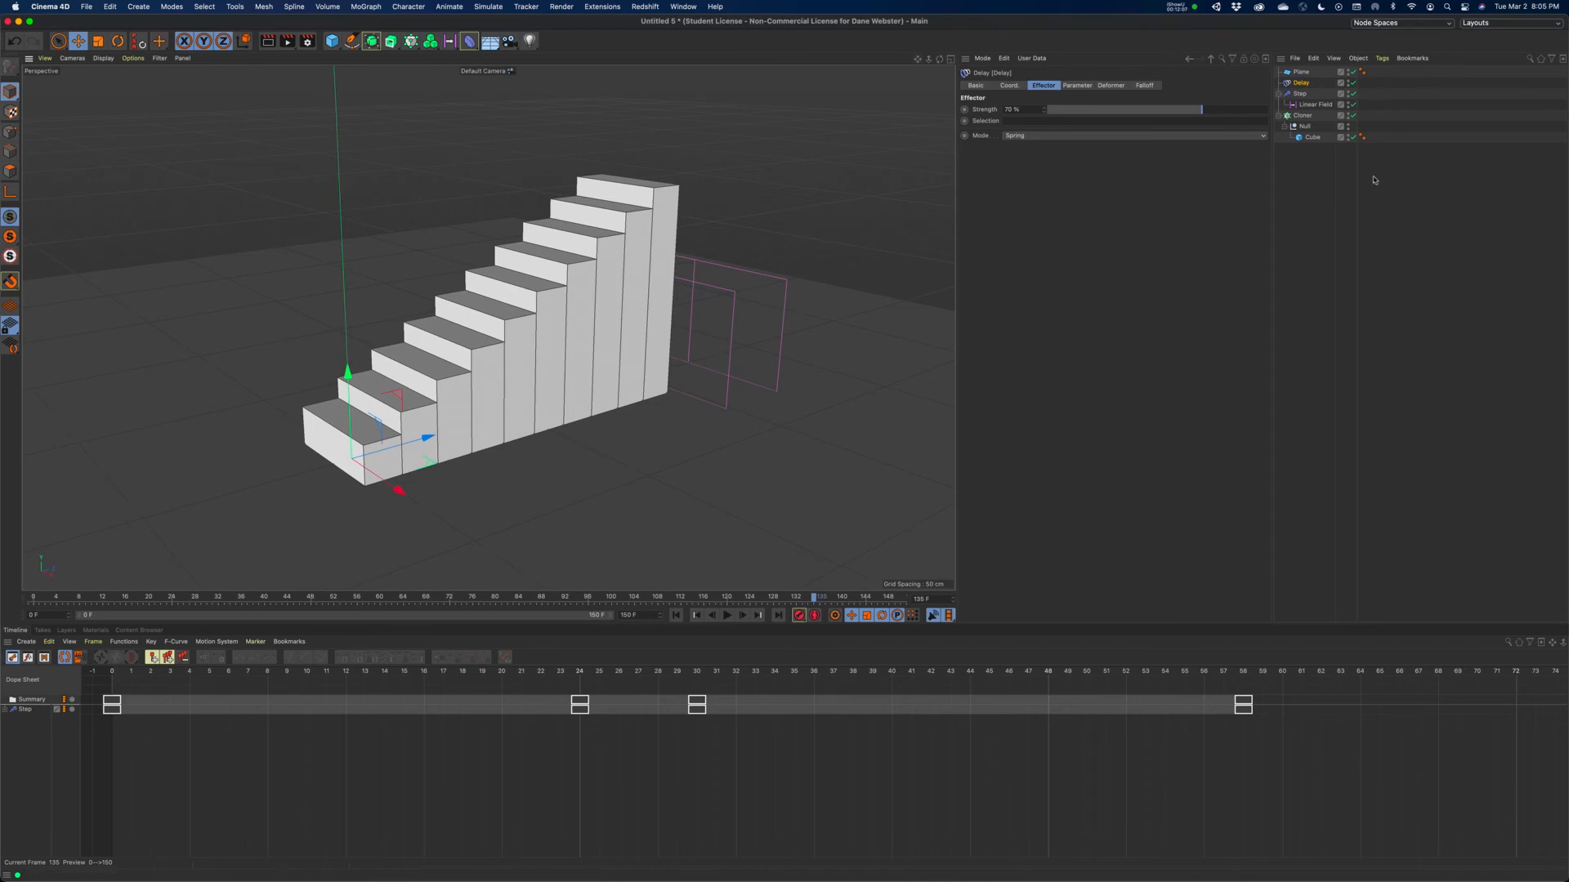
left_click(1312, 137)
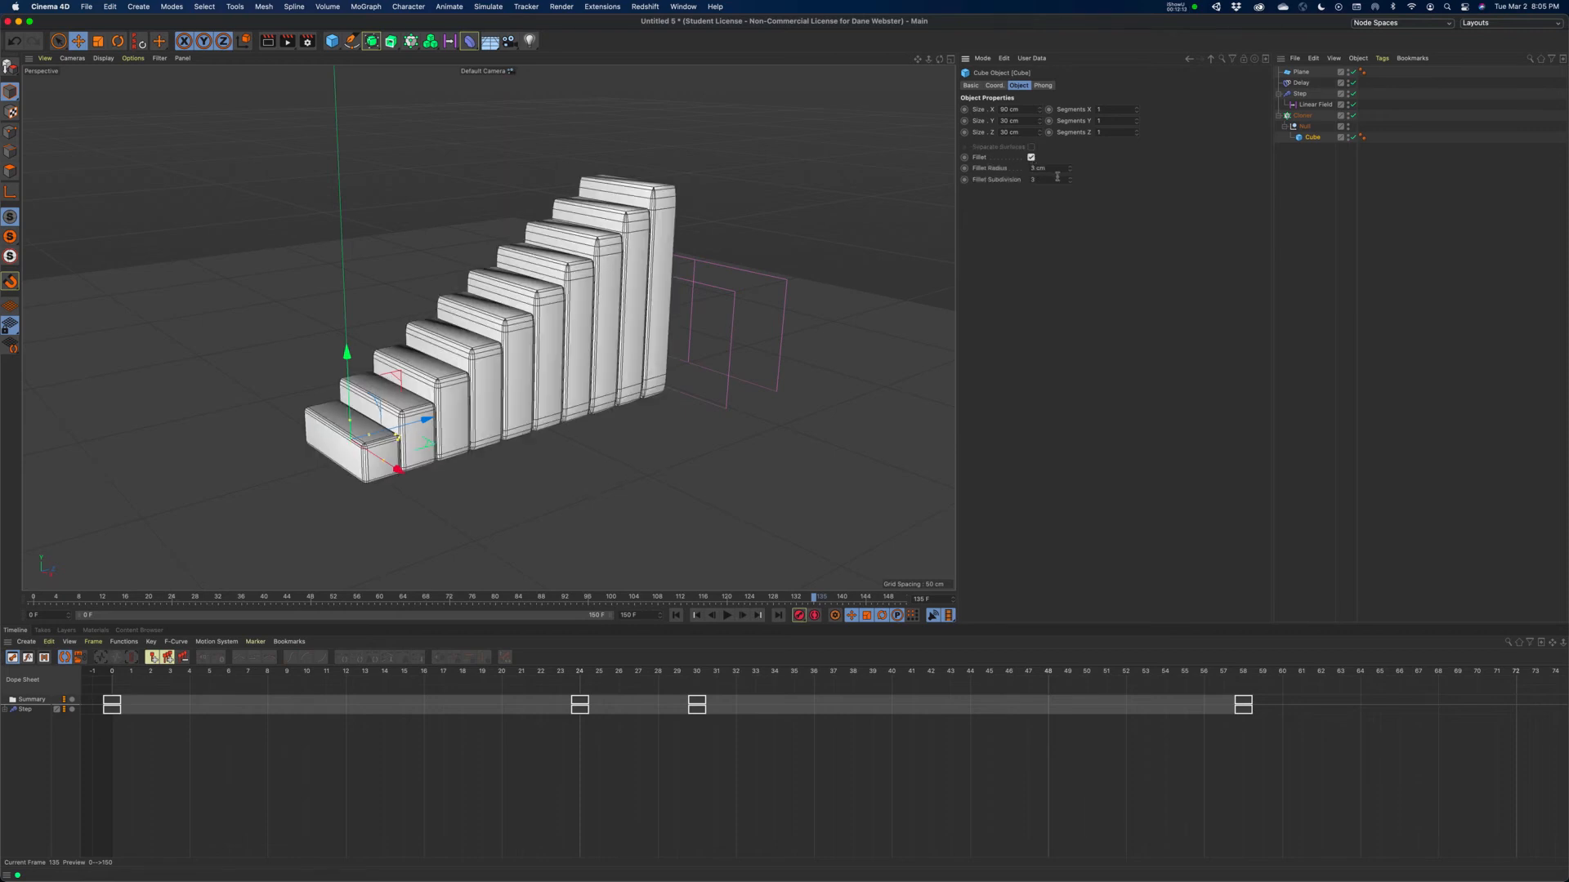
double_click(1033, 167)
type("0.5")
key("Tab")
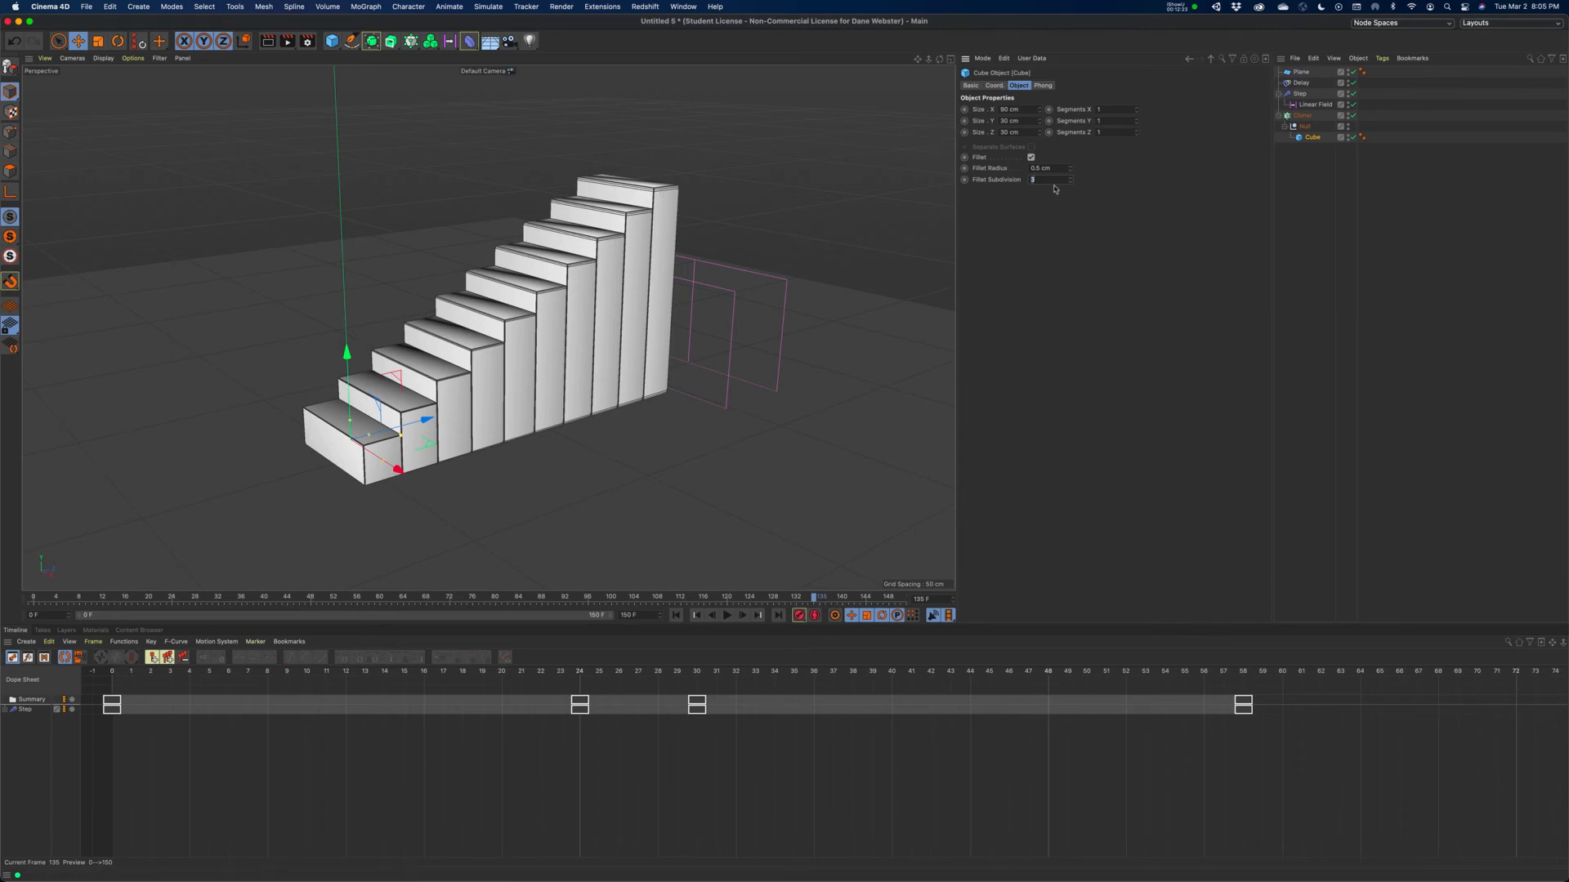
left_click_drag(1013, 167, 989, 169)
left_click(1031, 157)
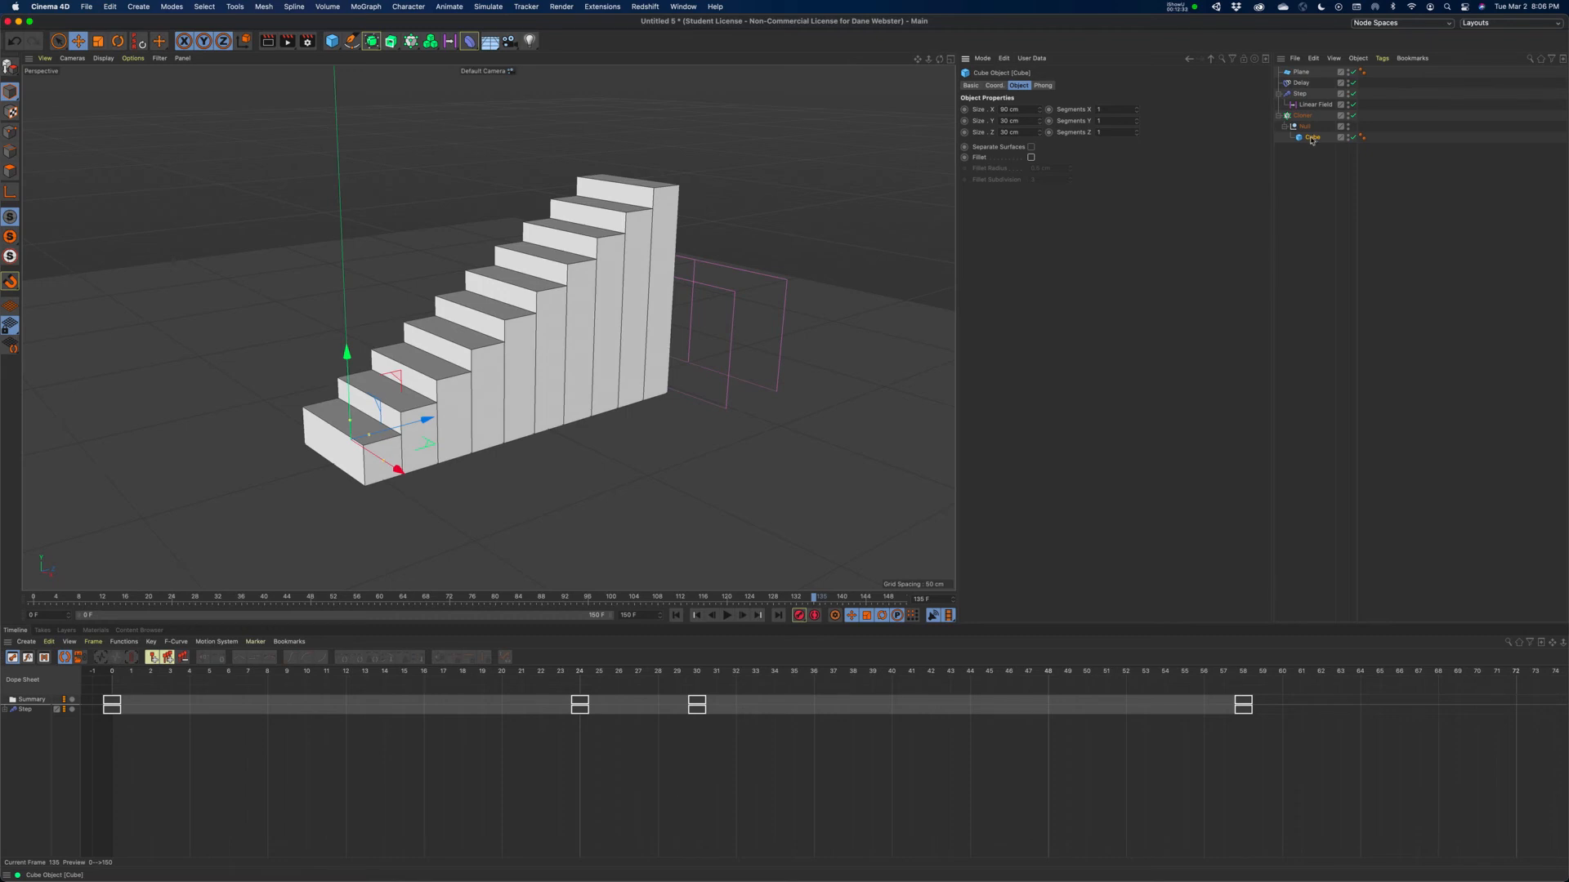
left_click(332, 43)
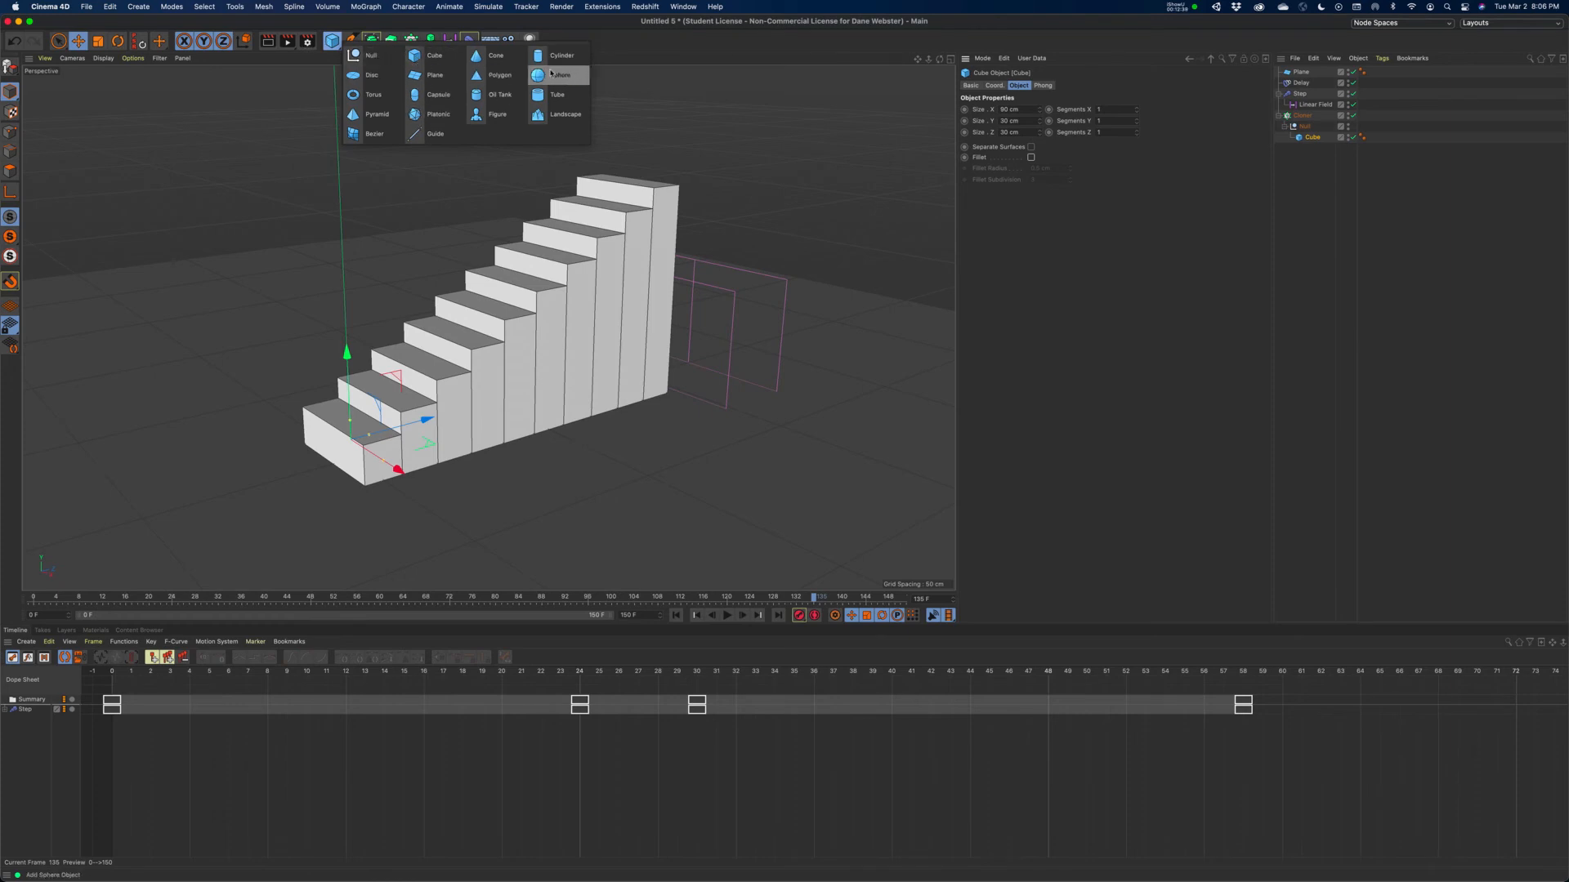
left_click(1151, 328)
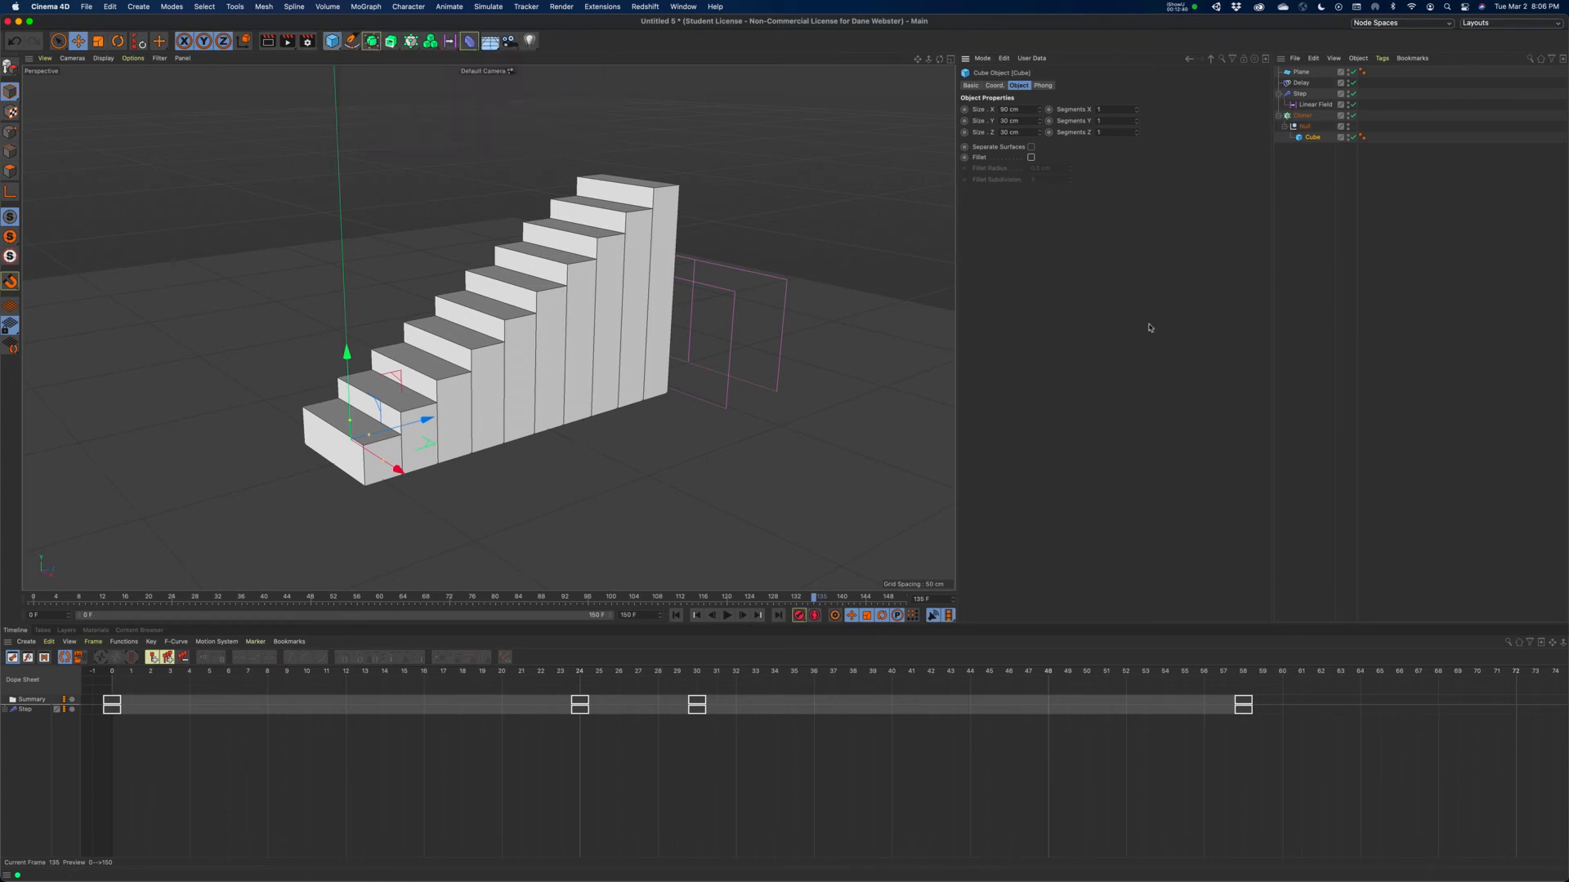
left_click(1298, 116)
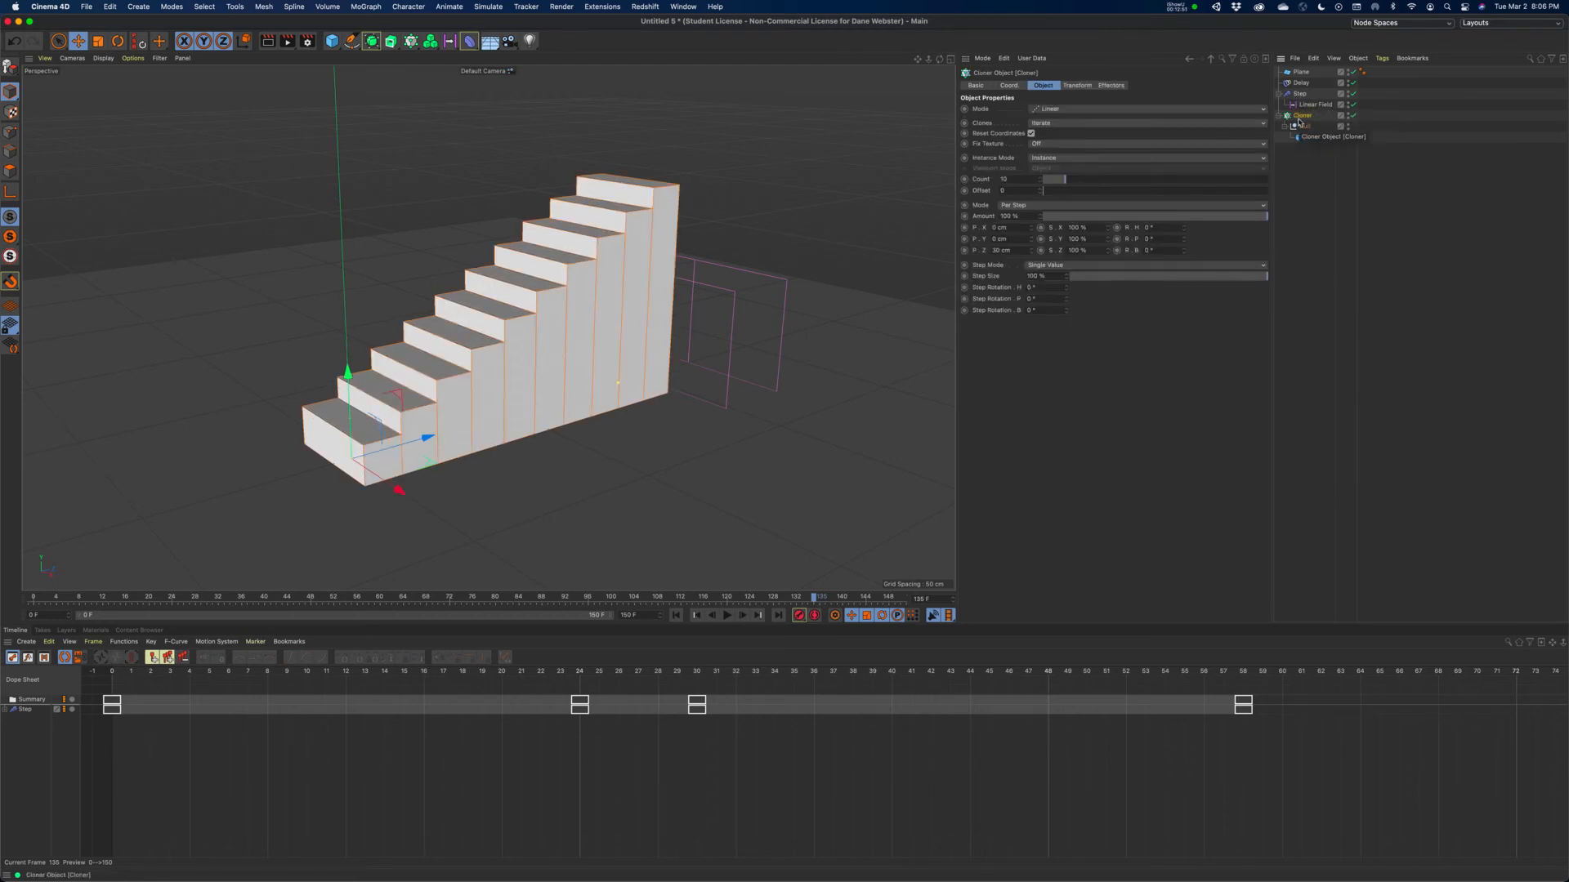
left_click(1074, 87)
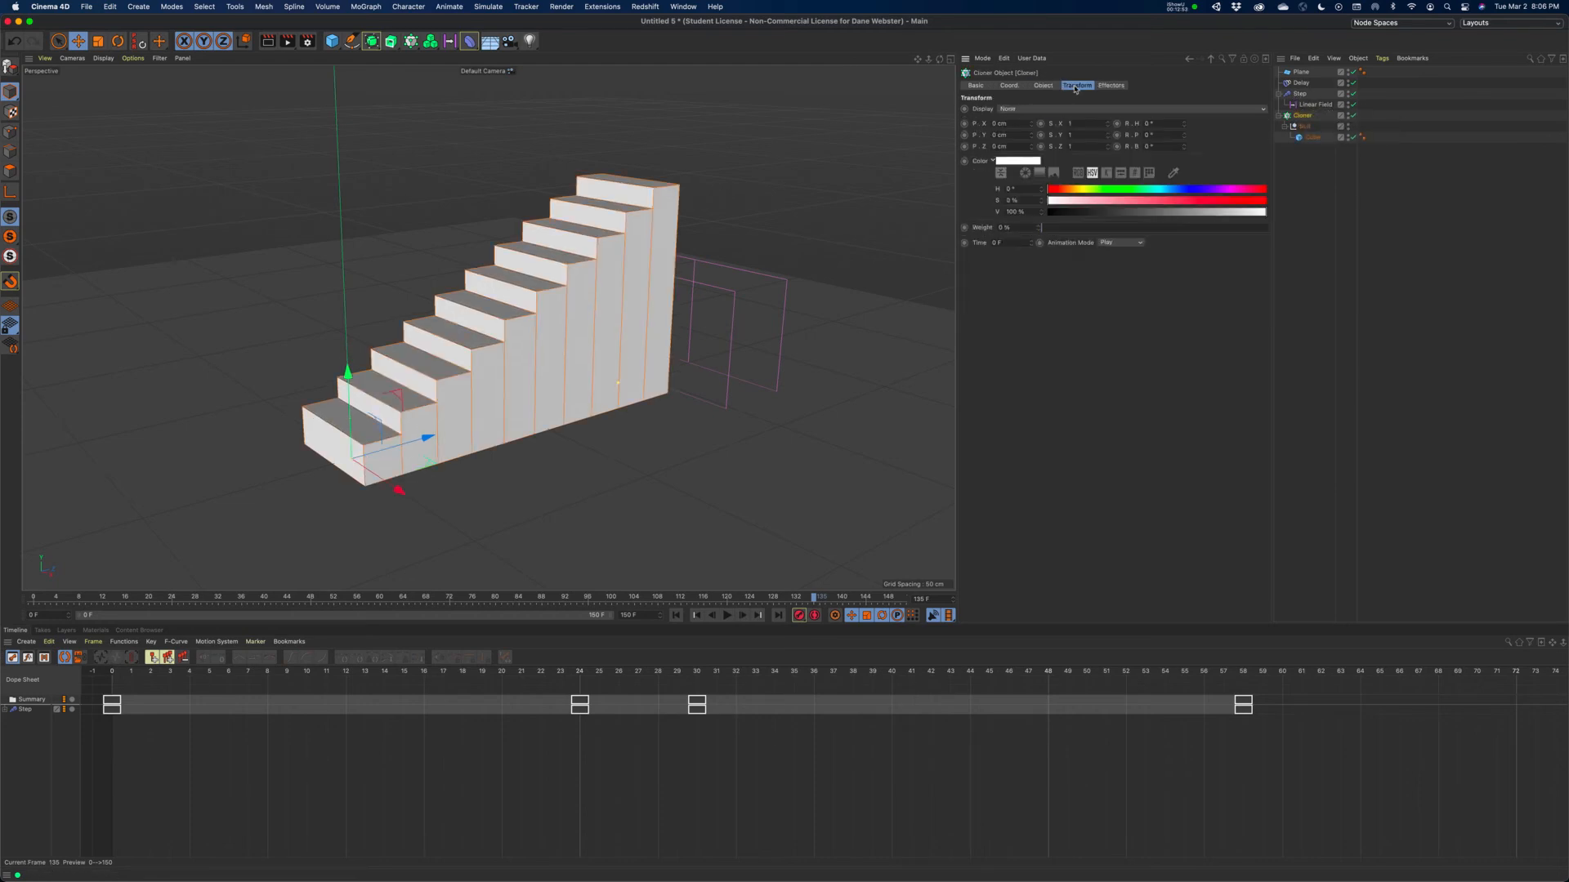
left_click(1042, 86)
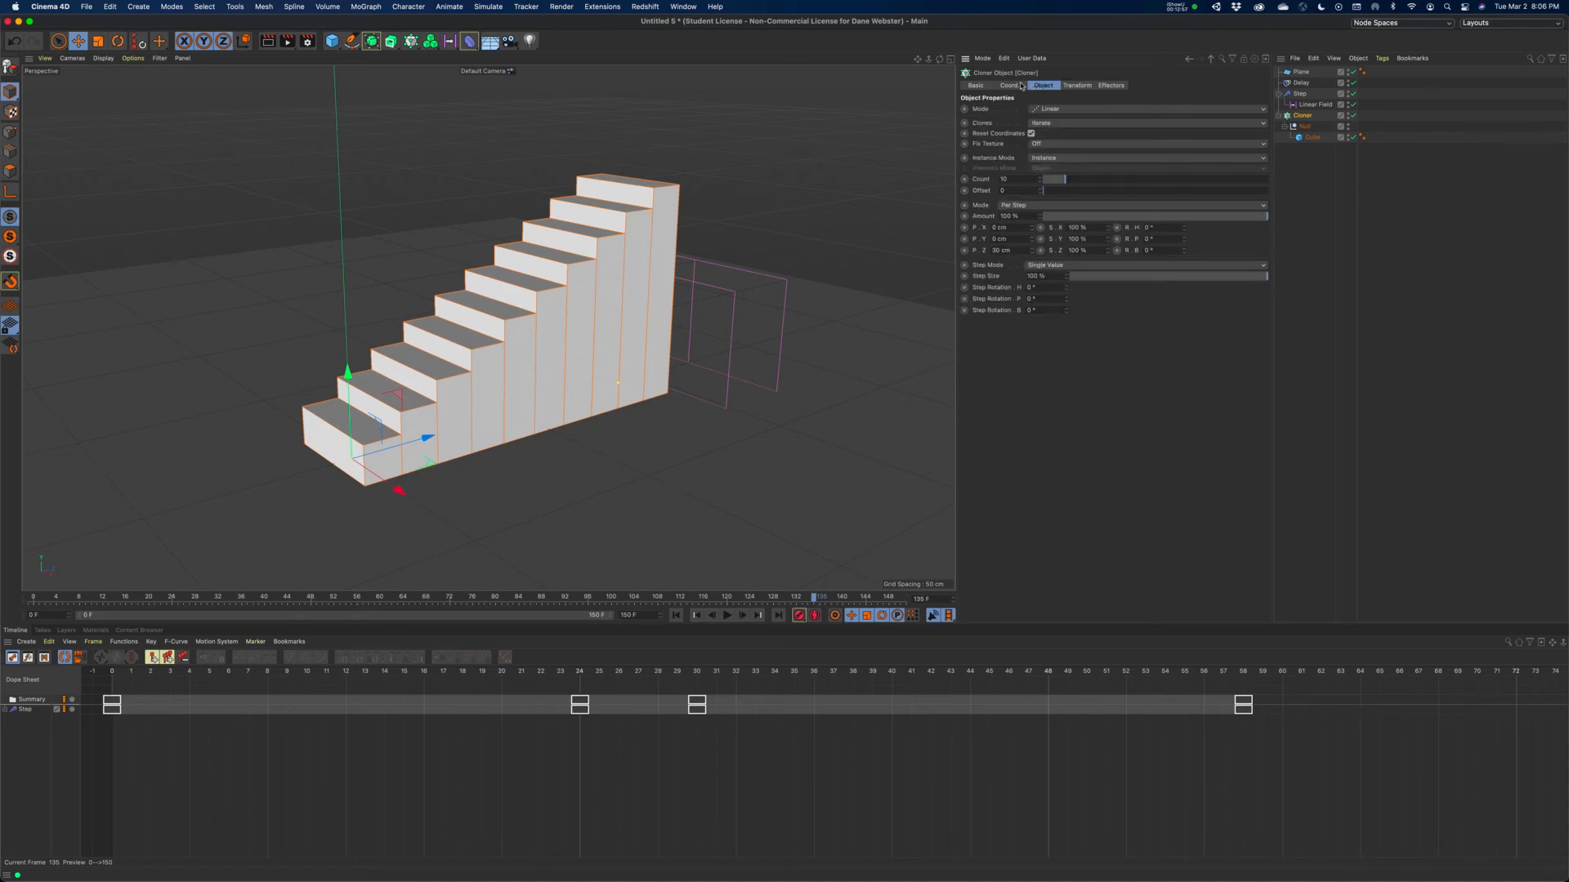
Try the Effector Color mode on the Step effector and play the animation from the start
left_click(1299, 95)
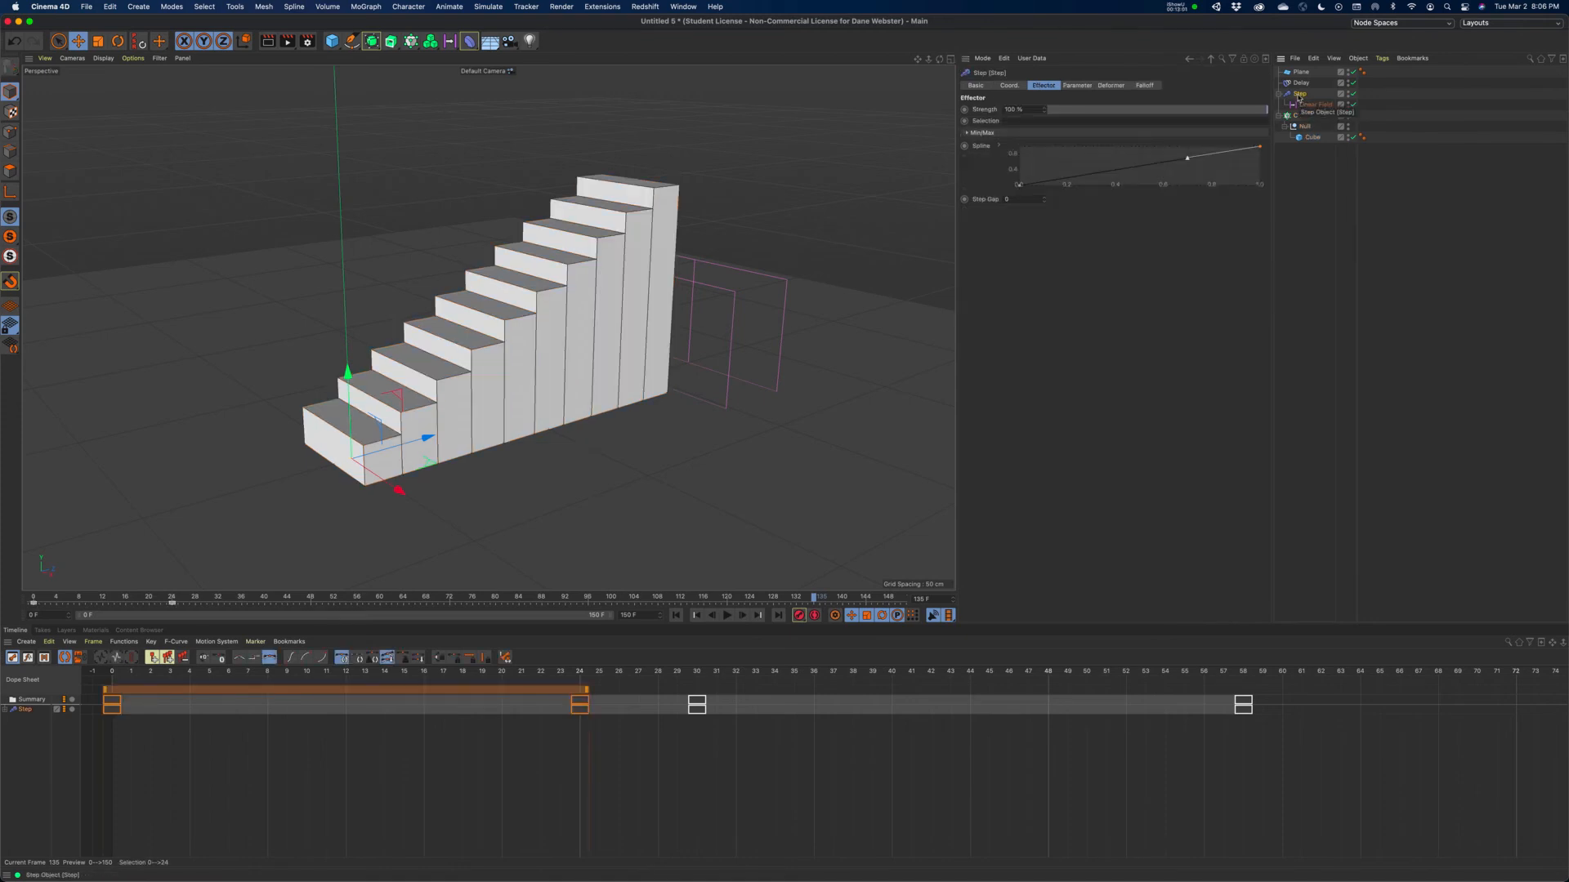
left_click(1076, 85)
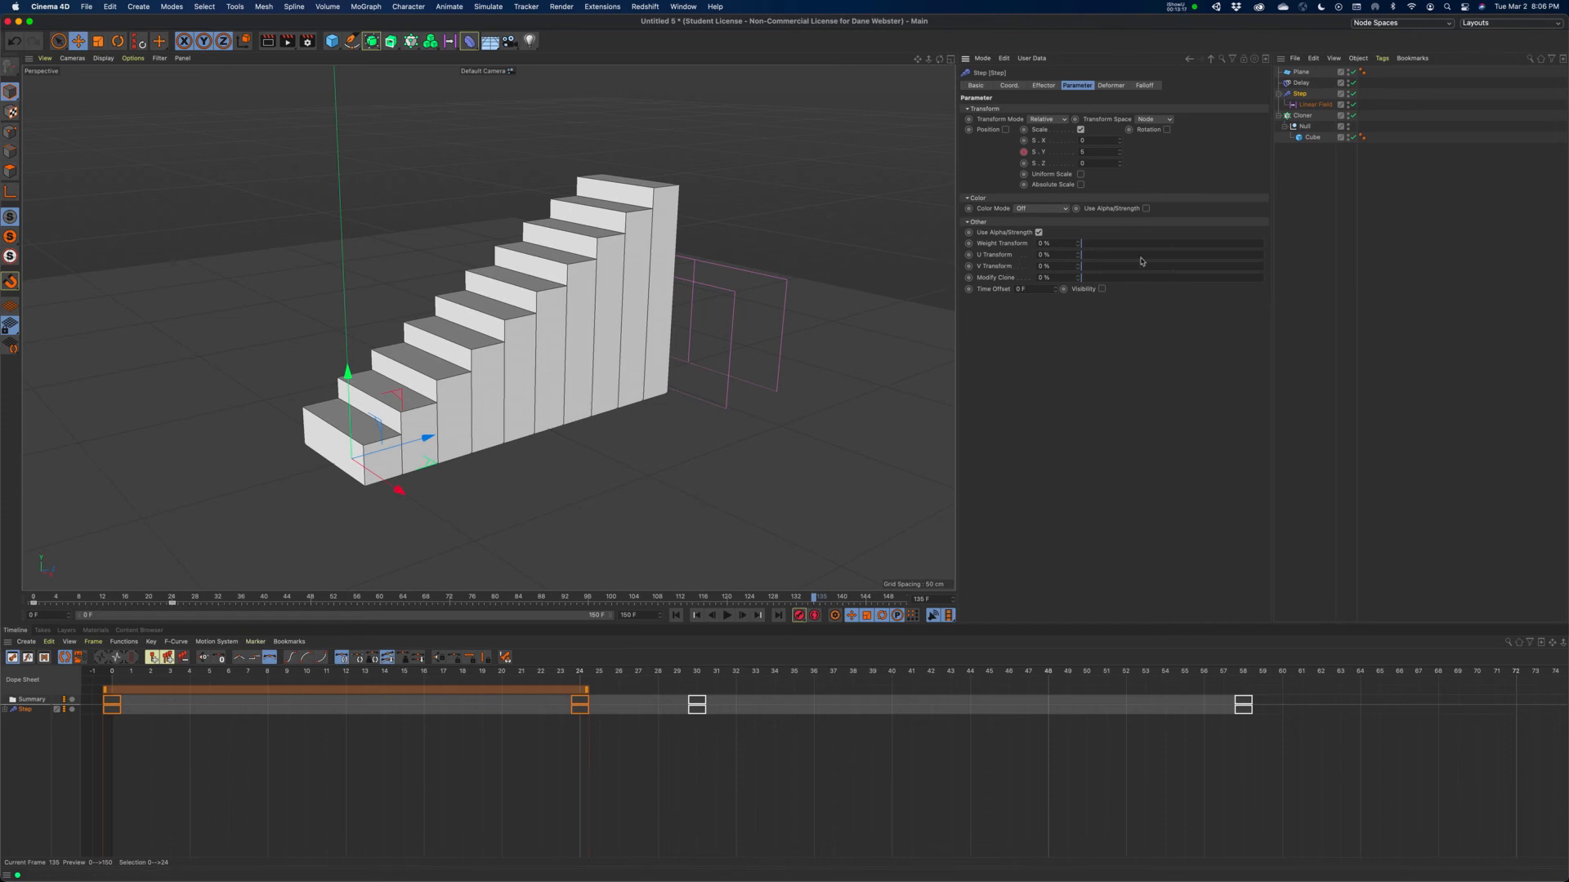
left_click(1112, 86)
left_click(1076, 86)
left_click(1055, 210)
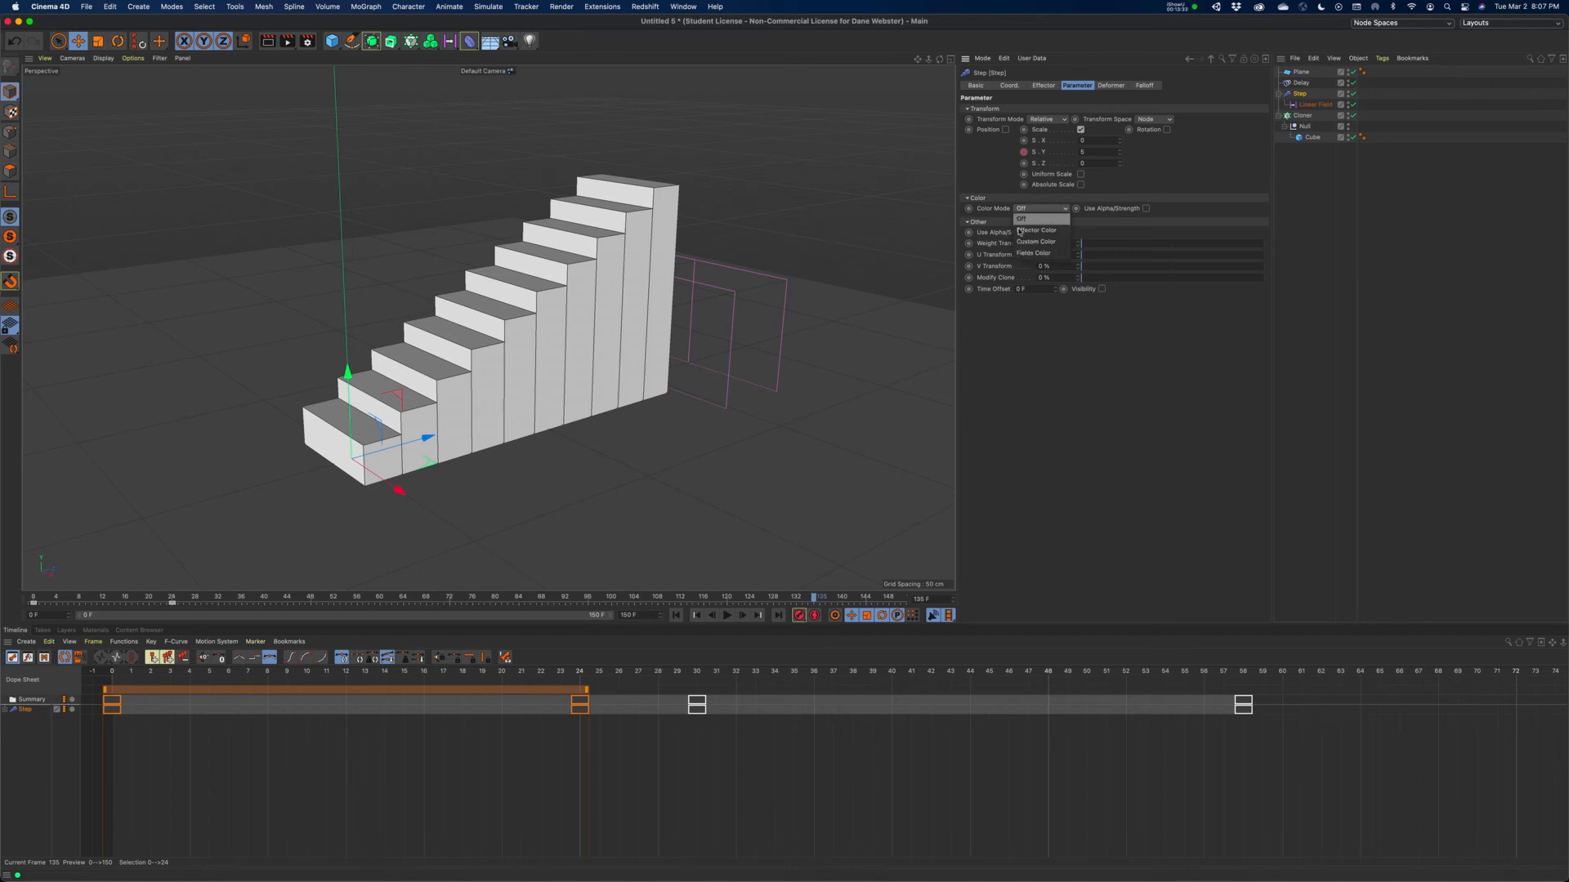
left_click(1040, 232)
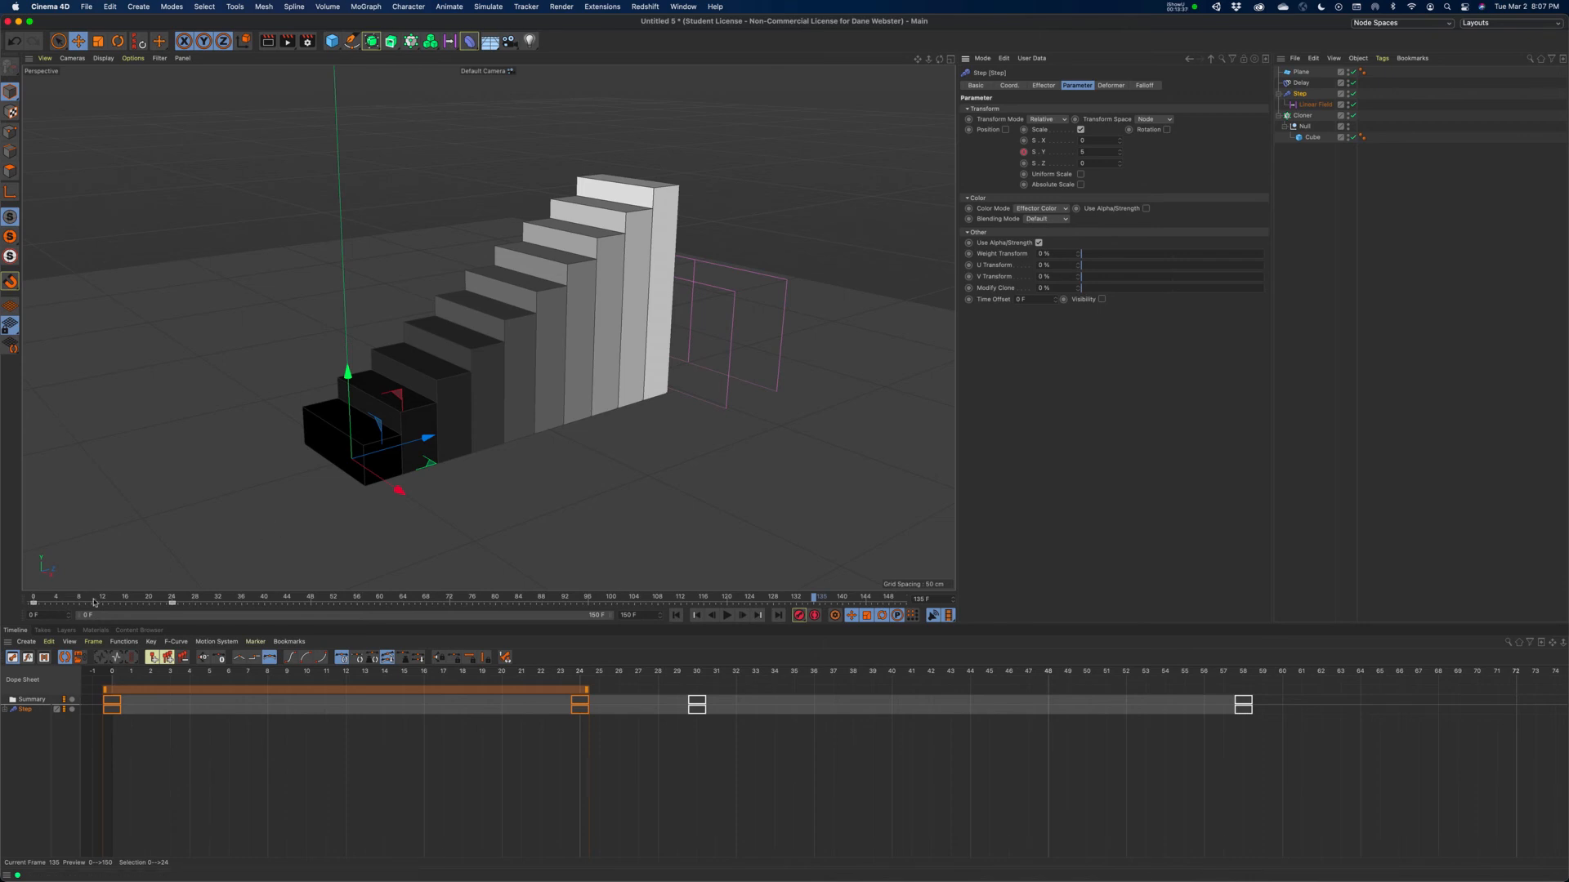
left_click_drag(57, 600, 2, 596)
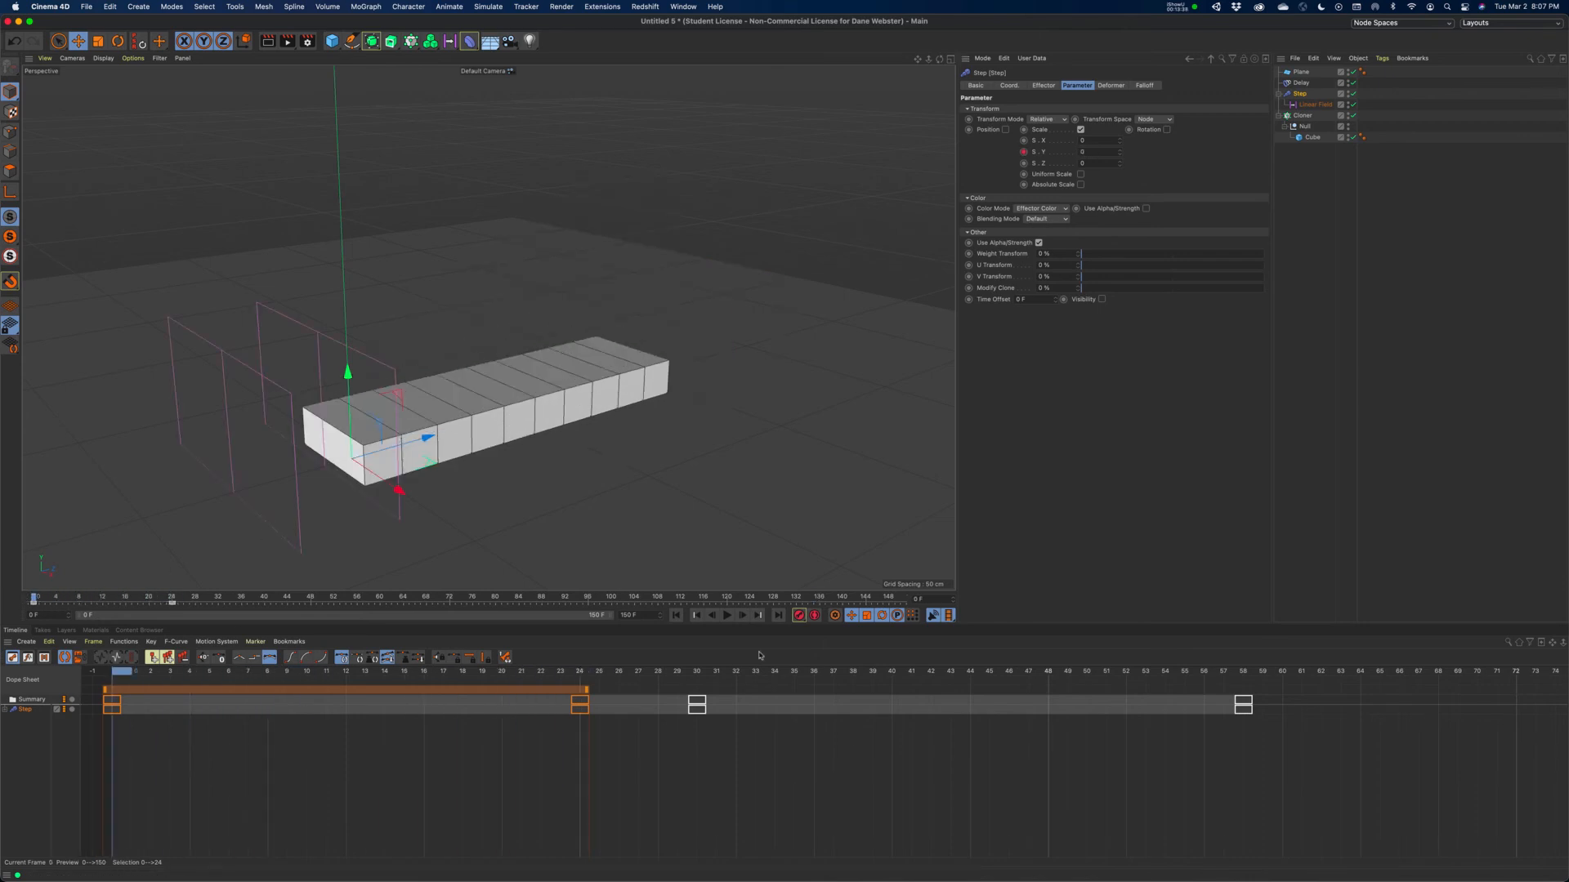
left_click(726, 615)
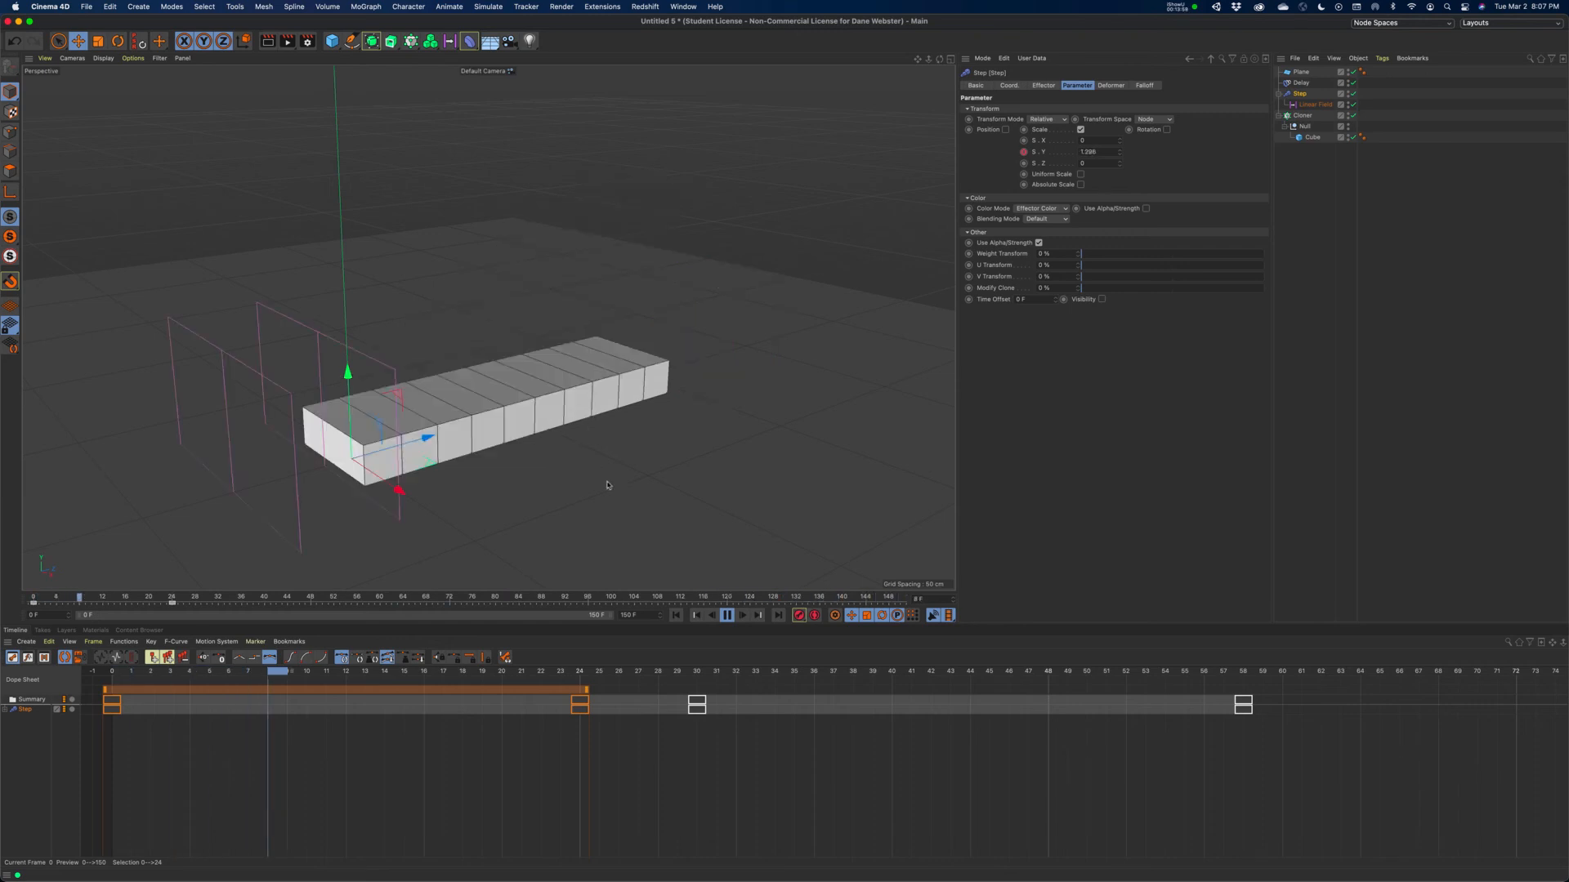
left_click(727, 615)
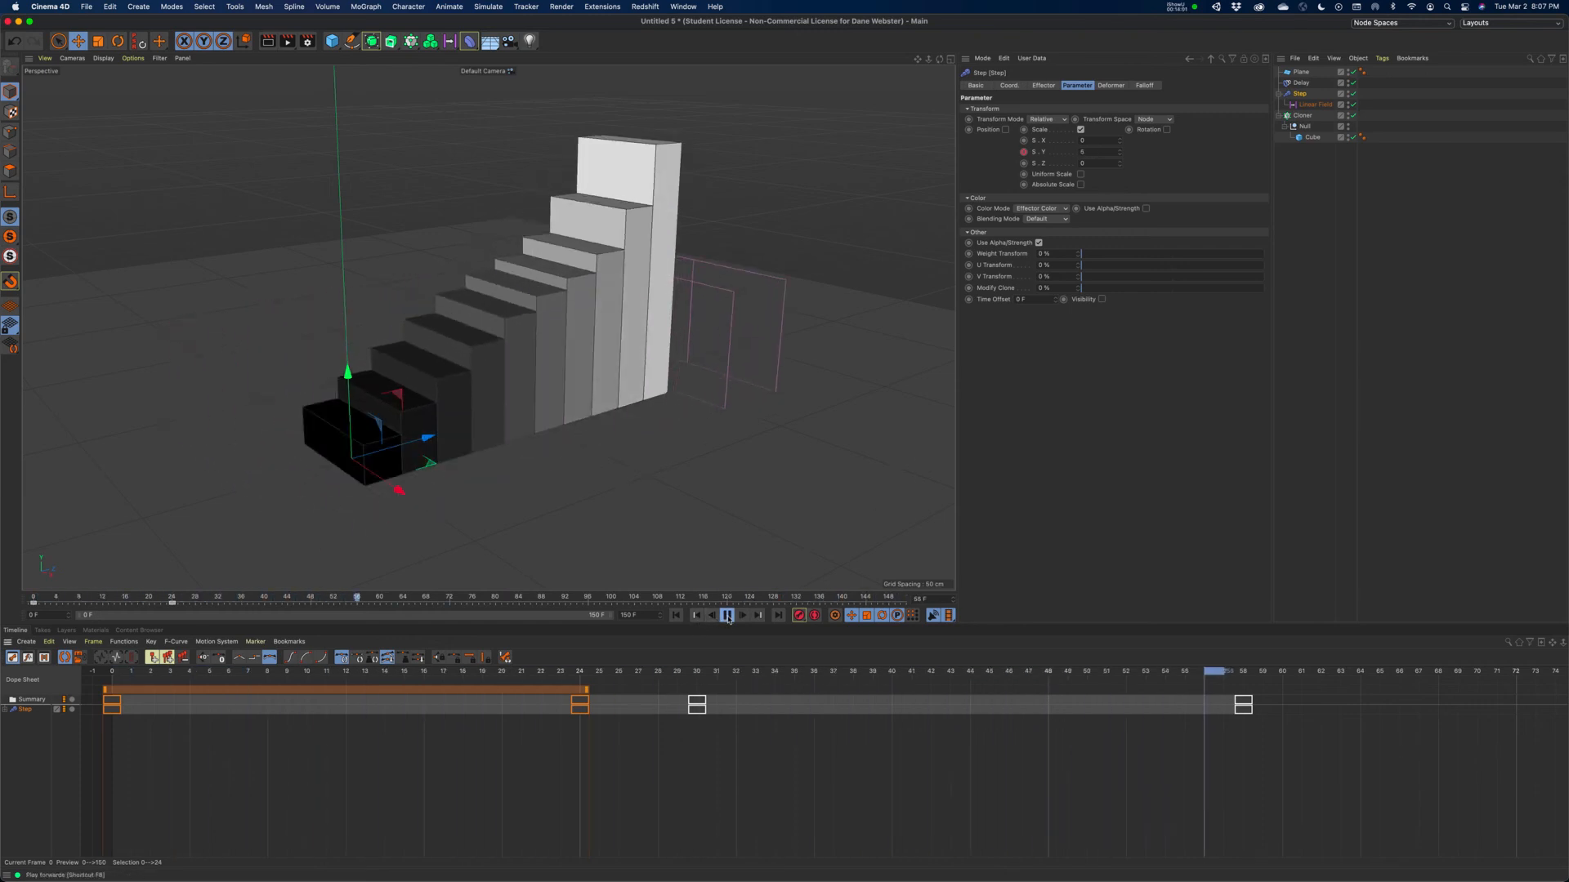
Set the Step effector's color mode to Fields Color, then play the animation from the start and inspect the partly raised steps
left_click(1045, 210)
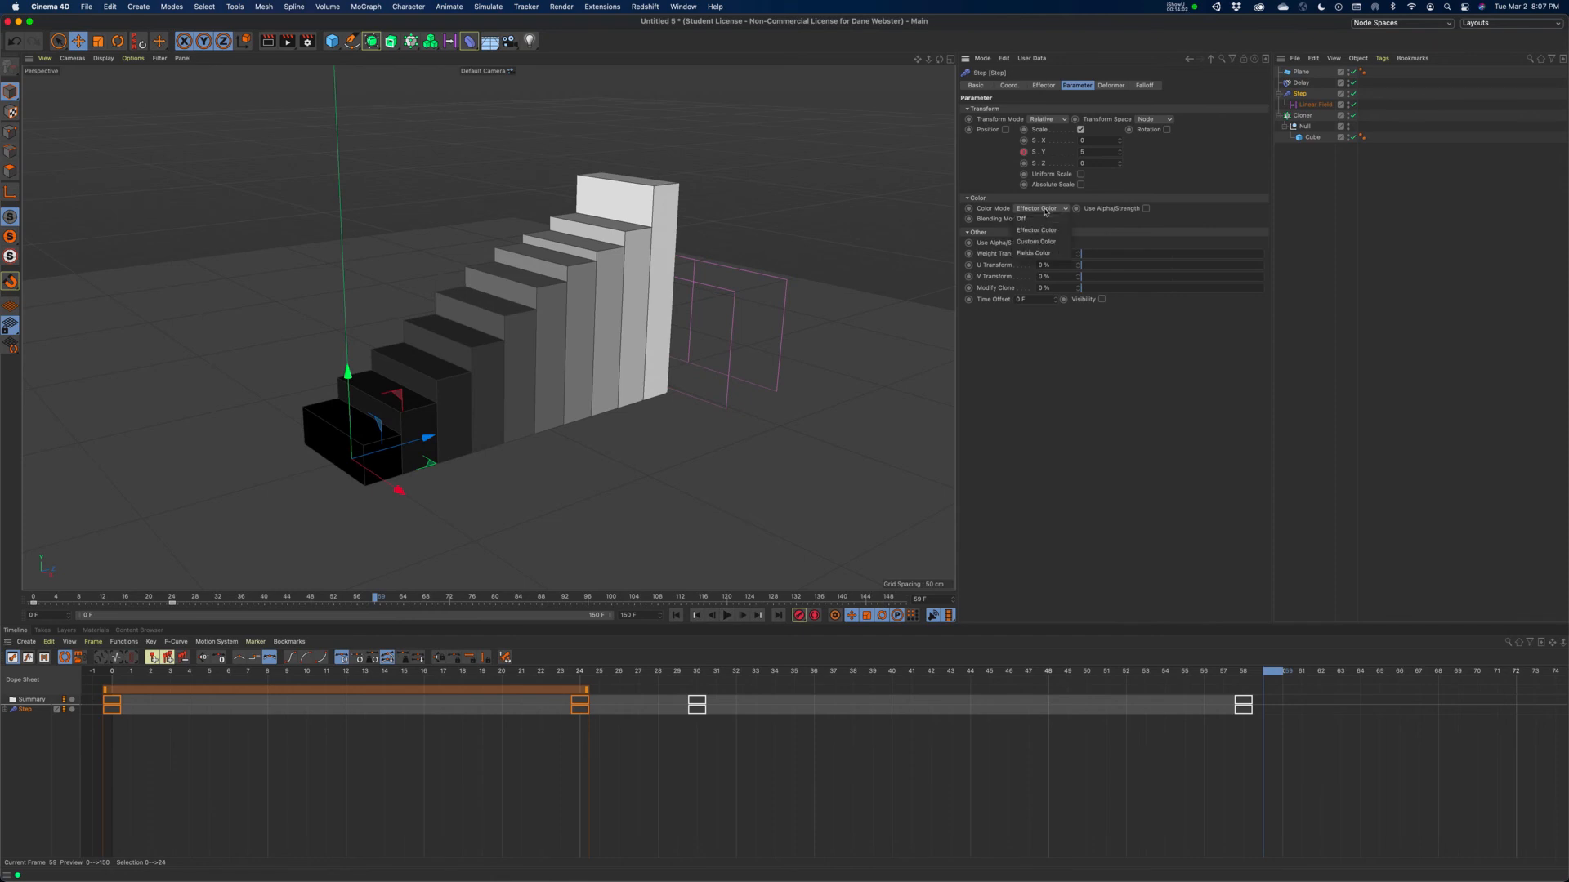
left_click(1034, 254)
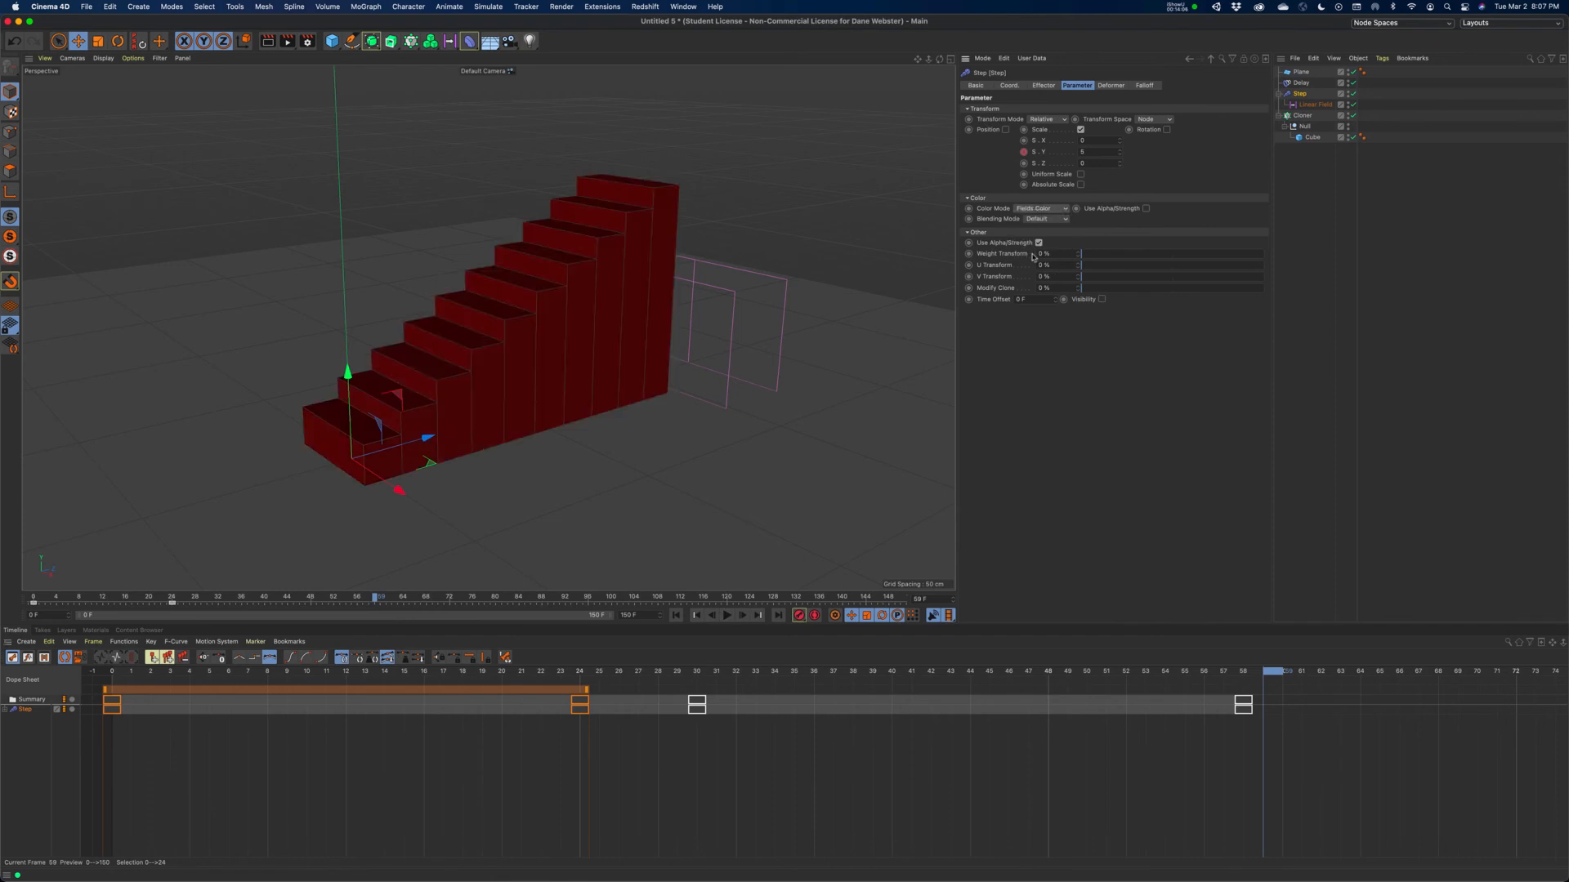
left_click(676, 615)
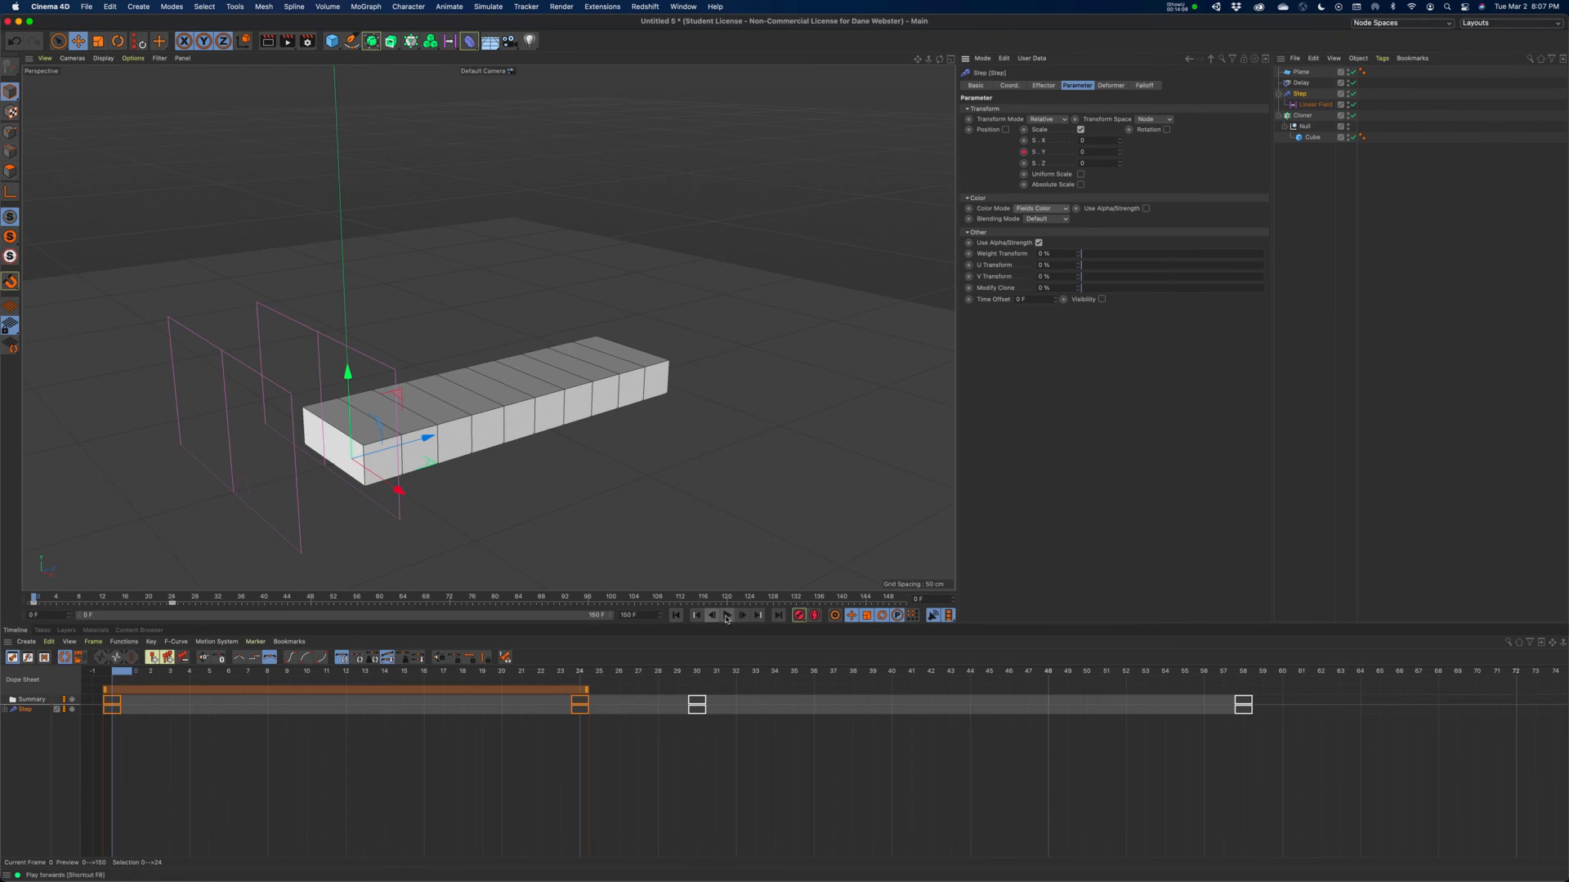
left_click(727, 616)
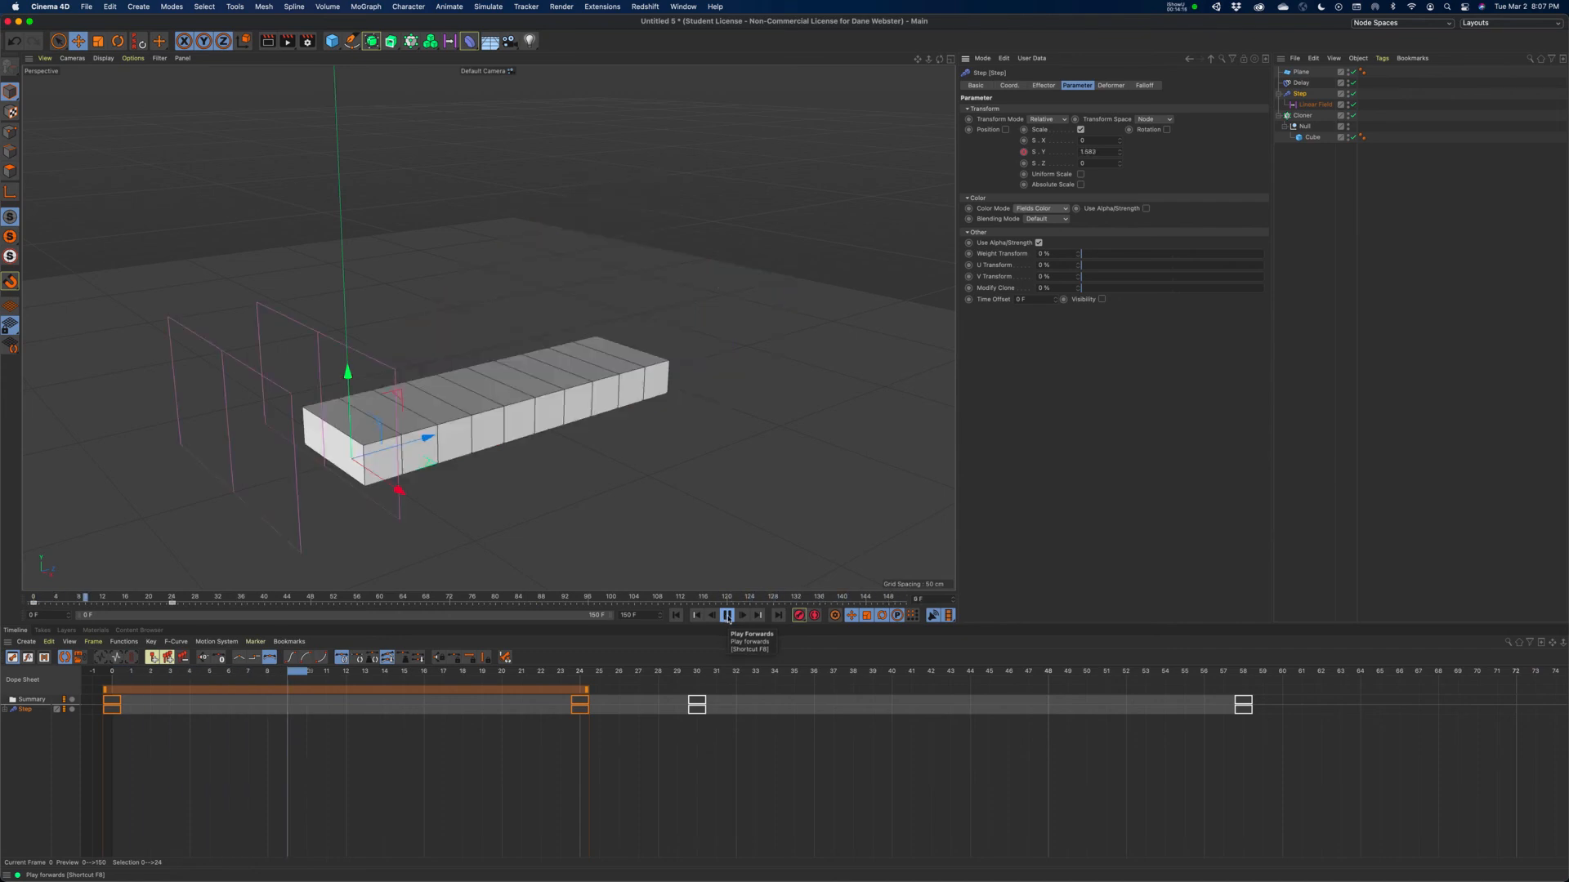
left_click(727, 615)
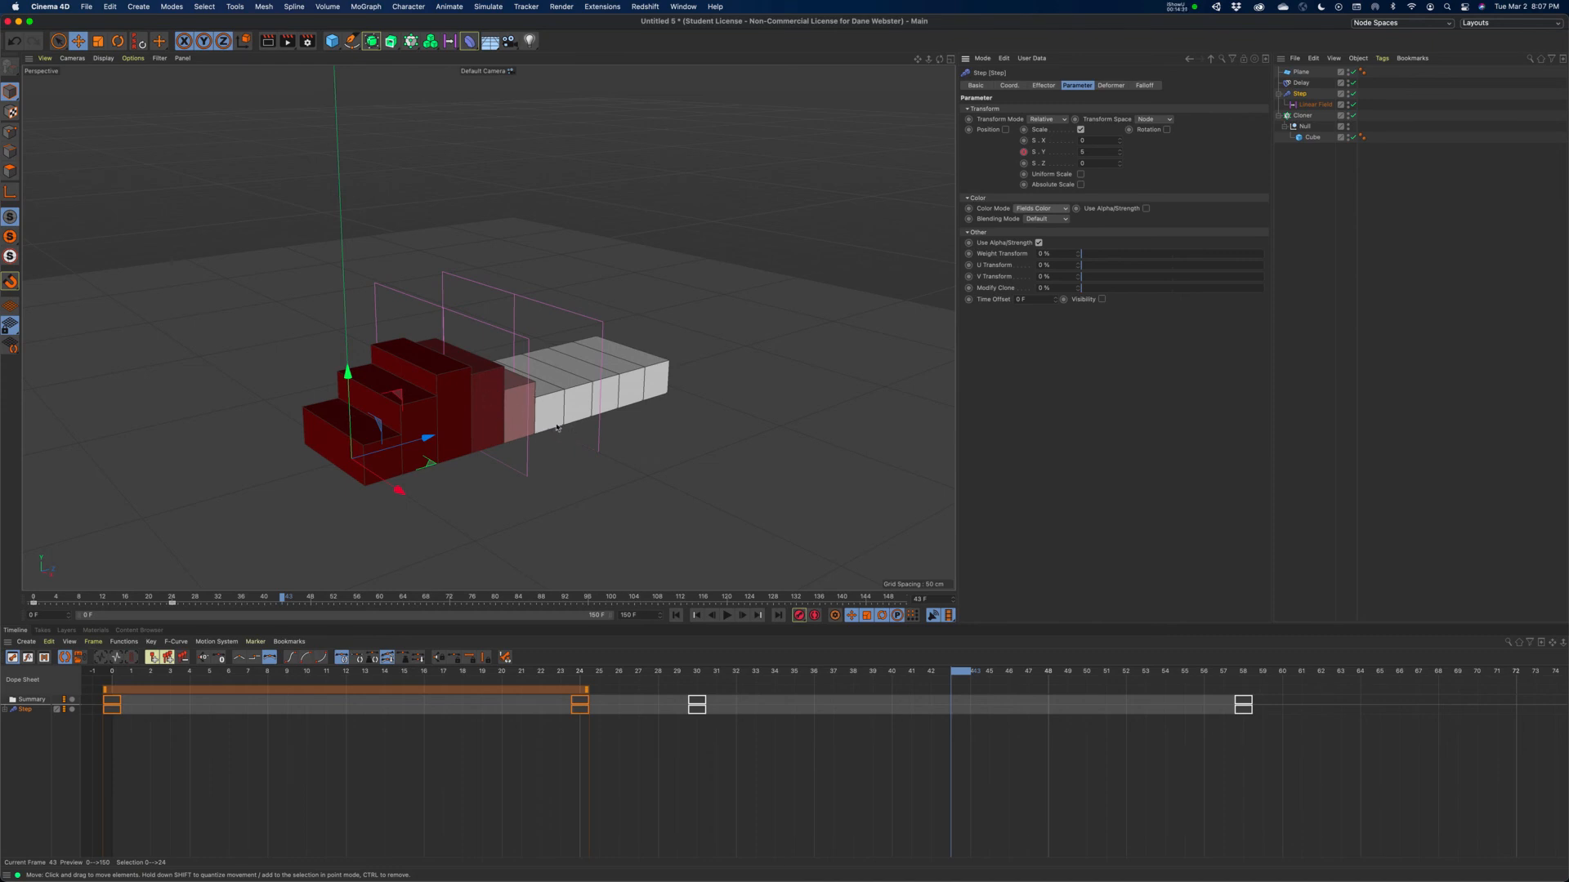
mouse_move(537, 431)
left_mouse_down("alt")
mouse_move(545, 407)
mouse_move(550, 438)
left_mouse_up("alt")
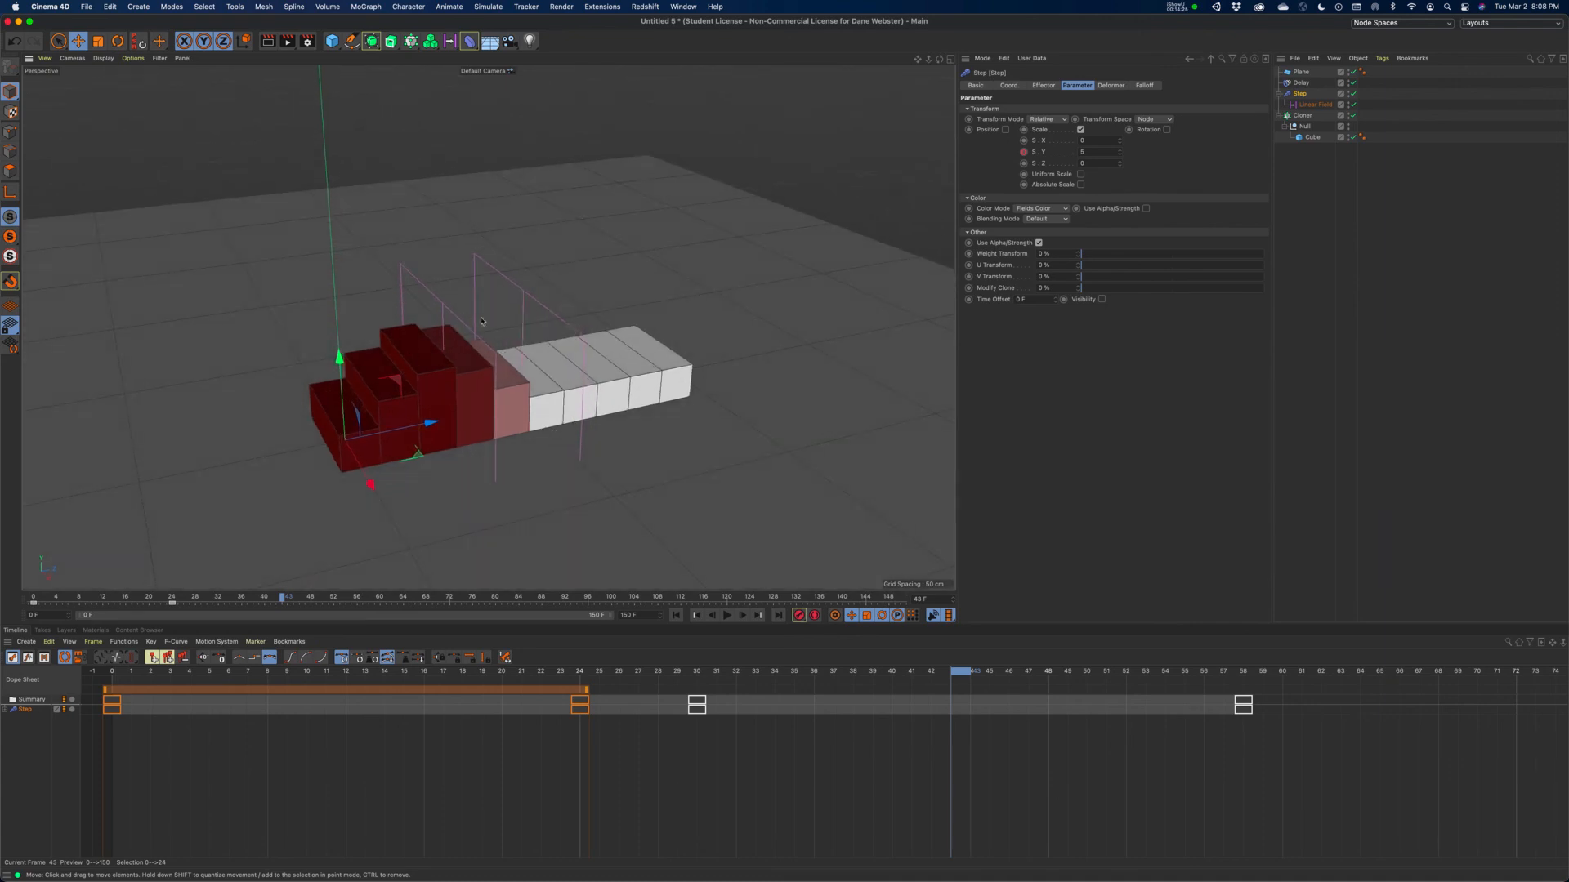
left_click_drag(616, 376, 456, 368, "alt")
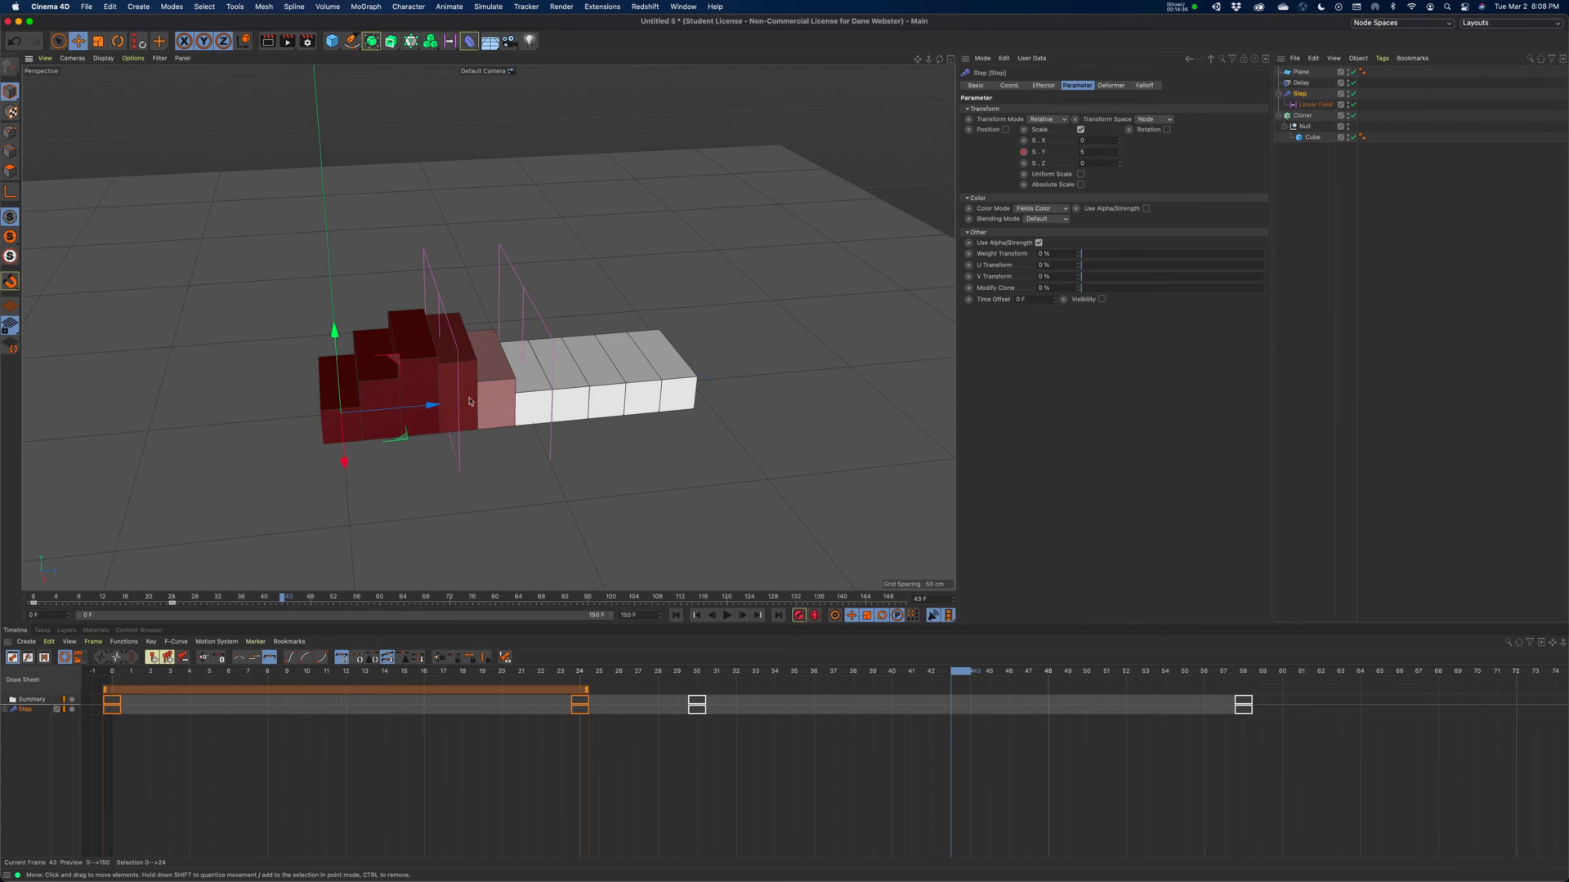
left_click_drag(470, 401, 427, 370, "alt")
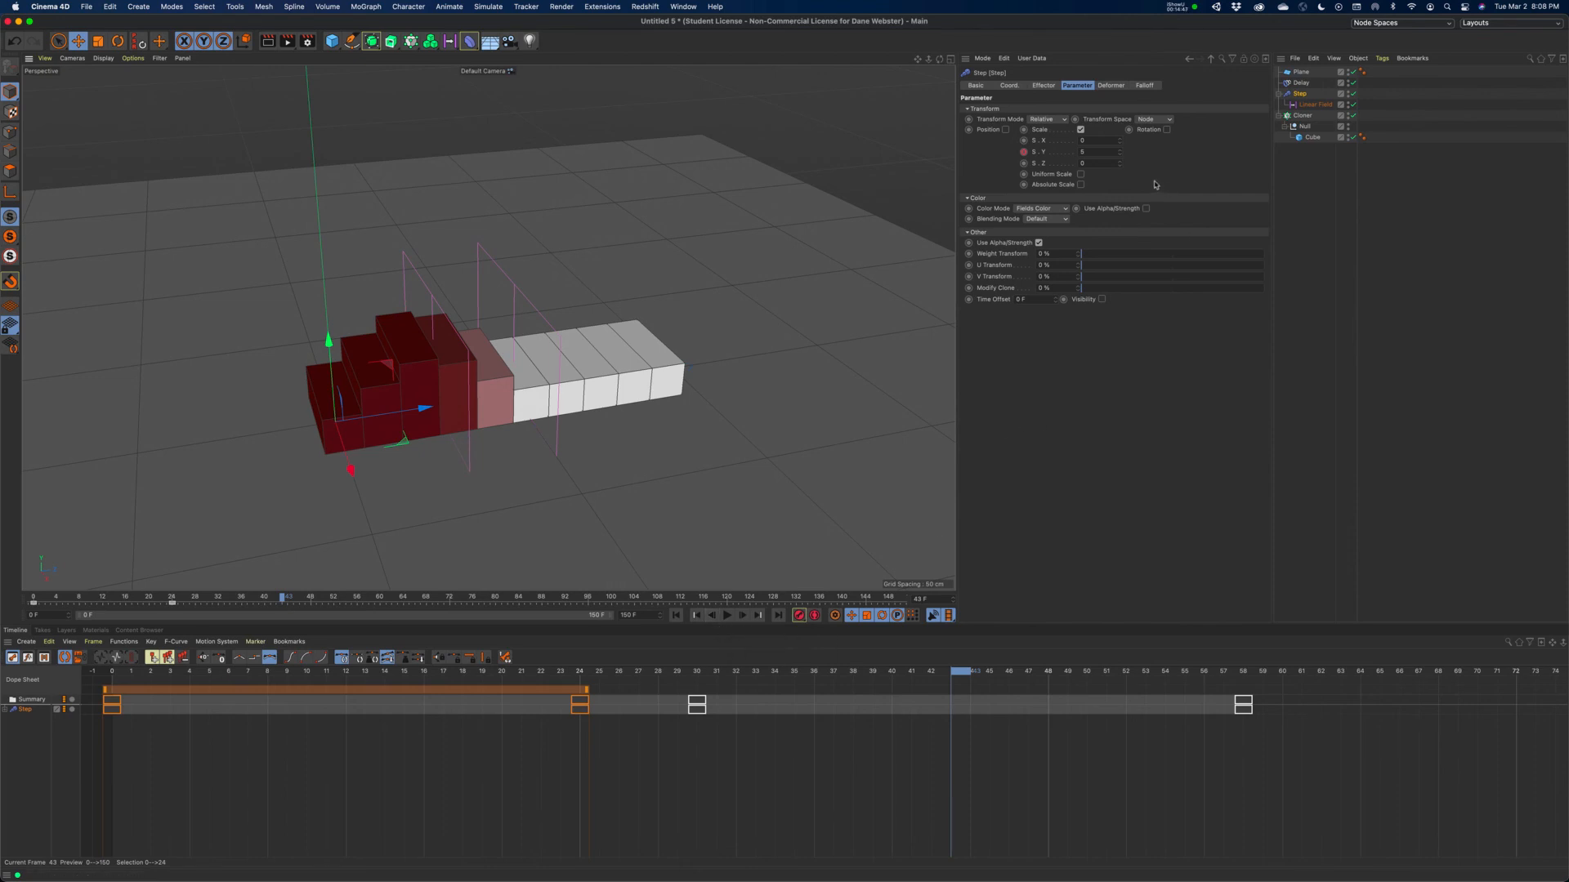
Try a blue remap color on the Linear Field with hue 234°, saturation 86% and value 68%
left_click(1315, 104)
left_click(1141, 86)
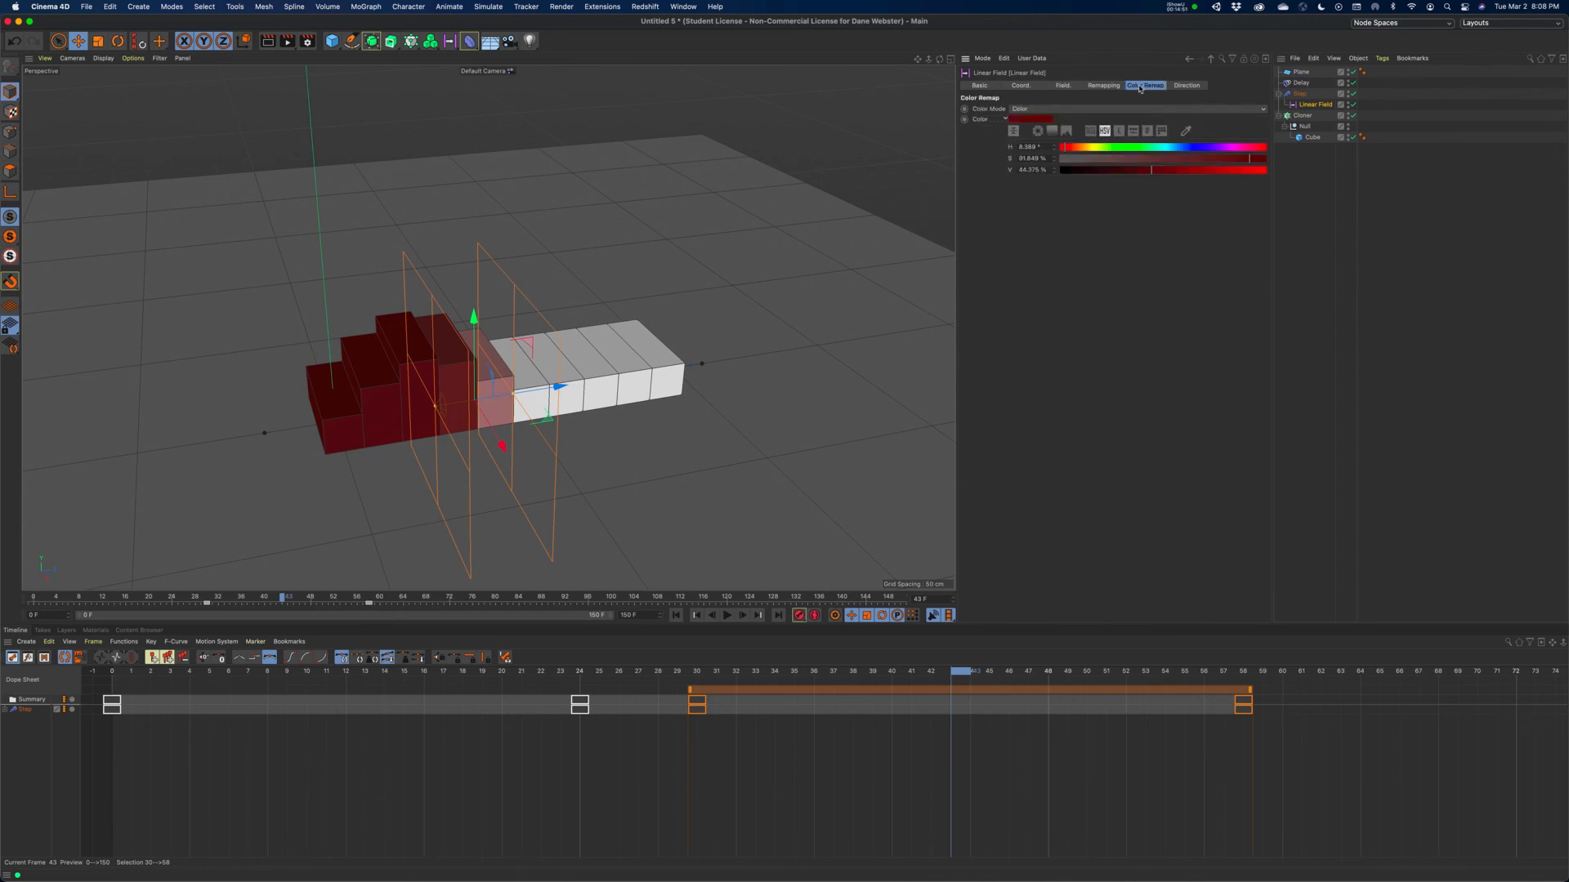
left_click(1026, 120)
left_click(1075, 120)
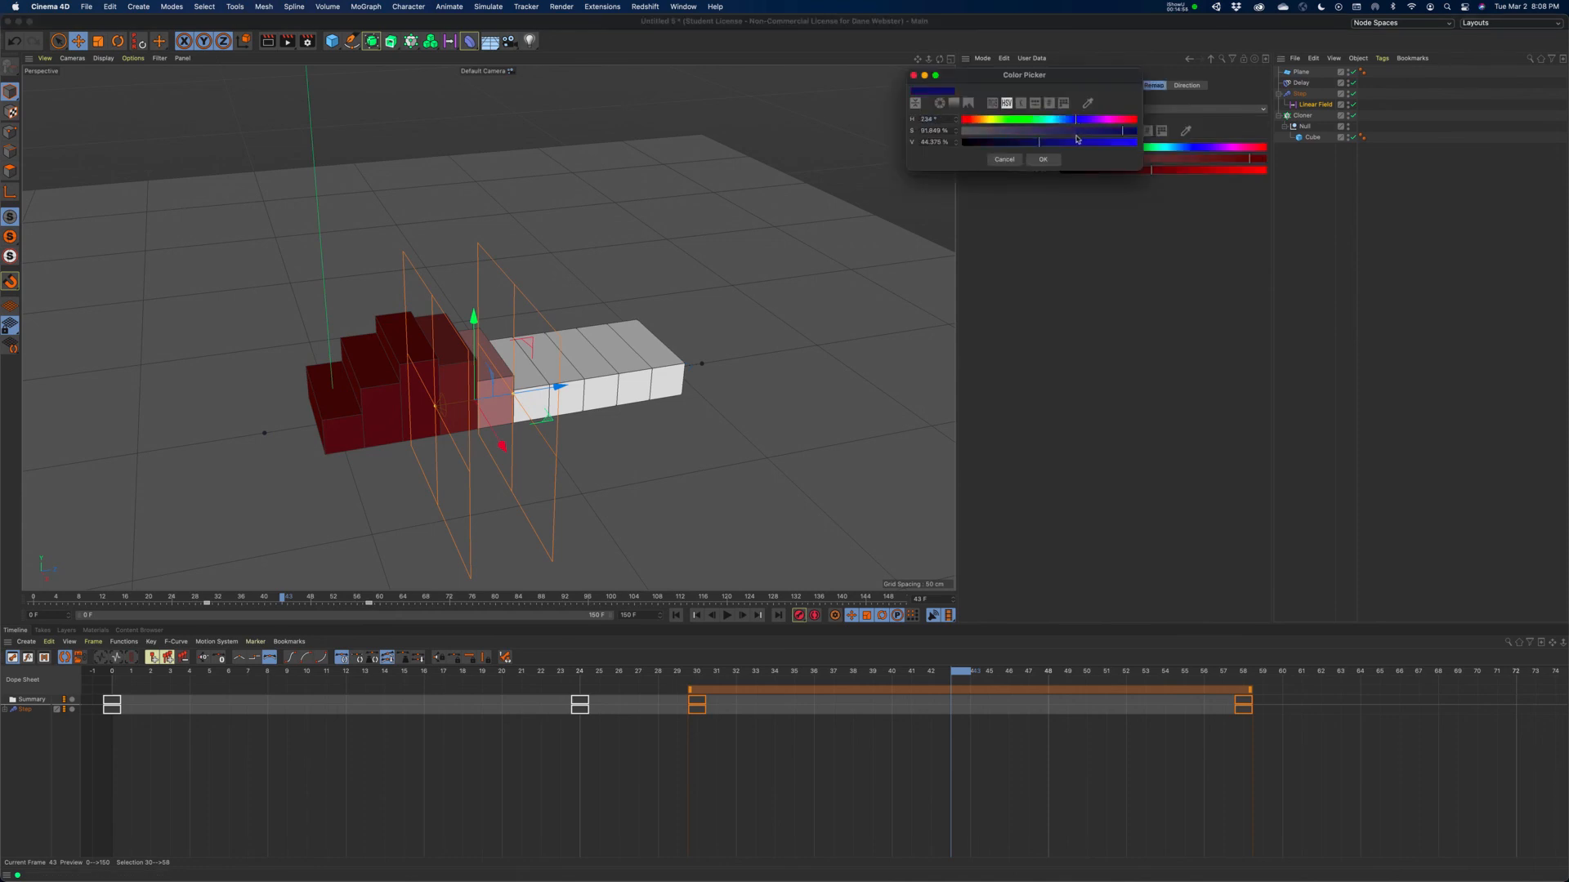
left_click_drag(1077, 131, 1112, 131)
left_click(1080, 141)
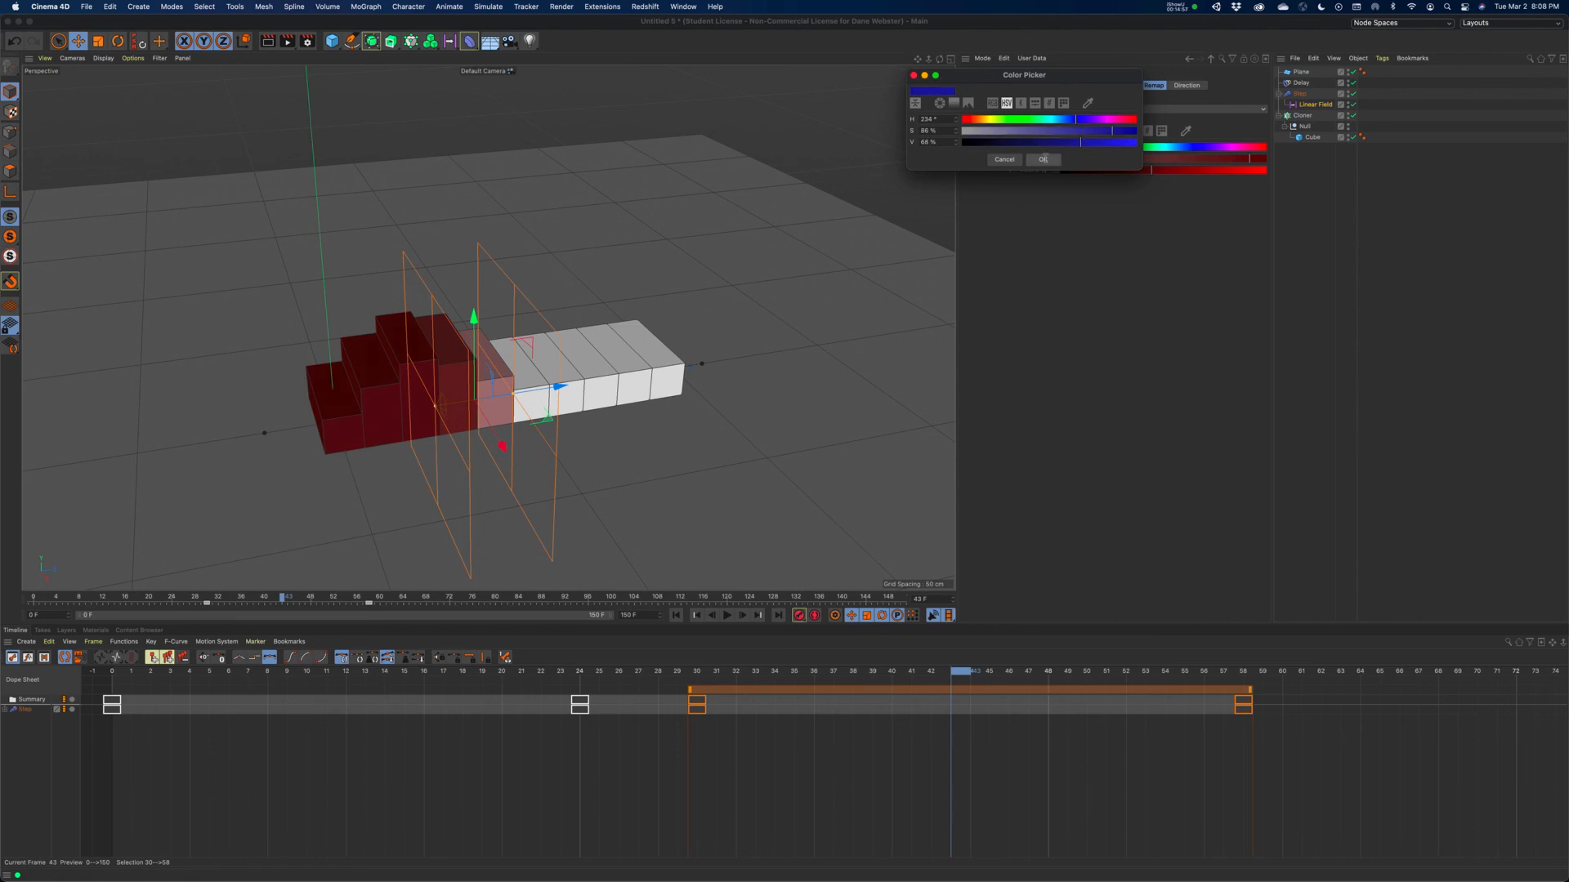
left_click(1045, 160)
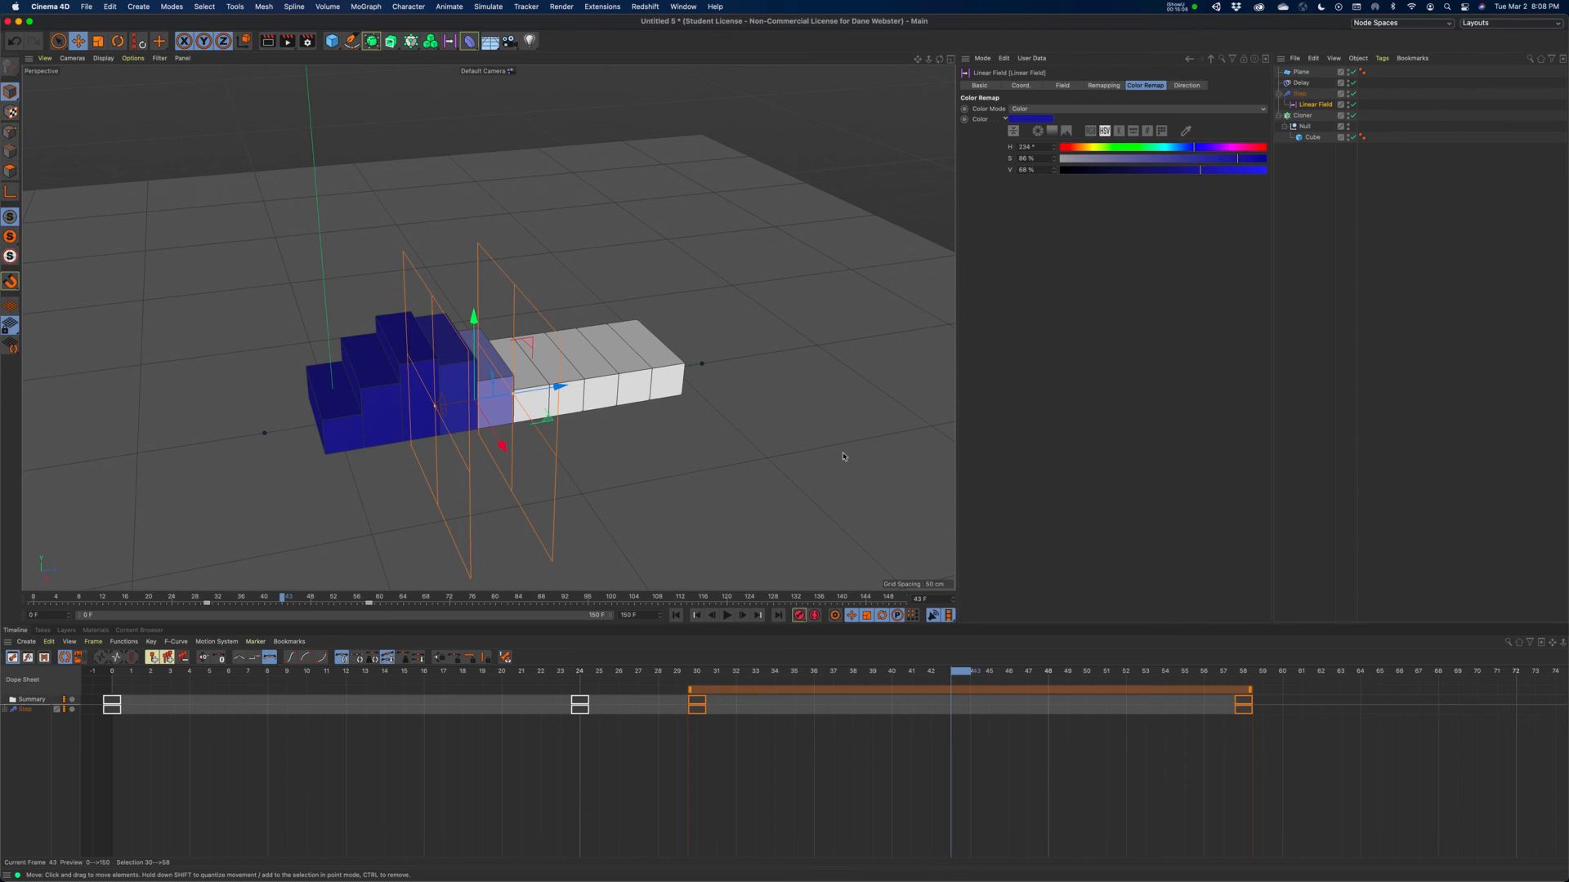
Switch the Linear Field's color remap mode to Gradient and play the animation from the start
left_click(1030, 110)
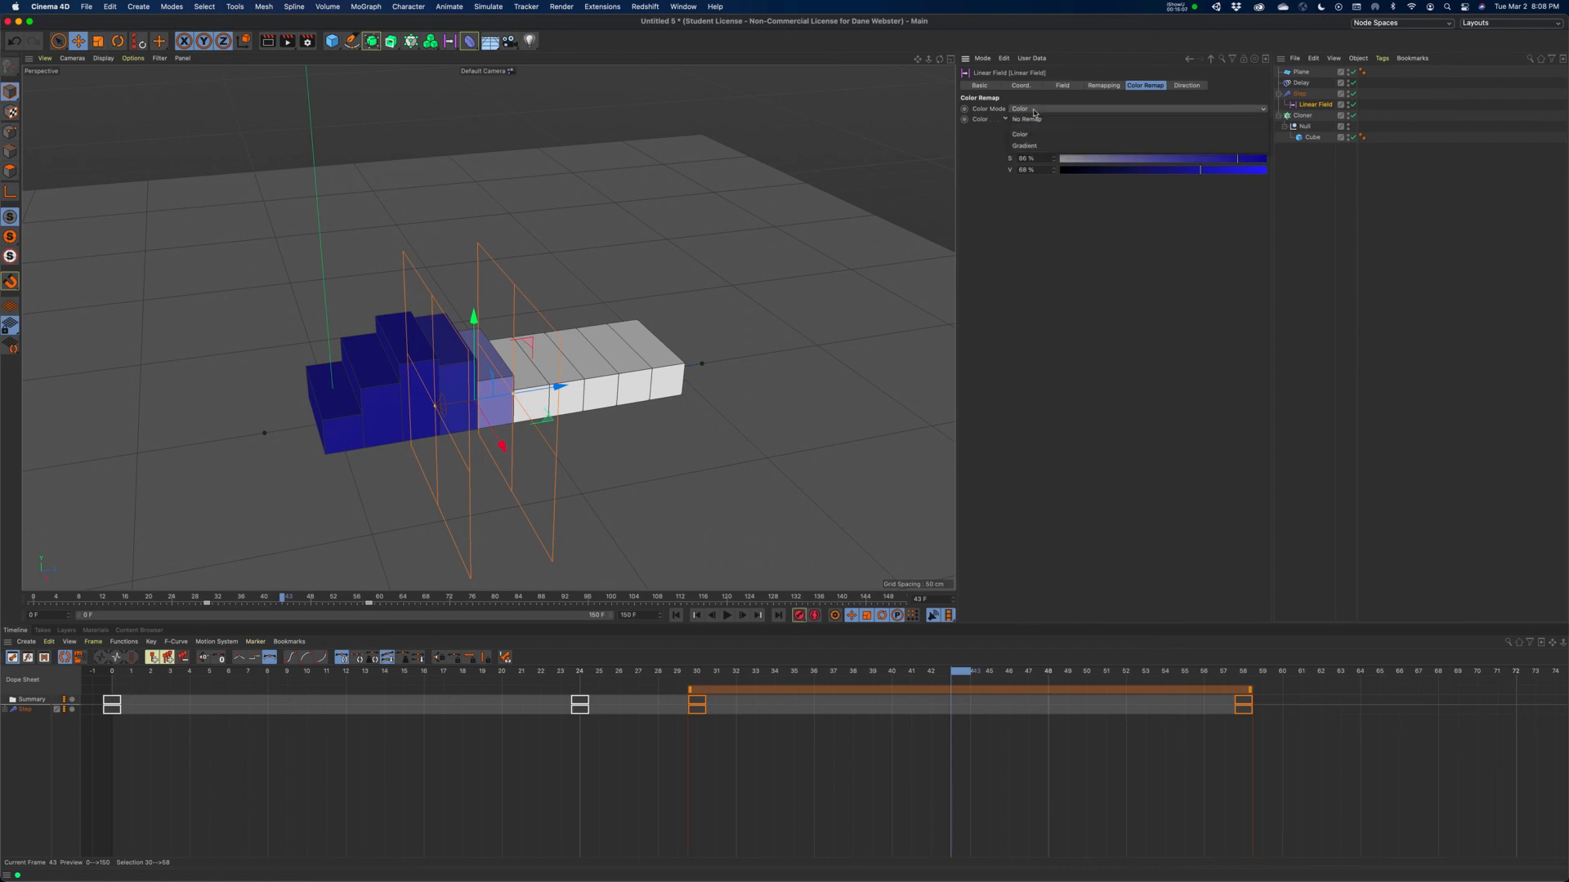
left_click(1033, 121)
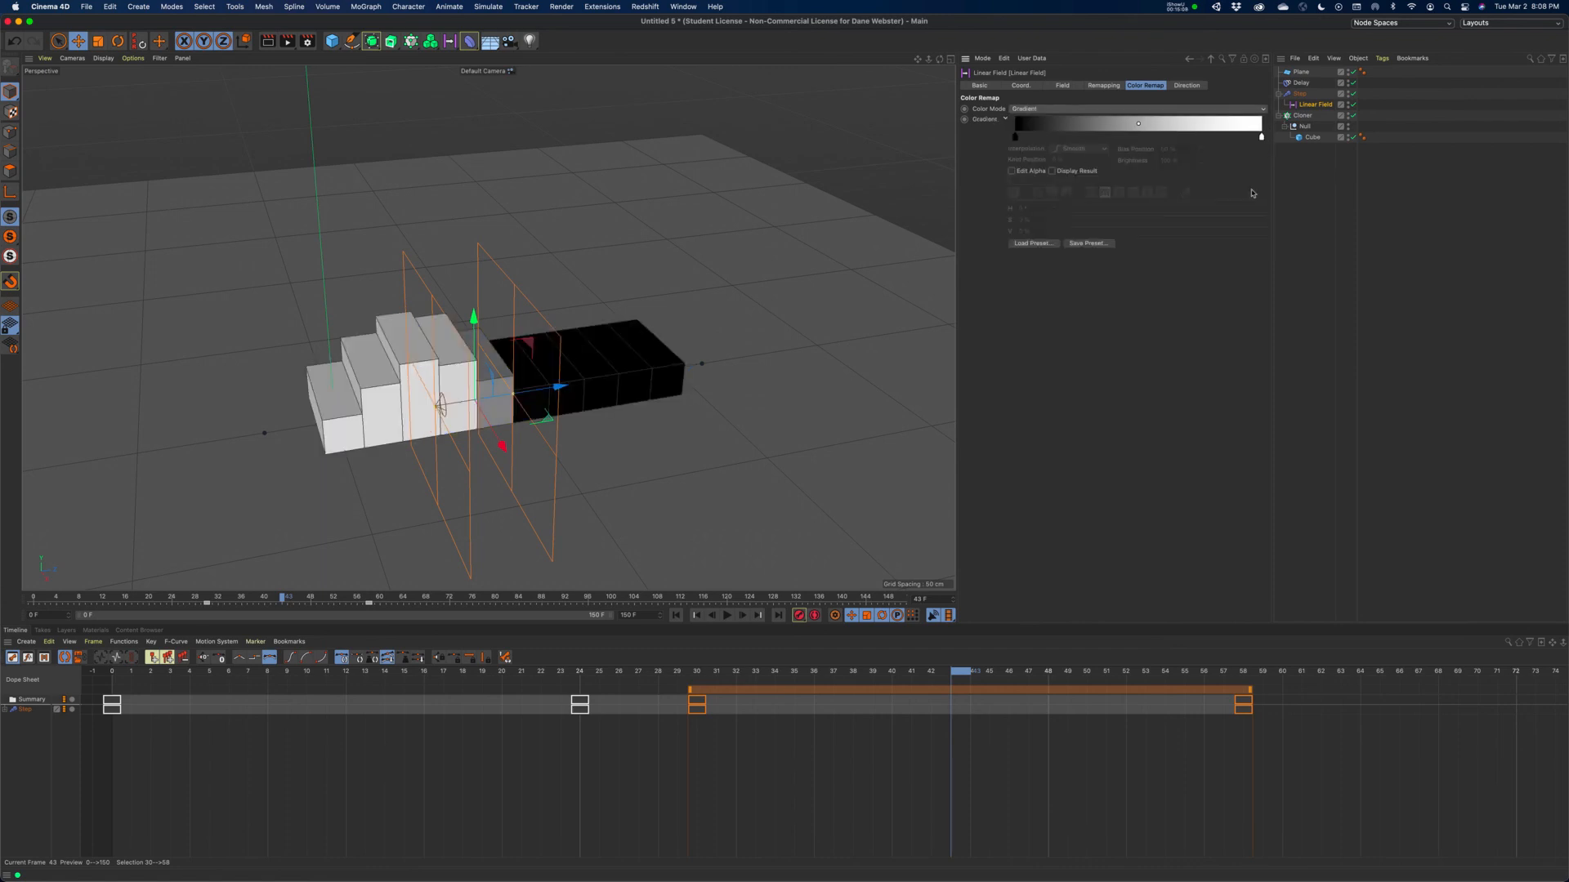
left_click(676, 616)
left_click(727, 615)
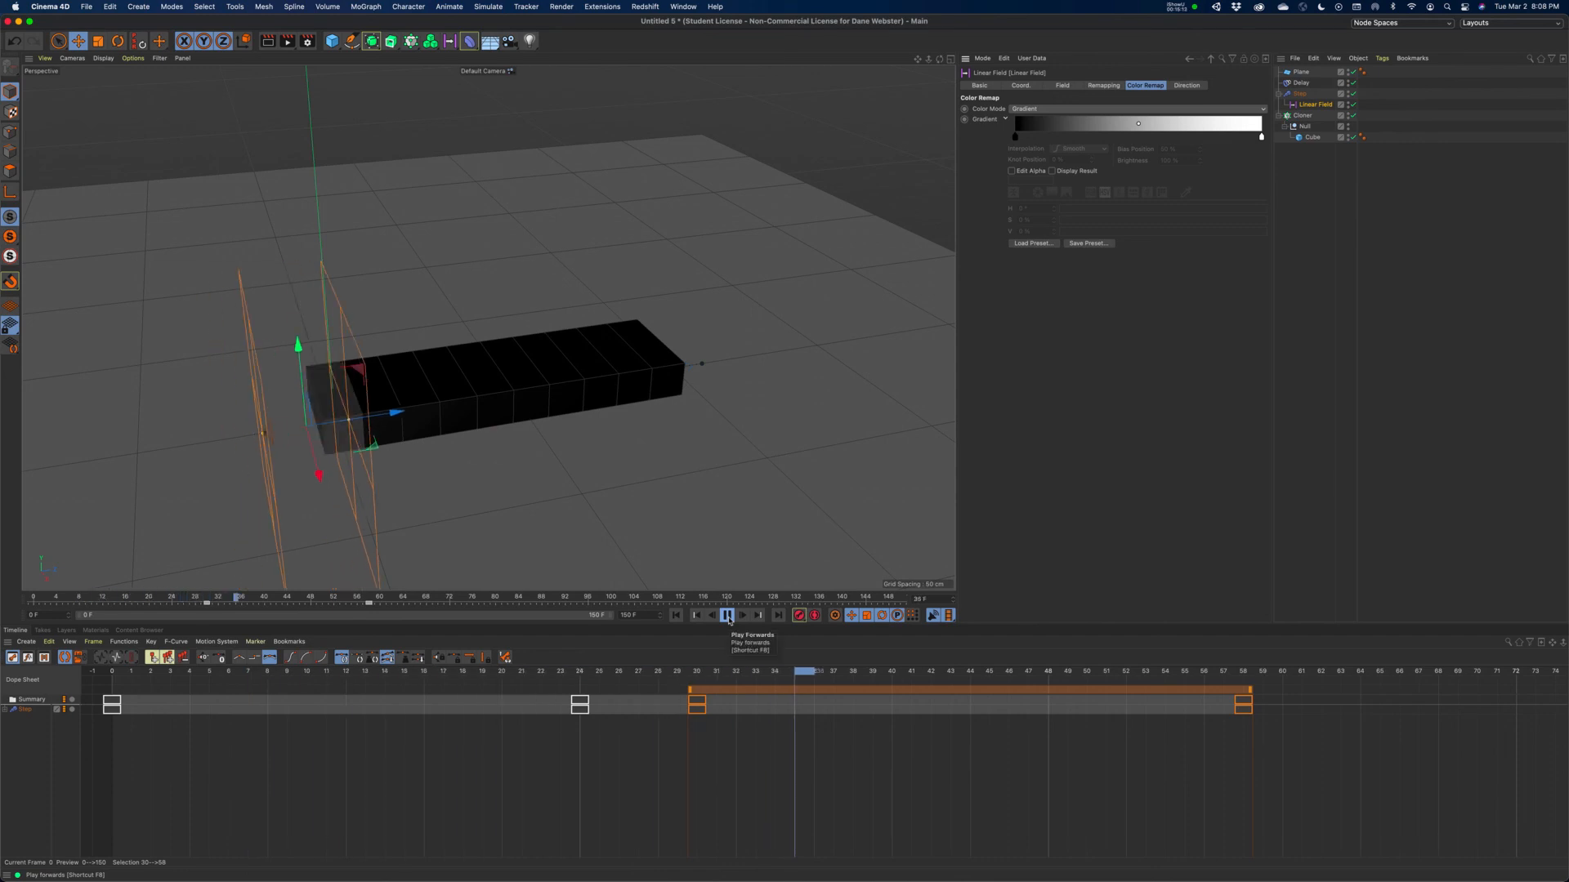
left_click(727, 615)
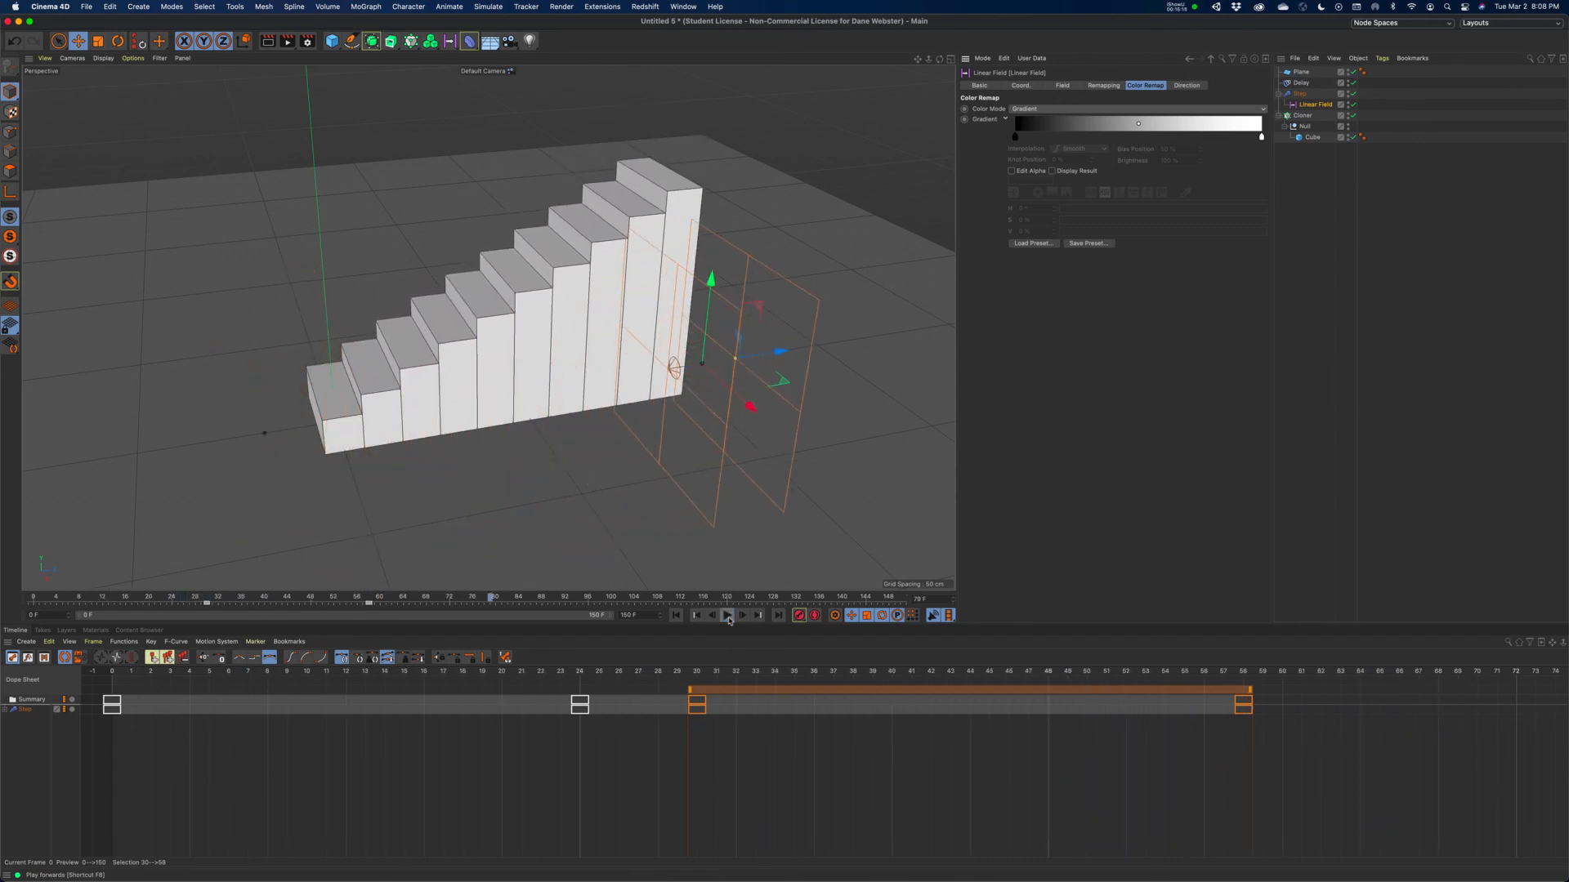
Color the gradient's black knot orange (hue 34°, saturation 100%, value 94%) and its white knot blue (hue 228°)
left_click(1016, 137)
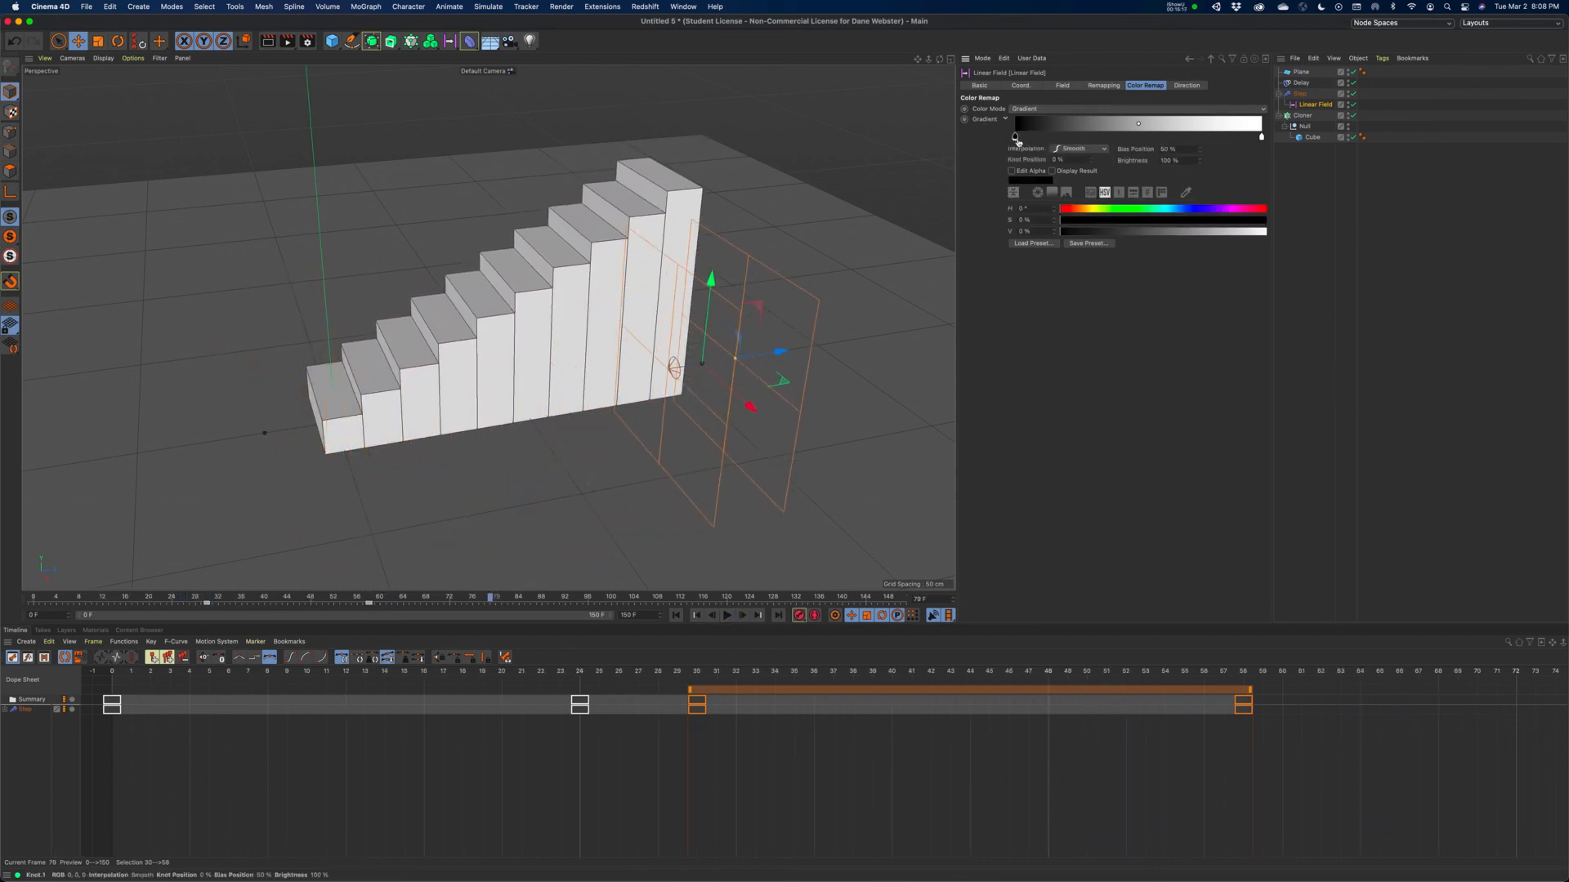
mouse_move(1093, 211)
left_mouse_down()
mouse_move(1108, 211)
mouse_move(1079, 212)
left_mouse_up()
left_click_drag(1199, 232, 1265, 221)
left_click(1254, 233)
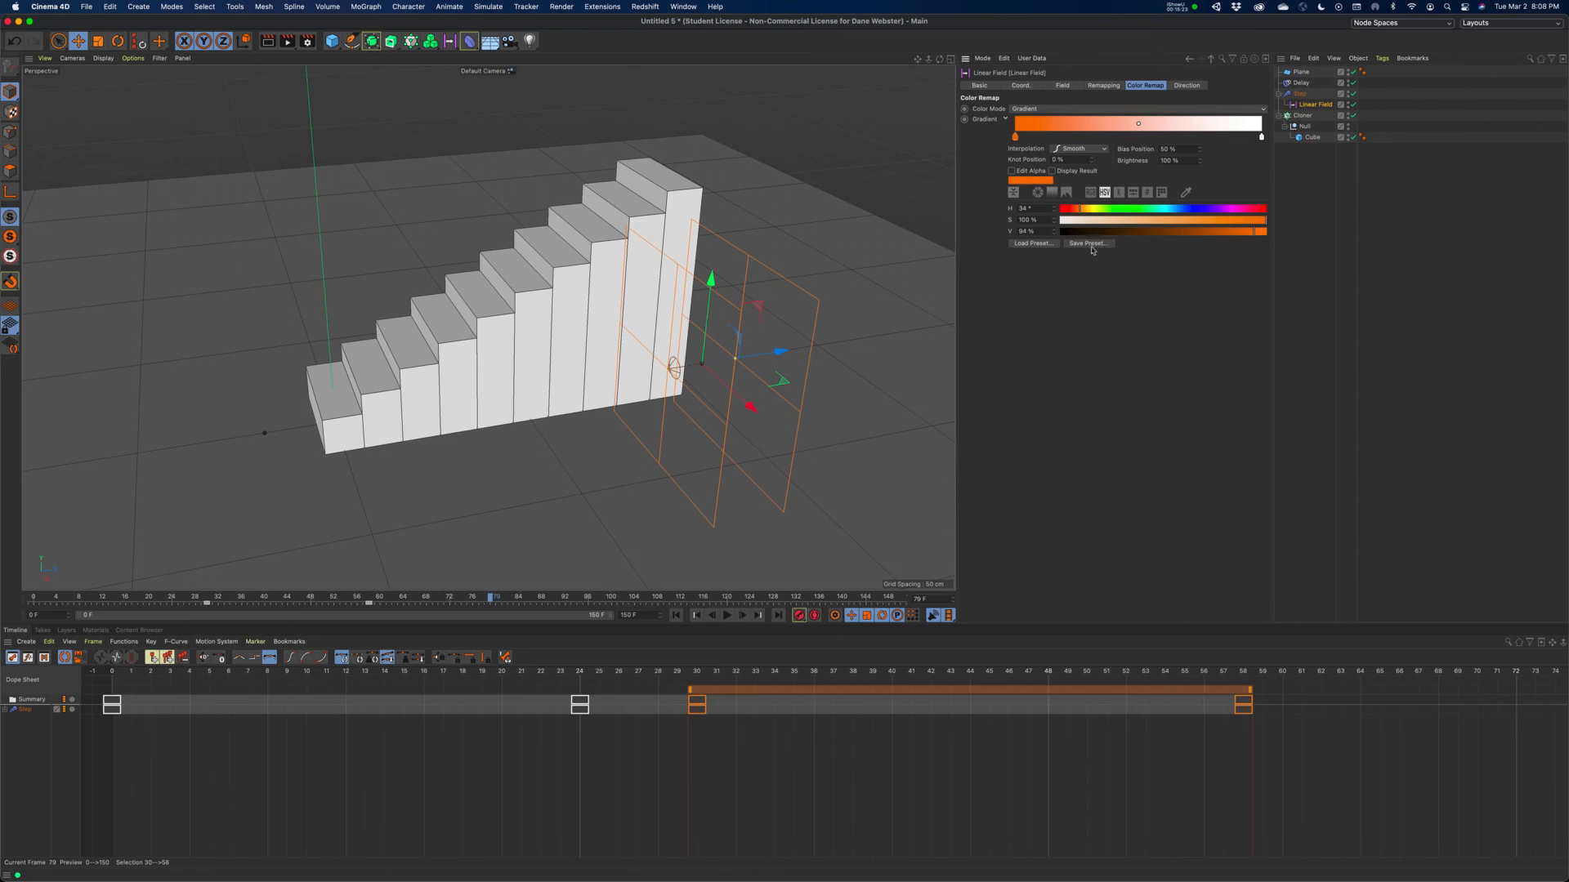
left_click(1260, 137)
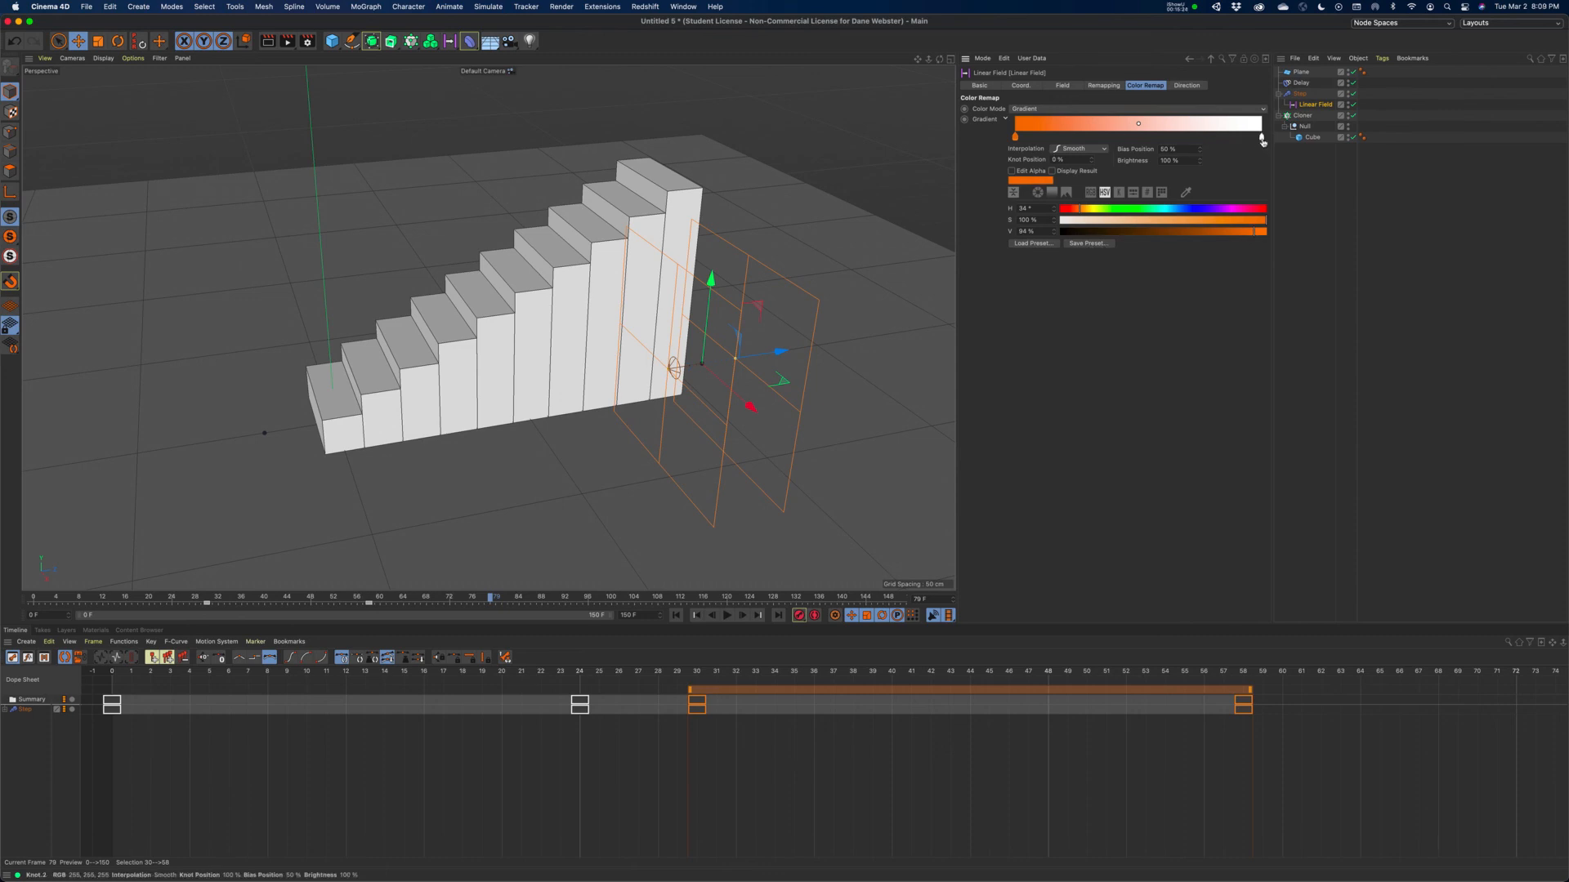
left_click_drag(1161, 211, 1189, 210)
left_click(1202, 222)
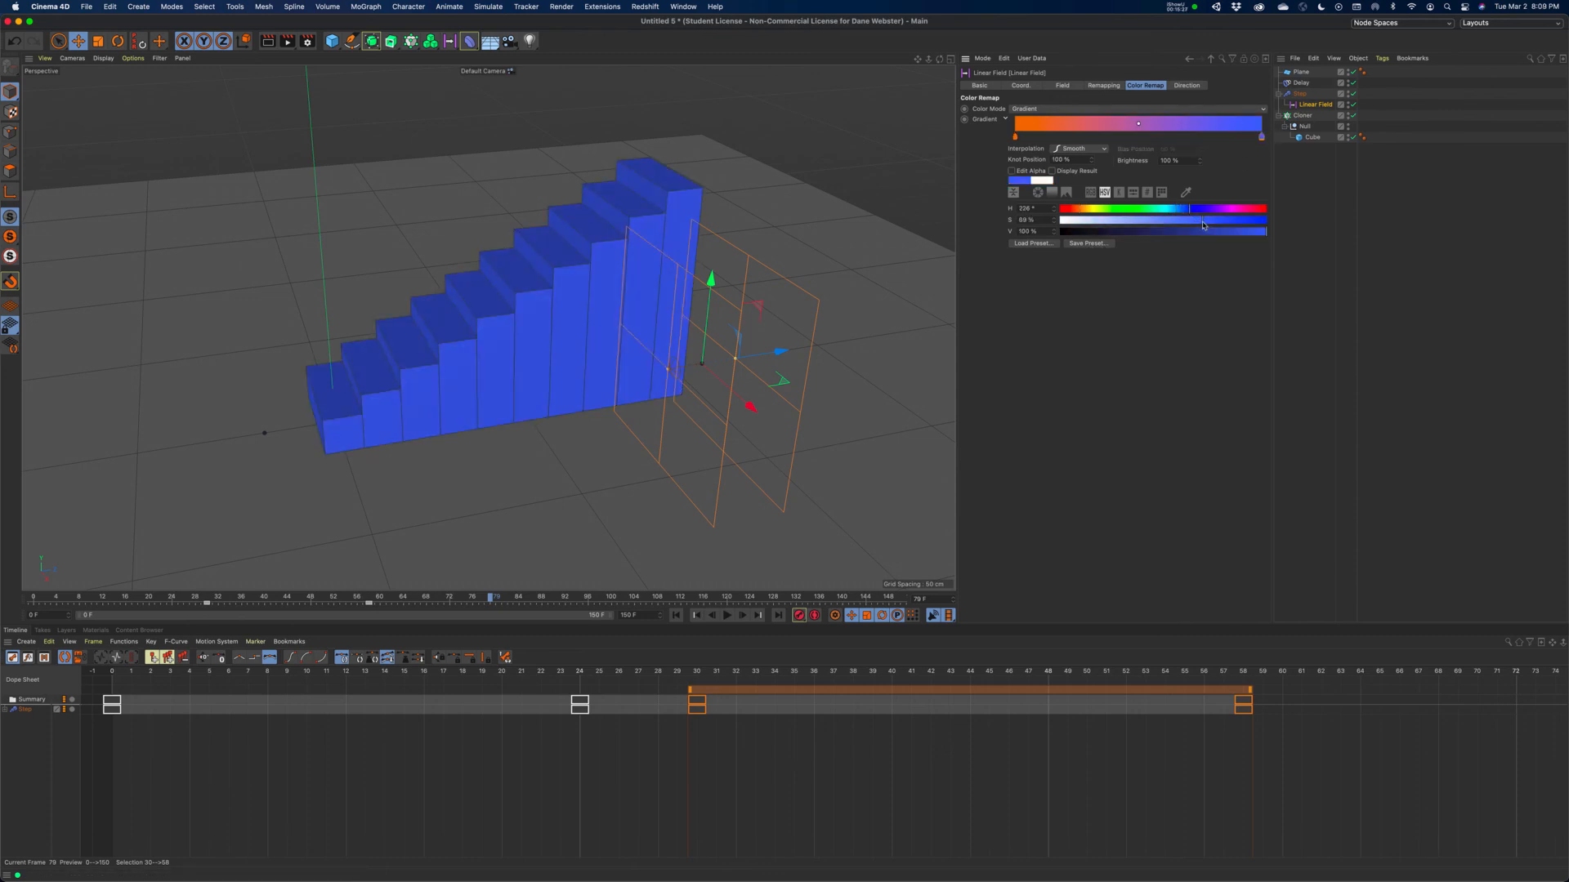
Try shifting the orange knot to about 31% with a bias of about 17%, and play the animation
left_click(1015, 136)
left_click_drag(1015, 137, 1120, 124)
left_click(727, 615)
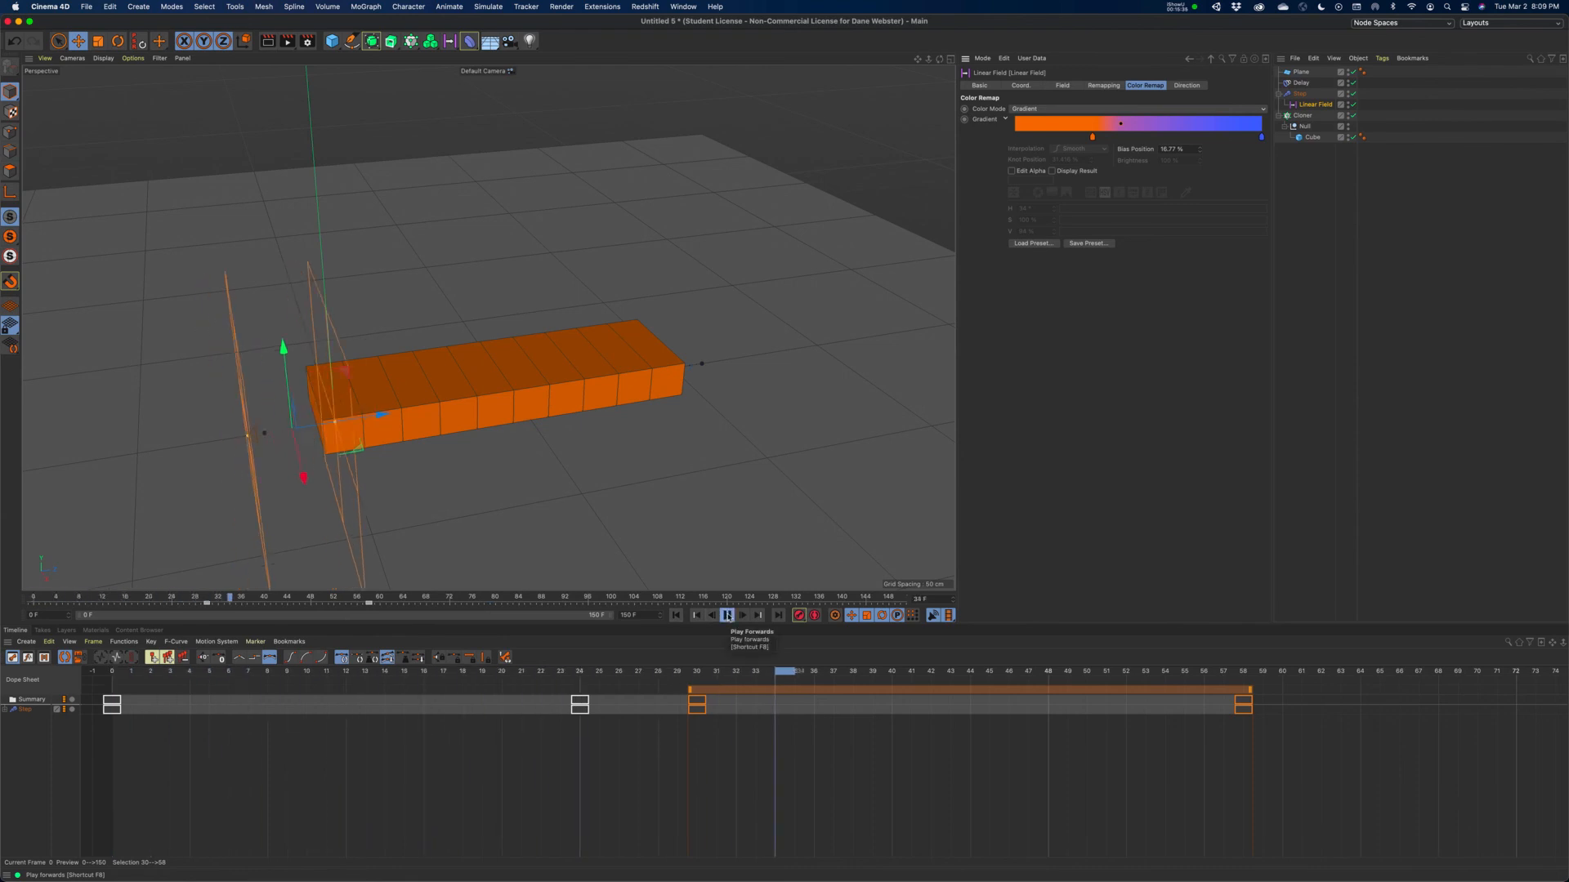
left_click(728, 615)
Return the orange knot to 0% and shift the gradient's bias toward the blue knot
left_click_drag(1120, 124, 1217, 129)
left_click_drag(1092, 136, 1015, 136)
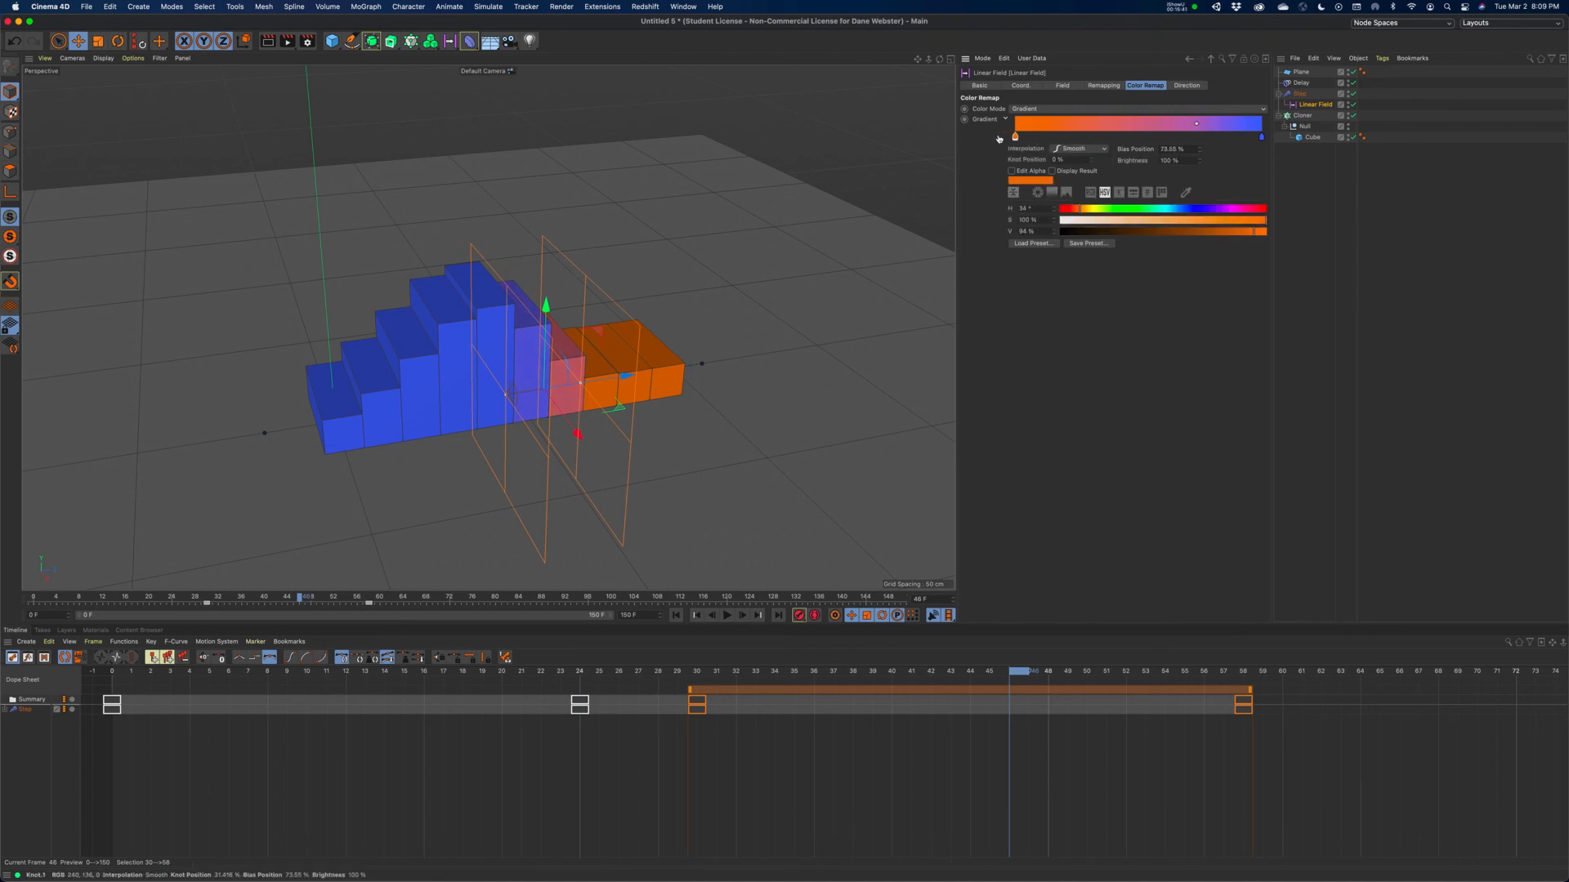
mouse_move(1197, 124)
left_mouse_down()
mouse_move(1077, 124)
mouse_move(1217, 130)
left_mouse_up()
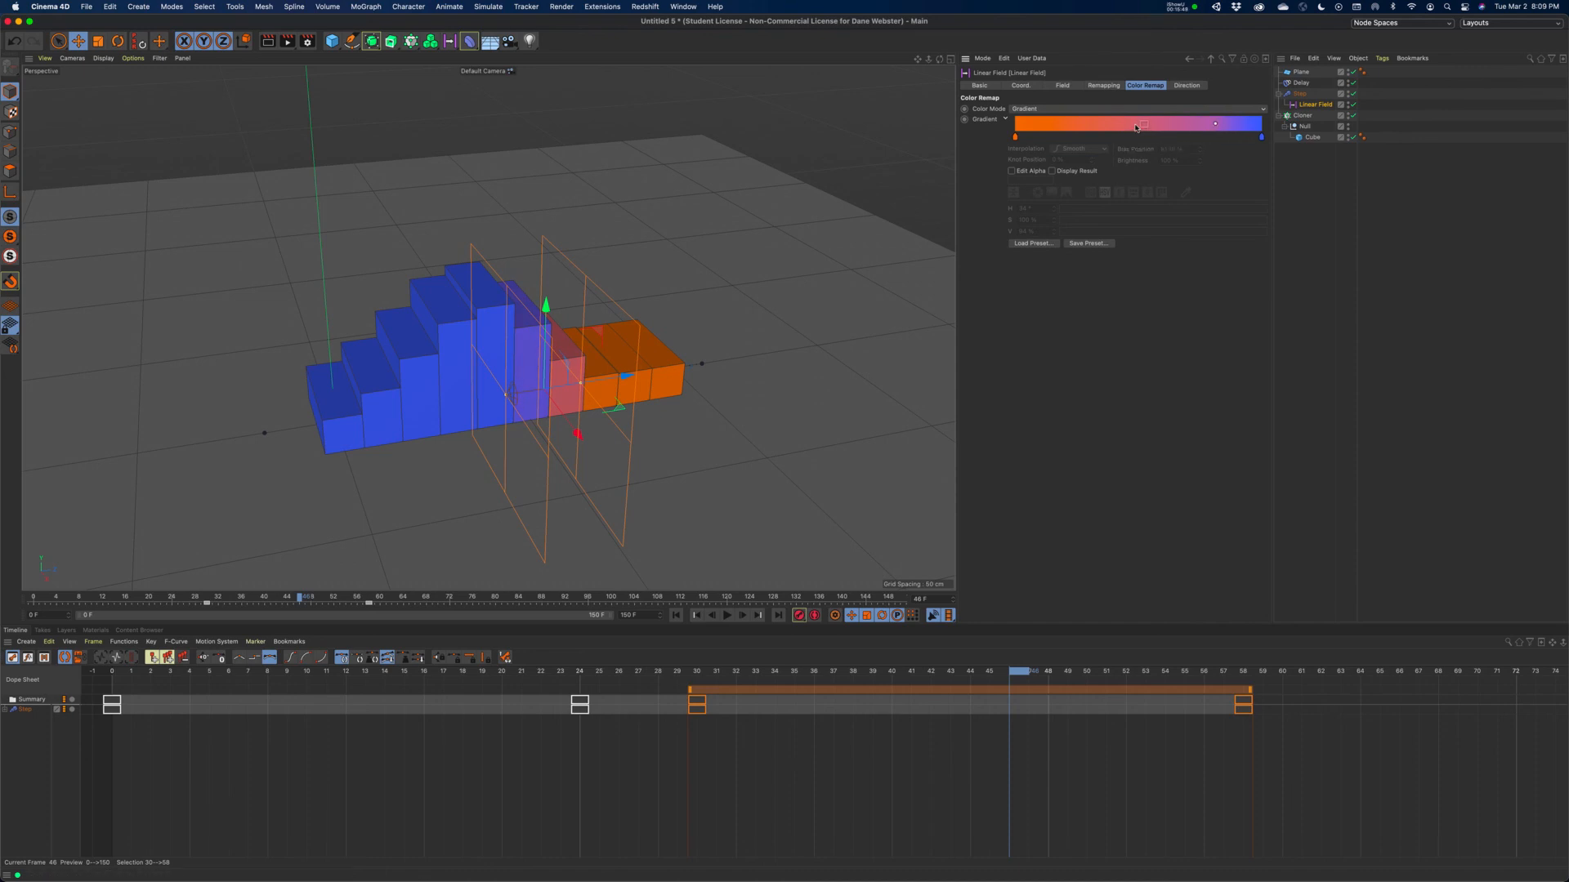
Add a green knot at about 48% of the gradient and set the green-to-blue bias to about 15%
left_click(1133, 127)
left_click(1137, 209)
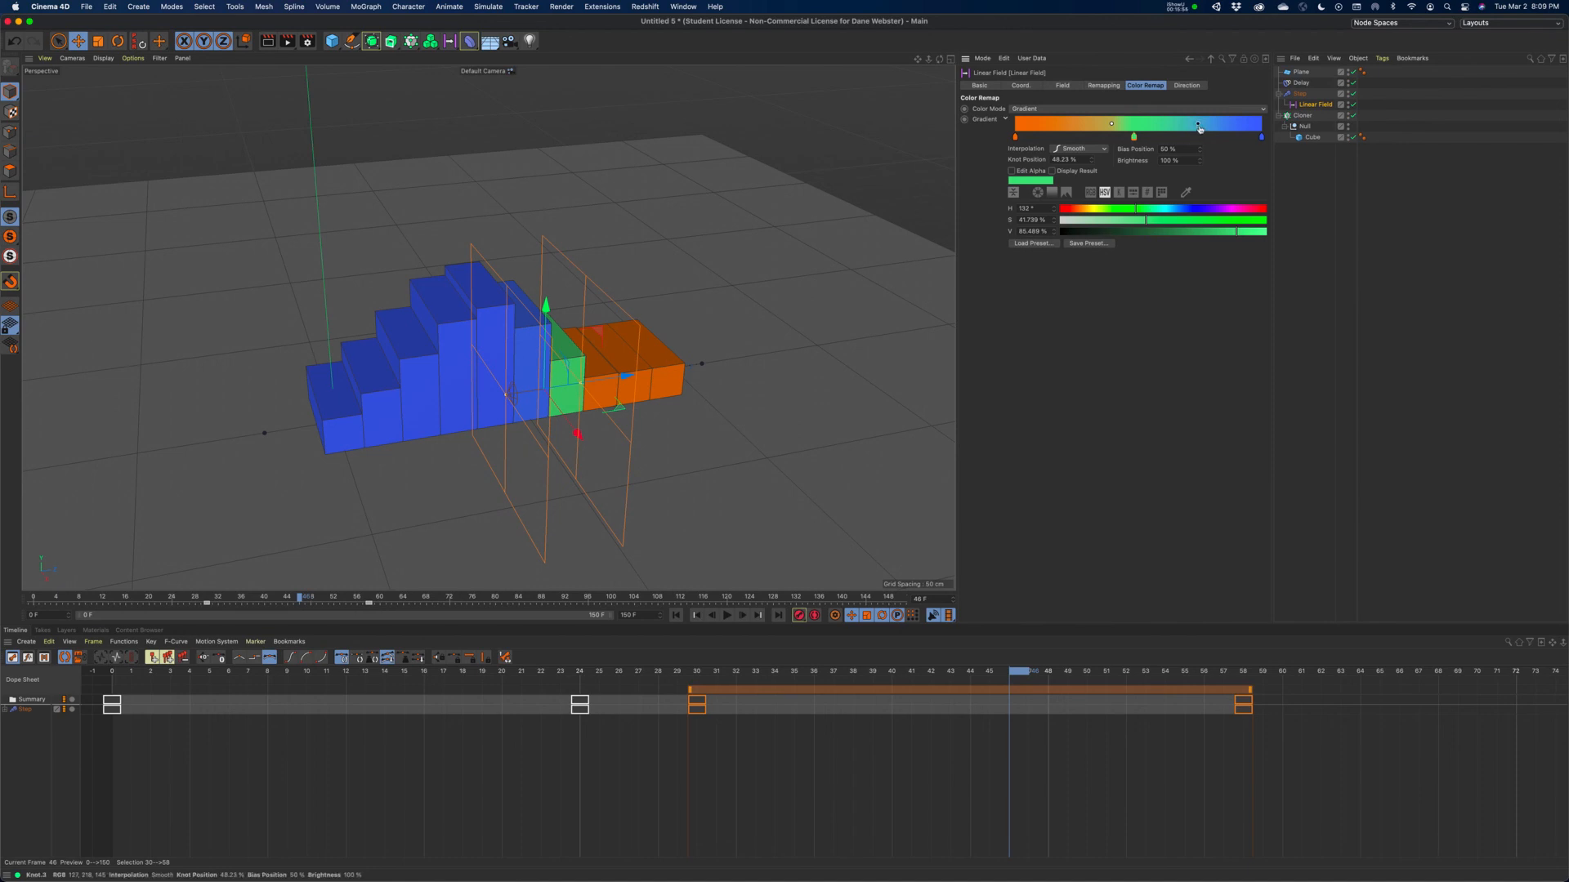
left_click_drag(1197, 123, 1153, 125)
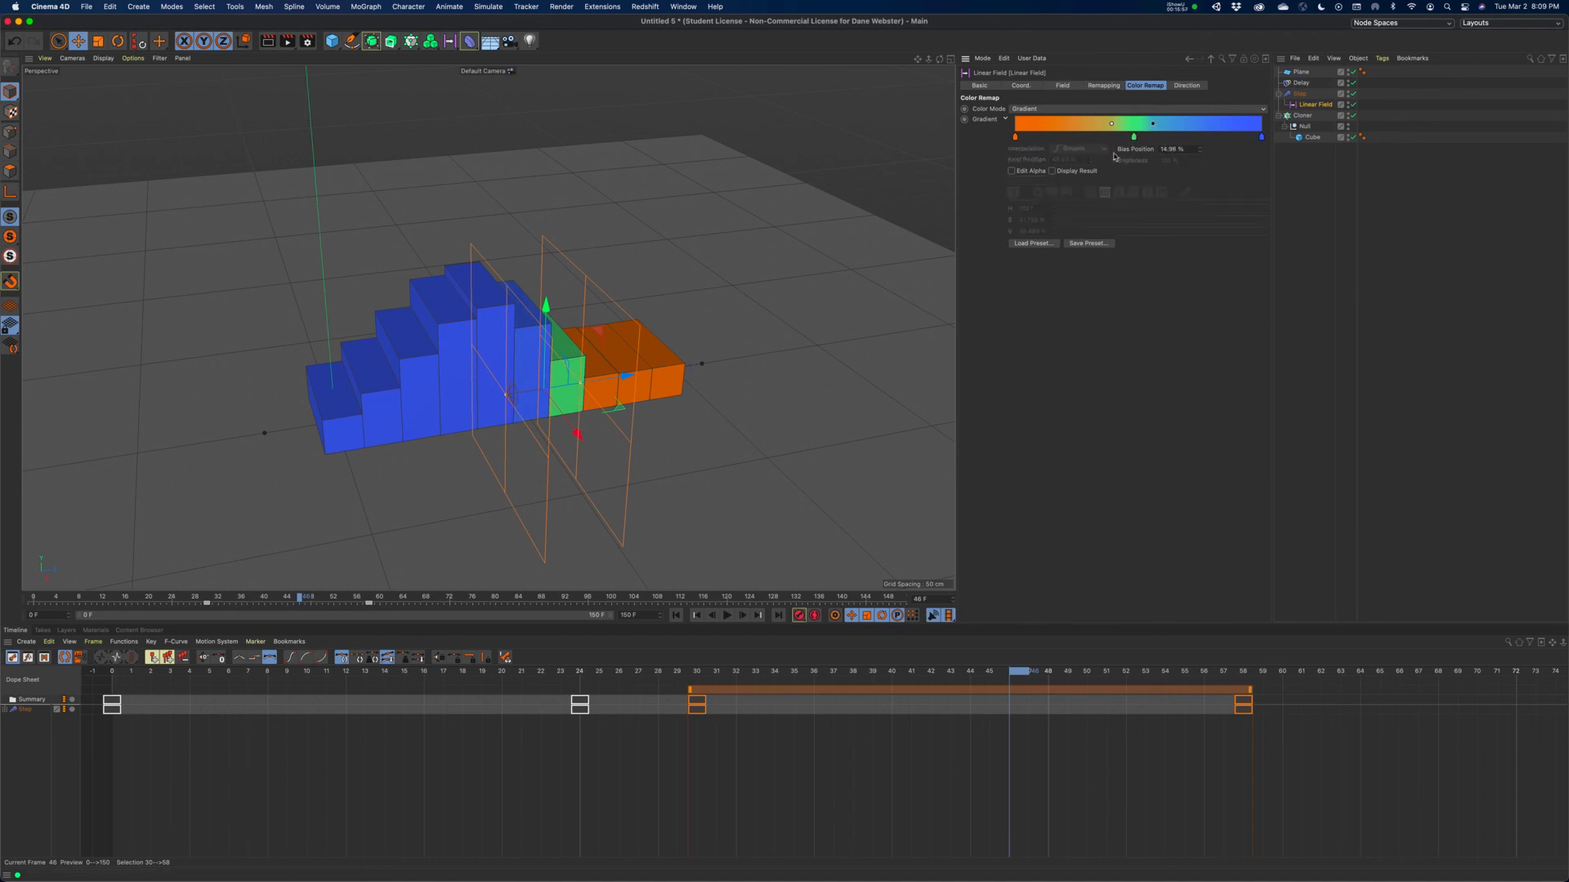
Play the animation to review the orange, green and blue gradient sweeping along the steps, also from a turned view
left_click(675, 616)
left_click(727, 617)
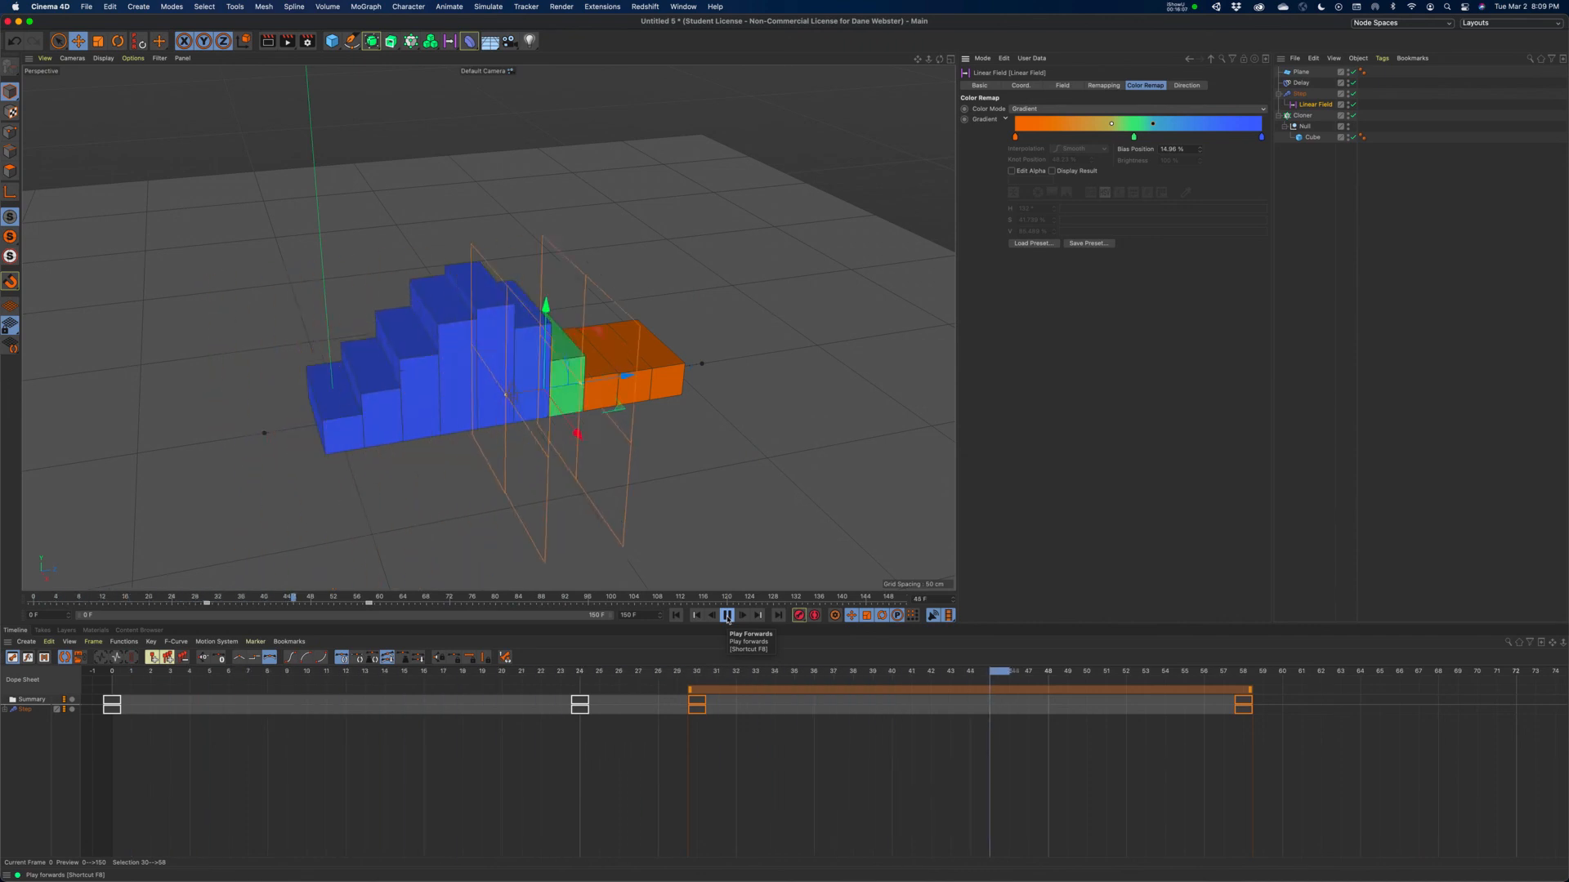
left_click(727, 615)
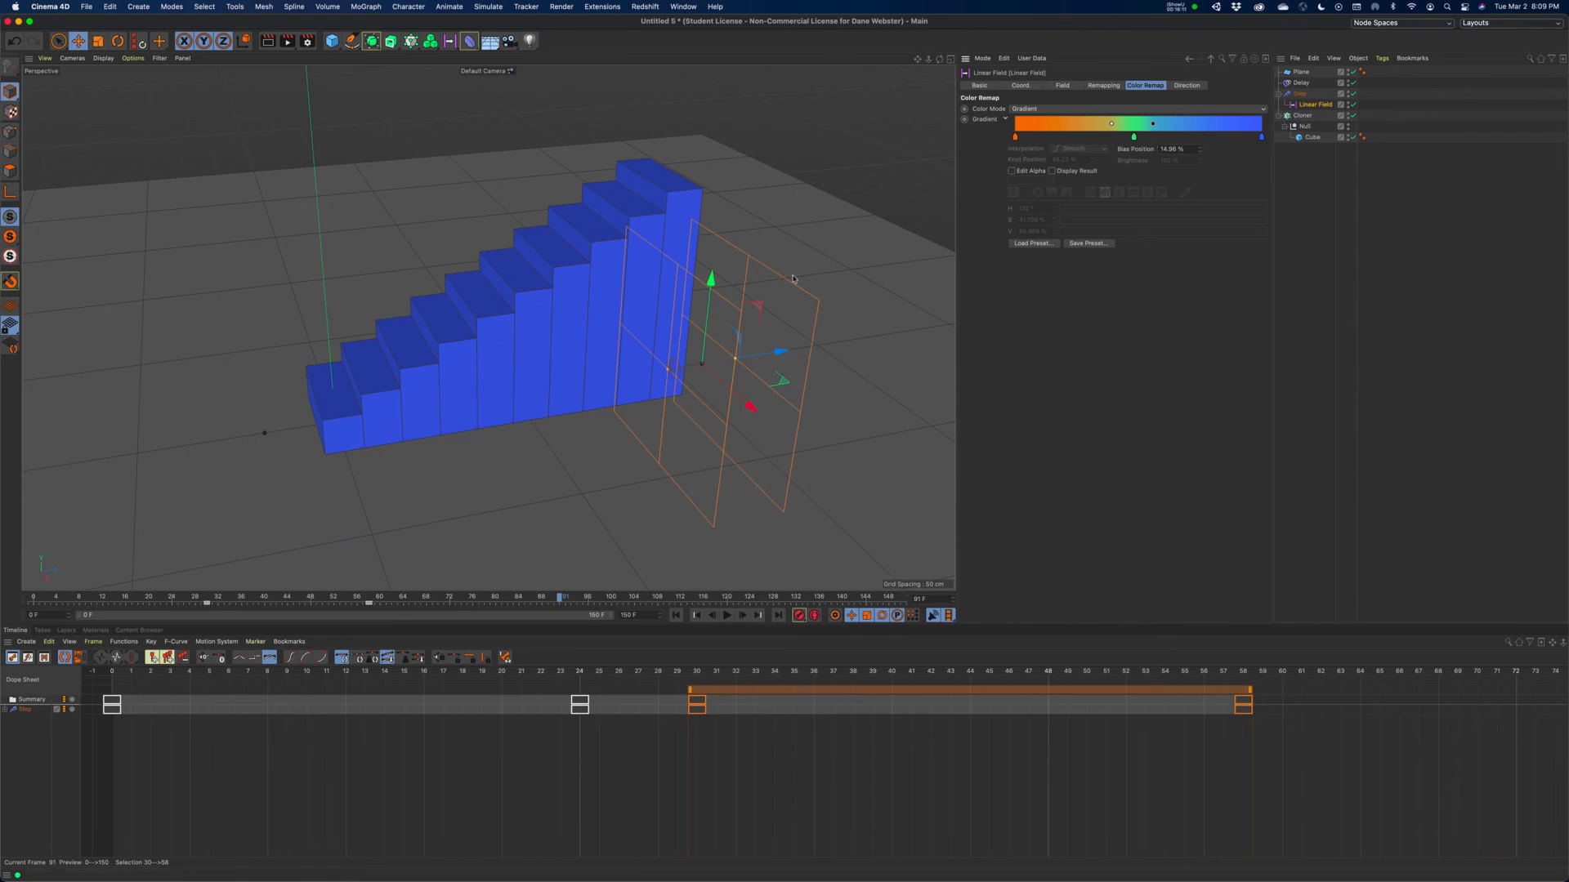
left_click_drag(940, 59, 895, 66)
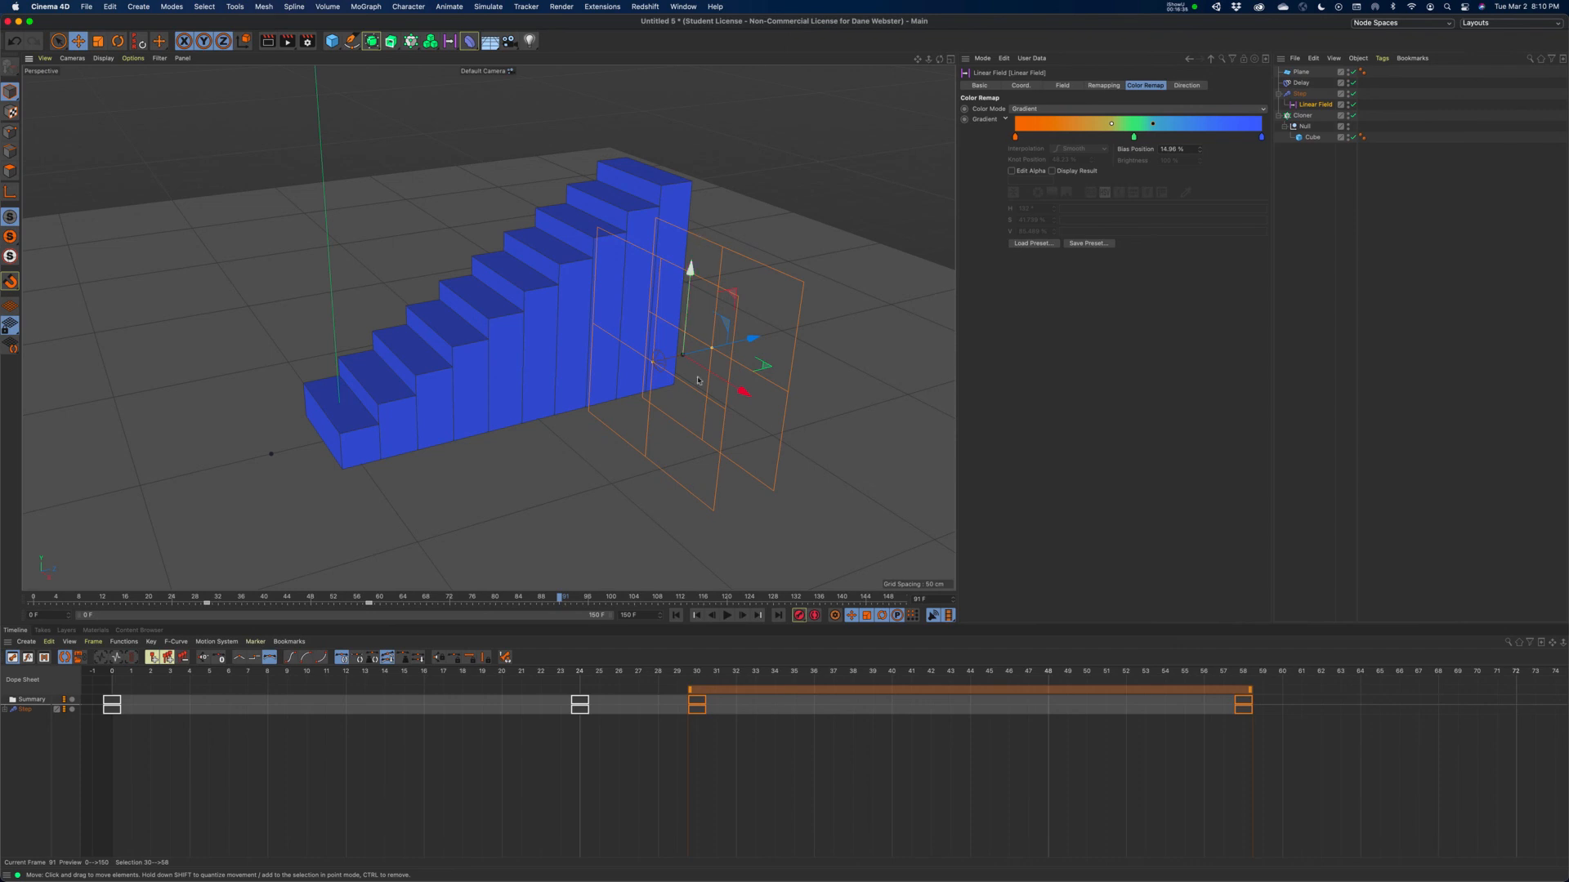
left_click(727, 615)
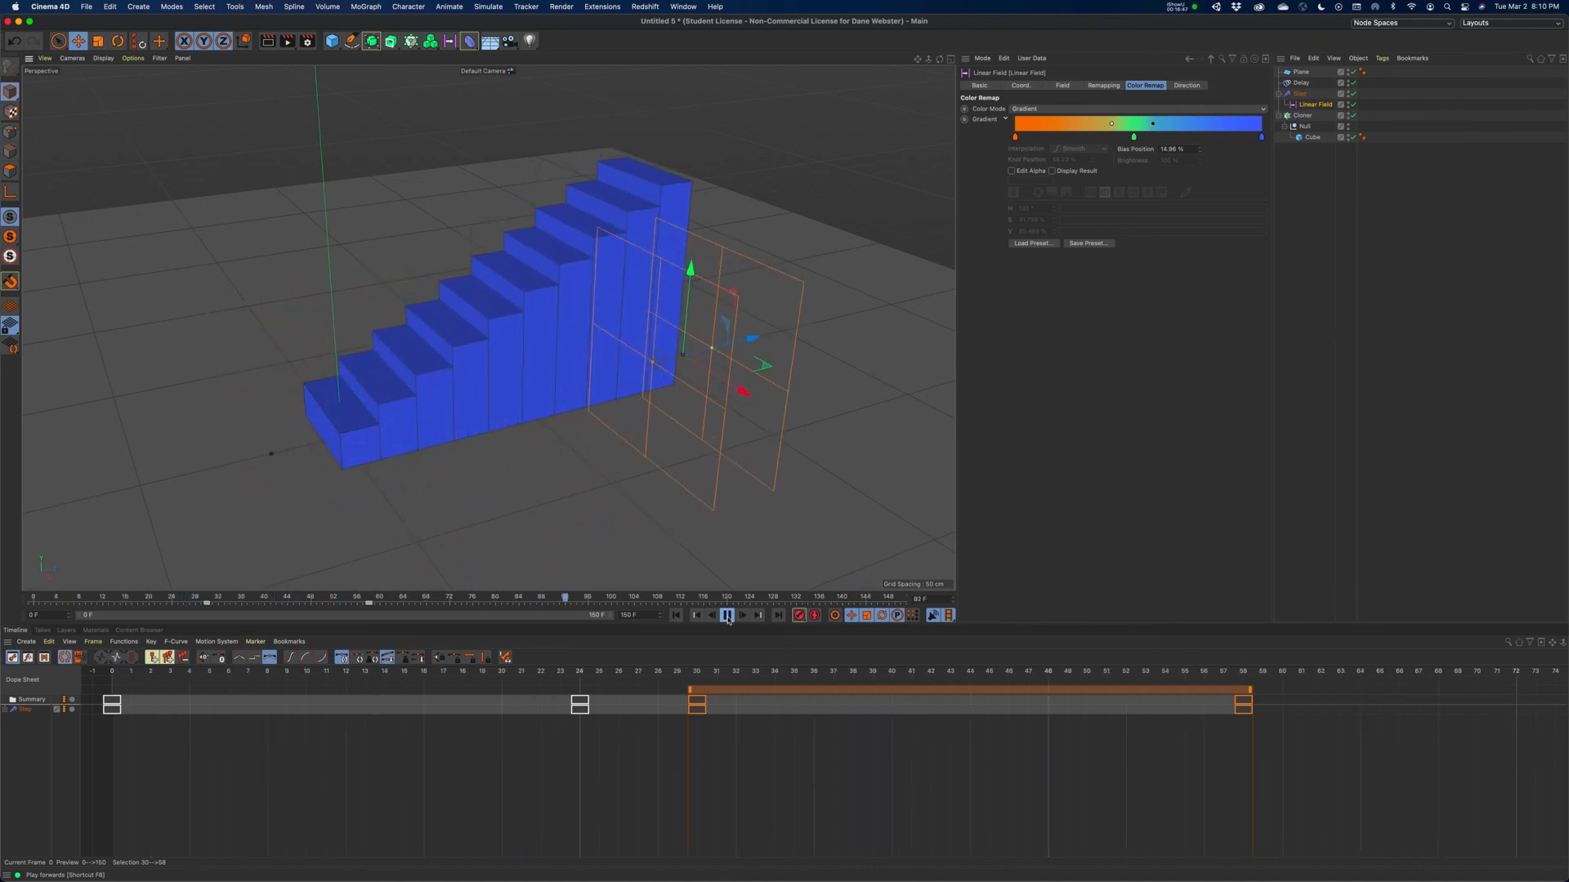
left_click(727, 617)
left_click(1177, 7)
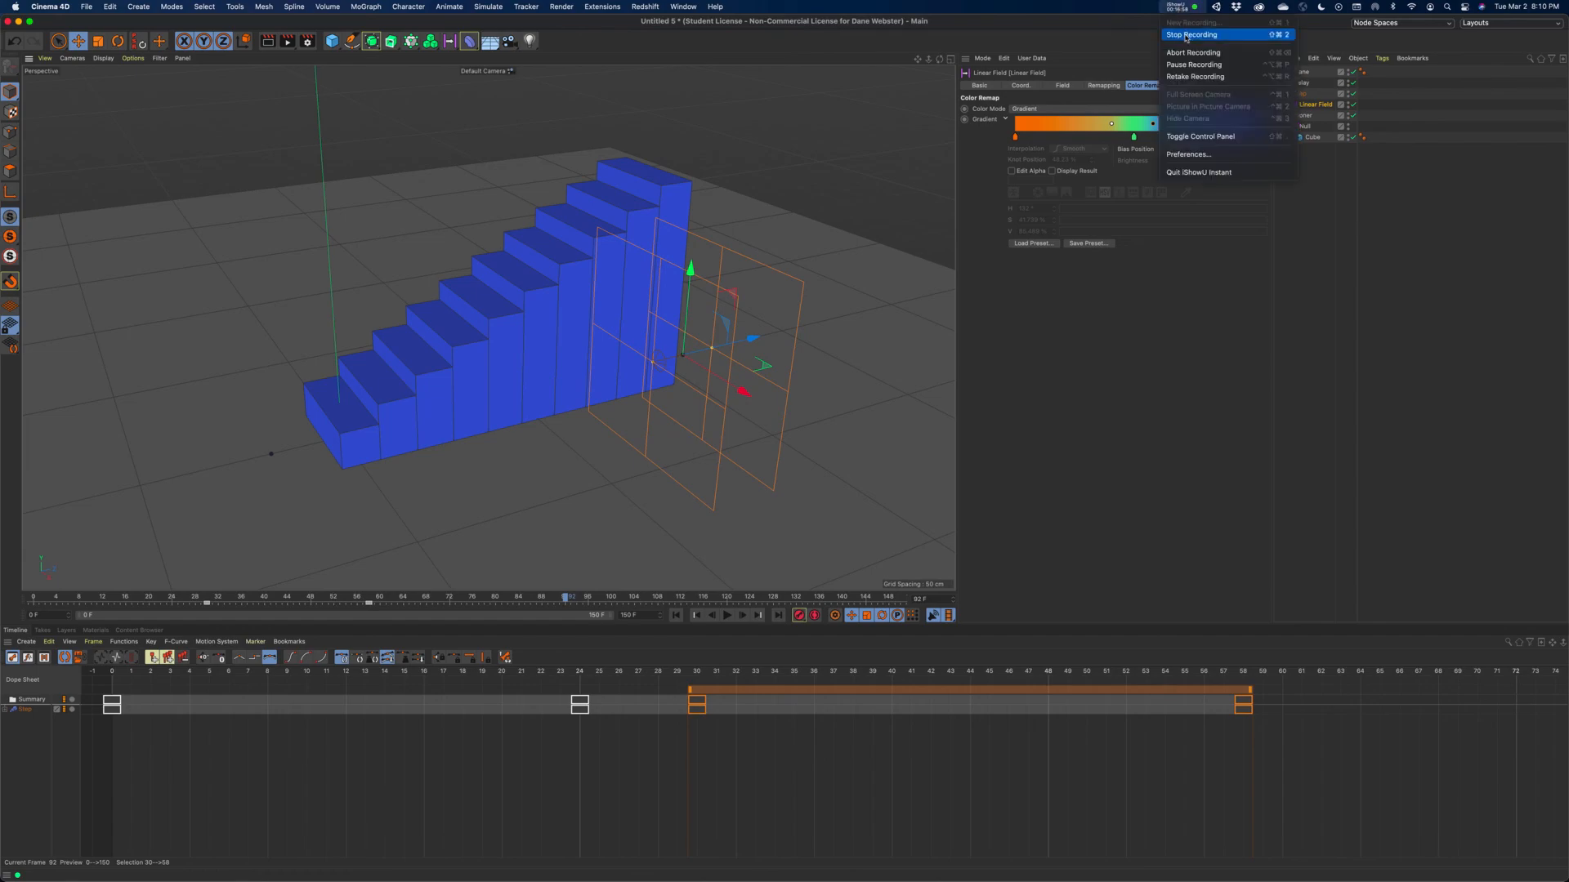